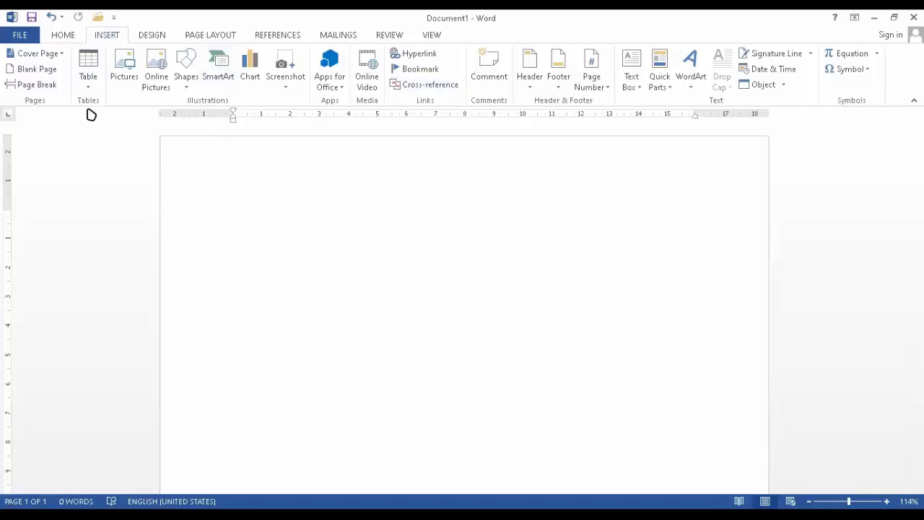
Insert a table with 6 columns and 3 rows from the size grid into the blank document
left_click(92, 91)
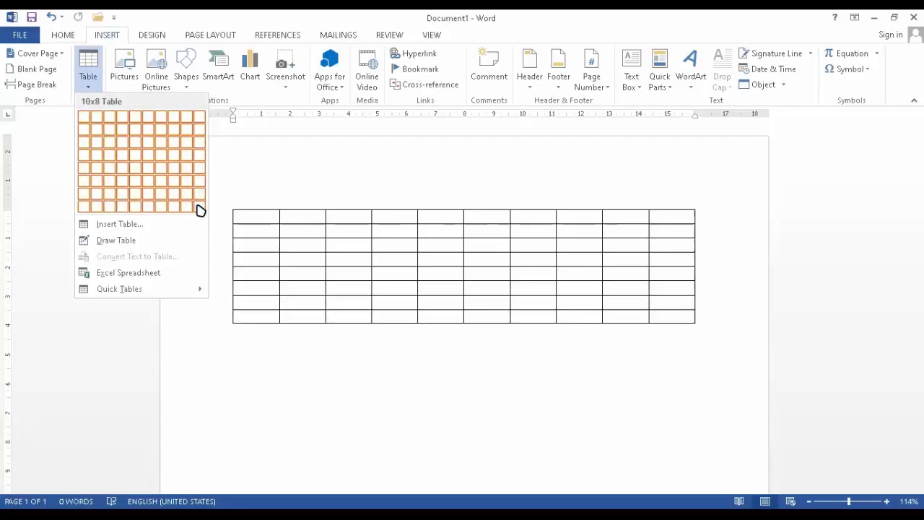
left_click(413, 494)
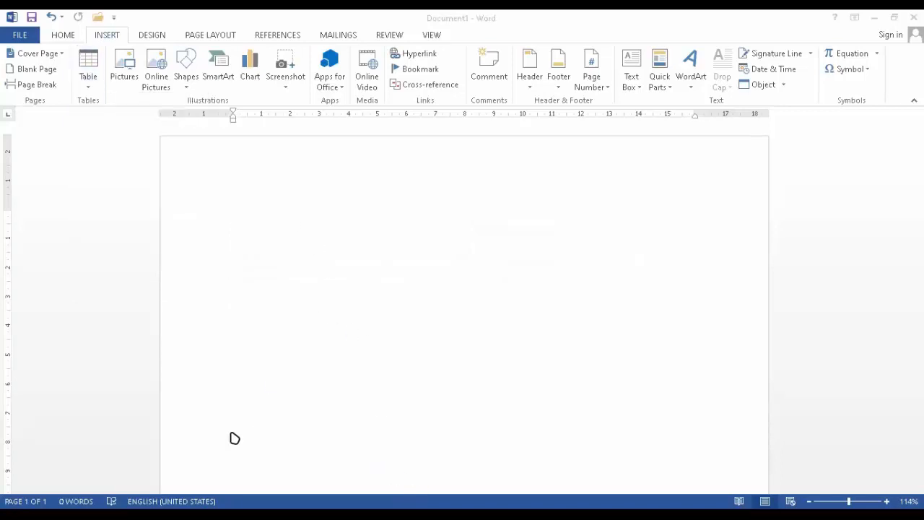
left_click(89, 92)
left_click(89, 94)
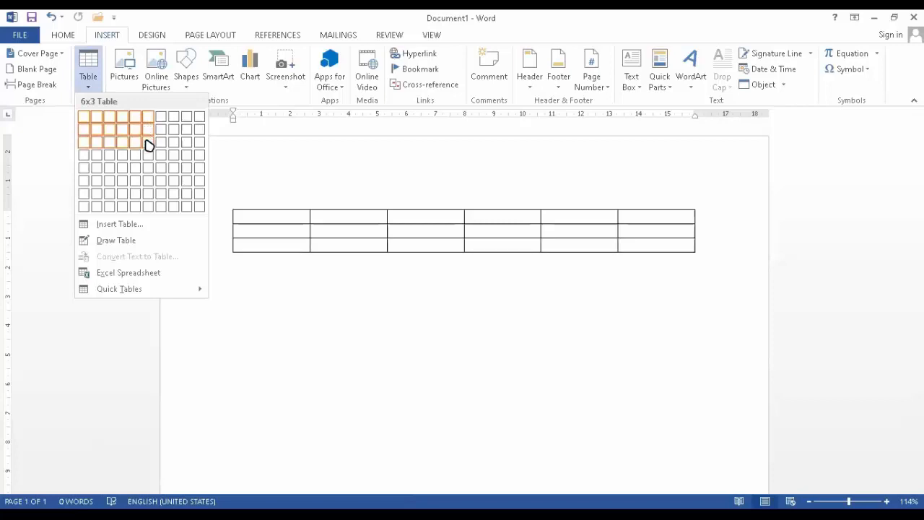
left_click(148, 143)
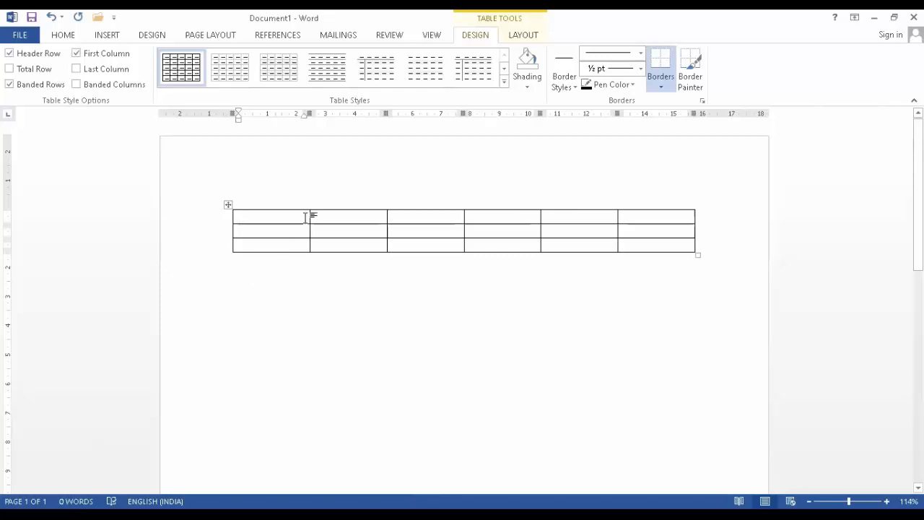
Move the boundary between the table's first two columns to widen the first one, and try adjusting the border below the first row
left_click_drag(309, 217, 311, 217)
left_click_drag(309, 217, 309, 217)
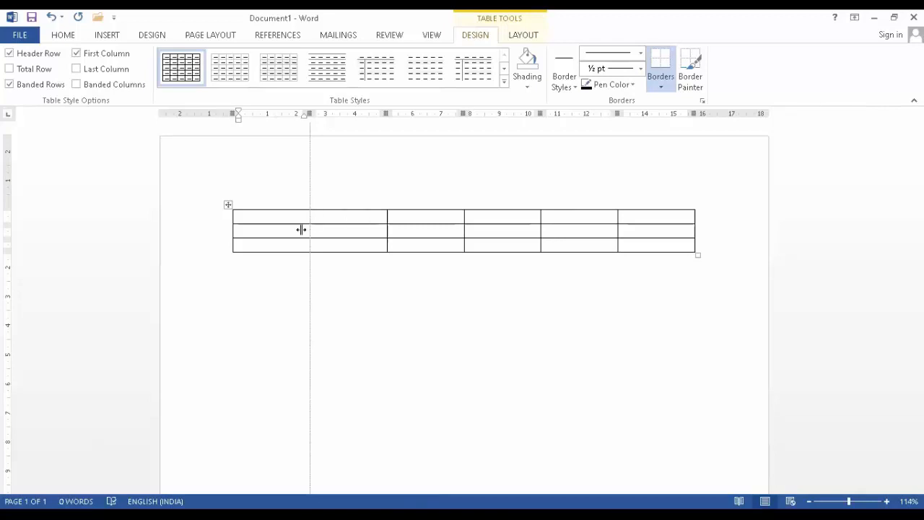
left_click_drag(301, 229, 297, 229)
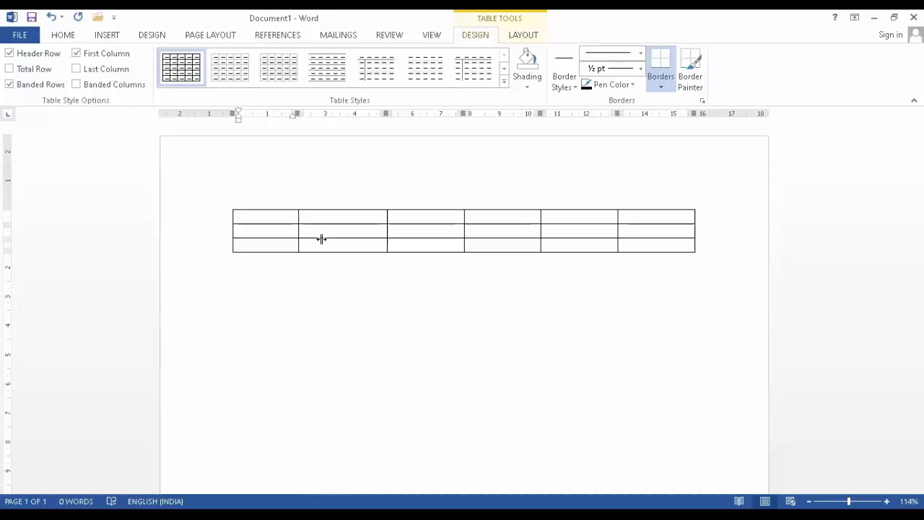
left_click_drag(326, 234, 326, 233)
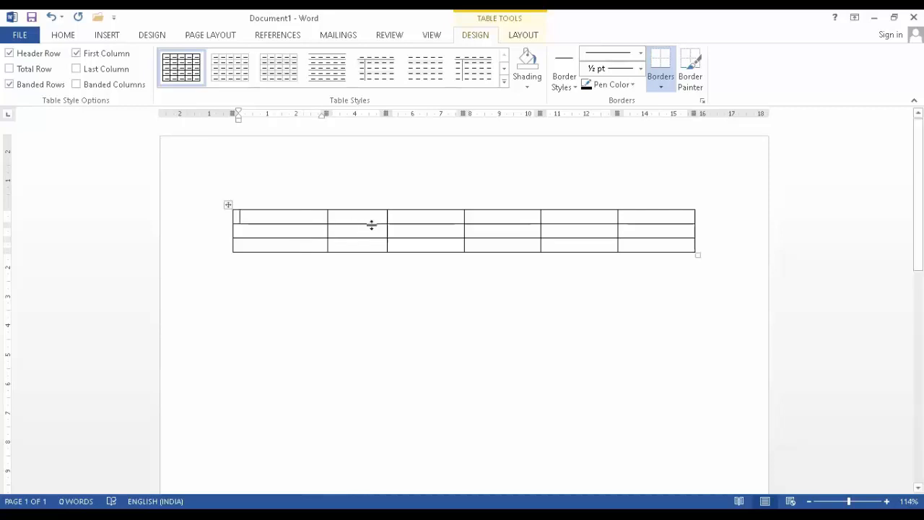
mouse_move(421, 225)
left_mouse_down()
mouse_move(421, 435)
mouse_move(412, 267)
mouse_move(420, 226)
left_mouse_up()
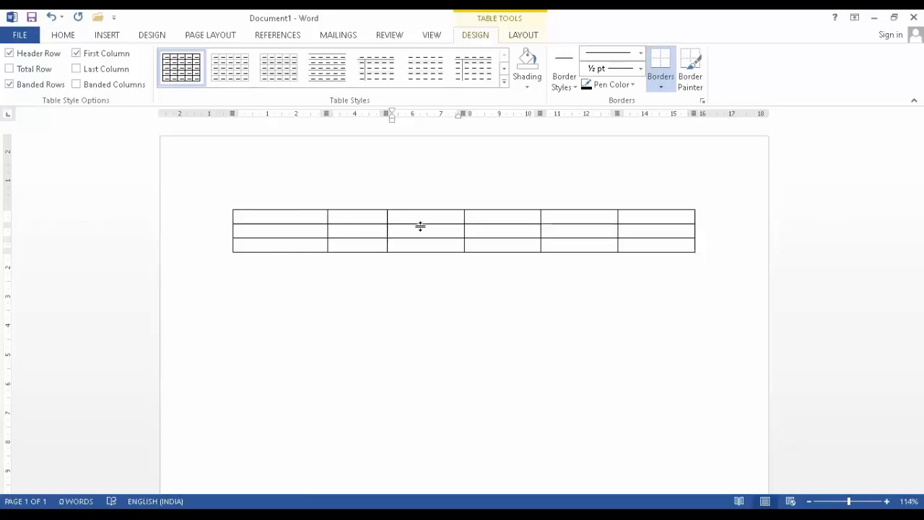
left_click(270, 211)
Select the whole table and resize it slightly from its lower-right corner
mouse_move(231, 247)
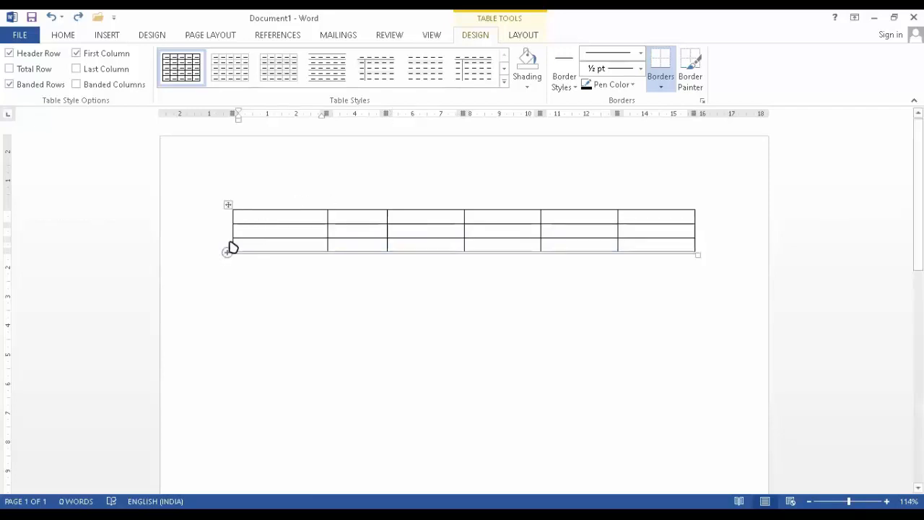
left_click(229, 204)
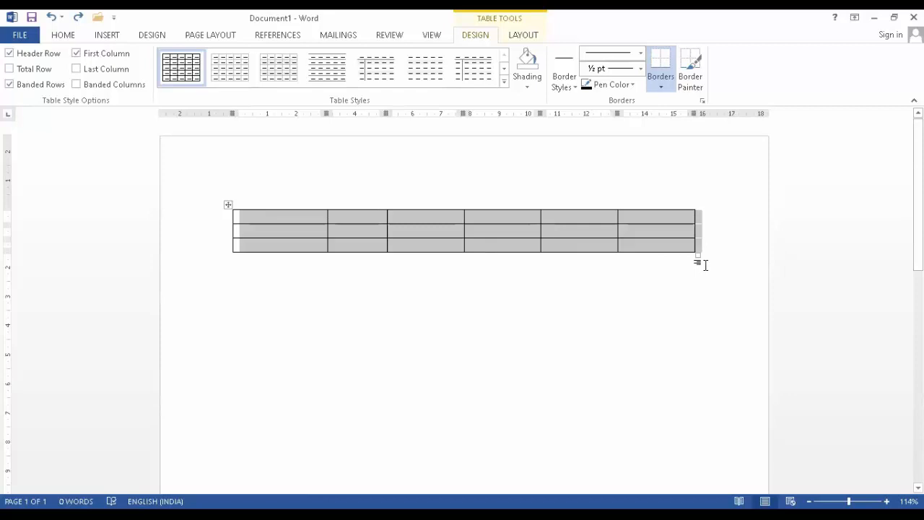
left_click(486, 351)
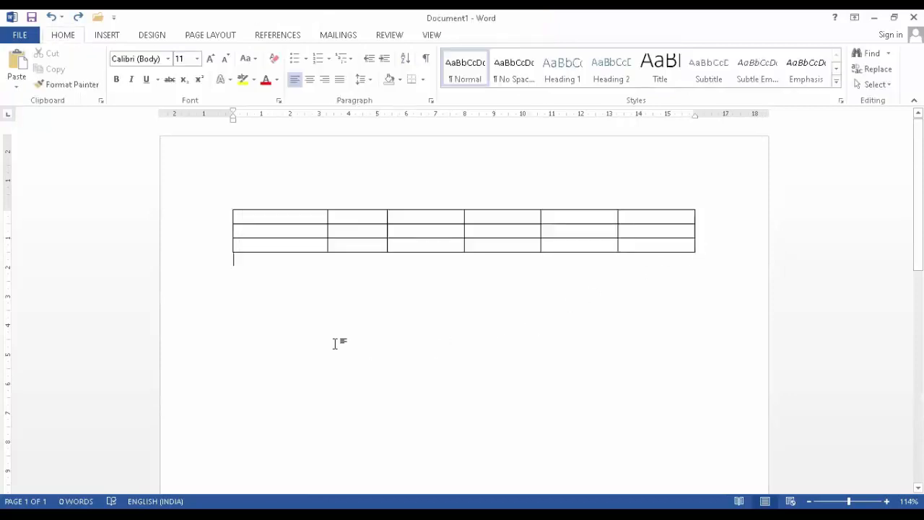
left_click(279, 221)
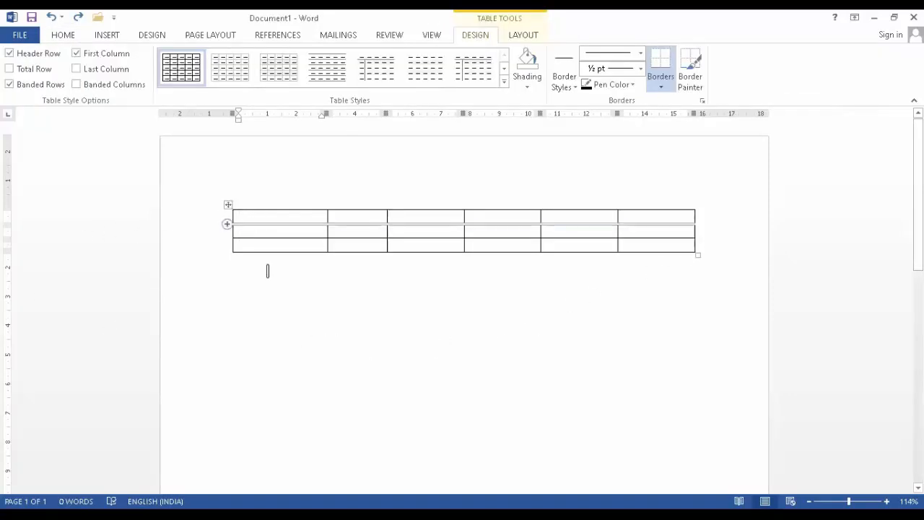
left_click(228, 205)
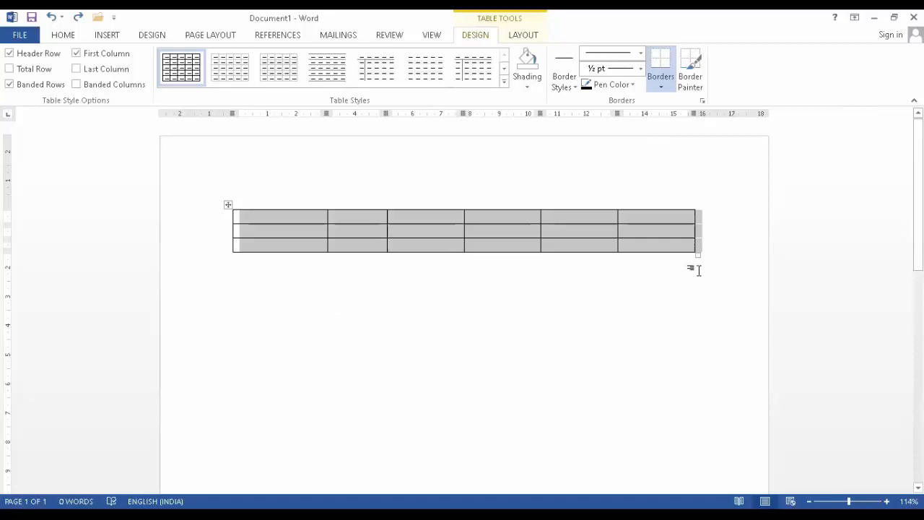
mouse_move(696, 254)
left_mouse_down()
mouse_move(712, 320)
mouse_move(758, 330)
mouse_move(766, 357)
mouse_move(715, 415)
mouse_move(620, 452)
mouse_move(562, 450)
mouse_move(708, 272)
mouse_move(744, 264)
mouse_move(790, 308)
mouse_move(753, 364)
mouse_move(598, 421)
mouse_move(683, 354)
mouse_move(704, 284)
mouse_move(729, 286)
mouse_move(748, 303)
mouse_move(732, 353)
mouse_move(749, 369)
mouse_move(752, 346)
mouse_move(697, 253)
left_mouse_up()
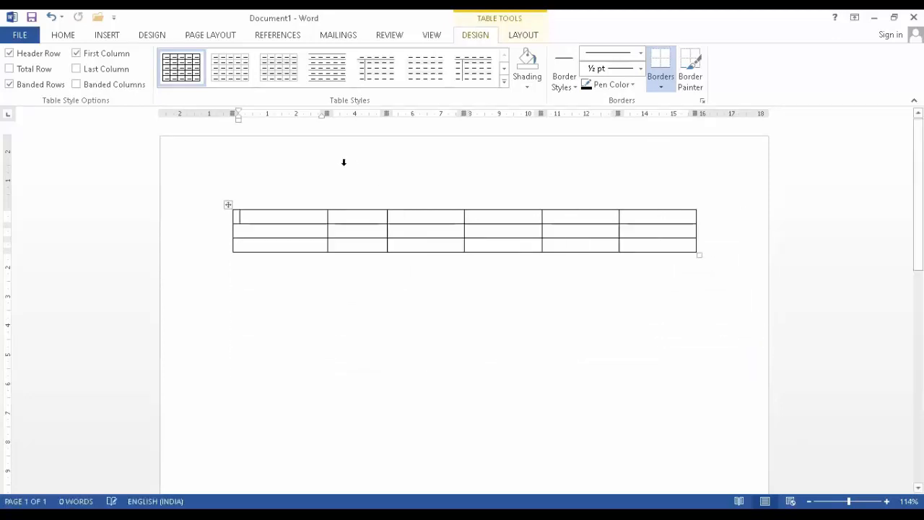
Remove the entire 6-column table from the page by cutting it
left_click(226, 205)
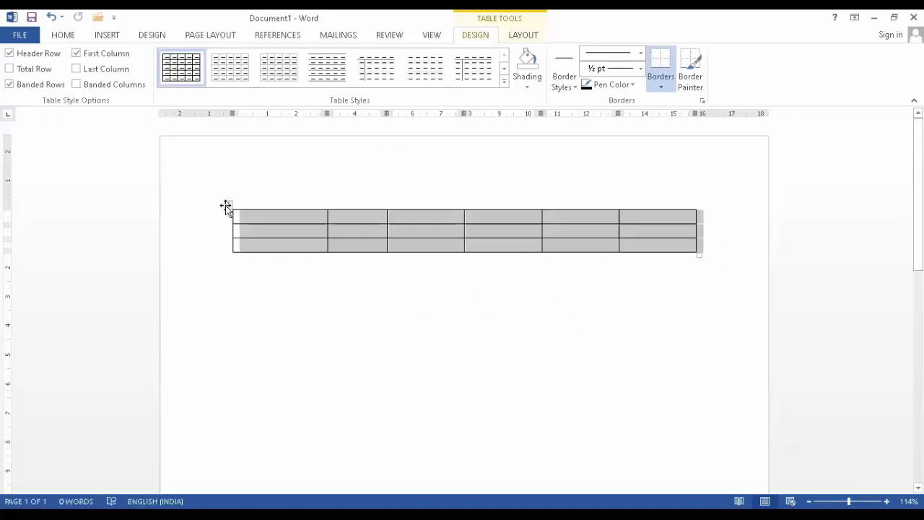
right_click(227, 205)
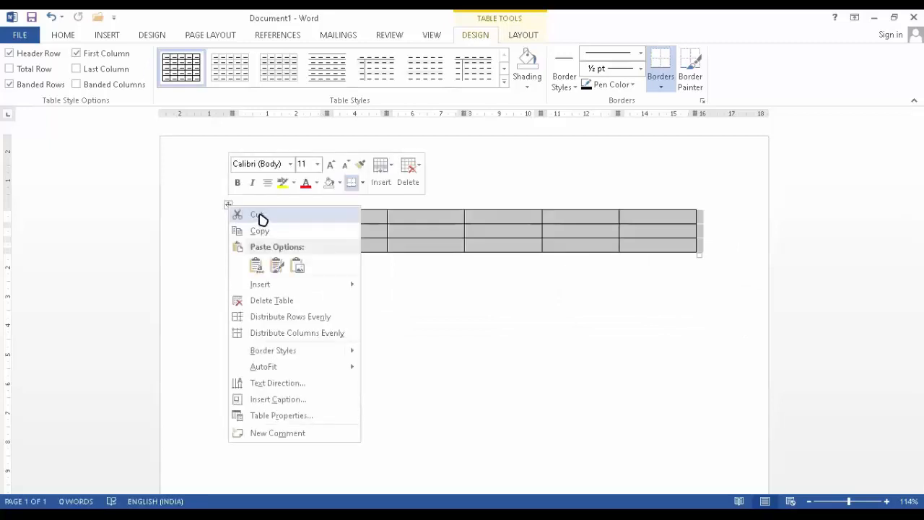
left_click(260, 216)
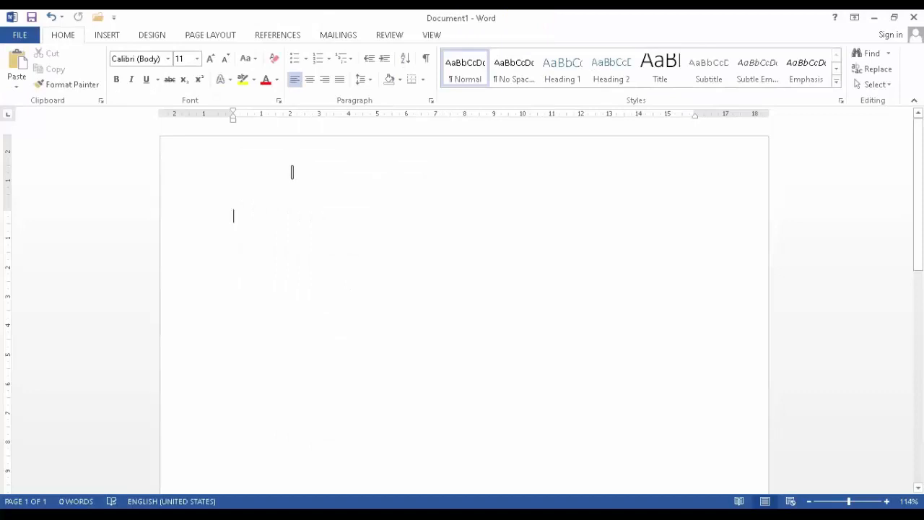
Insert a table with 15 columns and 10 rows by specifying its exact dimensions
left_click(105, 36)
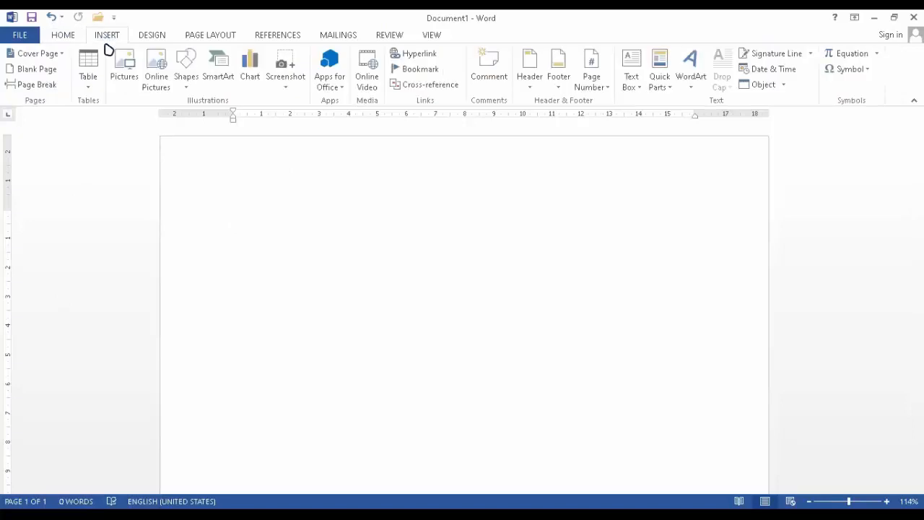
left_click(99, 94)
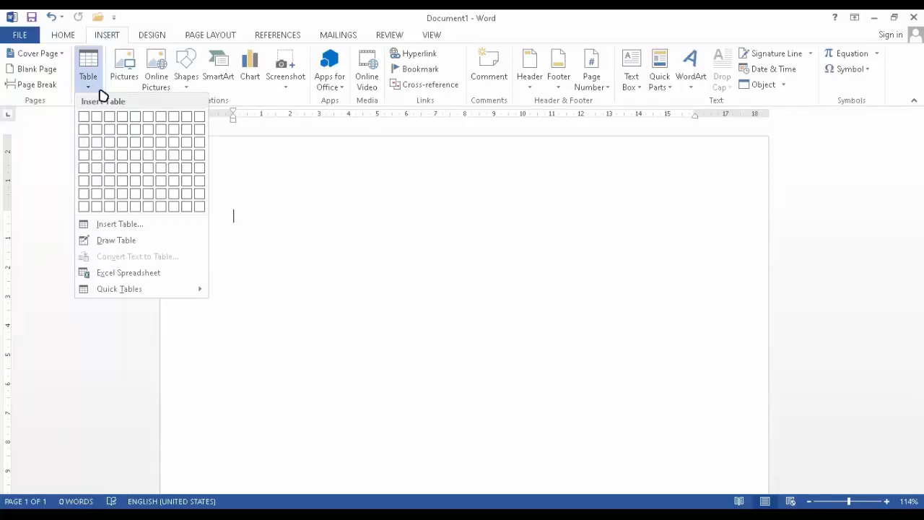
left_click(136, 225)
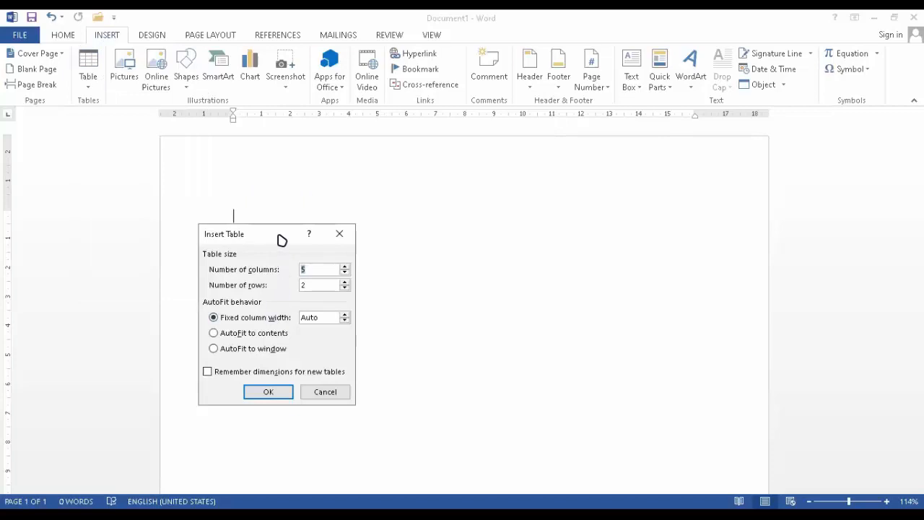
left_click_drag(281, 240, 425, 147)
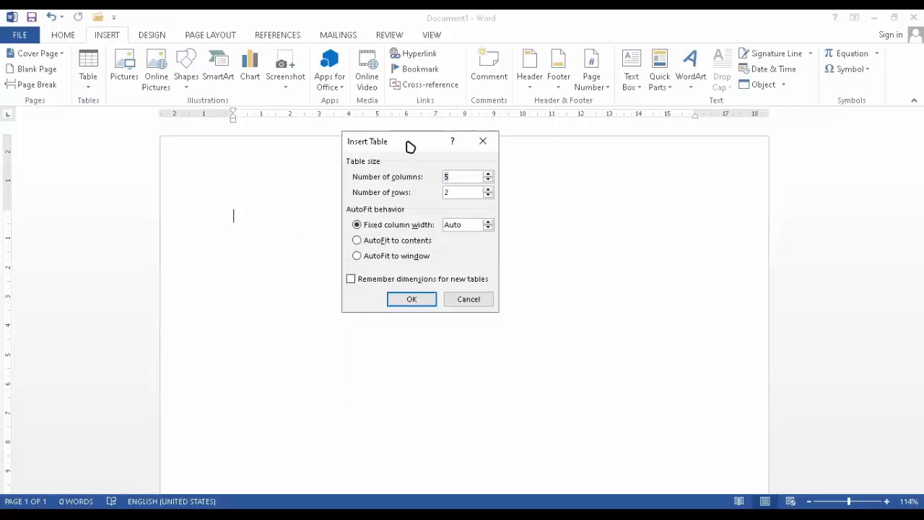
left_click_drag(410, 146, 394, 157)
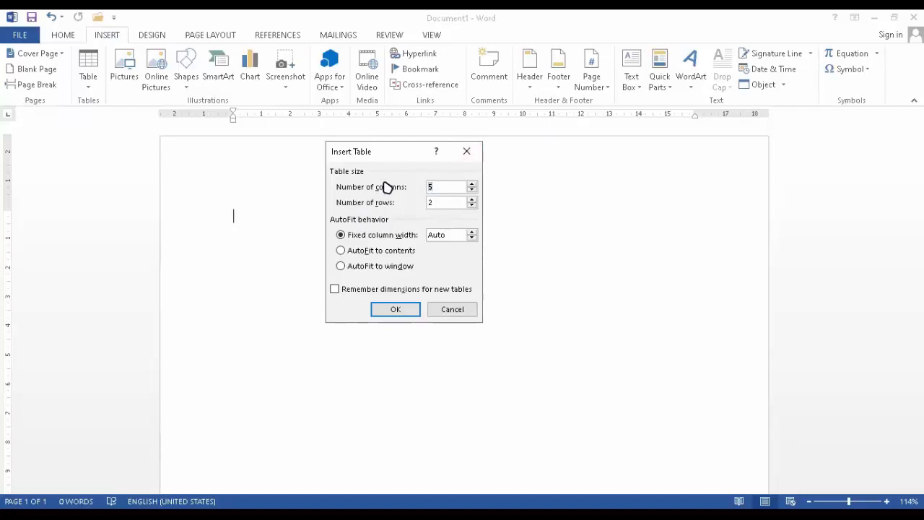
type("15")
left_click_drag(439, 202, 425, 202)
type("10")
left_click(410, 310)
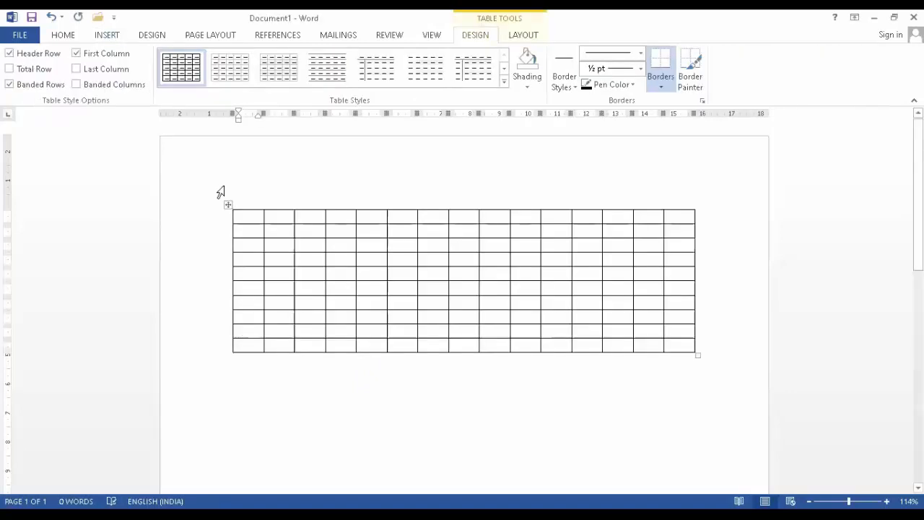
Move the table toward the page's upper-left corner and widen it toward the right edge of the page
left_click_drag(225, 206, 200, 166)
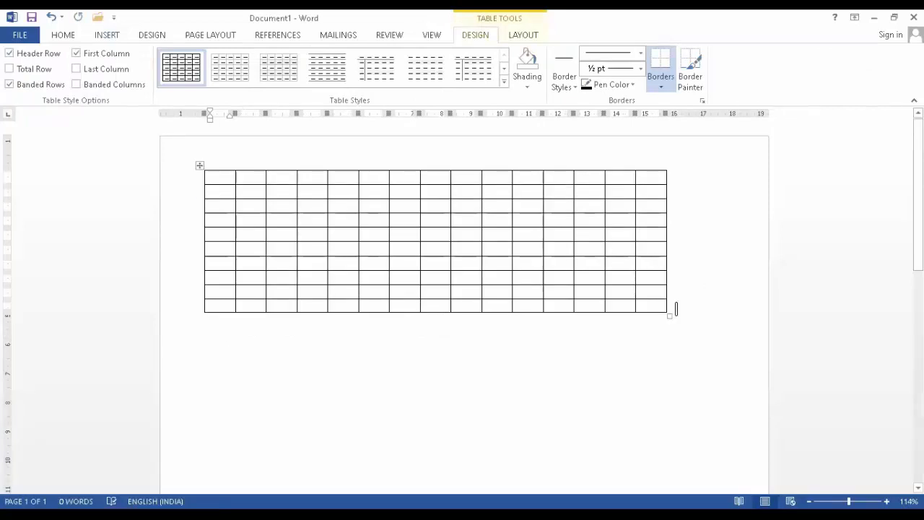
left_click_drag(670, 316, 718, 312)
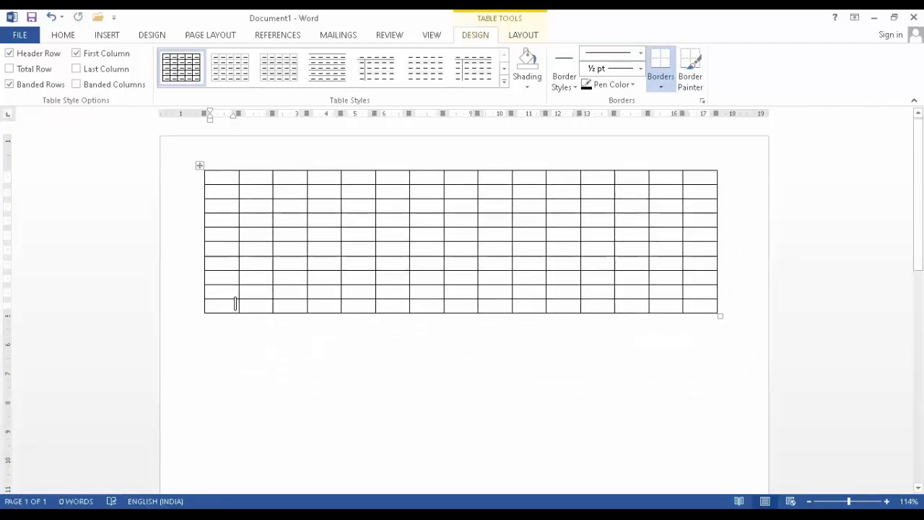
Select the entire 15-column table and cut it from the document
left_click(200, 166)
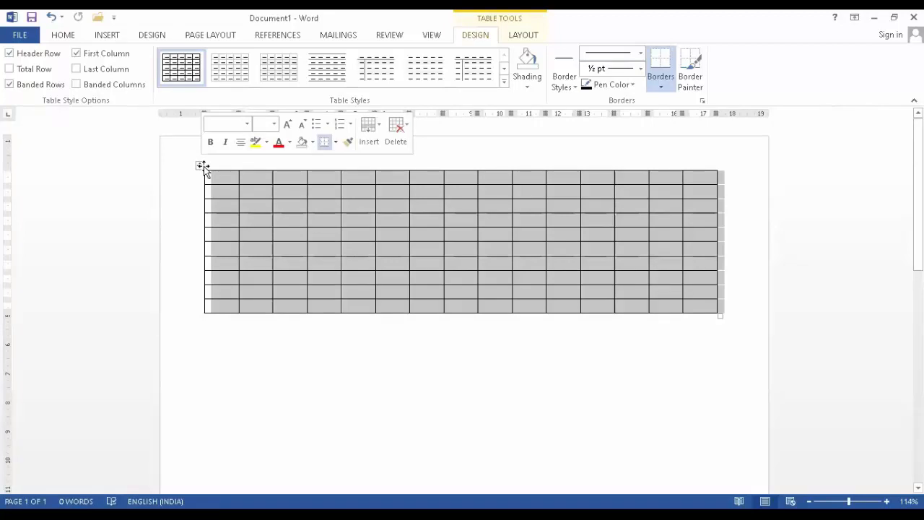
right_click(208, 173)
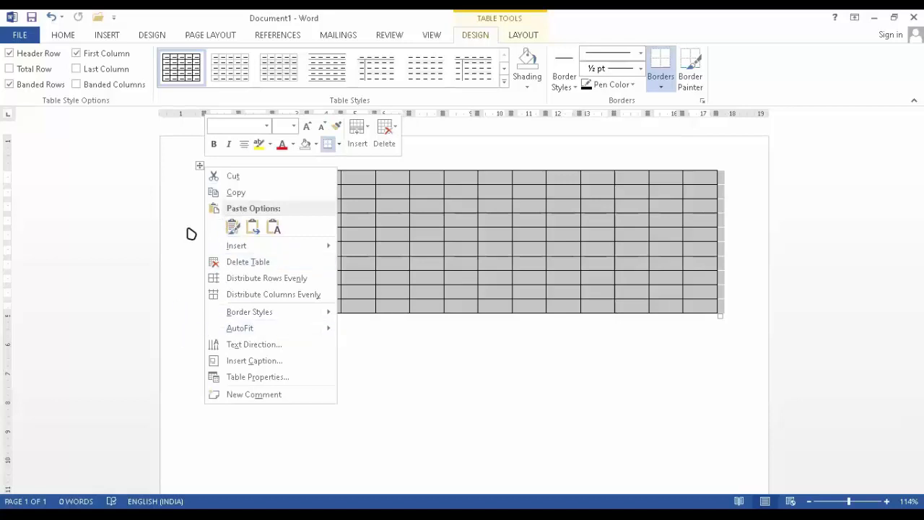
left_click(232, 176)
Draw a freehand table outline about 18 cm wide and 9.3 cm high across the blank page
left_click(110, 35)
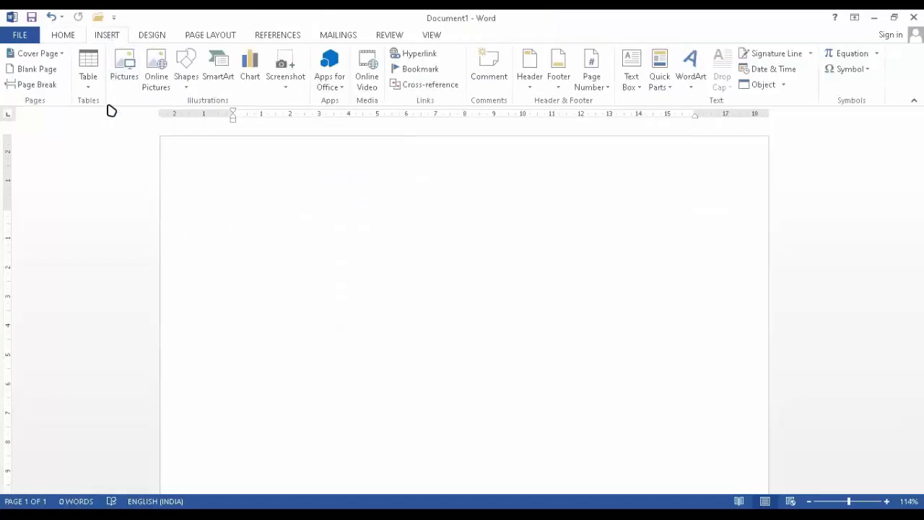
left_click(87, 92)
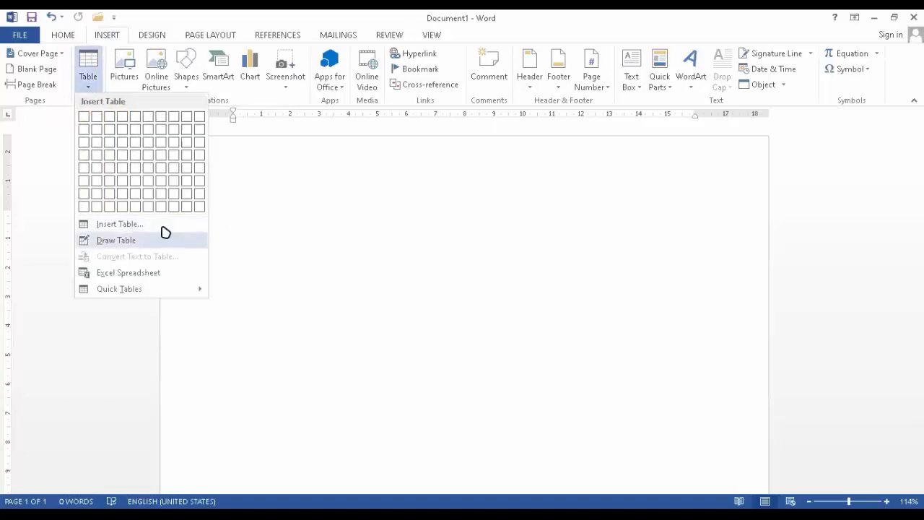
left_click(113, 248)
mouse_move(181, 179)
left_mouse_down()
mouse_move(197, 197)
mouse_move(243, 208)
mouse_move(337, 140)
mouse_move(405, 140)
mouse_move(437, 116)
mouse_move(492, 275)
mouse_move(565, 260)
mouse_move(667, 348)
mouse_move(695, 407)
left_mouse_up()
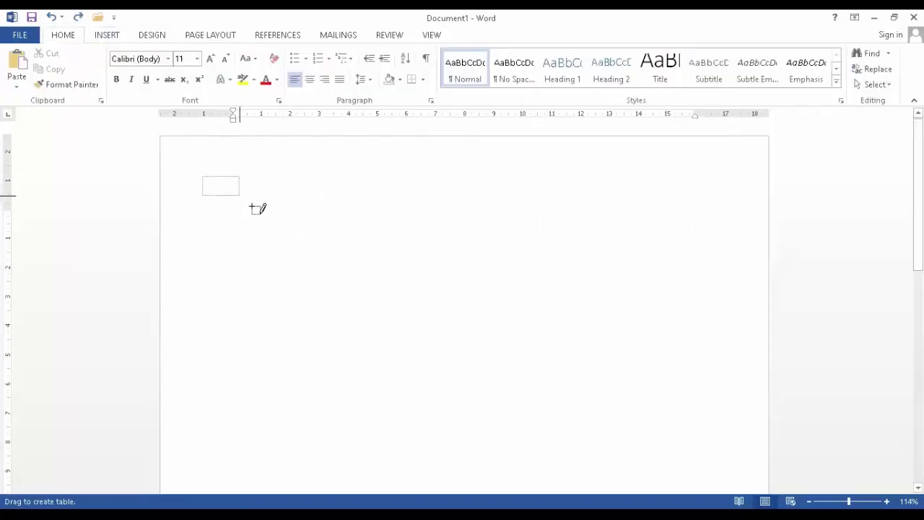
mouse_move(251, 209)
left_mouse_down()
mouse_move(407, 310)
mouse_move(646, 398)
mouse_move(704, 453)
mouse_move(732, 448)
mouse_move(722, 452)
left_mouse_up()
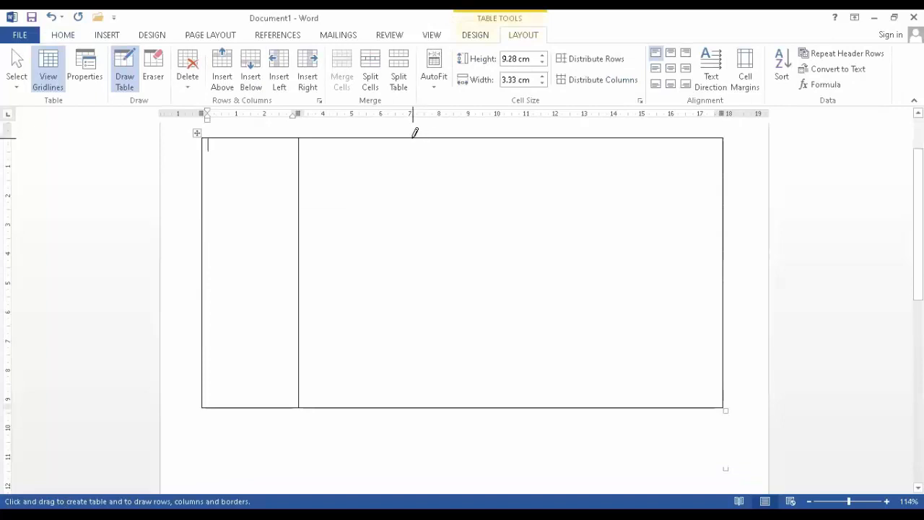
Draw full-height vertical lines to divide the hand-drawn table into five columns
left_click_drag(415, 134, 408, 354)
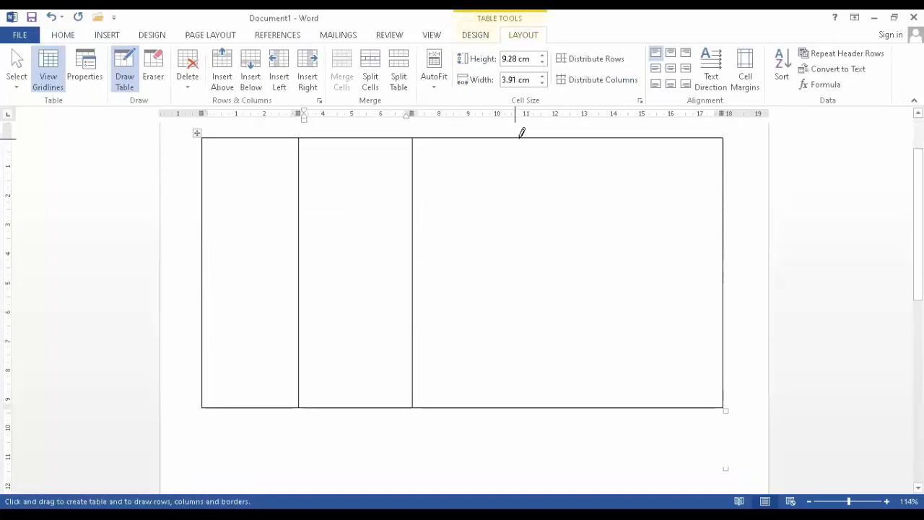
left_click_drag(530, 130, 525, 320)
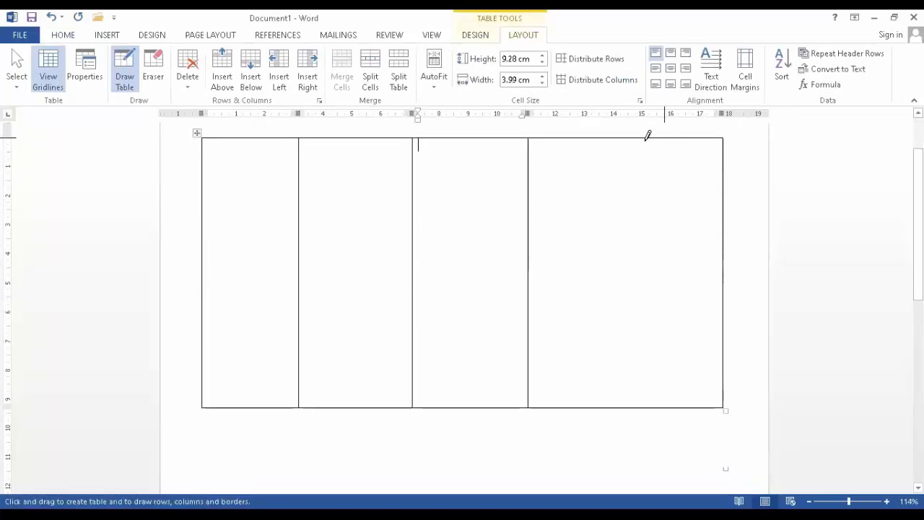
left_click_drag(630, 136, 630, 357)
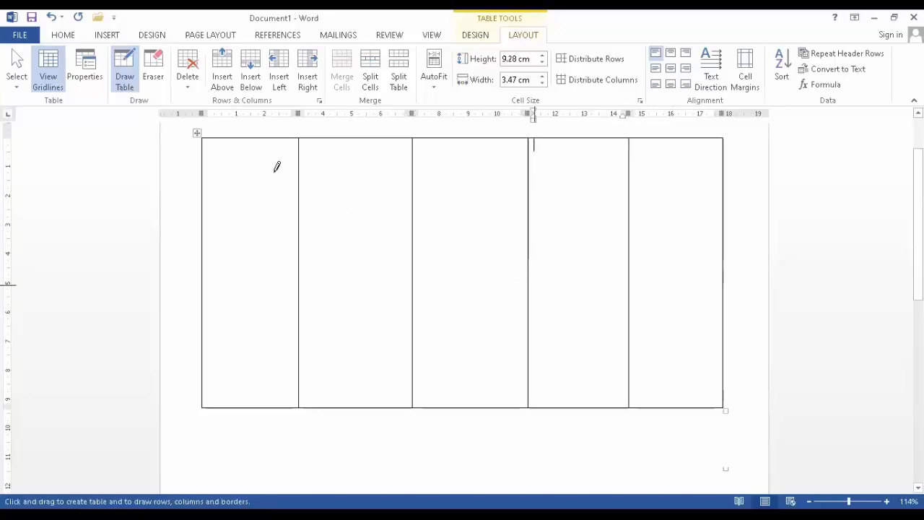
Draw full-width horizontal lines to divide the hand-drawn five-column table into eleven rows, and leave drawing mode
mouse_move(202, 164)
left_mouse_down()
mouse_move(662, 182)
mouse_move(715, 169)
left_mouse_up()
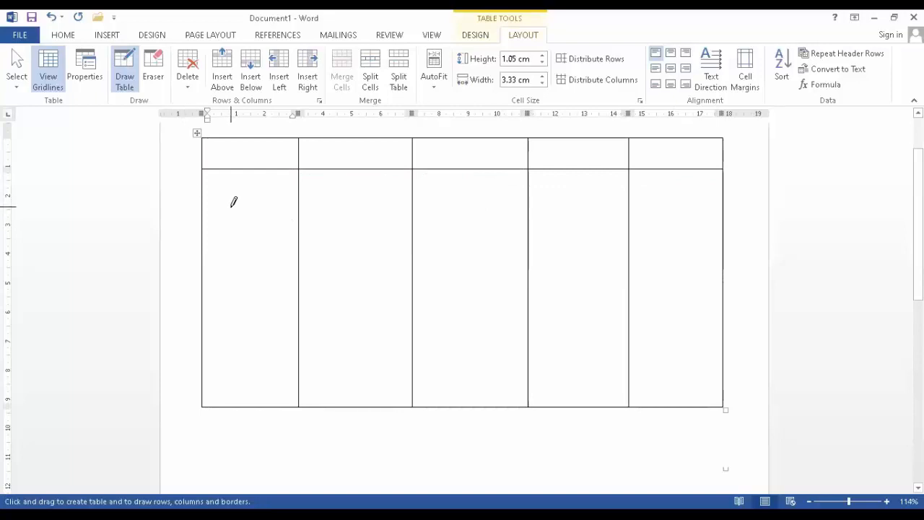
mouse_move(201, 202)
left_mouse_down()
mouse_move(656, 212)
mouse_move(666, 222)
mouse_move(660, 194)
mouse_move(734, 209)
mouse_move(731, 193)
left_mouse_up()
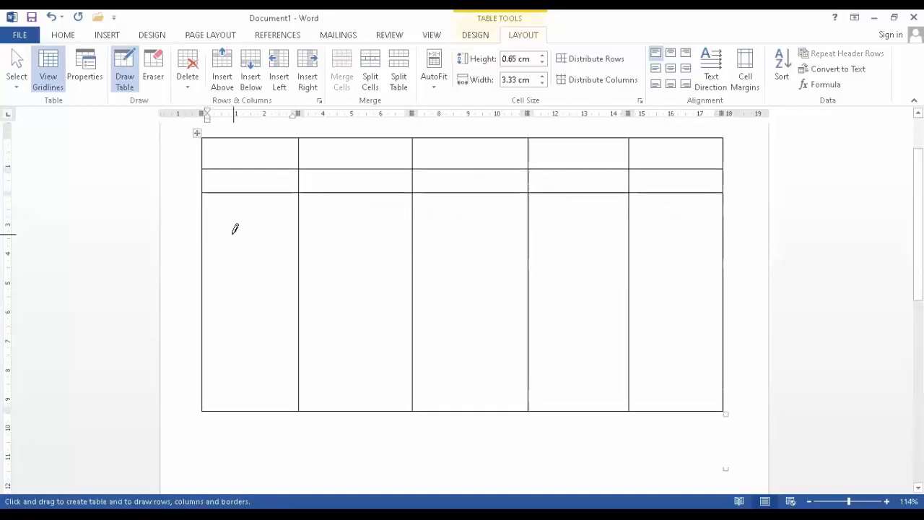
left_click_drag(204, 216, 683, 221)
mouse_move(204, 250)
left_mouse_down()
mouse_move(597, 248)
mouse_move(685, 231)
left_mouse_up()
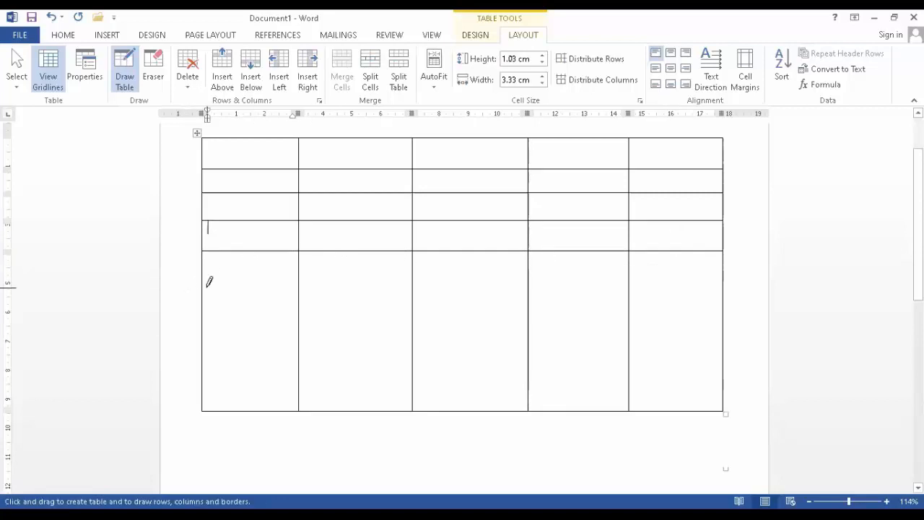
left_click_drag(203, 278, 677, 274)
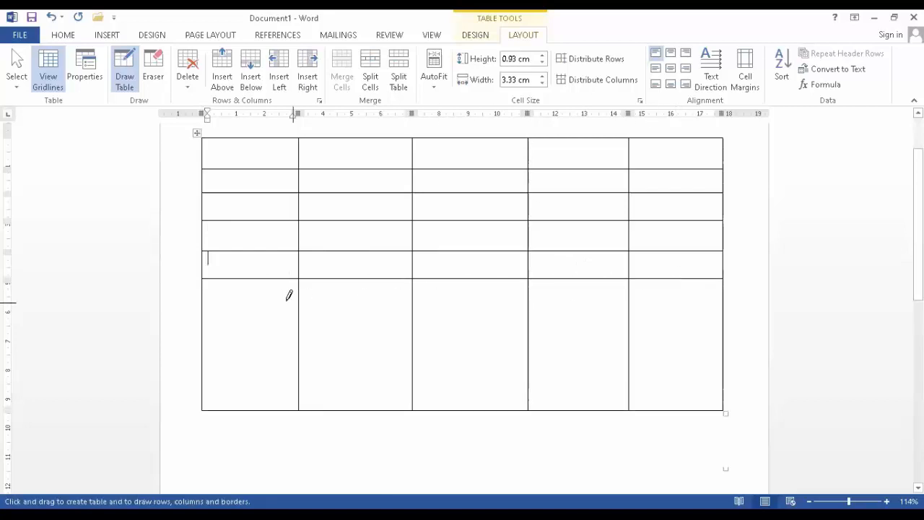
left_click_drag(200, 299, 726, 291)
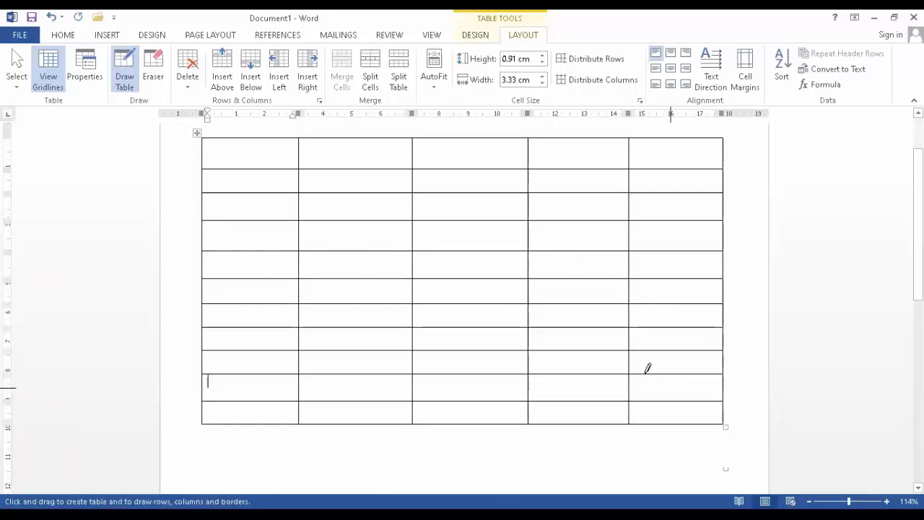
scroll(620, 297, "up", 2)
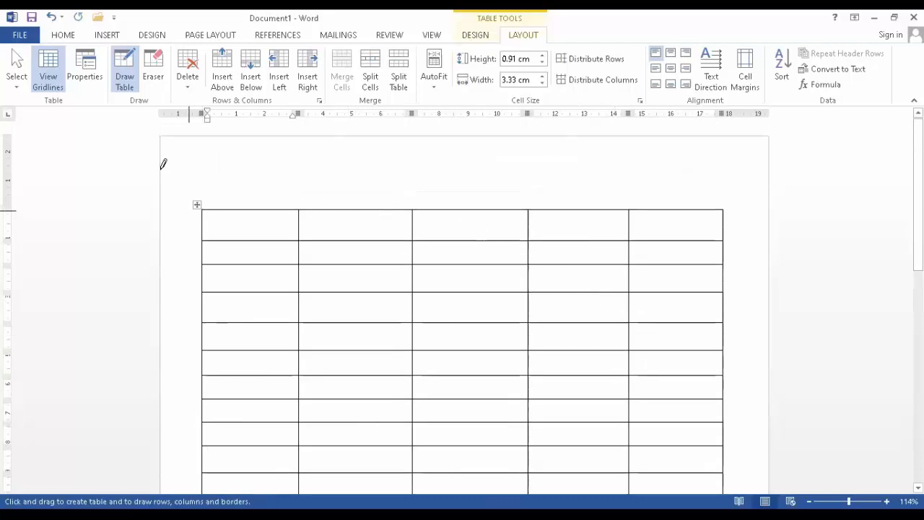
left_click(124, 81)
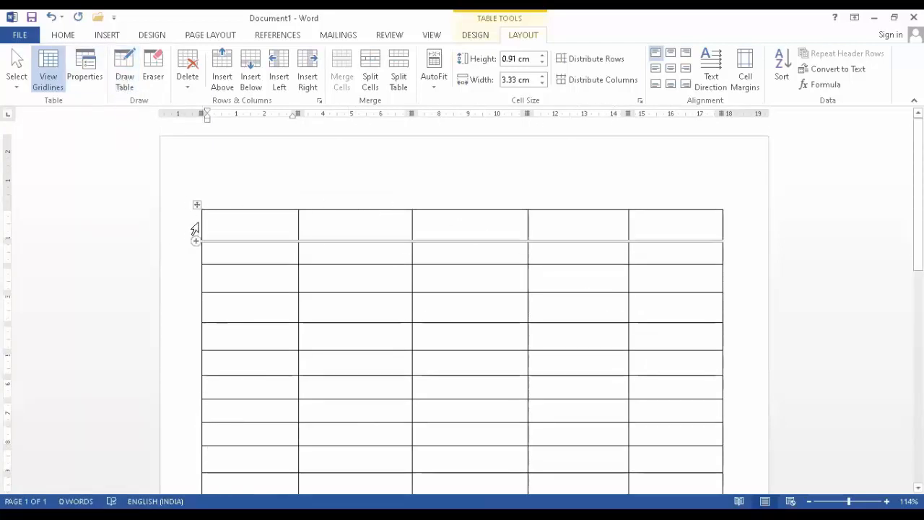
Select the entire hand-drawn table and cut it from the document
scroll(196, 224, "down", 2)
scroll(187, 166, "up", 1)
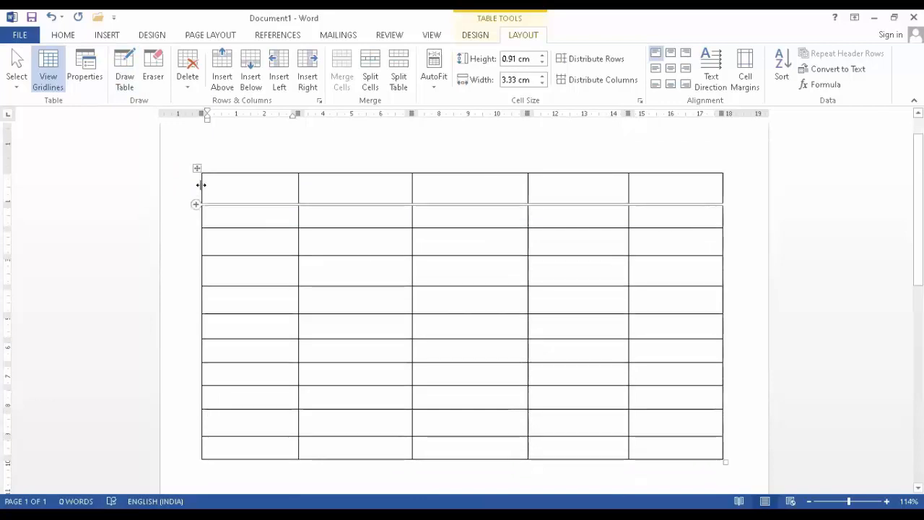
left_click(195, 167)
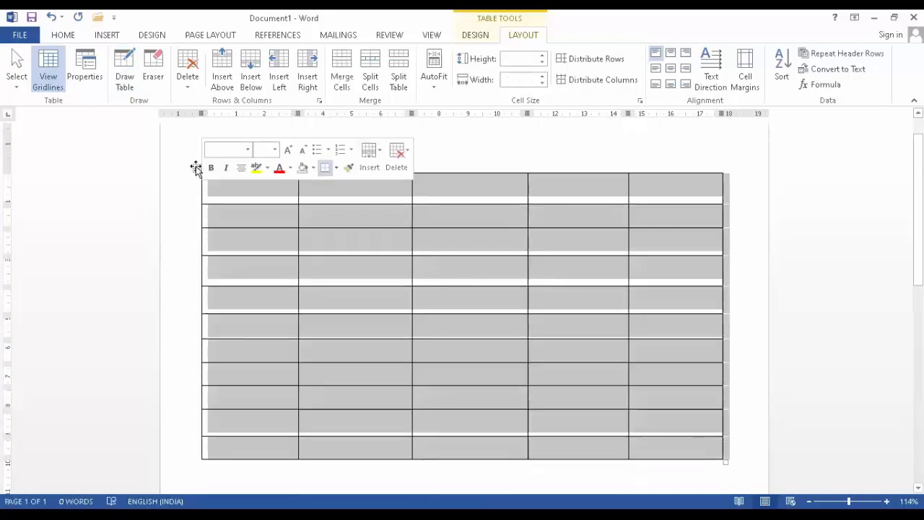
right_click(196, 168)
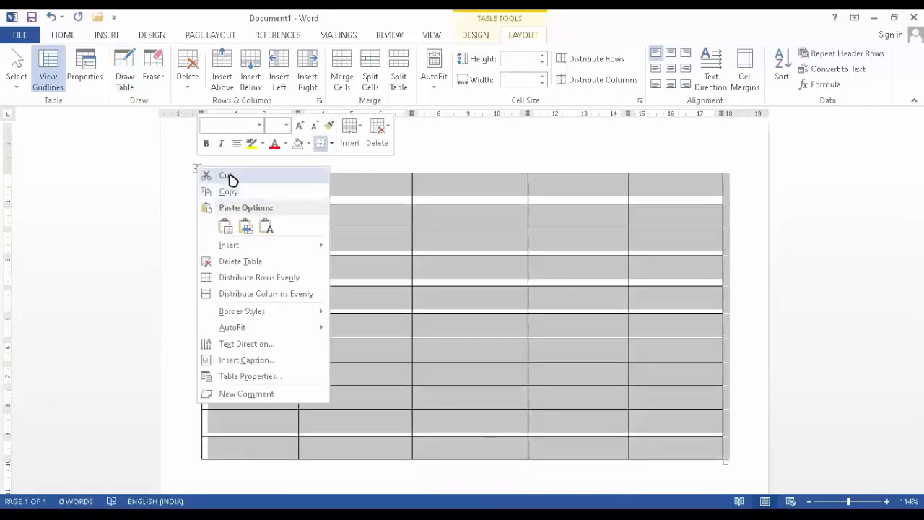
left_click(227, 175)
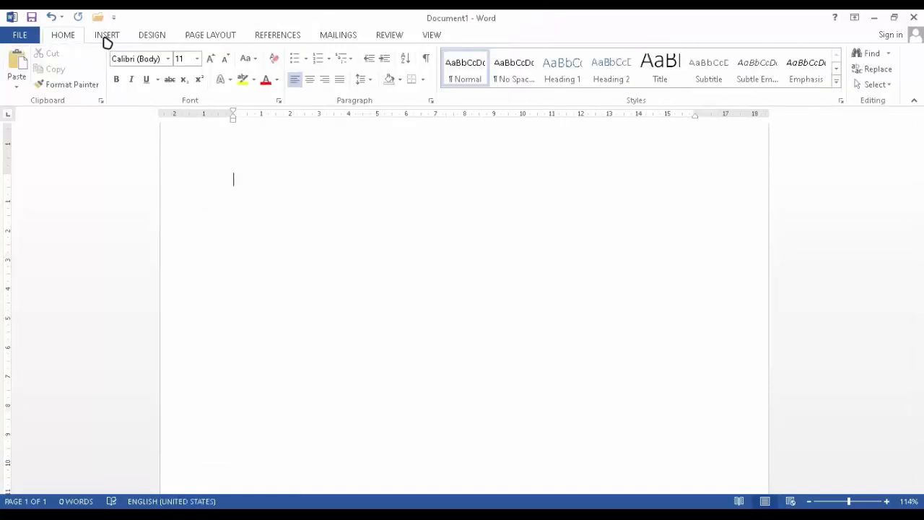
Insert an embedded Excel spreadsheet and enlarge its frame to show columns A to H and rows 1 to 12
left_click(107, 36)
left_click(85, 88)
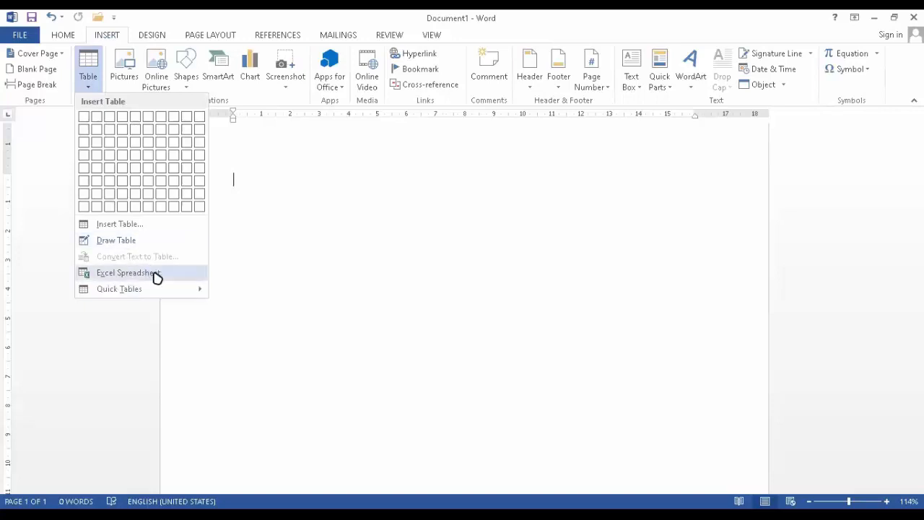
left_click(154, 274)
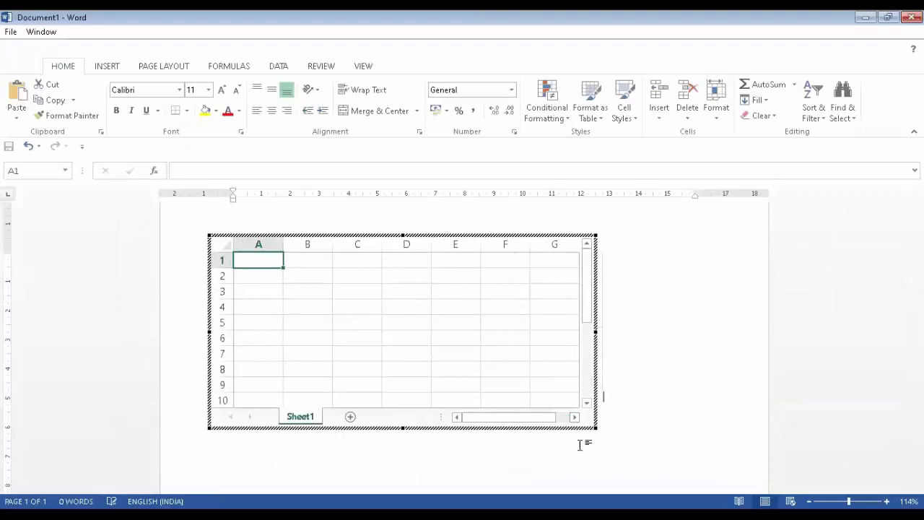
left_click_drag(597, 427, 641, 460)
Enter the headings PRODUCT 1, PRODUCT 2 and PRODUCT 3 in cells B3 to D3 of the embedded sheet
left_click(315, 313)
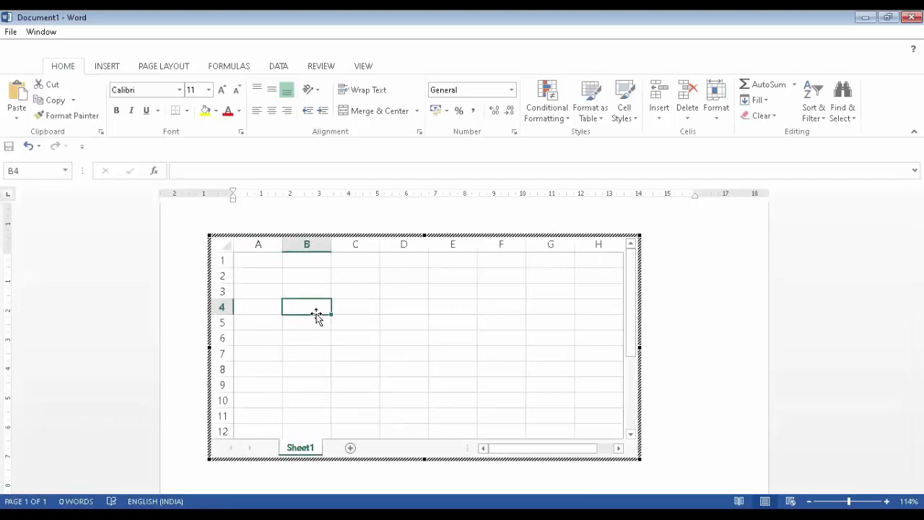
left_click(292, 294)
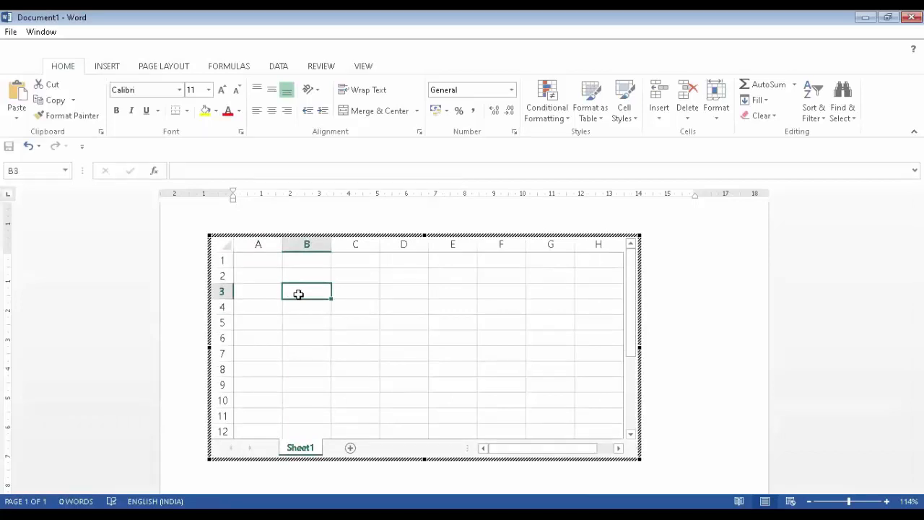
type("PRODUCT 1")
key("Tab")
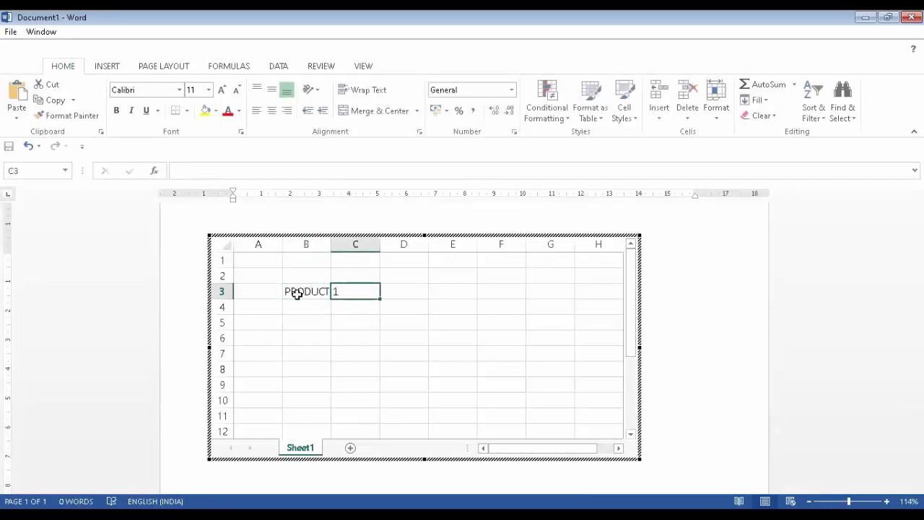
type("PRODUCT 2")
key("Tab")
type("PRODUCT 3")
Enter the values 850, 900 and 450 in cells B4 to D4 beneath the product headings
left_click(306, 304)
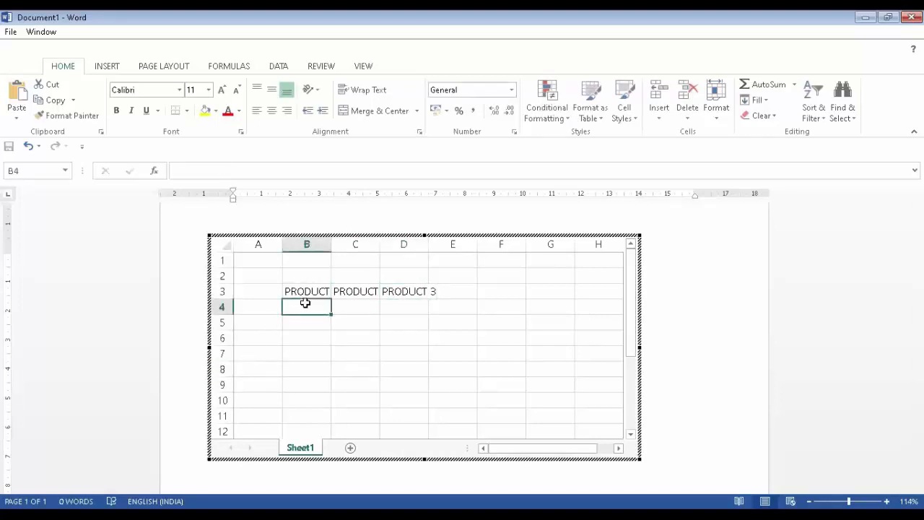
type("8")
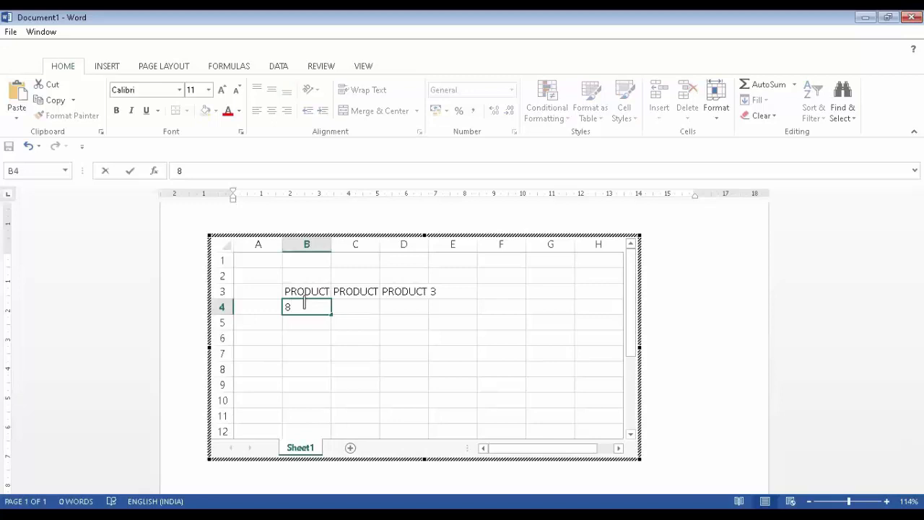
type("50")
key("Tab")
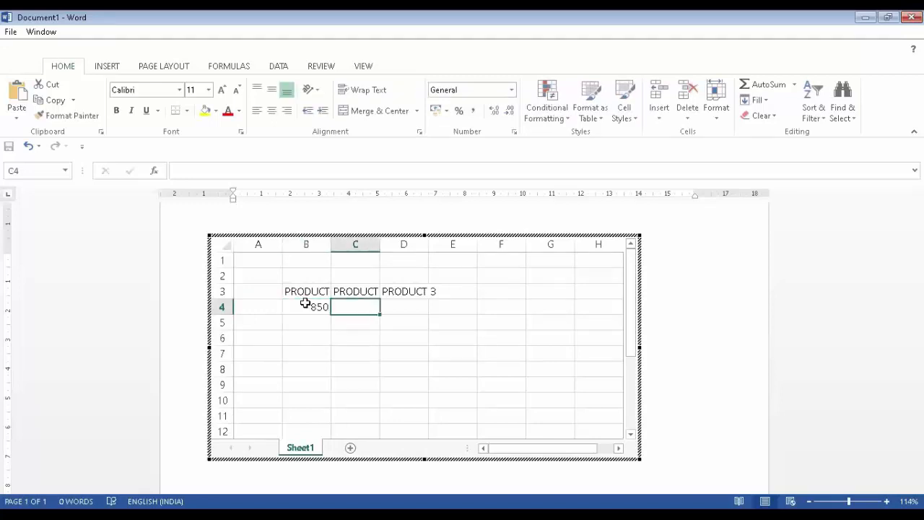
type("900")
key("Tab")
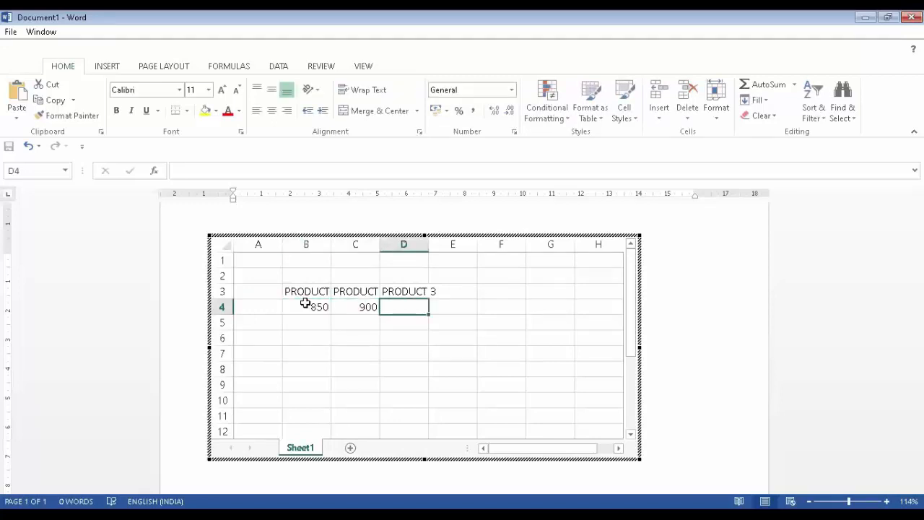
type("45")
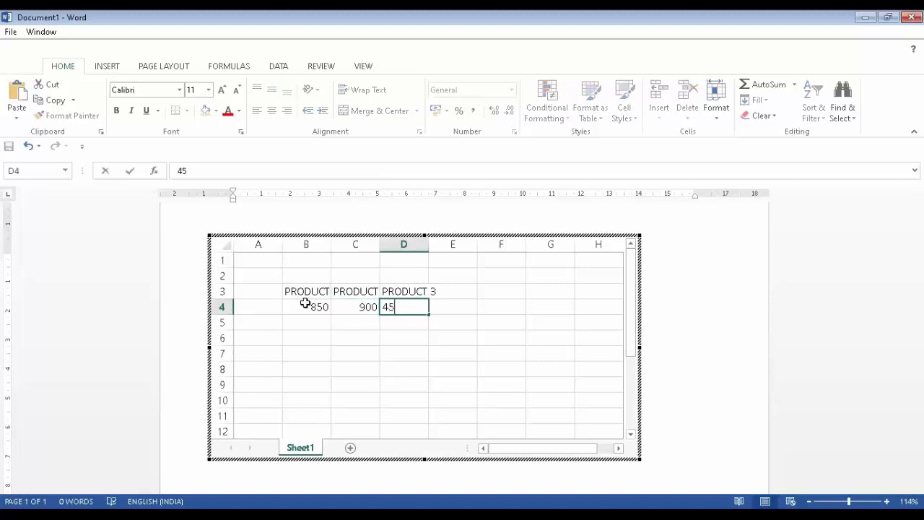
type("0")
left_click(356, 368)
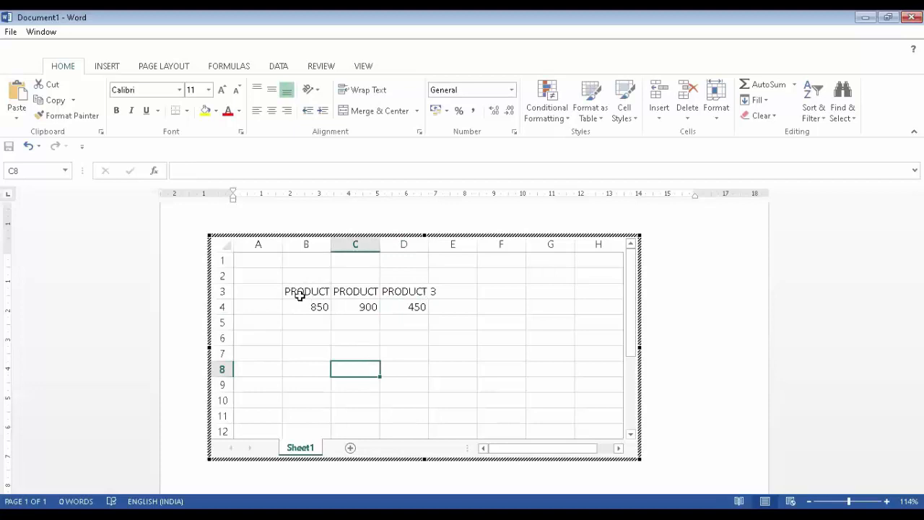
Widen columns B, C and D so that each product heading fits within its cell
left_click_drag(299, 292, 405, 292)
left_click_drag(331, 244, 356, 246)
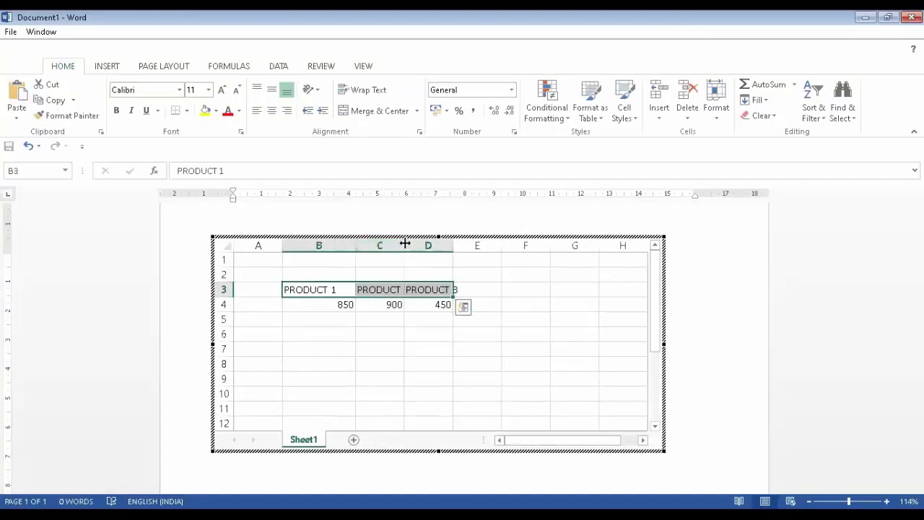
left_click_drag(425, 241, 428, 242)
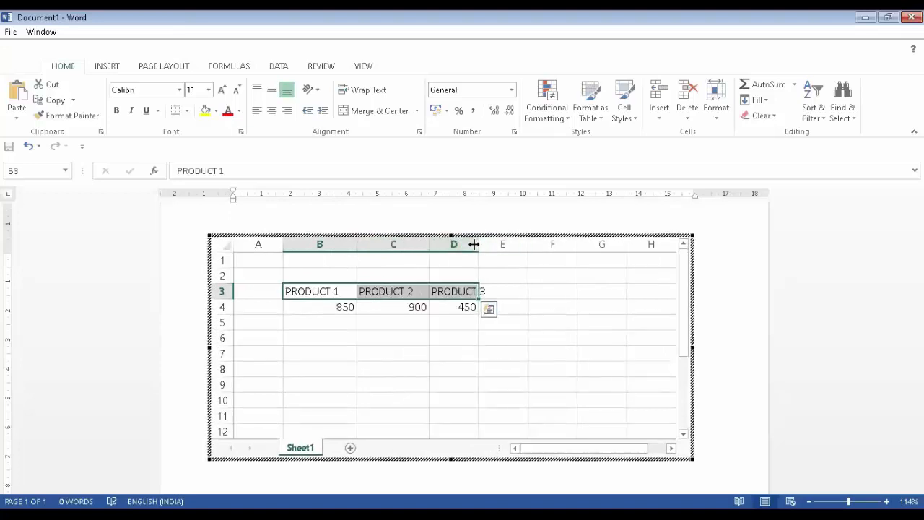
left_click_drag(488, 245, 494, 262)
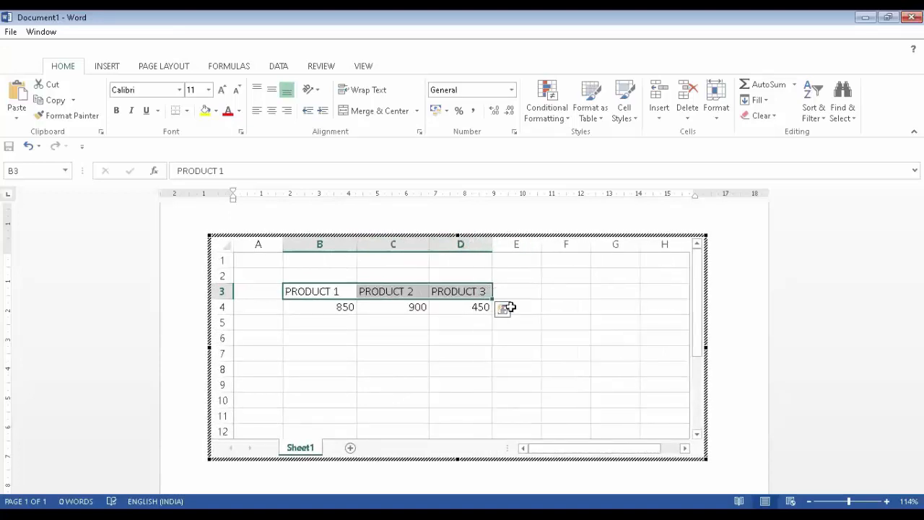
Enter the formula =SUM(B4:D4) in cell E4 and return from the embedded sheet to the document
left_click(509, 307)
type("=")
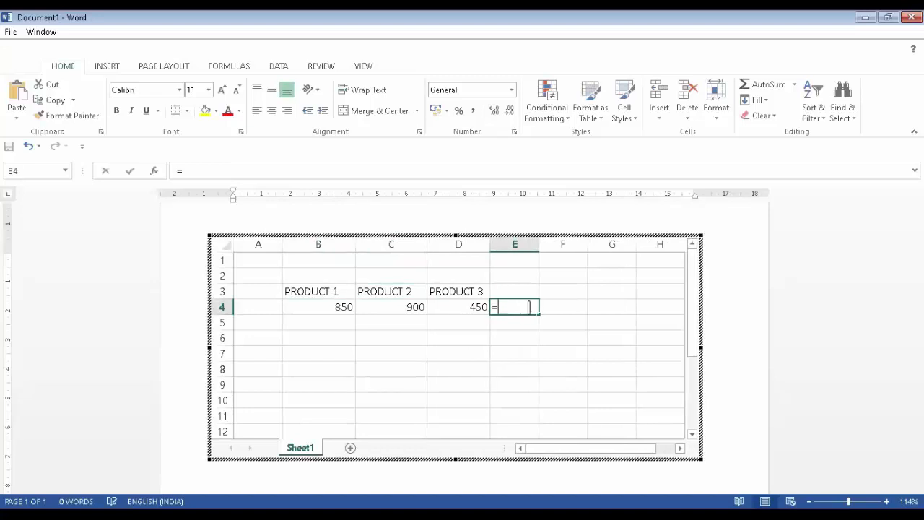
type("SUM(")
left_click_drag(349, 304, 481, 304)
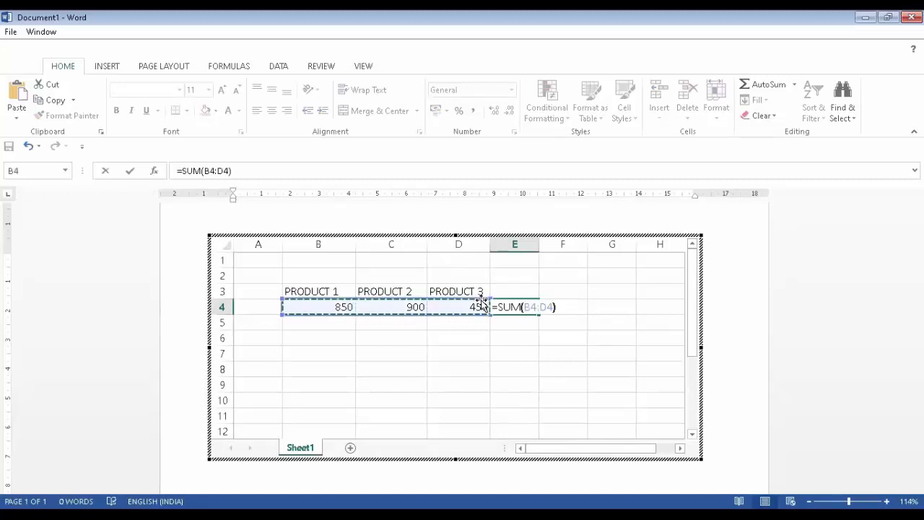
key("Return")
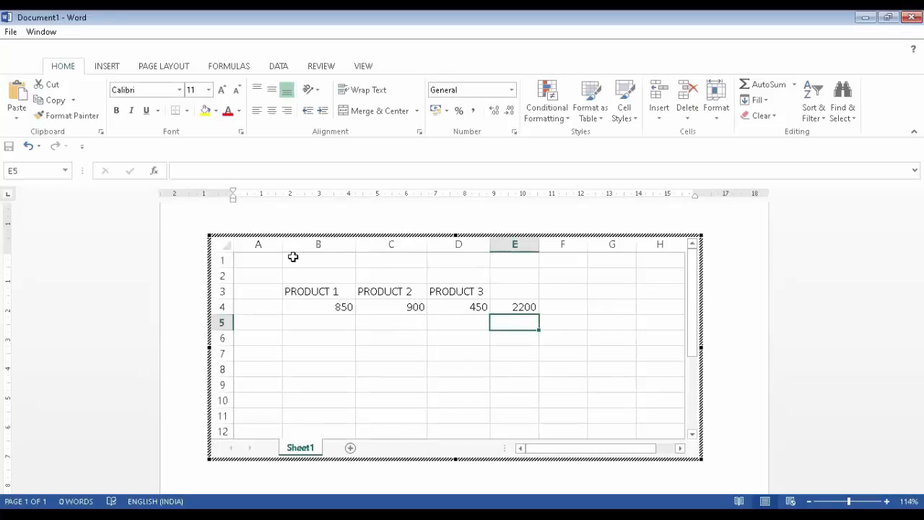
left_click(231, 213)
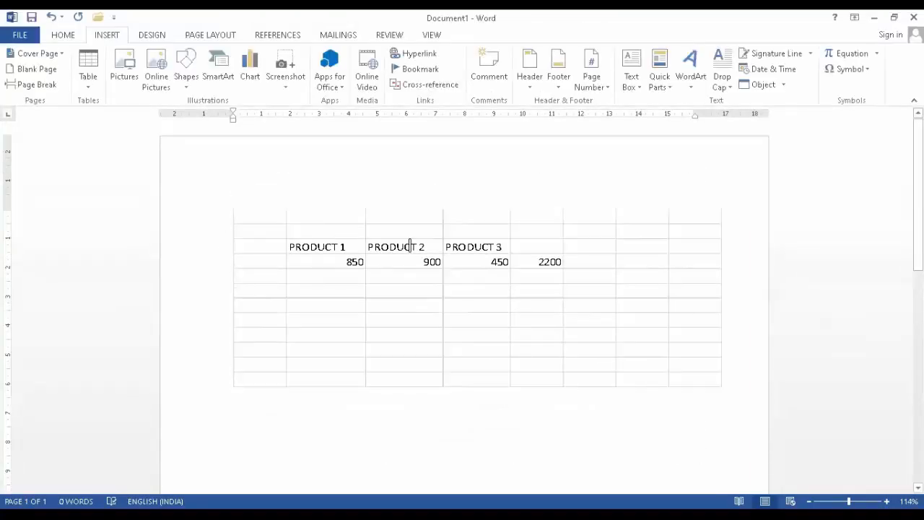
Select the embedded worksheet object and cut it from the document
left_click(240, 242)
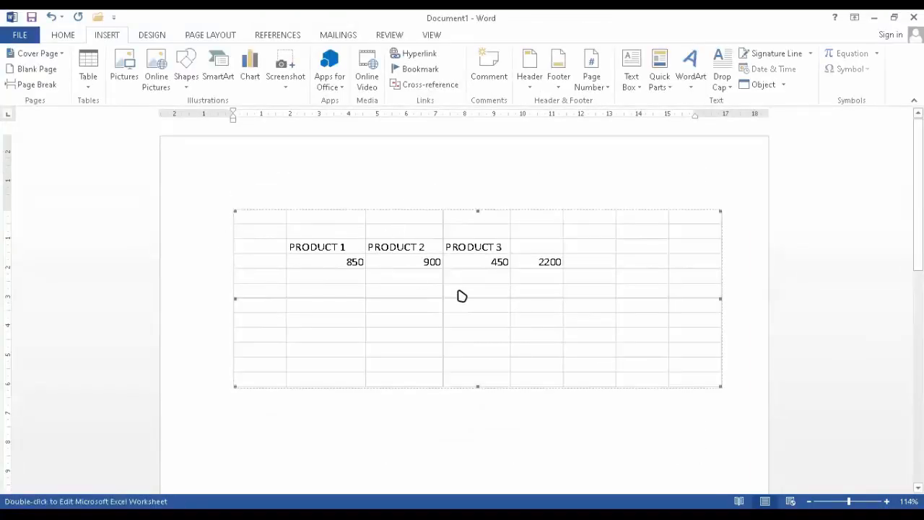
right_click(386, 215)
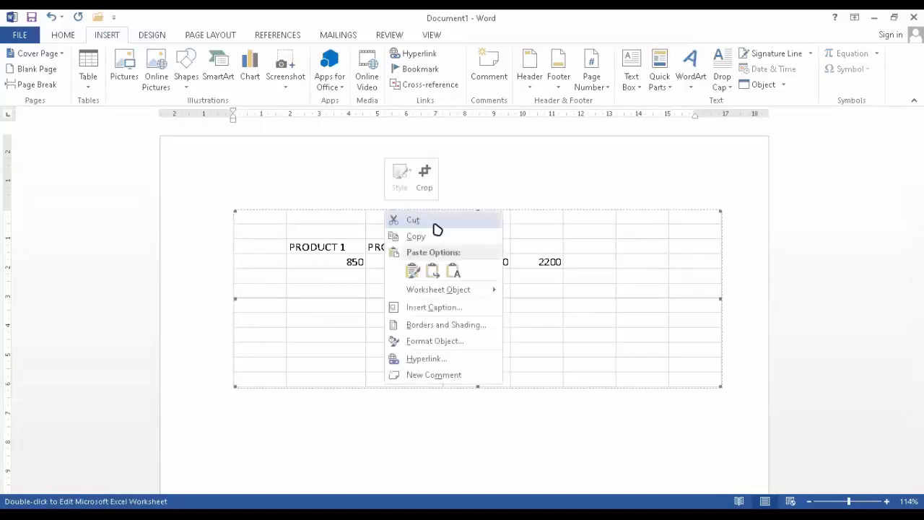
left_click(435, 224)
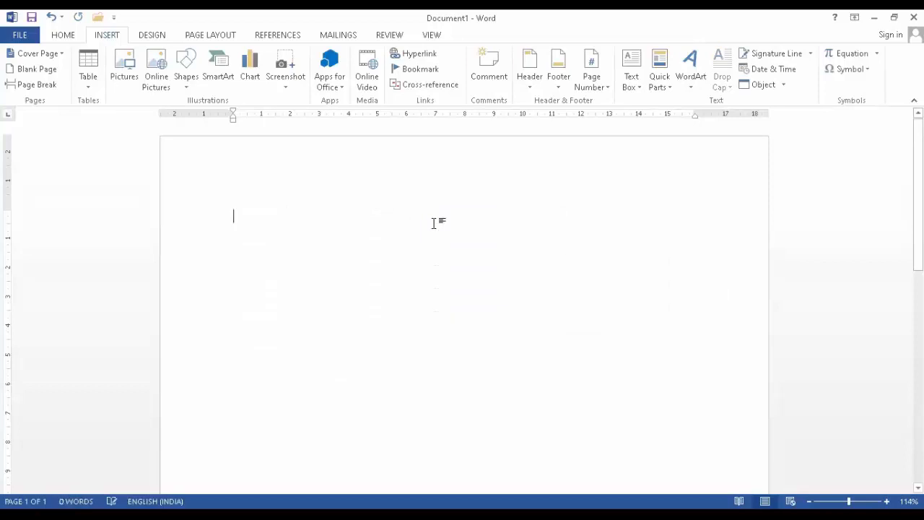
Insert an 8x6 table using the size grid and enlarge it to span most of the page width with taller rows
left_click(90, 83)
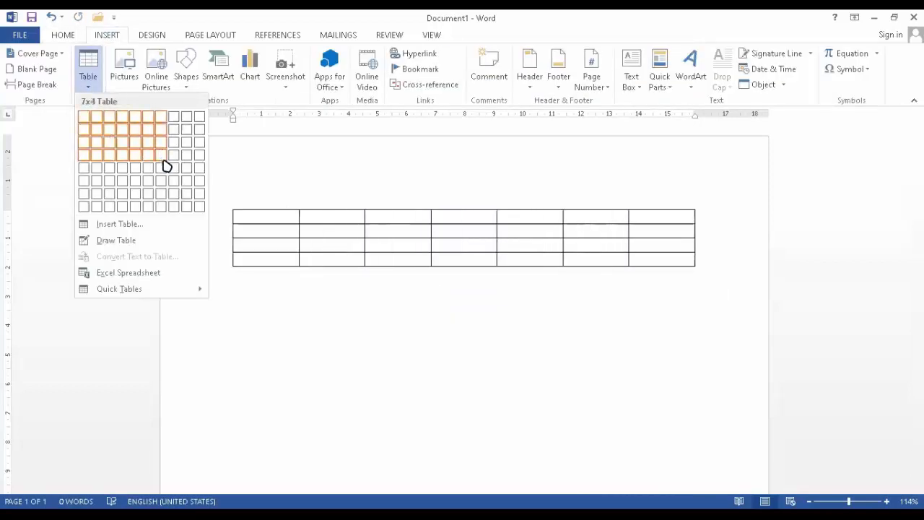
left_click(176, 181)
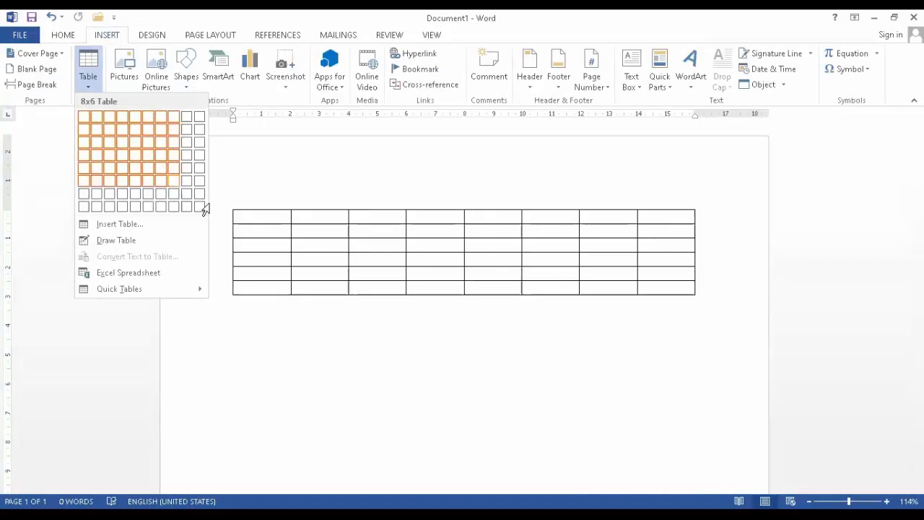
left_click_drag(699, 298, 719, 376)
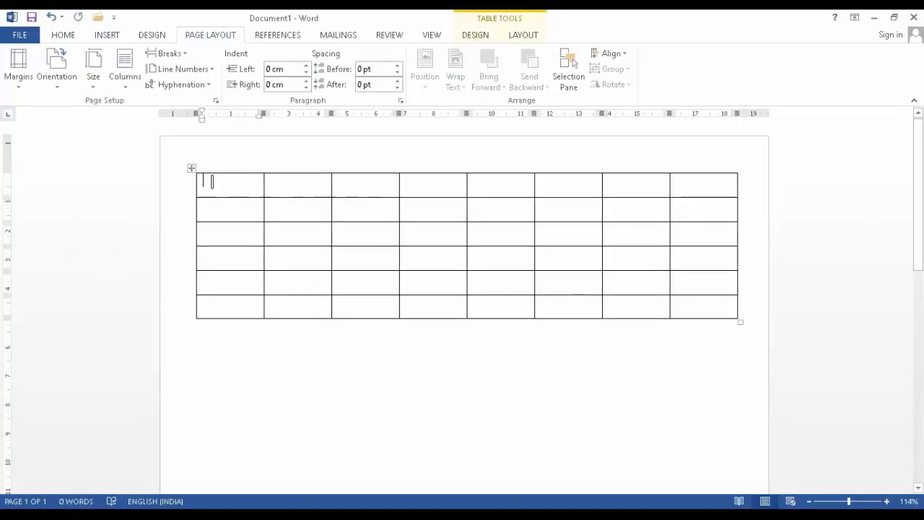
Fill the table's header row with ROLL NO., NAME, HINDI, ENGLISH, MATHS, PHYSICS, CHEMISTRY and TOTAL
type("ROLL NO.")
key("Tab")
type("NAME ")
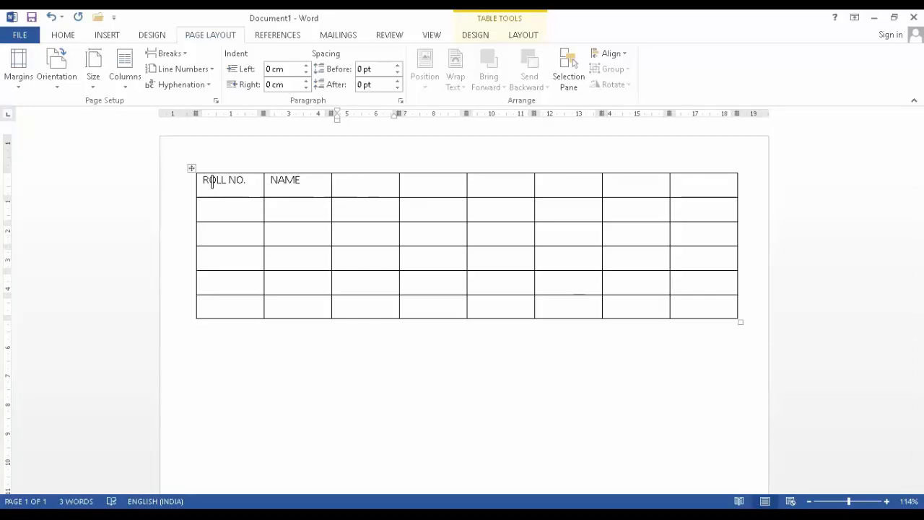
type("HINDI")
key("Tab")
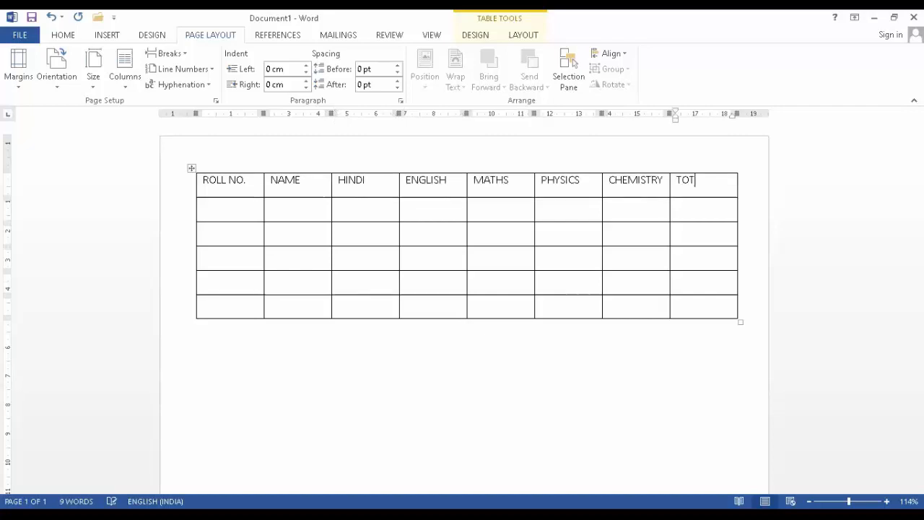
type("AL")
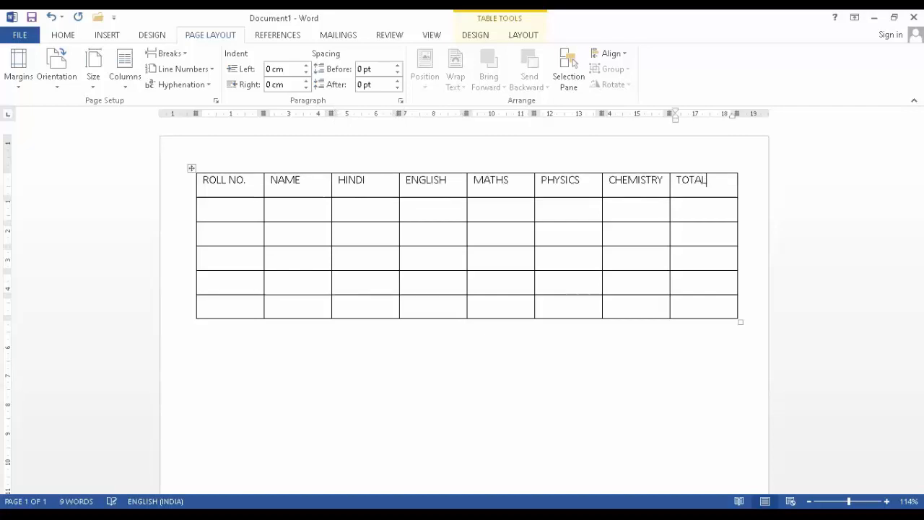
Enter roll numbers 1001 to 1005 in the ROLL NO. column and the five students' names in the NAME column
left_click(242, 210)
type("100")
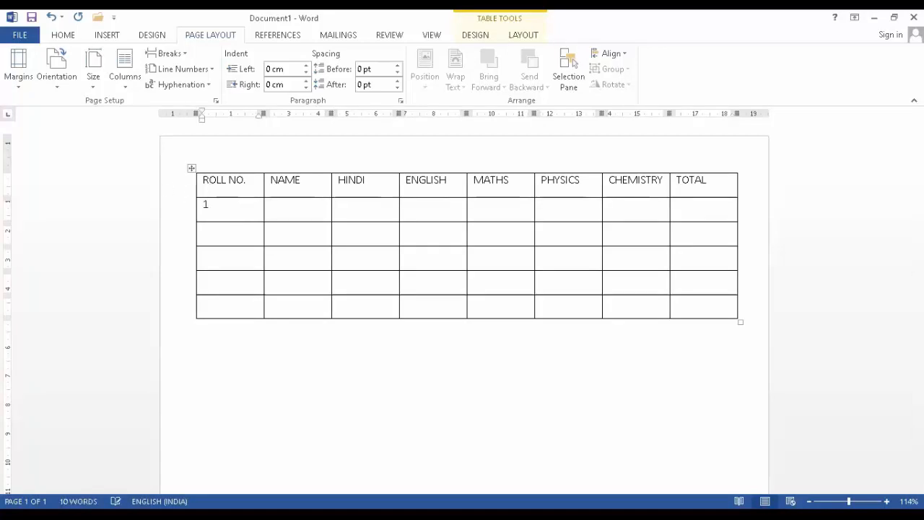
type("1")
left_click(206, 229)
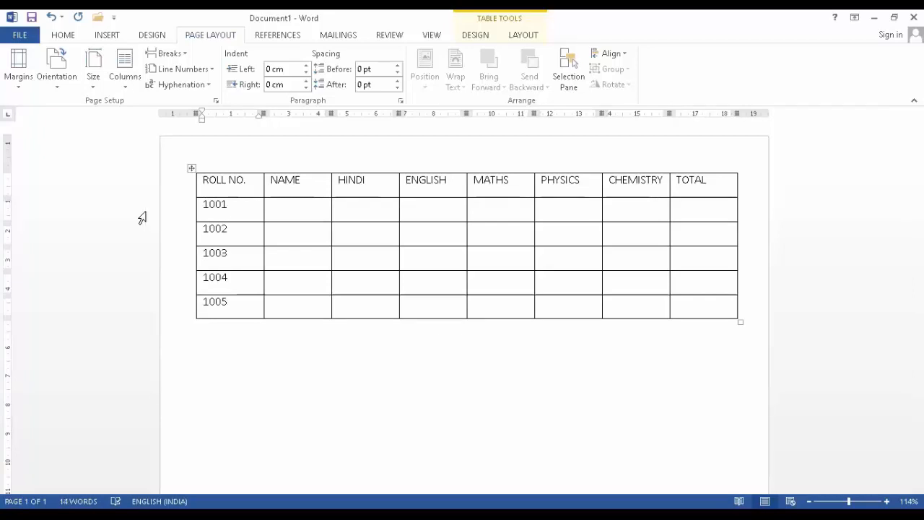
left_click(282, 208)
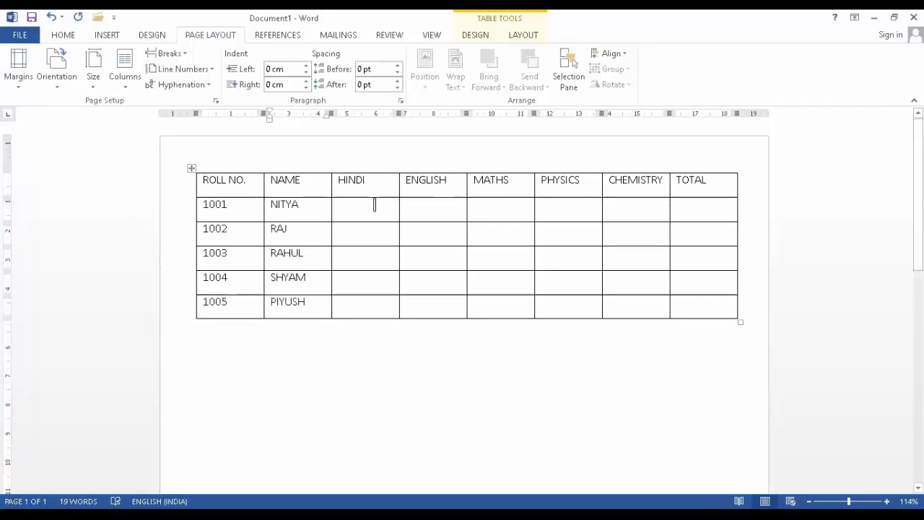
Enter marks 34, 78, 89, 45, 67 and 90, 56, 89, 99, 76 in the first two student rows, and Hindi 56 in the third
left_click(372, 201)
type("34")
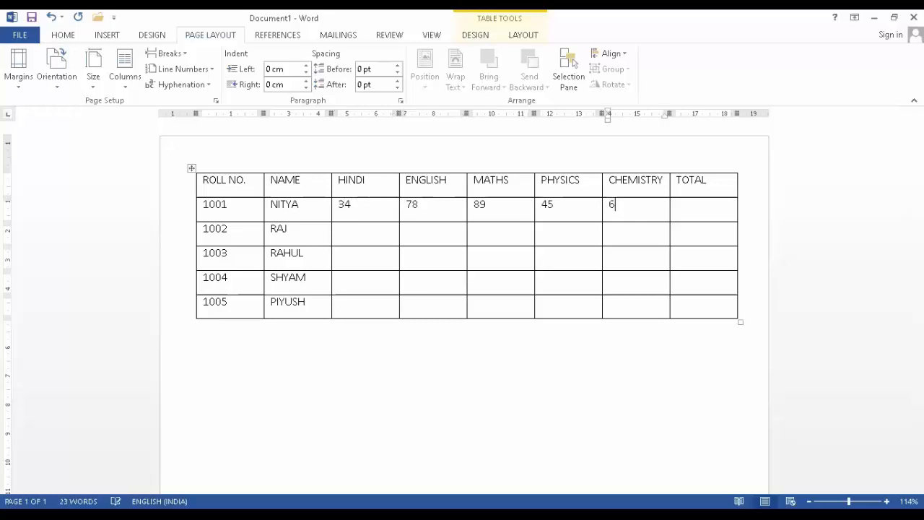
type("78")
key("Down")
type("766")
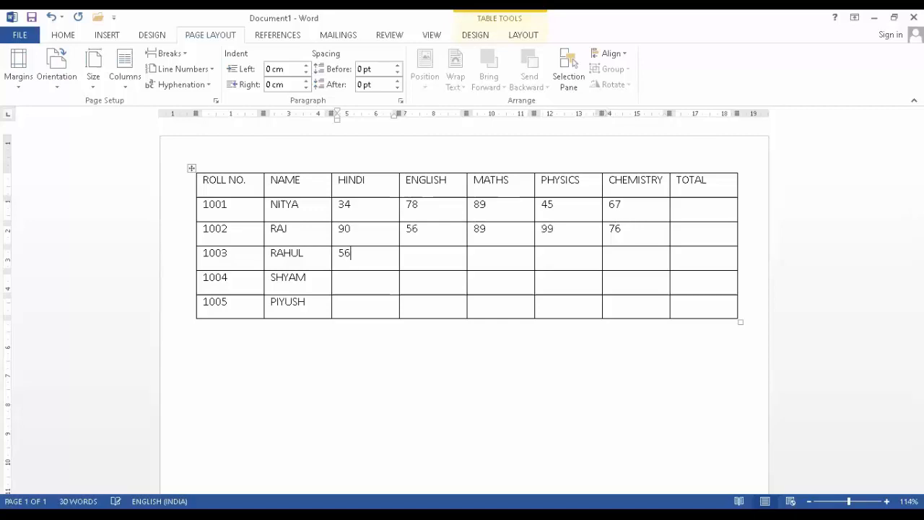
Enter Hindi marks 78 and 78 for the last two students and English marks 65, 56 and 76 for the last three
type("78")
key("Down")
type("78")
key("Tab")
type("76")
key("Up")
type("56")
key("Up")
type("65")
Complete the last three student rows with Maths 83, 55, 44, Physics 67, 71, 72 and Chemistry 78, 89, 90
key("Up")
type("83")
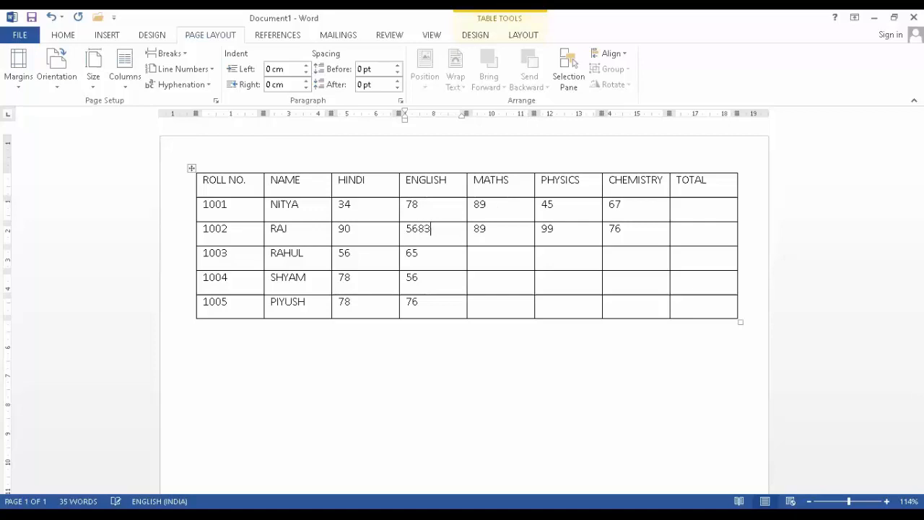
key("BackSpace")
key("BackSpace")
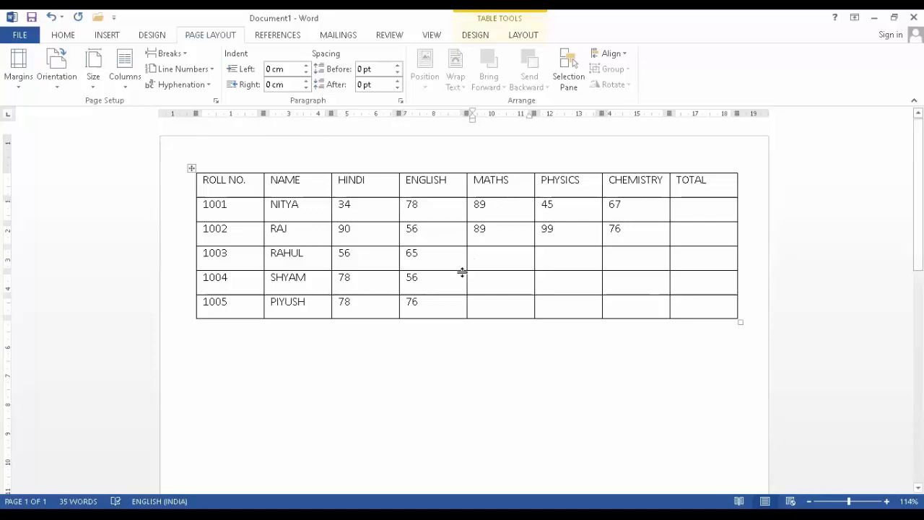
type("83")
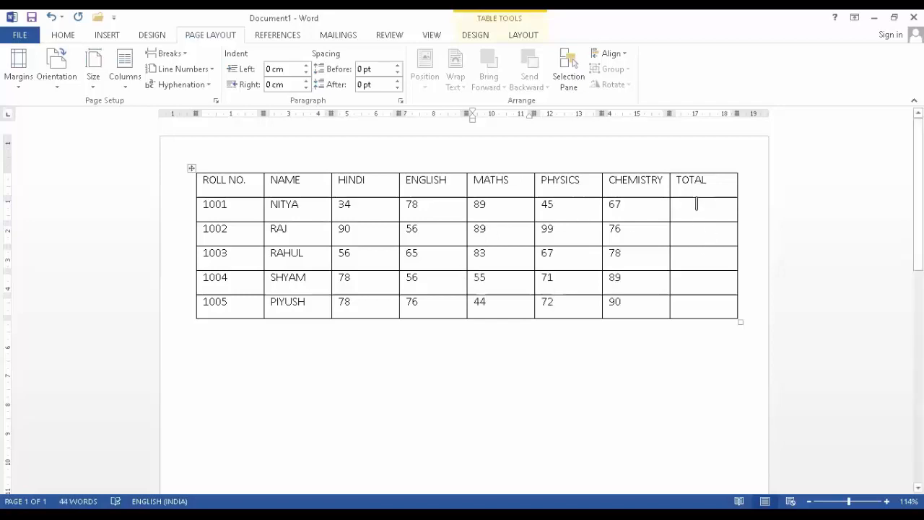
Fill the TOTAL column with 380, 420, 350, 365 and 430 for the five students
left_click(696, 204)
type("380")
key("Down")
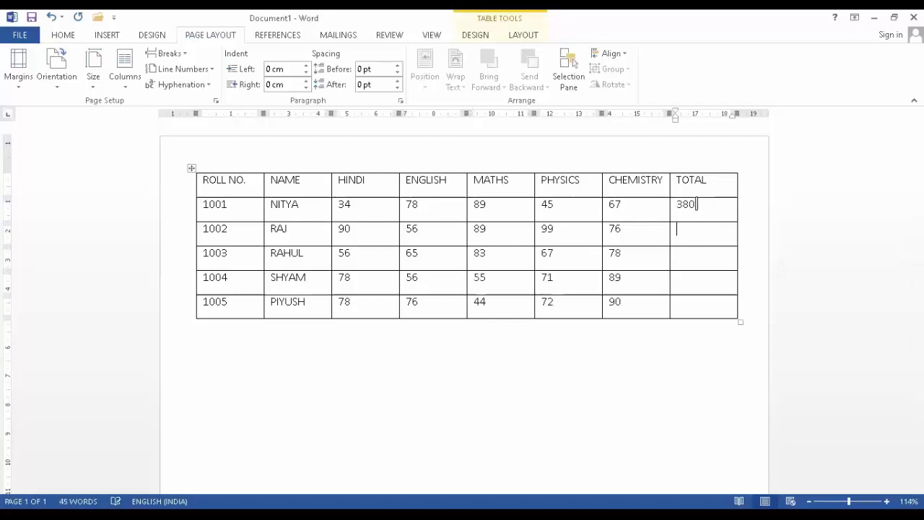
type("420")
key("Down")
type("35")
type("0")
type("365")
key("Down")
type("4")
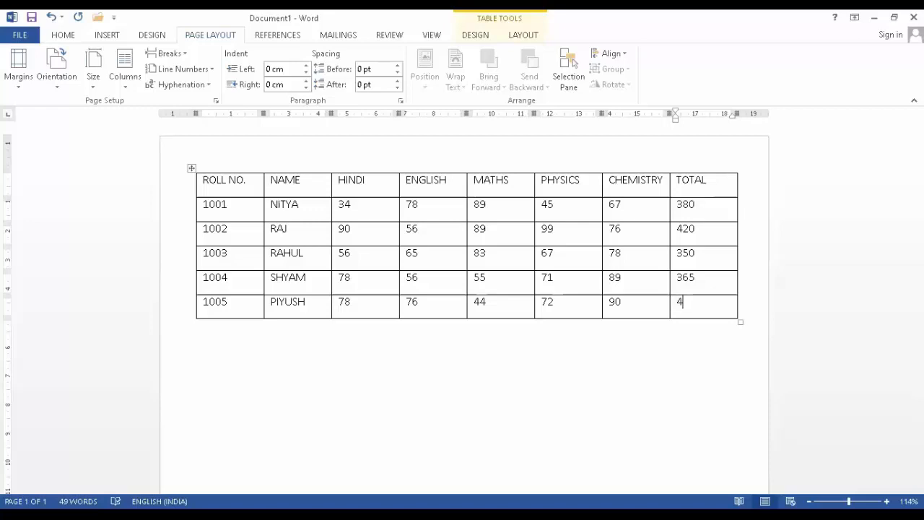
type("30")
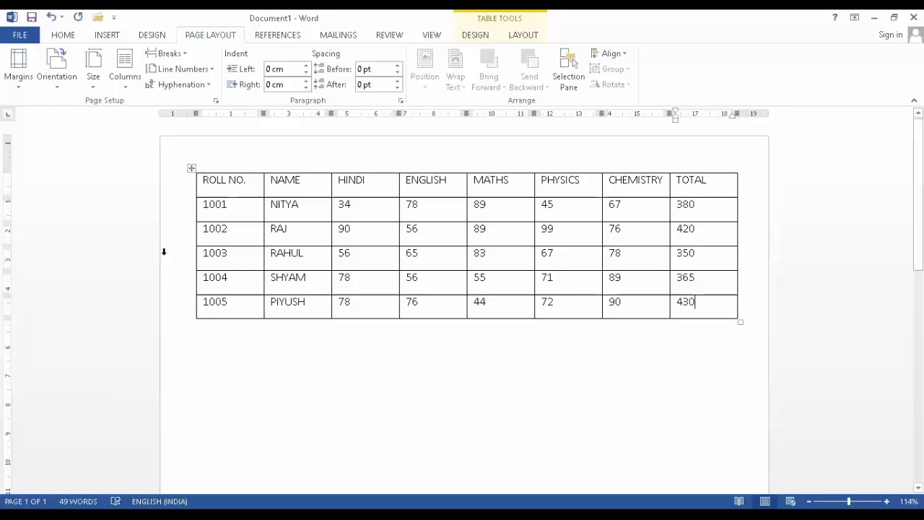
Apply the green grid table style with a solid header row and banded rows to the whole table
left_click_drag(193, 168, 174, 169)
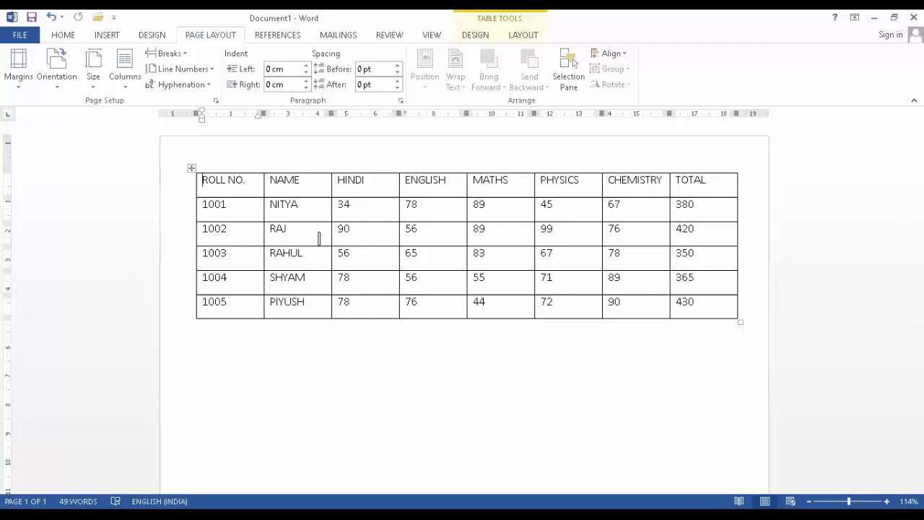
left_click(485, 36)
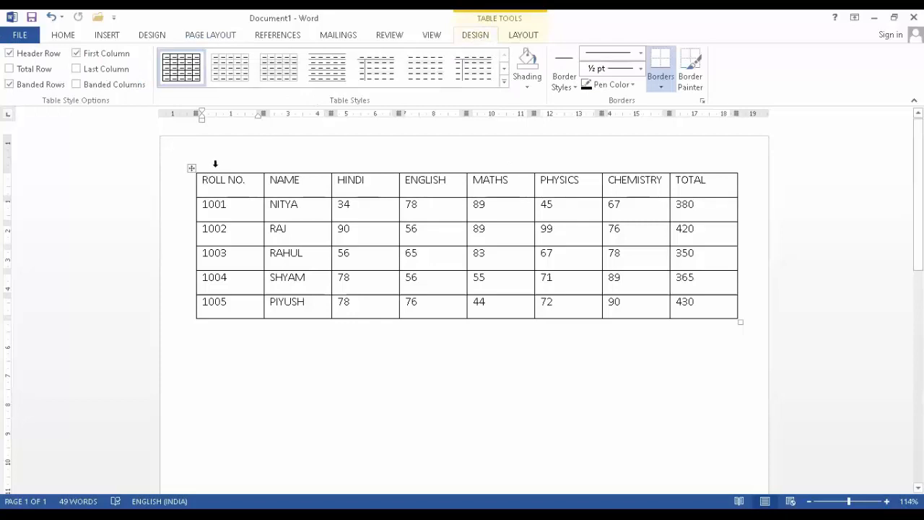
left_click(191, 168)
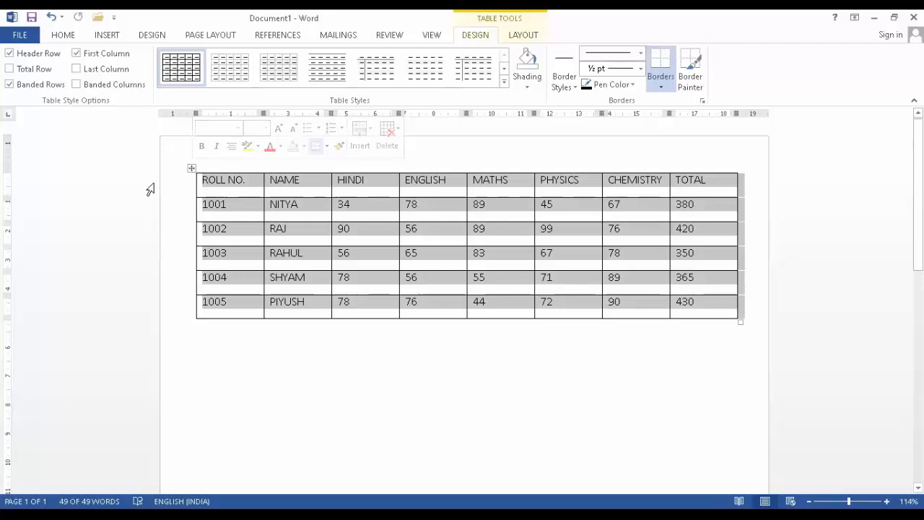
left_click(505, 83)
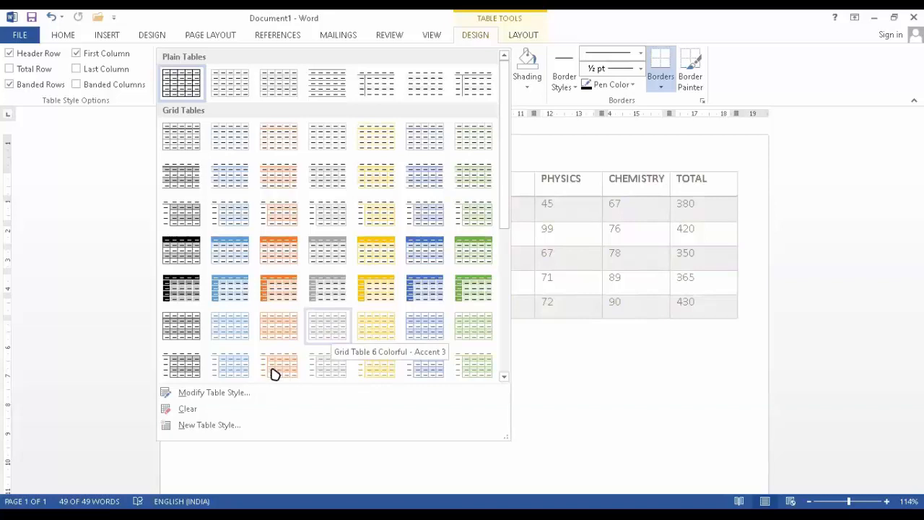
left_click(480, 258)
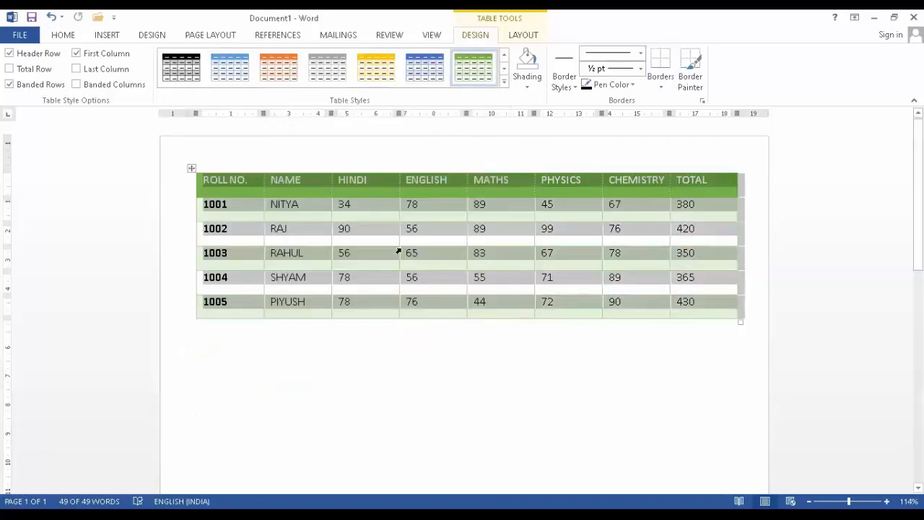
left_click(295, 355)
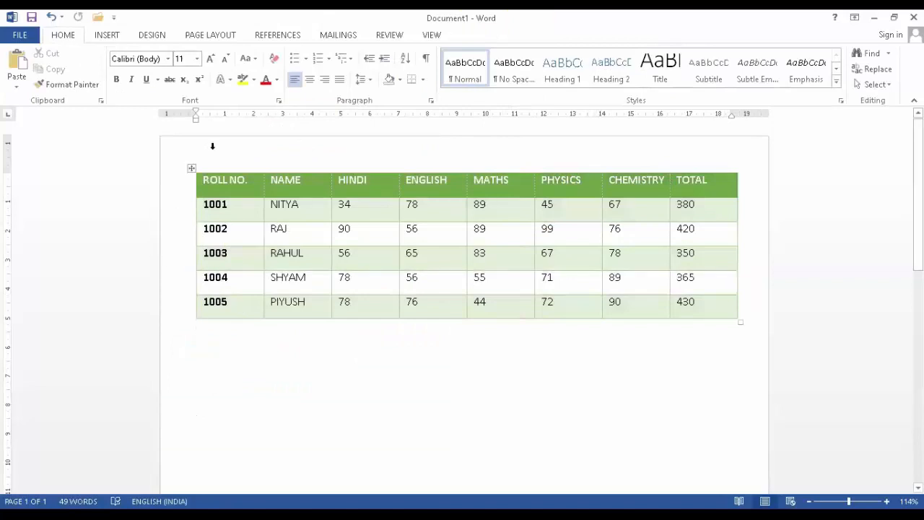
left_click(192, 167)
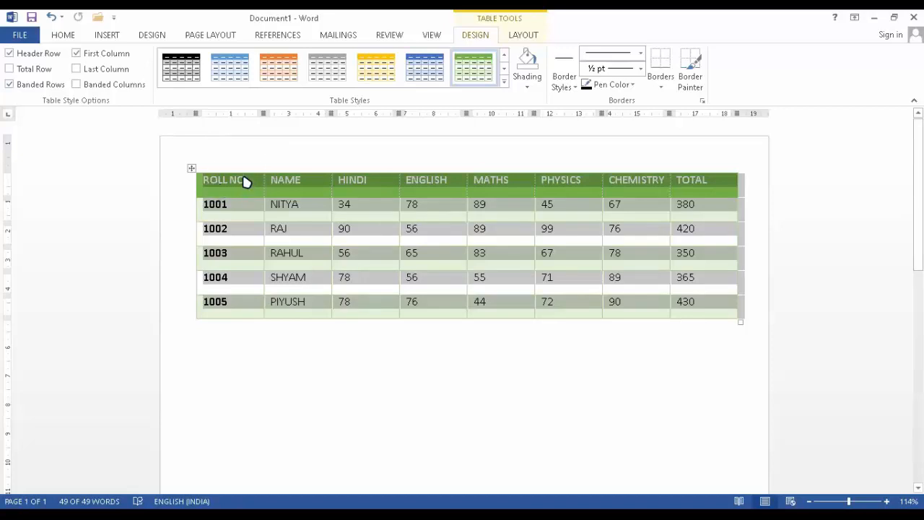
left_click_drag(226, 179, 257, 179)
left_click(192, 167)
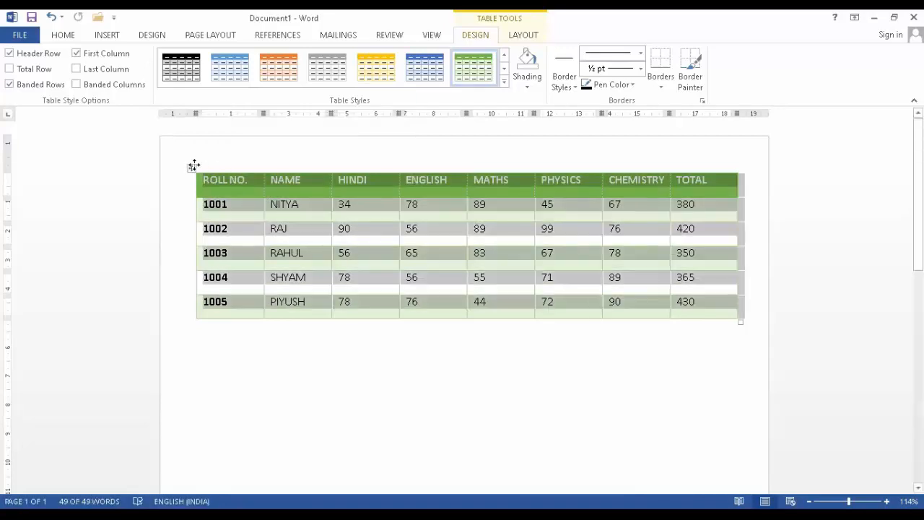
left_click(217, 376)
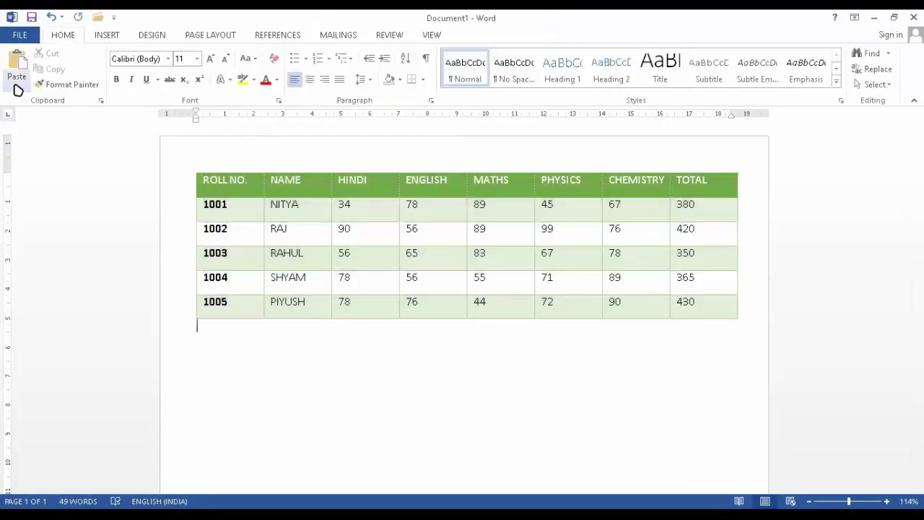
left_click(18, 88)
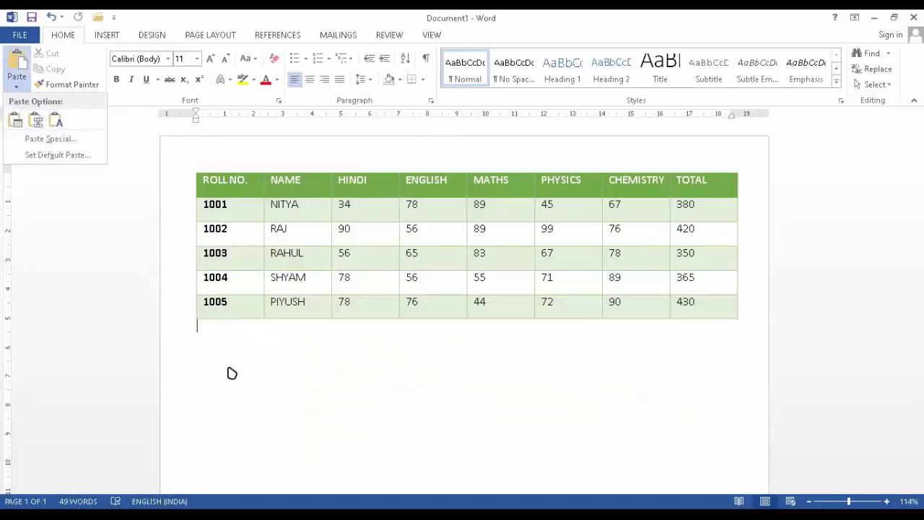
key("Escape")
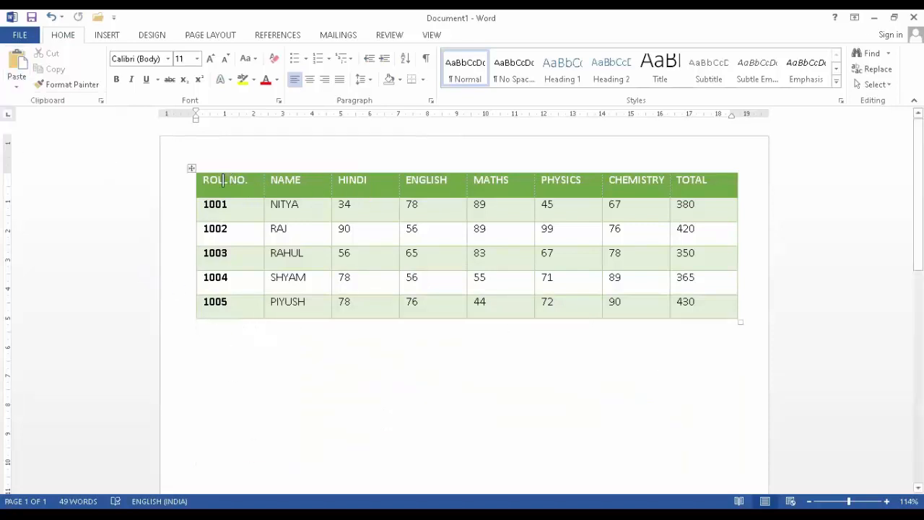
Paste a copy of the header row below the table in HTML Format with Paste Special, and undo the paste
left_click_drag(222, 180, 699, 182)
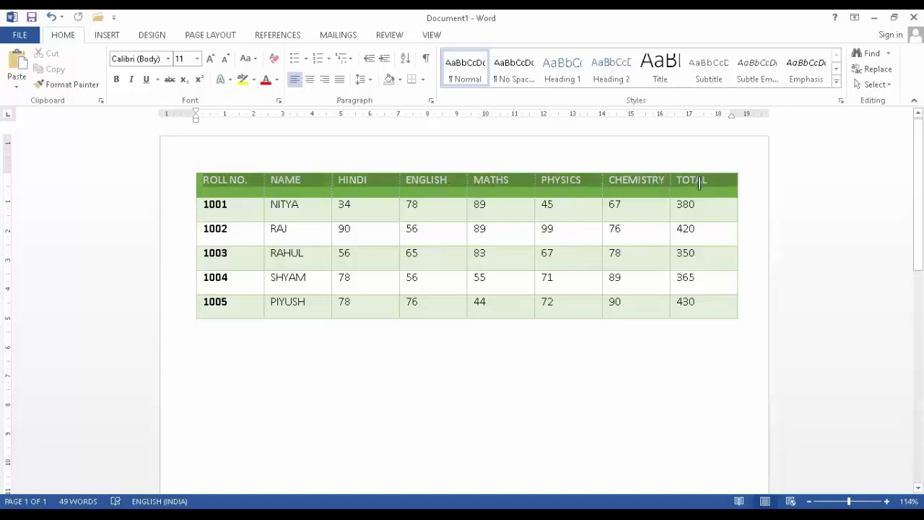
right_click(568, 182)
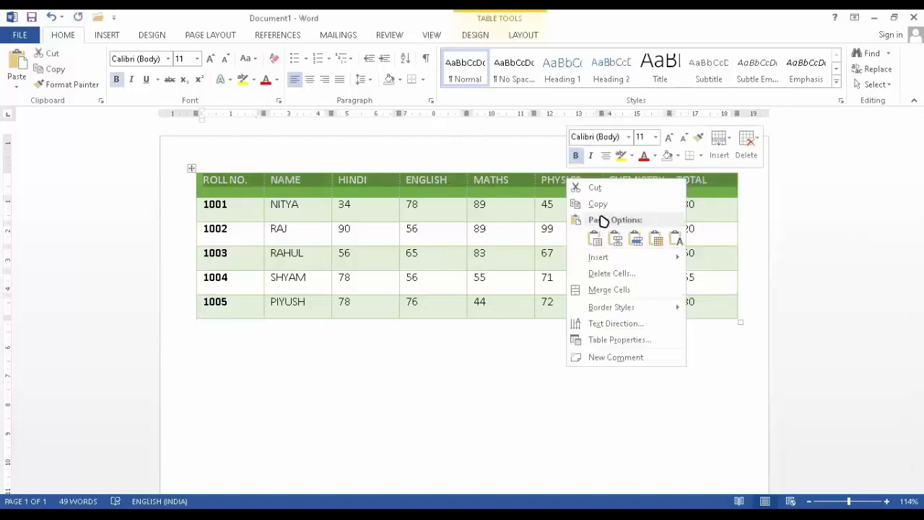
left_click(597, 208)
left_click(233, 361)
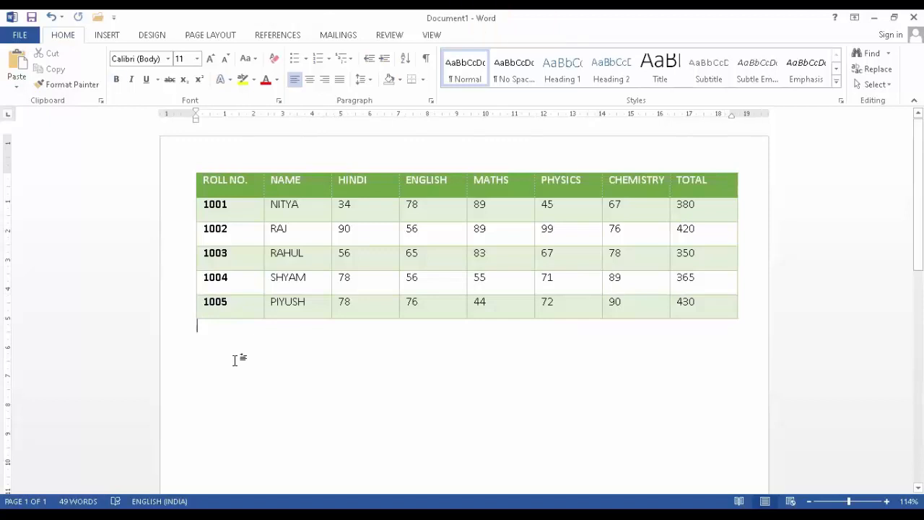
left_click(17, 87)
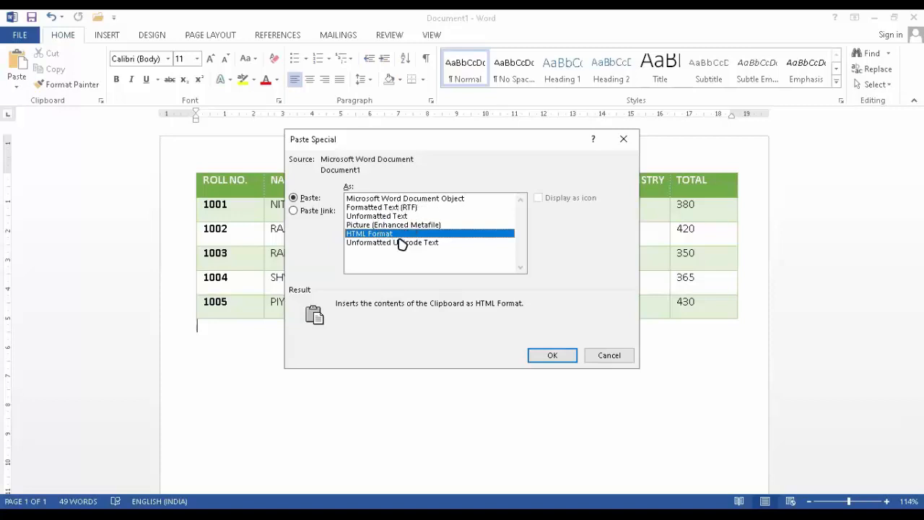
left_click(564, 356)
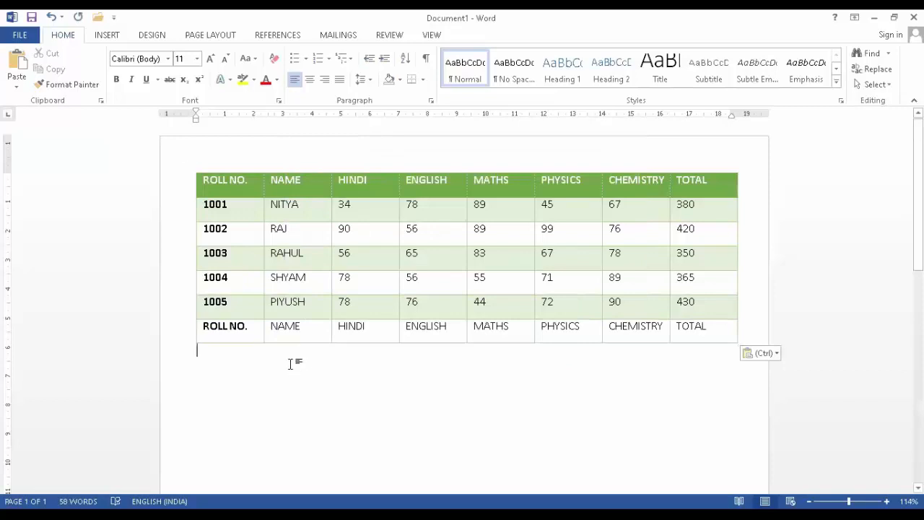
key("ctrl+z")
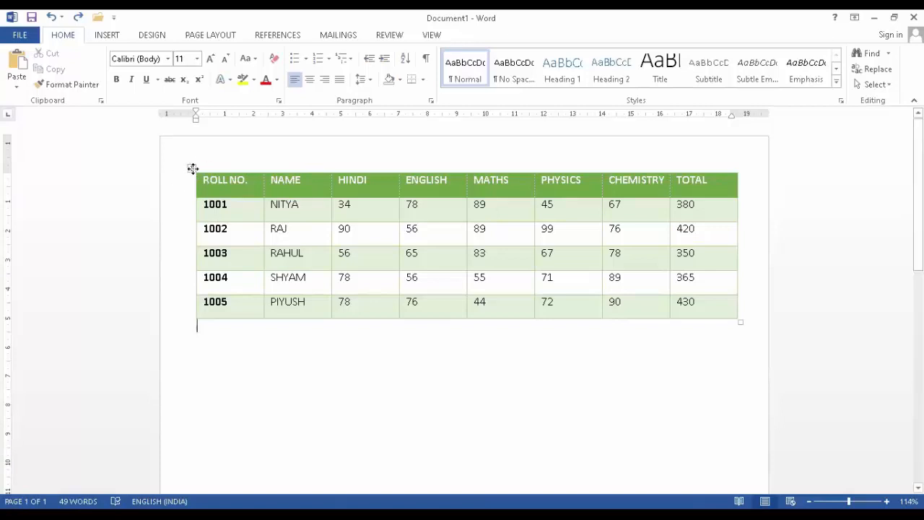
Turn off the Header Row and First Column style options for the whole table
left_click(191, 168)
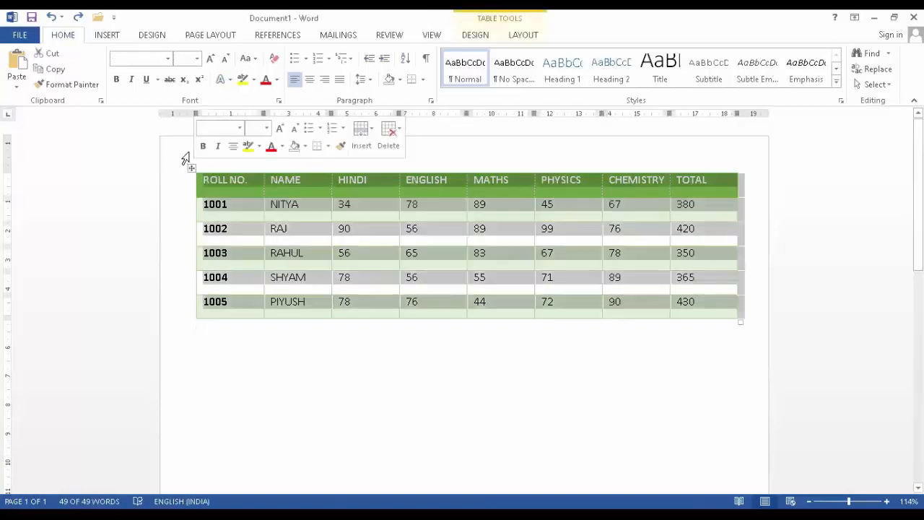
left_click(485, 39)
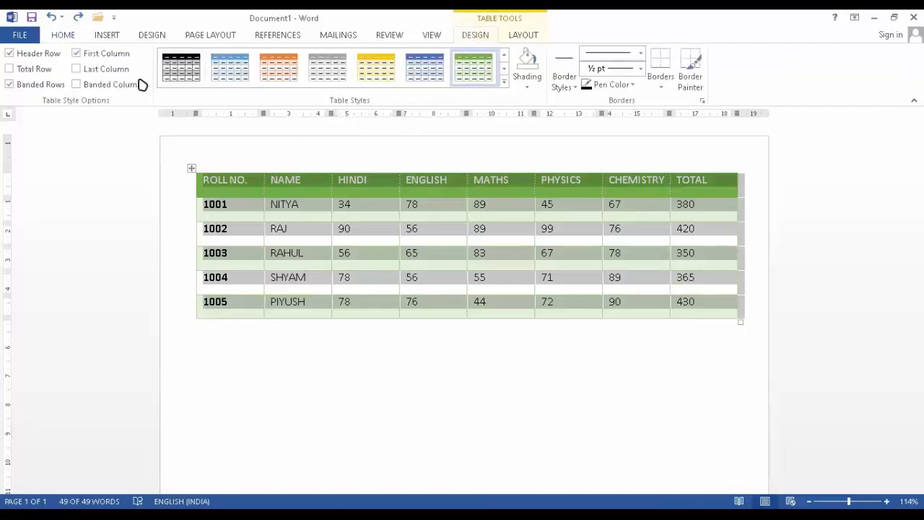
left_click(11, 54)
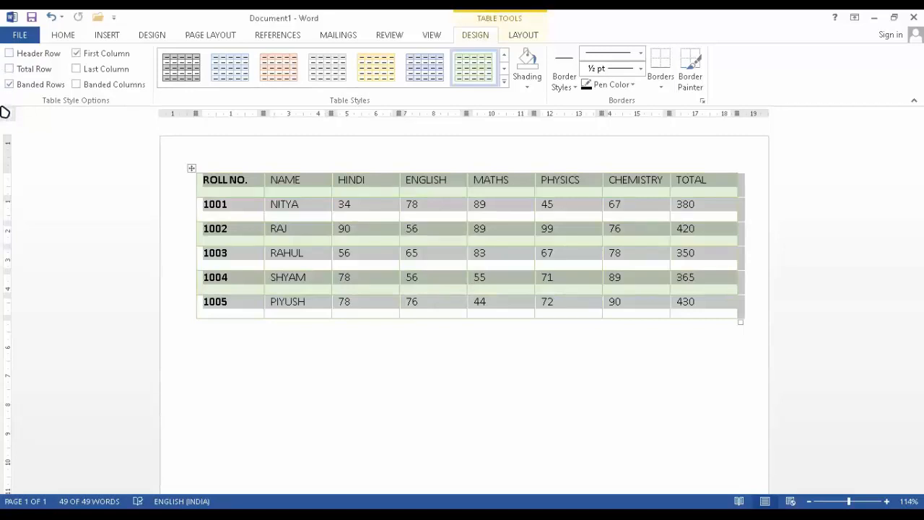
left_click(78, 55)
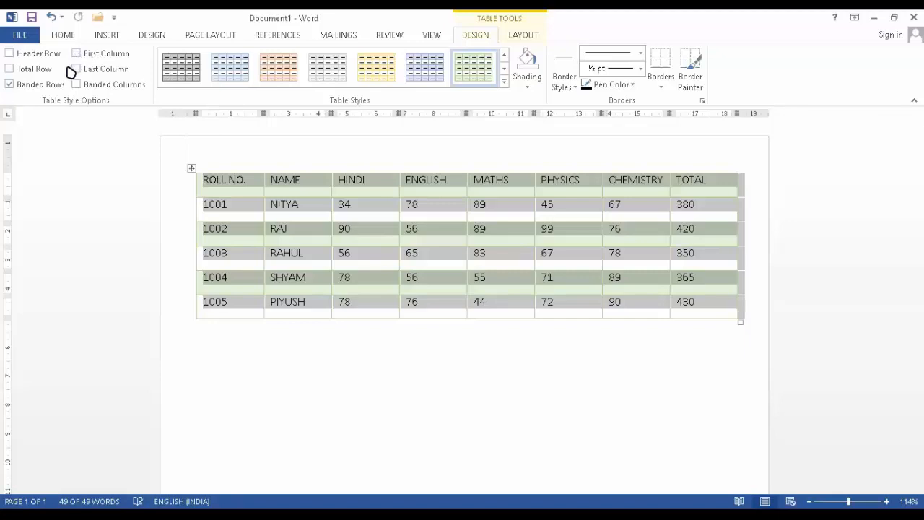
Turn on the Header Row, First Column, Last Column, Banded Columns and Total Row style options for the whole table
left_click(10, 53)
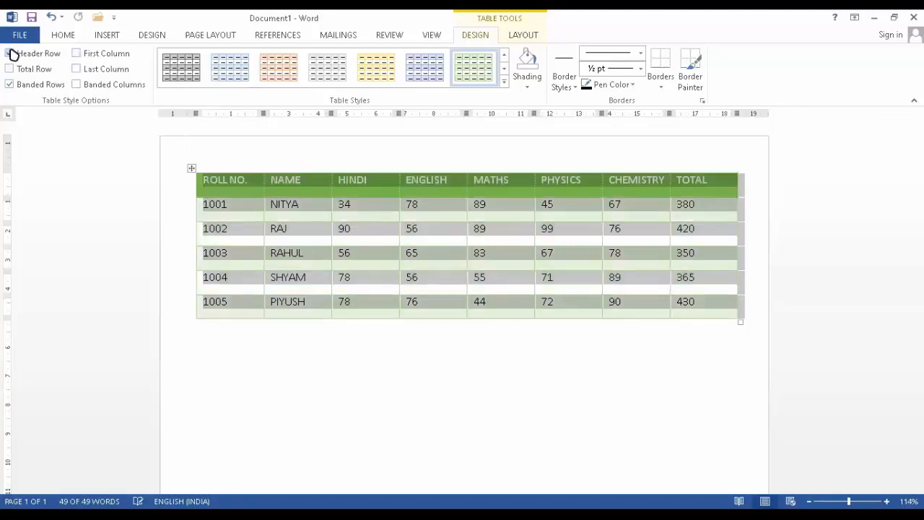
left_click(76, 54)
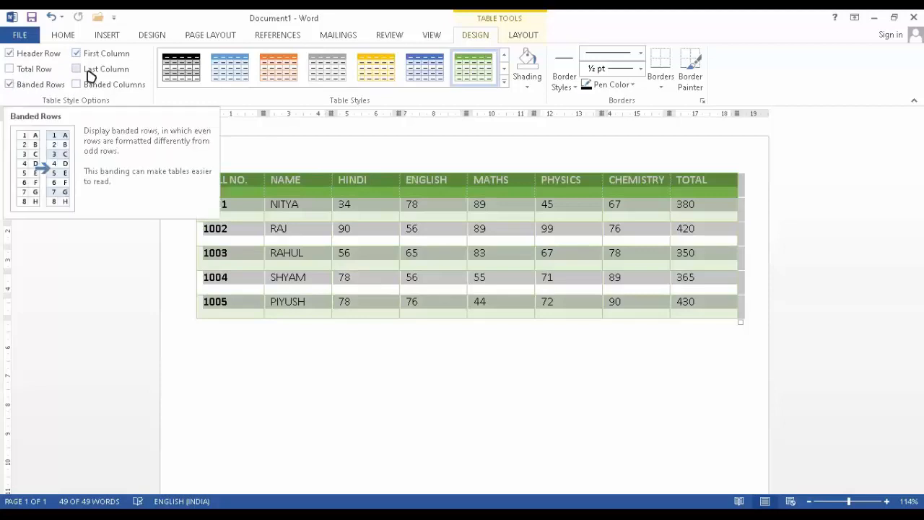
left_click(77, 70)
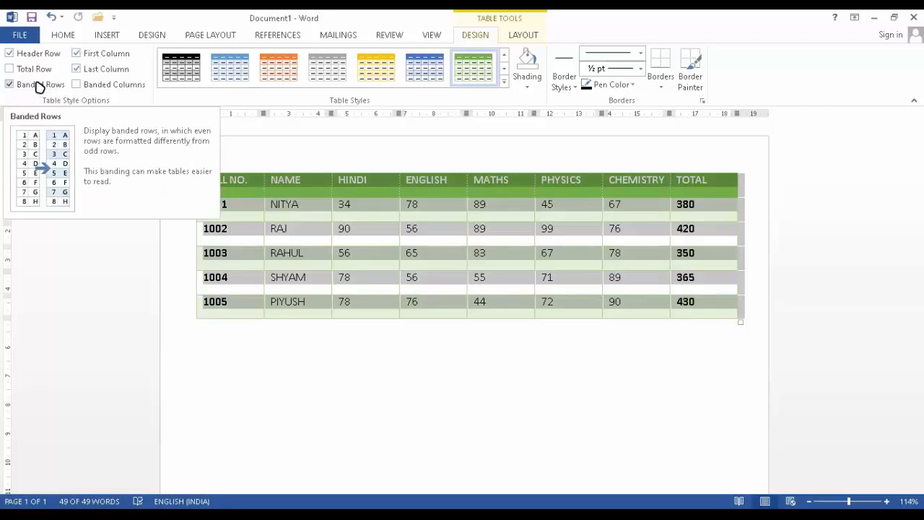
left_click(77, 86)
left_click(7, 70)
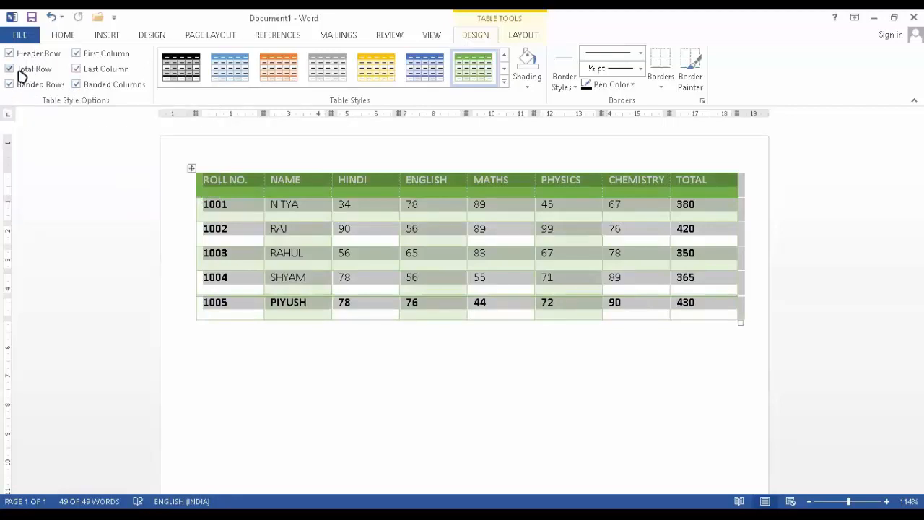
Turn off the Total Row, Banded Rows, Banded Columns, Last Column and First Column style options, and deselect the table
left_click(10, 68)
left_click(9, 84)
left_click(75, 84)
left_click(76, 69)
left_click(76, 54)
left_click(383, 383)
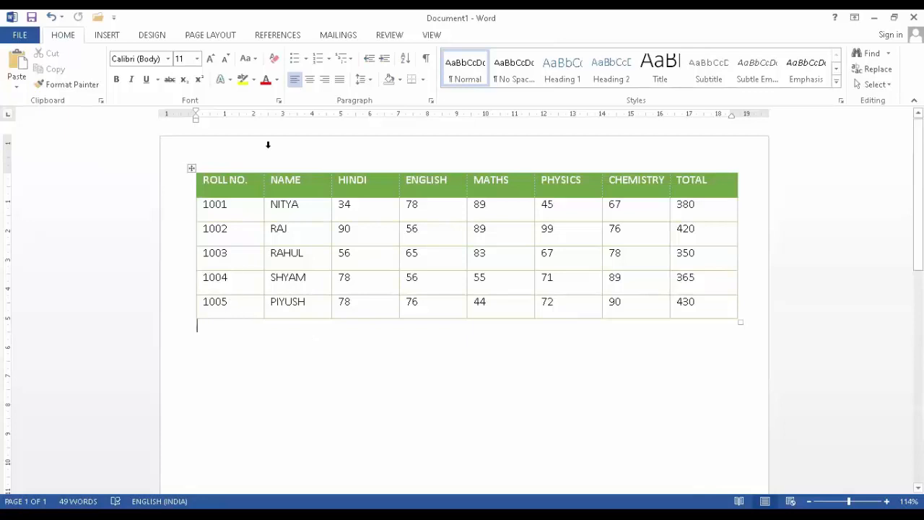
Modify the table's Grid Table 4 - Accent 6 style, setting the whole-table font to Monotype Corsiva, bold and italic
left_click(212, 37)
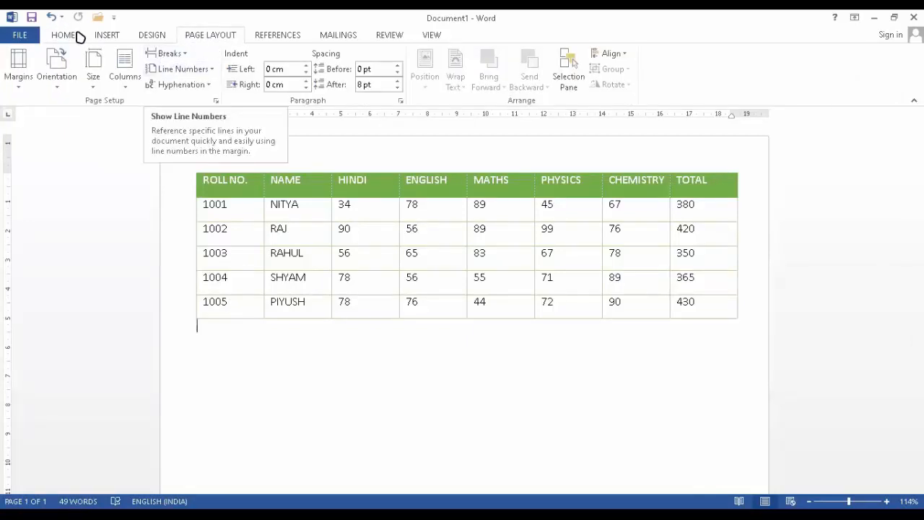
left_click(191, 169)
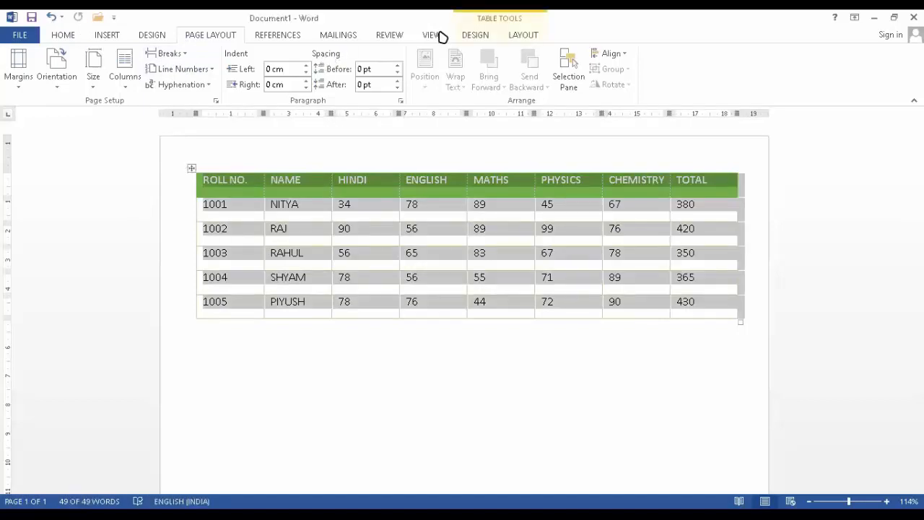
left_click(477, 36)
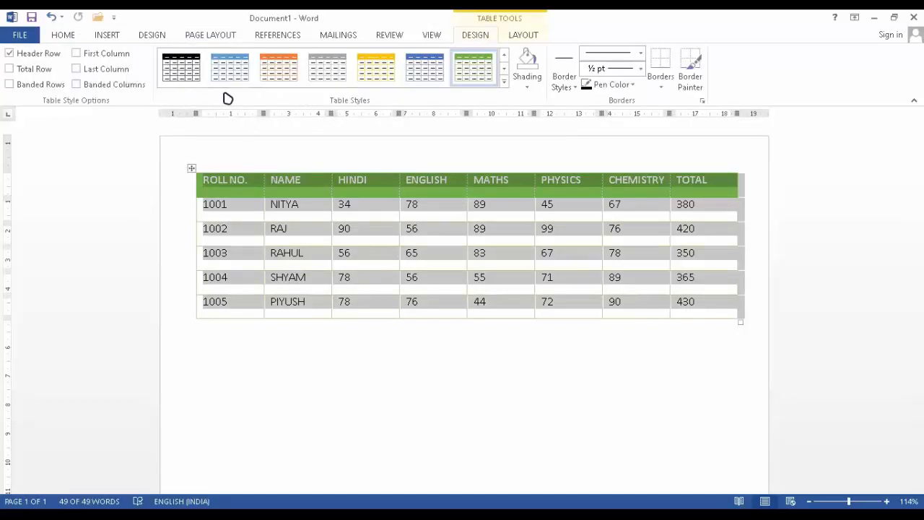
left_click(505, 82)
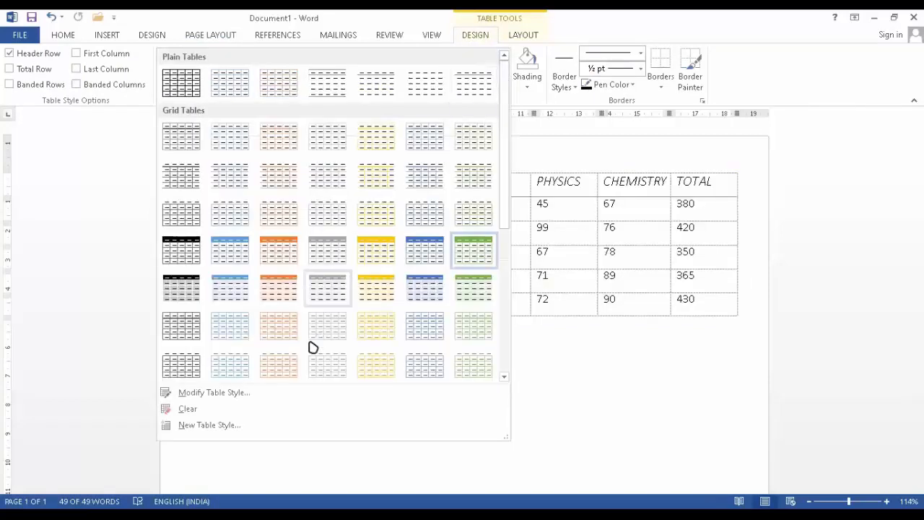
left_click(249, 396)
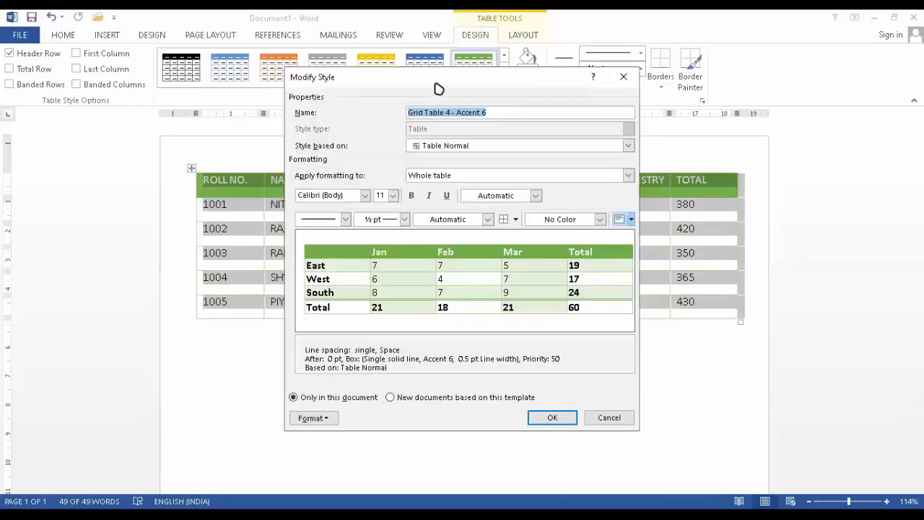
left_click_drag(436, 84, 399, 97)
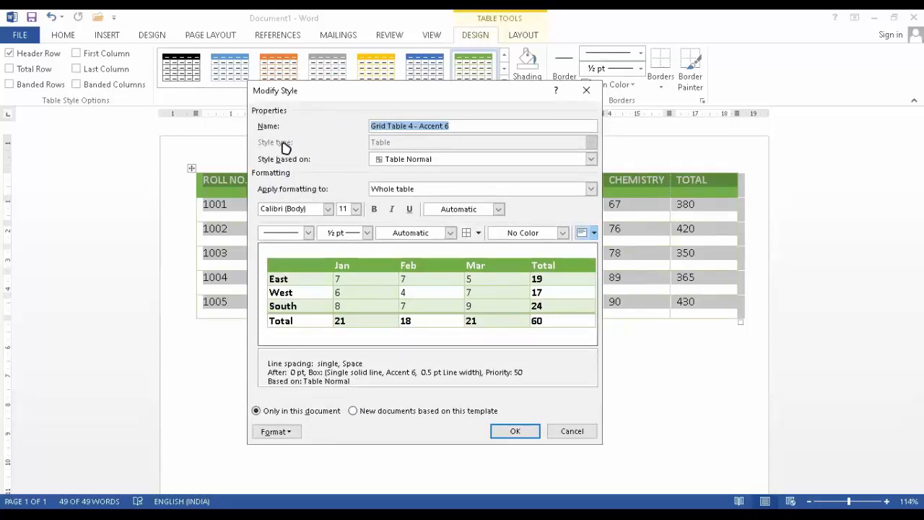
left_click(327, 209)
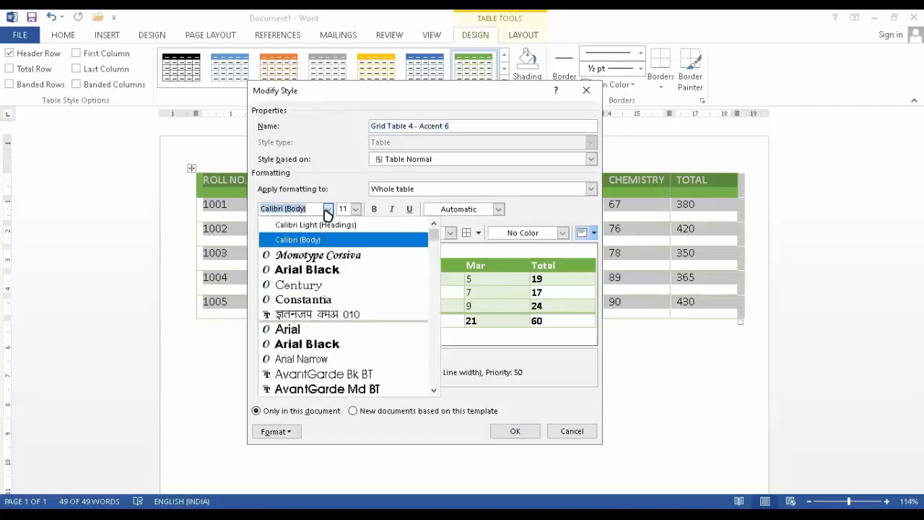
left_click(322, 254)
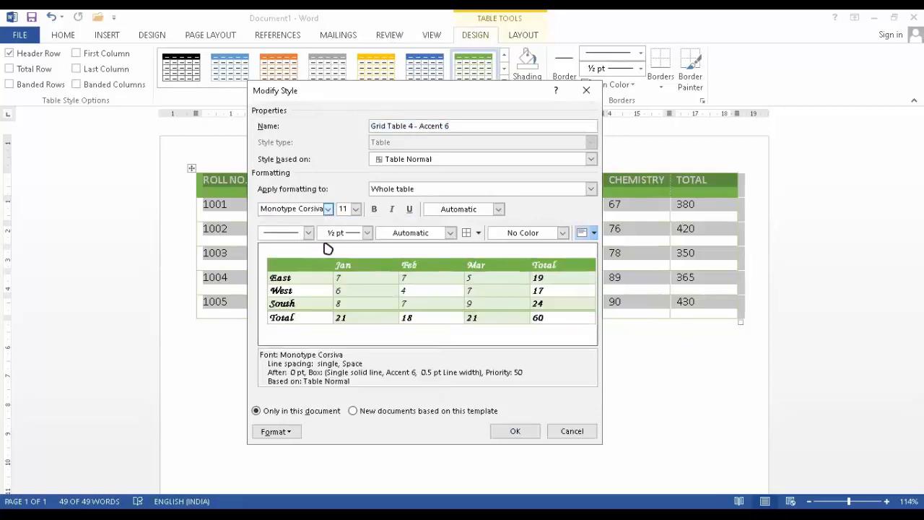
left_click(373, 211)
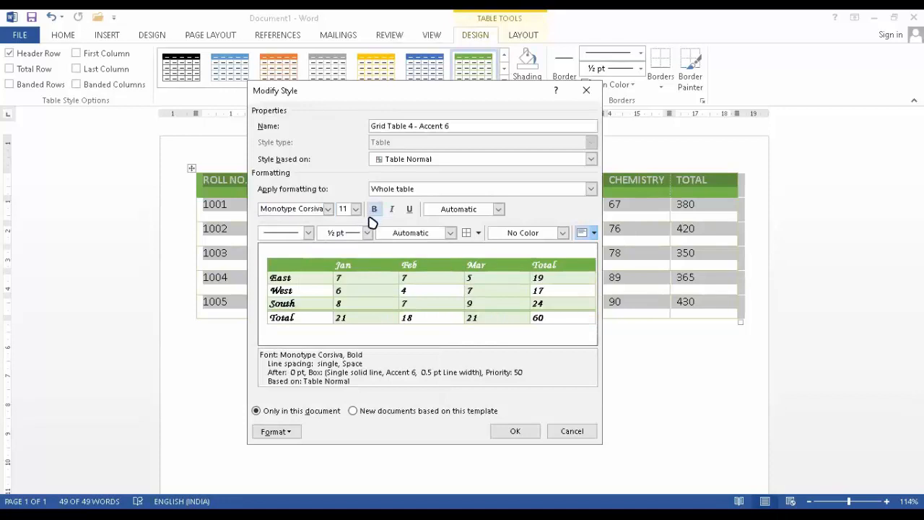
left_click(392, 210)
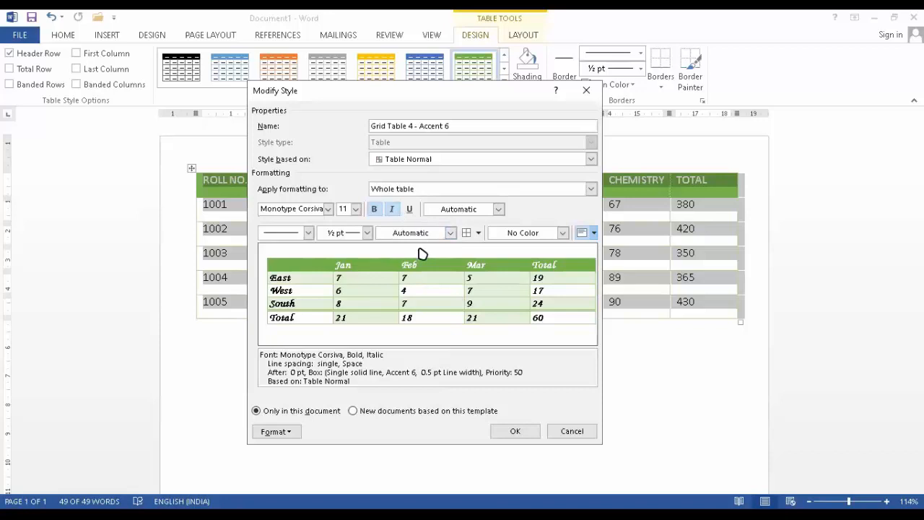
Try a black fill in the style, reset it to No Color, and apply the modified style to the table
left_click(562, 233)
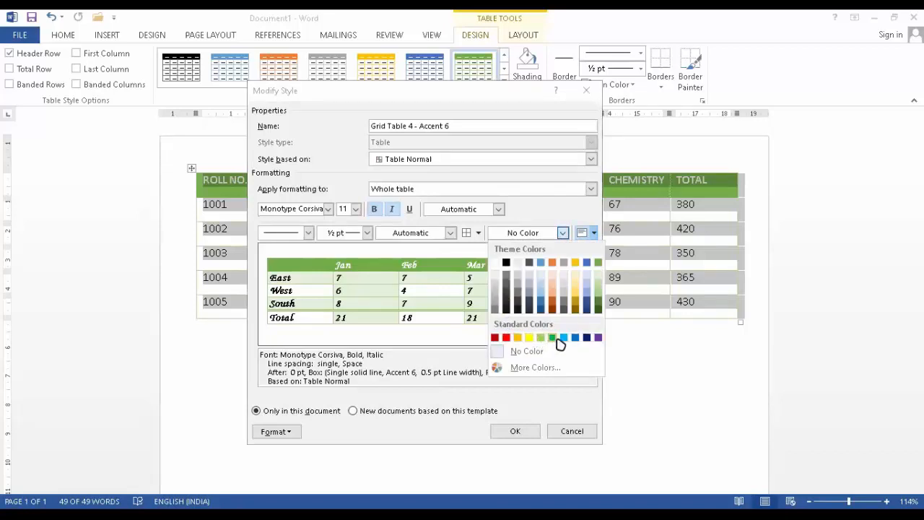
left_click(507, 263)
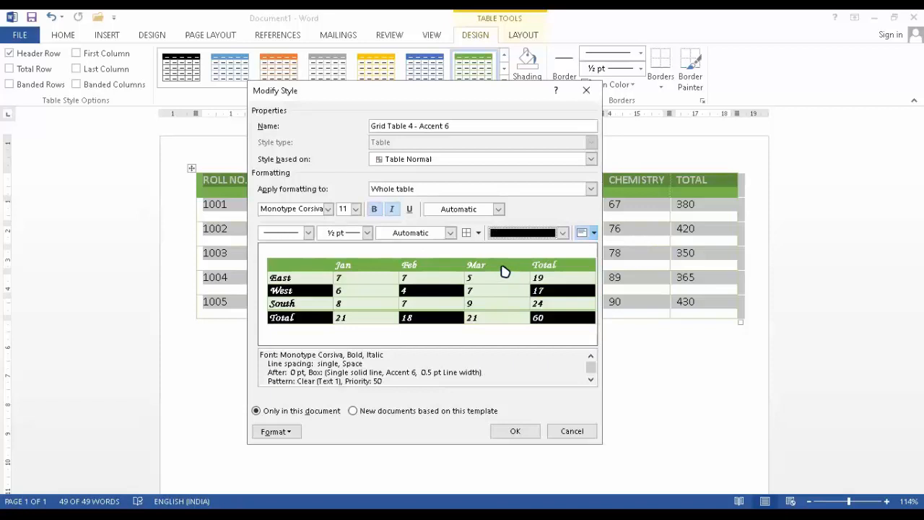
left_click(564, 232)
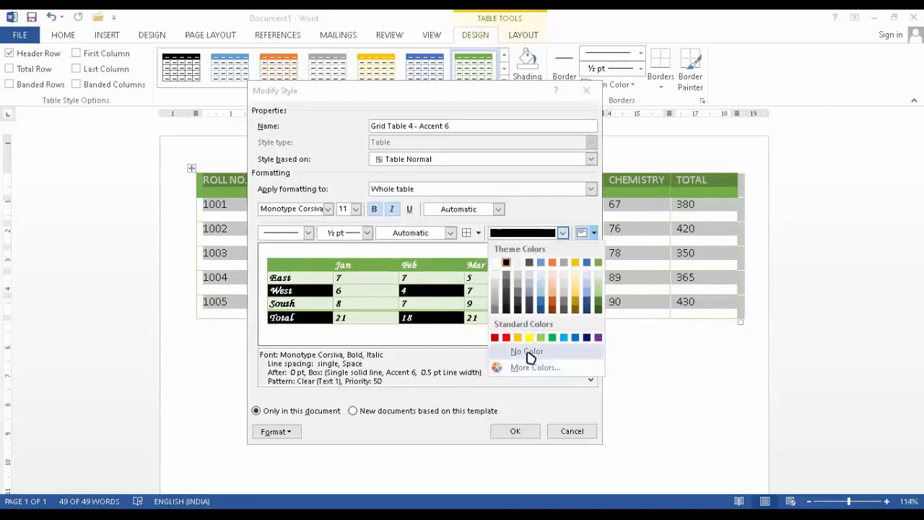
left_click(531, 352)
left_click(525, 431)
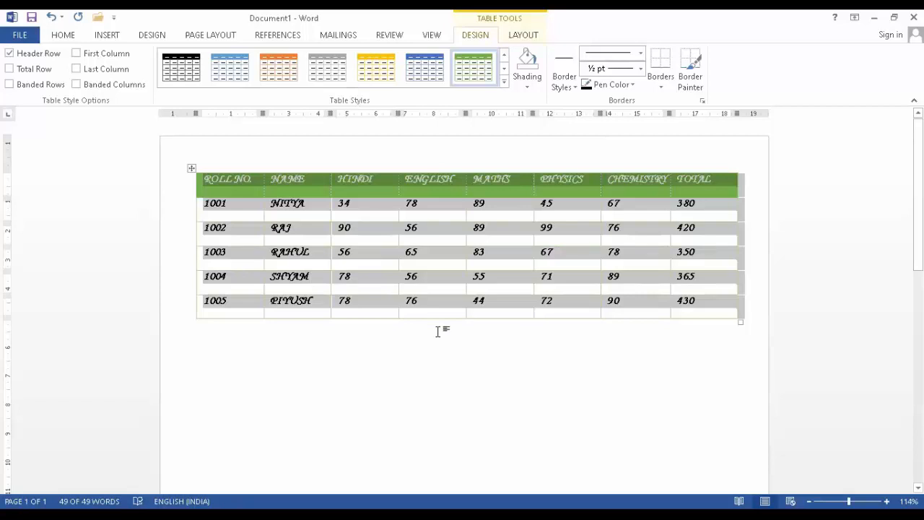
left_click(379, 380)
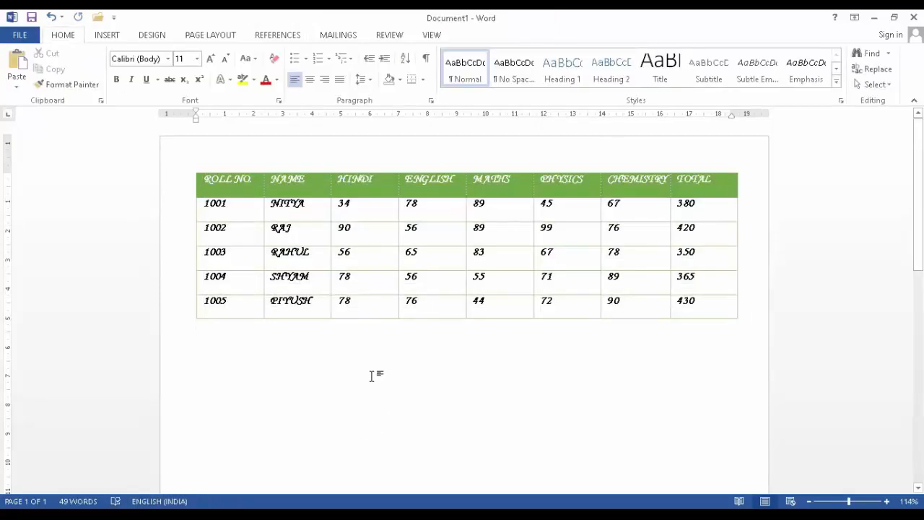
Clear the table style from the whole marks table and deselect it
mouse_move(195, 186)
left_click(192, 169)
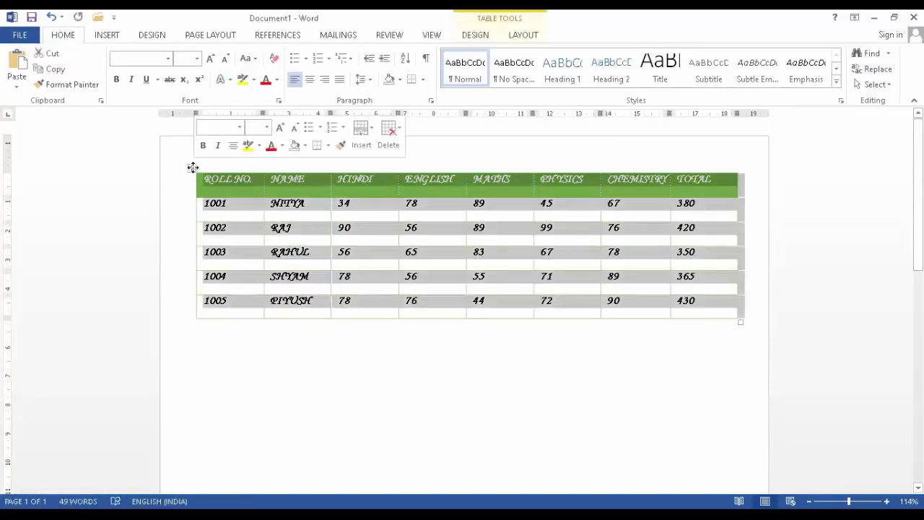
left_click(474, 34)
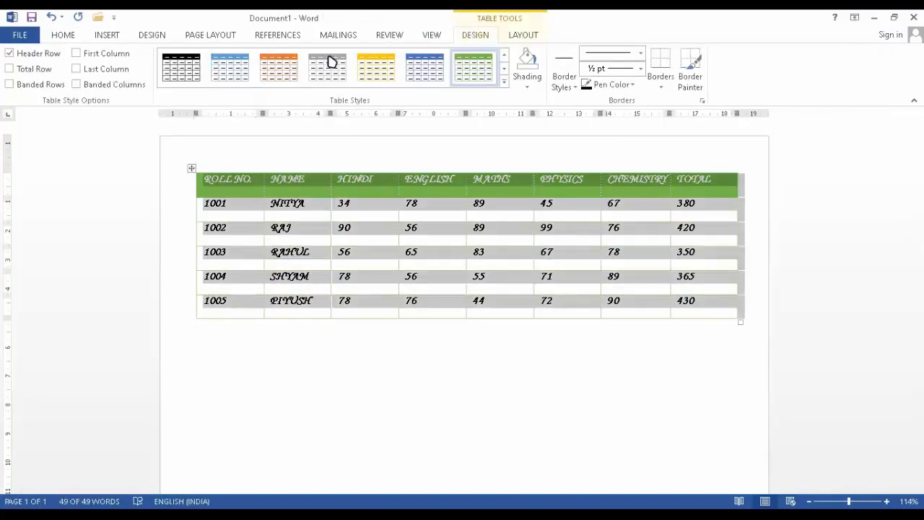
left_click(503, 82)
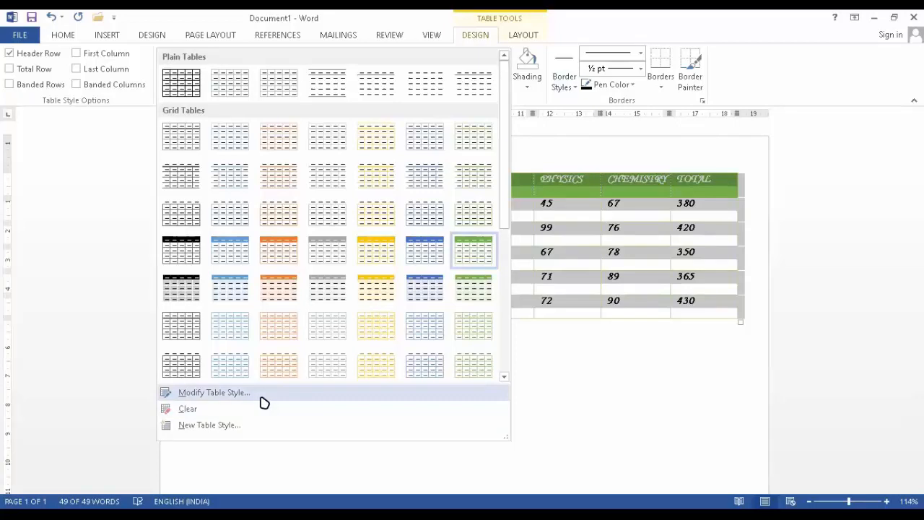
left_click(190, 409)
left_click(599, 388)
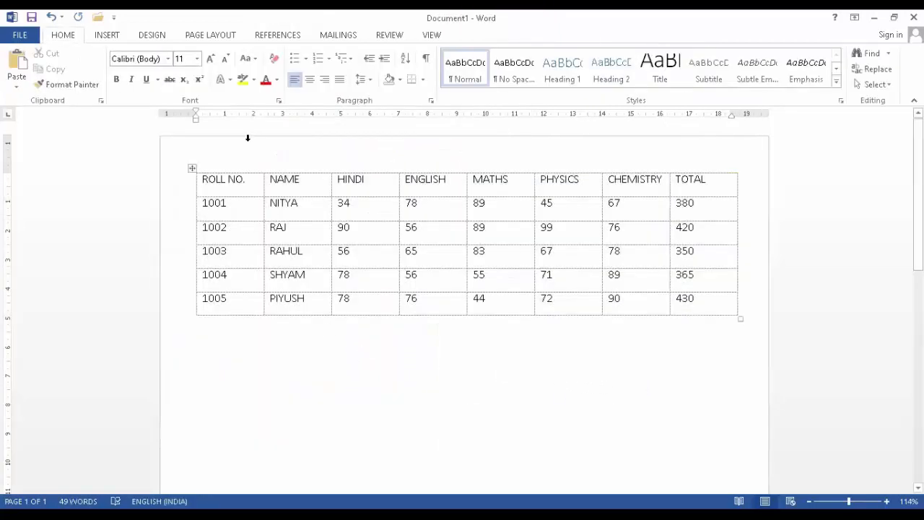
Examine the marks table in the print preview and return to the document
left_click(192, 167)
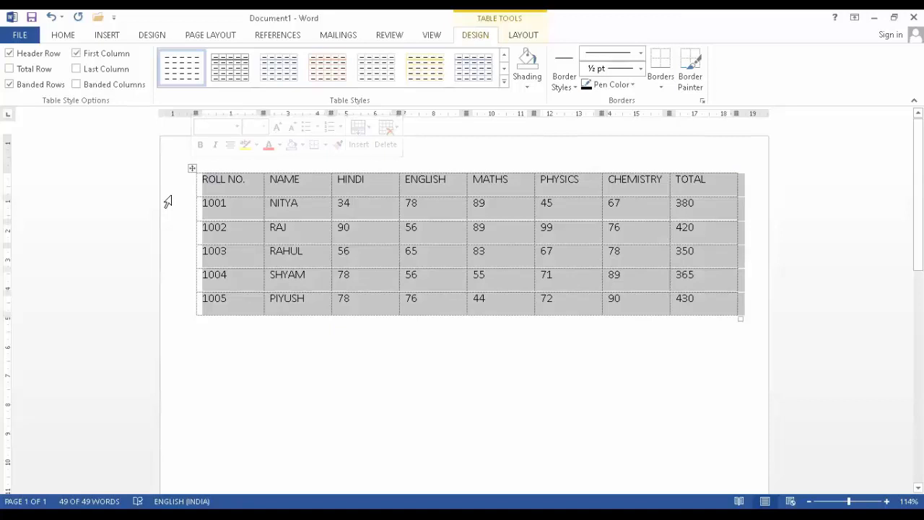
left_click(22, 36)
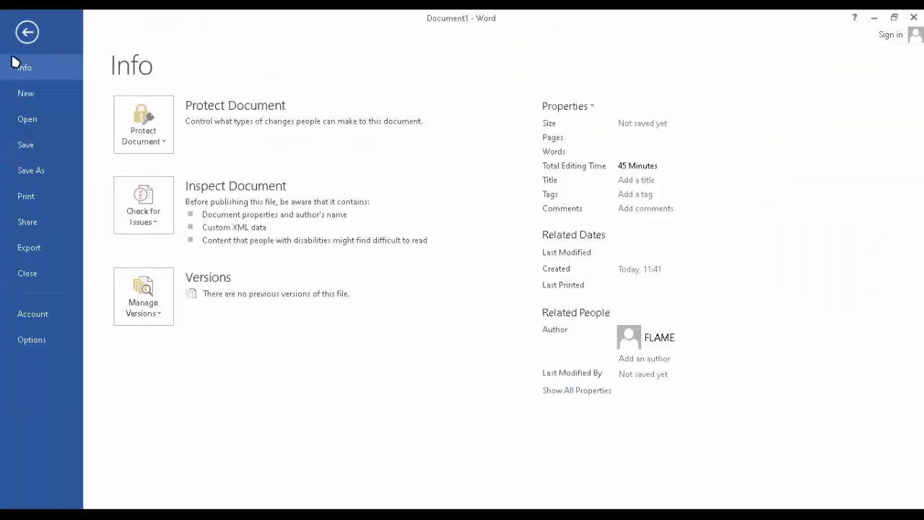
left_click(34, 196)
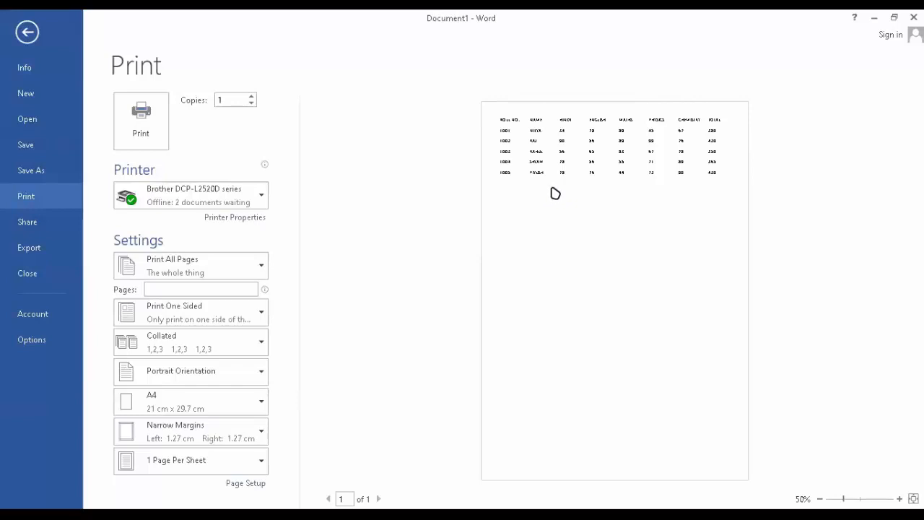
left_click(30, 32)
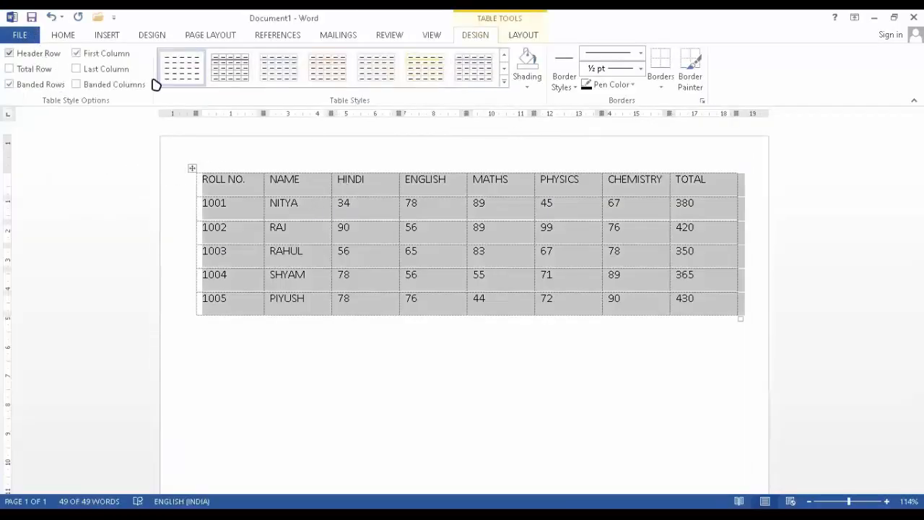
left_click(528, 89)
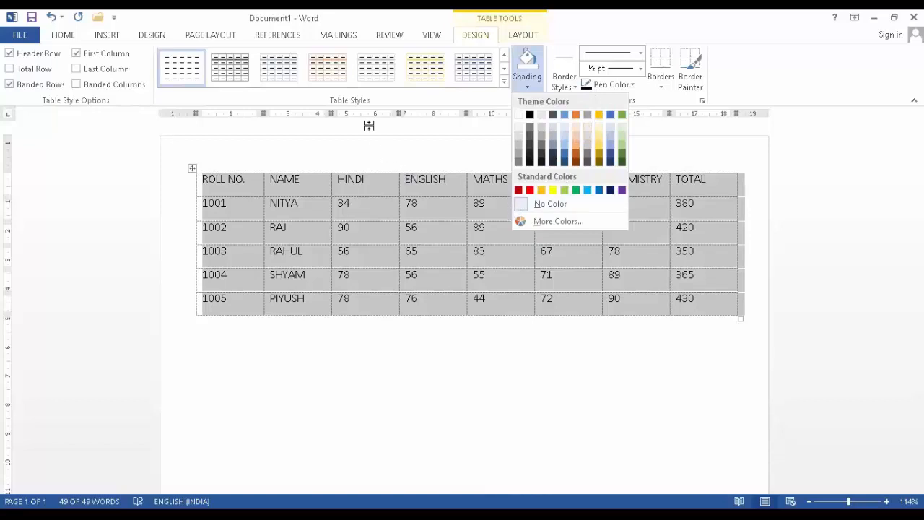
left_click(253, 184)
left_click(301, 182)
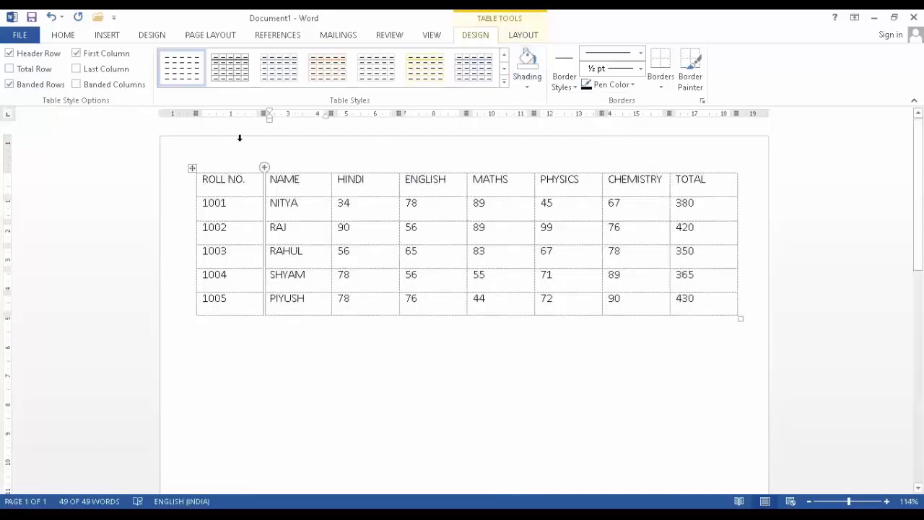
left_click(251, 139)
left_click(198, 326)
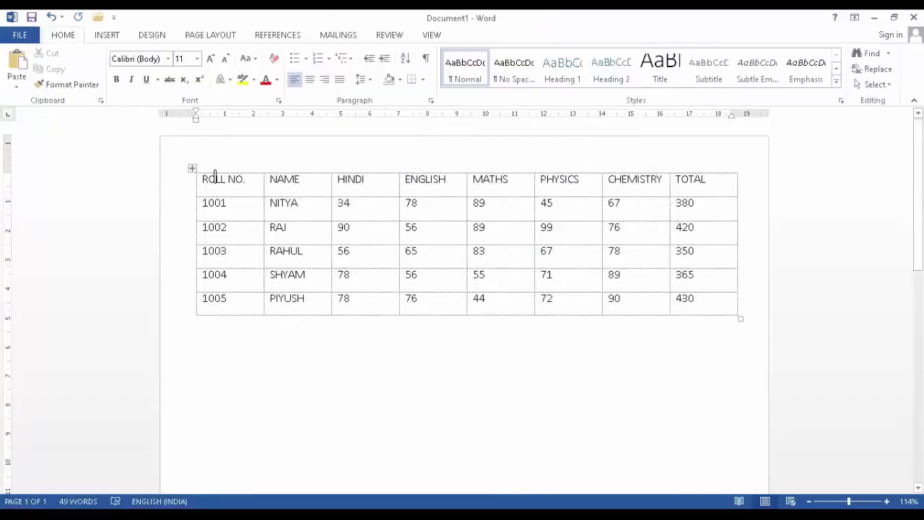
Apply all borders to the table's header row using the orange 1 ½ pt theme border style
left_click_drag(213, 179, 714, 165)
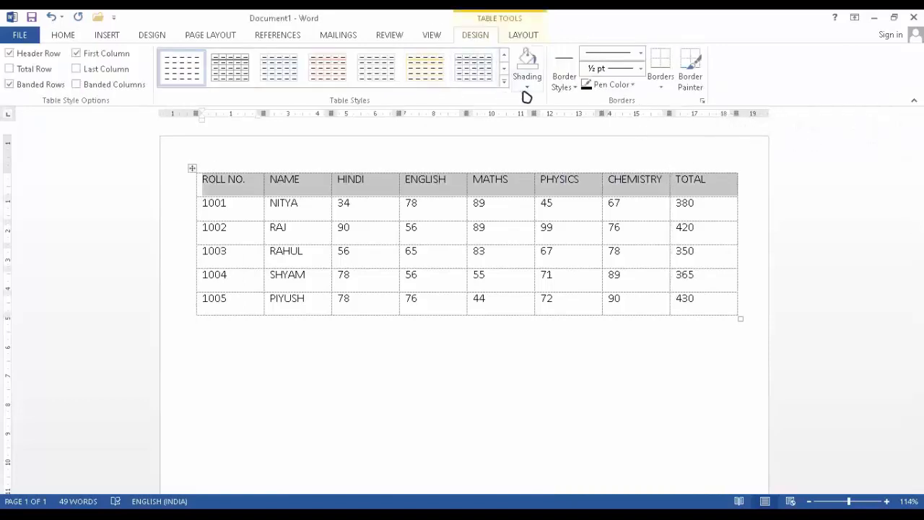
left_click(527, 87)
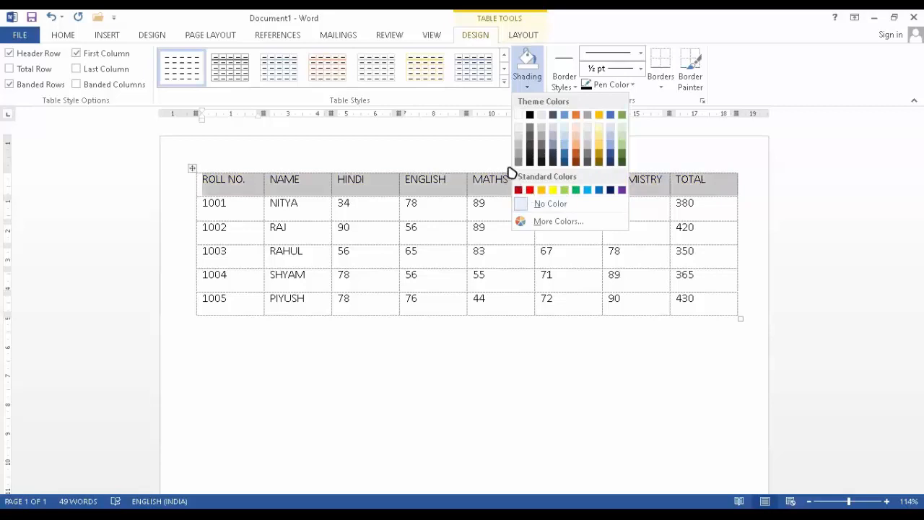
left_click(671, 134)
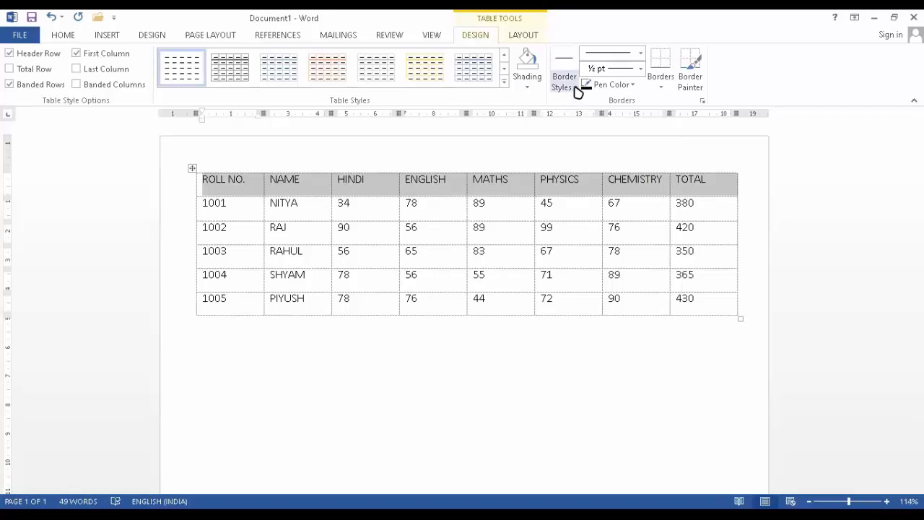
left_click(575, 86)
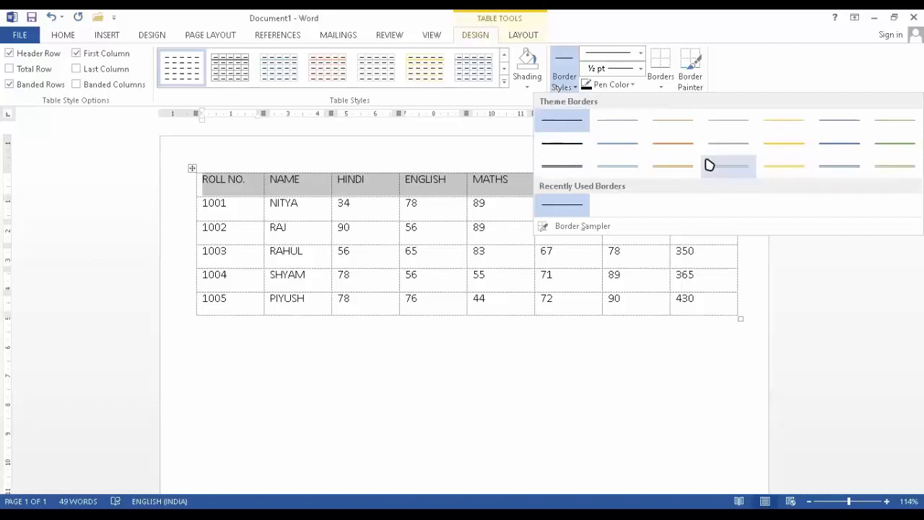
left_click(681, 143)
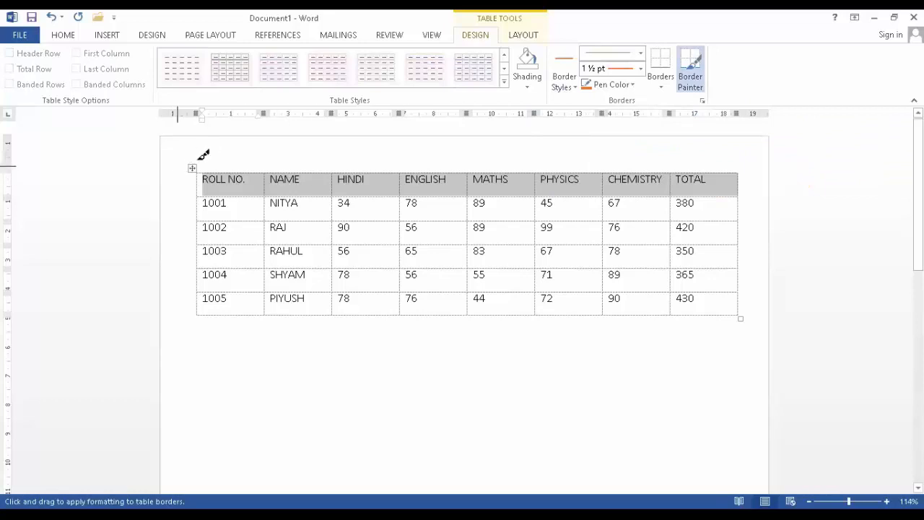
left_click(661, 76)
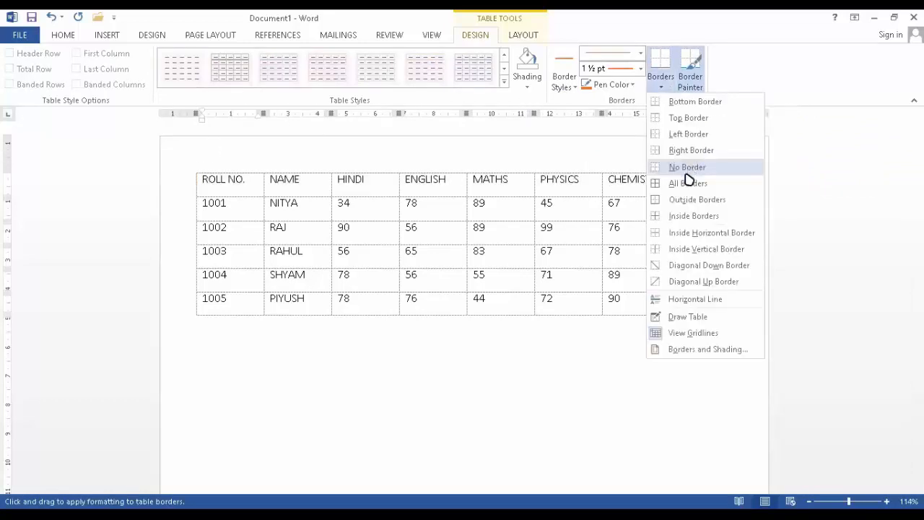
left_click(689, 184)
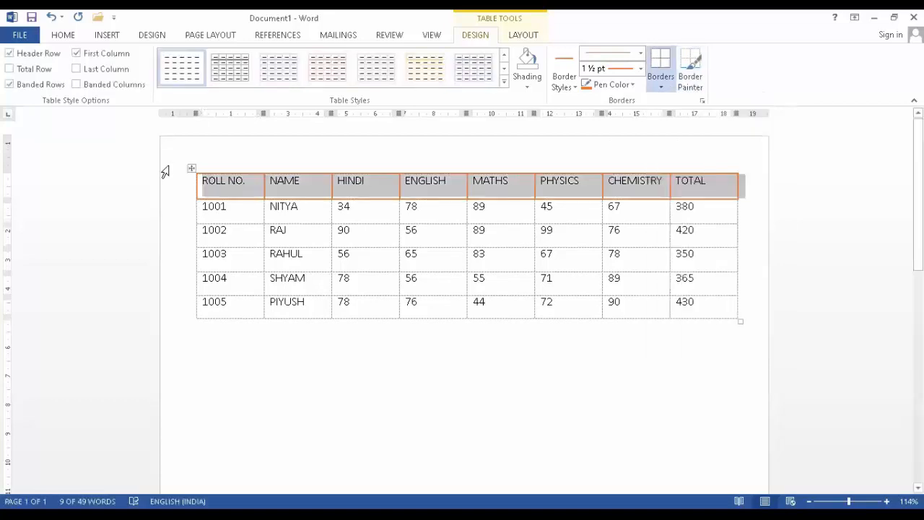
Select the whole marks table and apply the orange 1 ½ pt border to all its cells
left_click(194, 169)
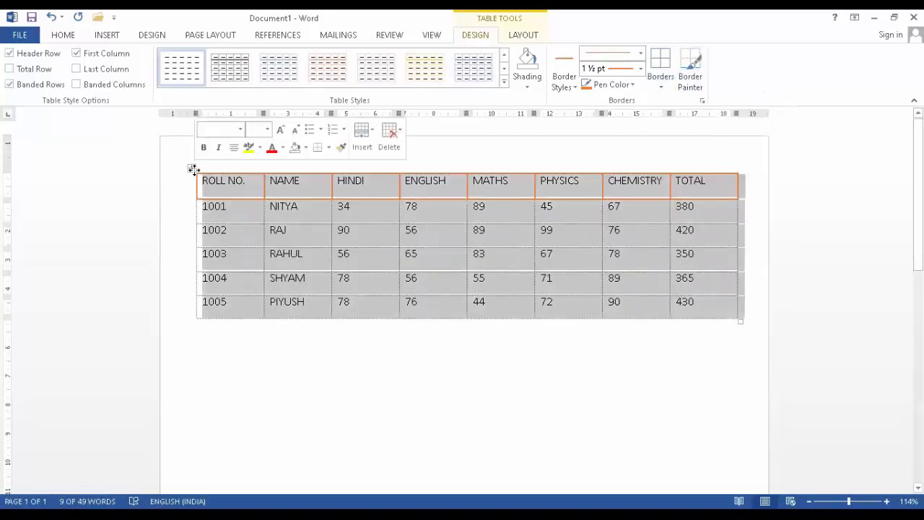
left_click(658, 88)
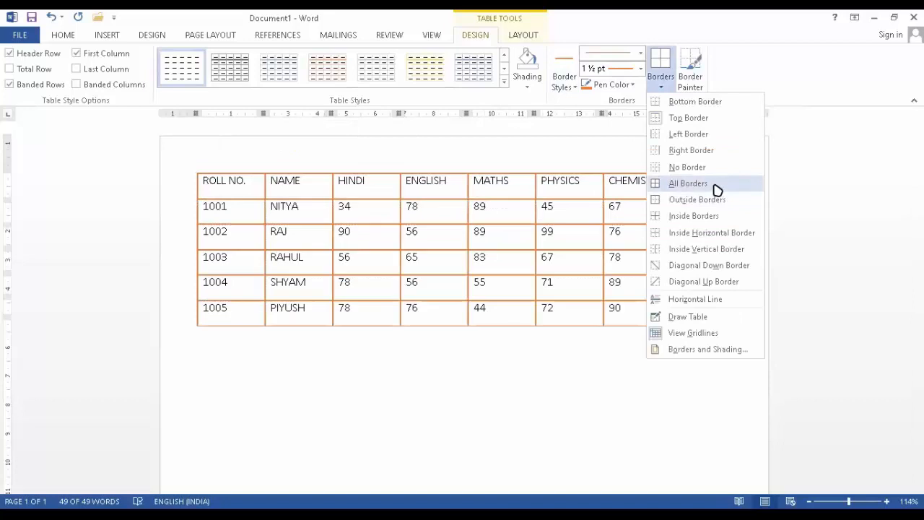
left_click(717, 190)
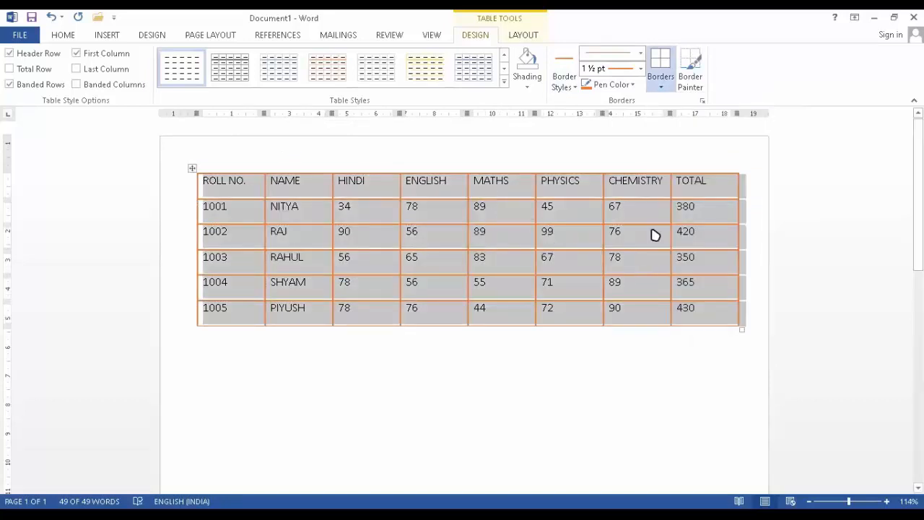
scroll(621, 273, "up", 1, "ctrl")
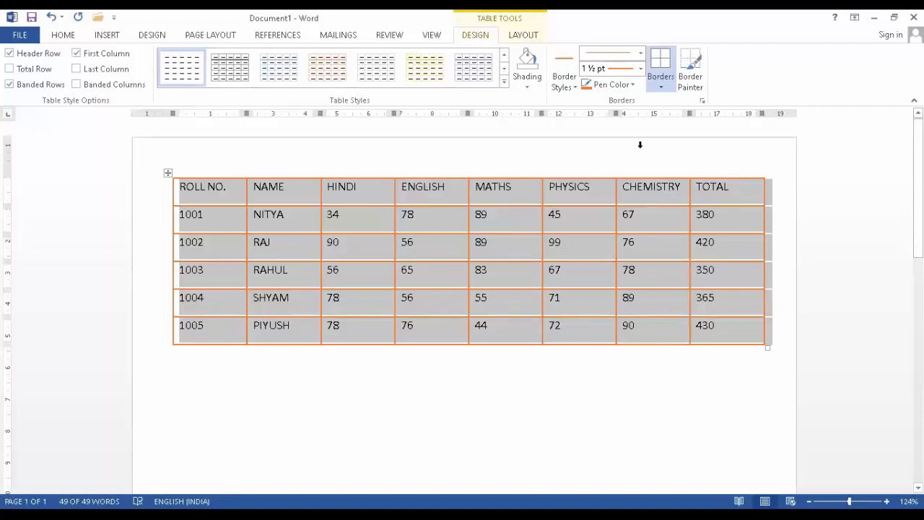
Clear the table's borders, reapply all borders with the orange 3 pt embossed 3D line style, and deselect the table
left_click(660, 88)
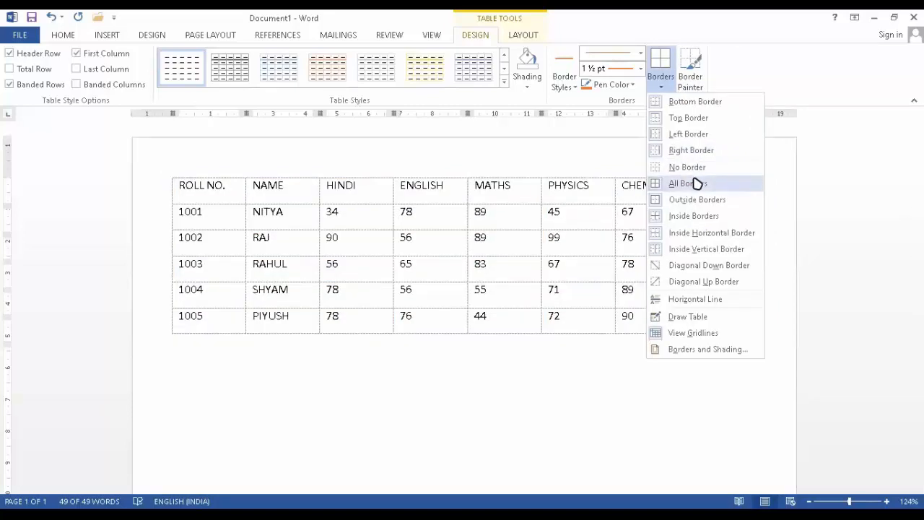
left_click(696, 183)
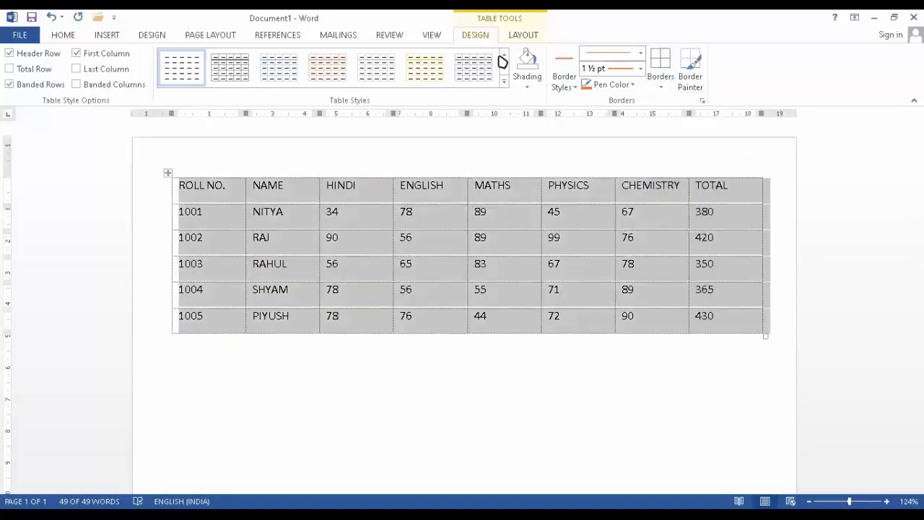
left_click(640, 58)
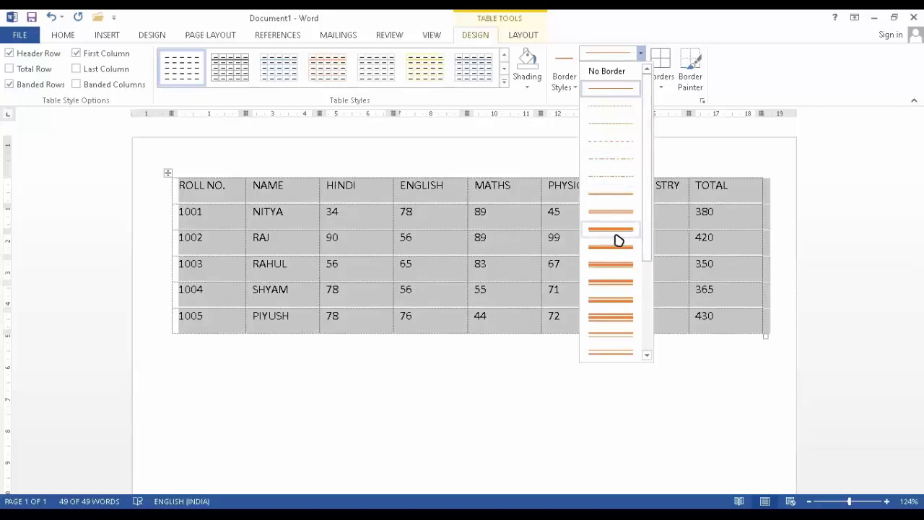
scroll(608, 303, "down", 3)
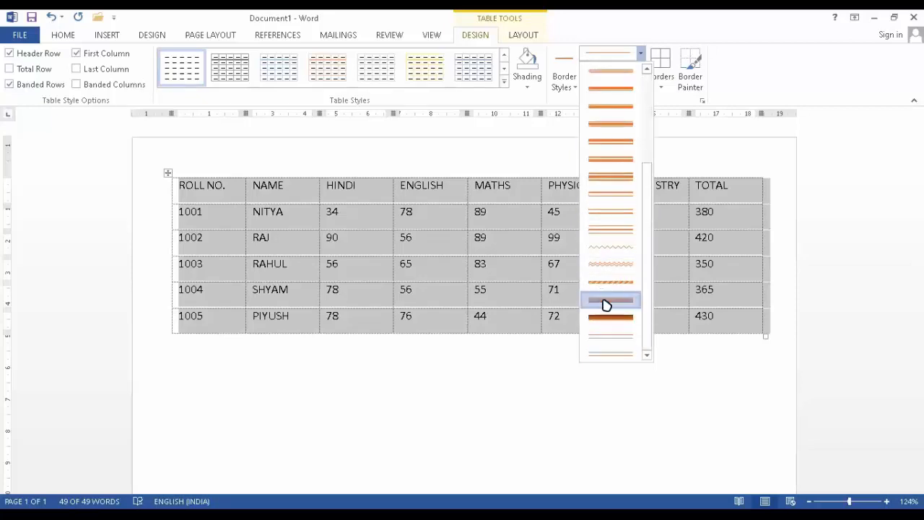
left_click(611, 299)
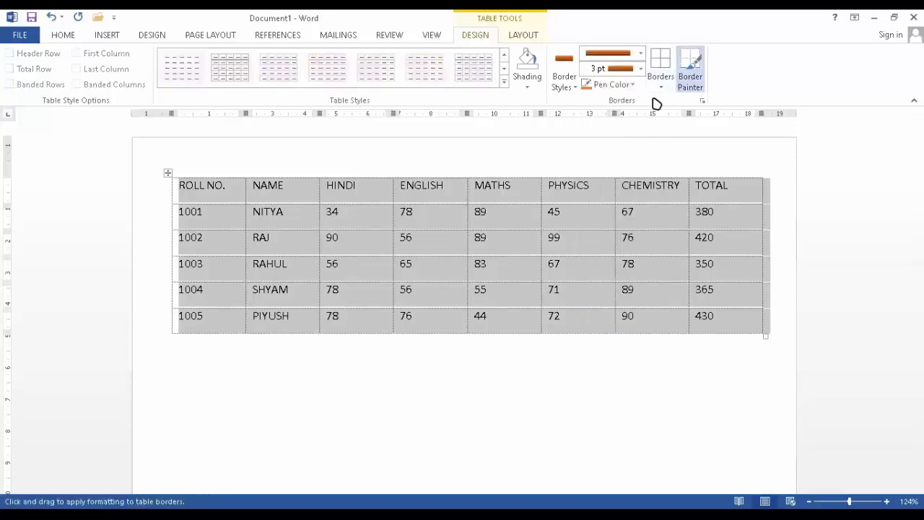
left_click(660, 87)
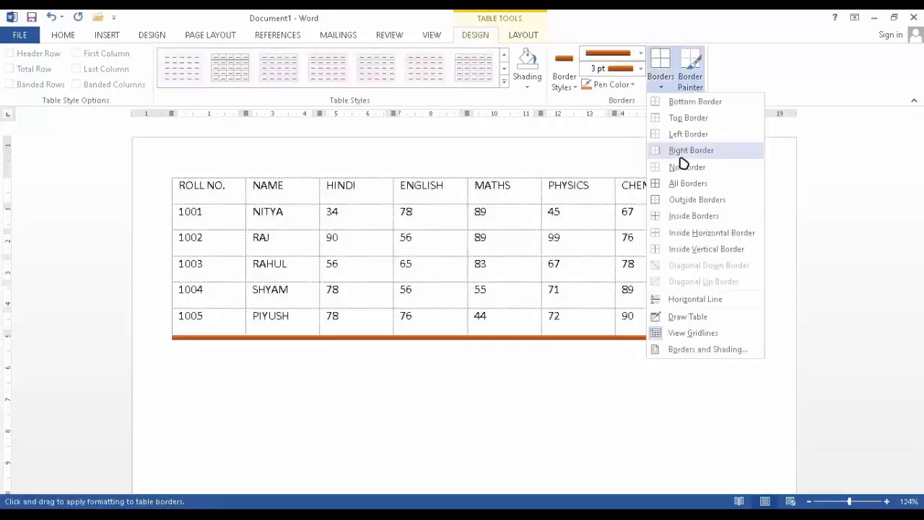
left_click(685, 185)
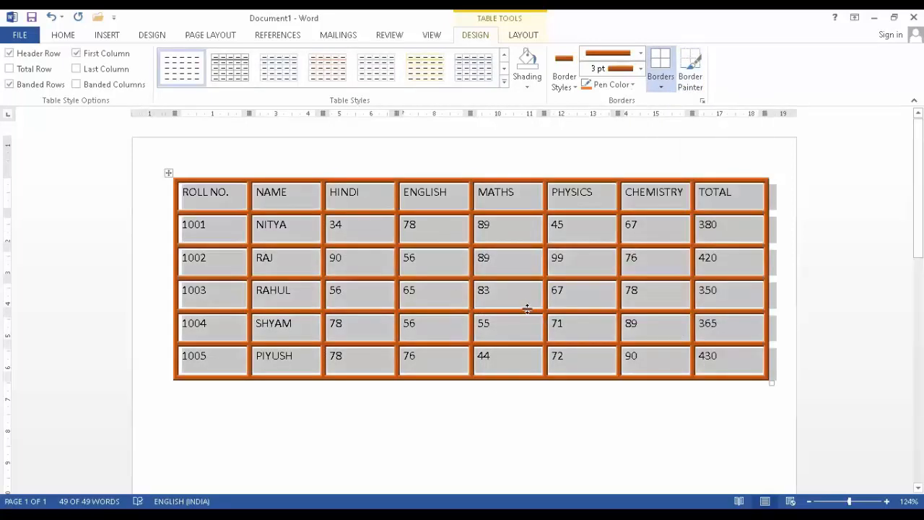
scroll(527, 308, "up", 2, "ctrl")
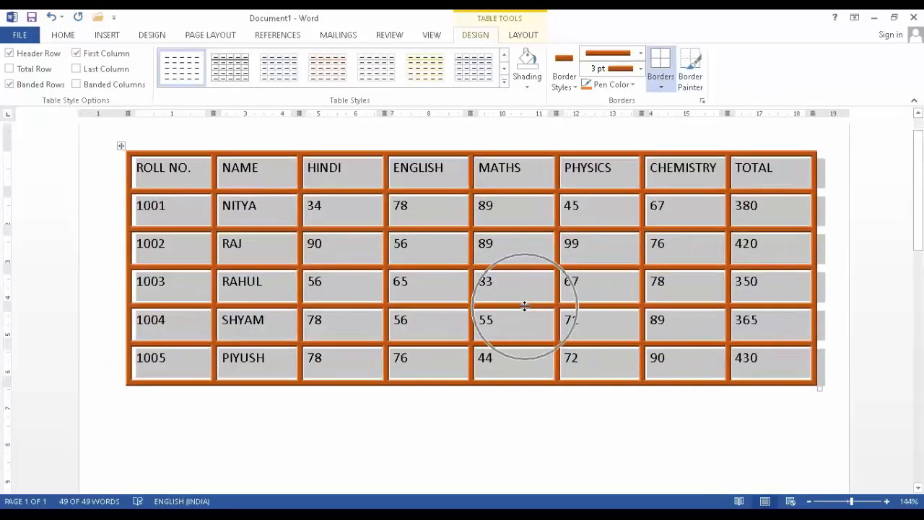
left_click(517, 414)
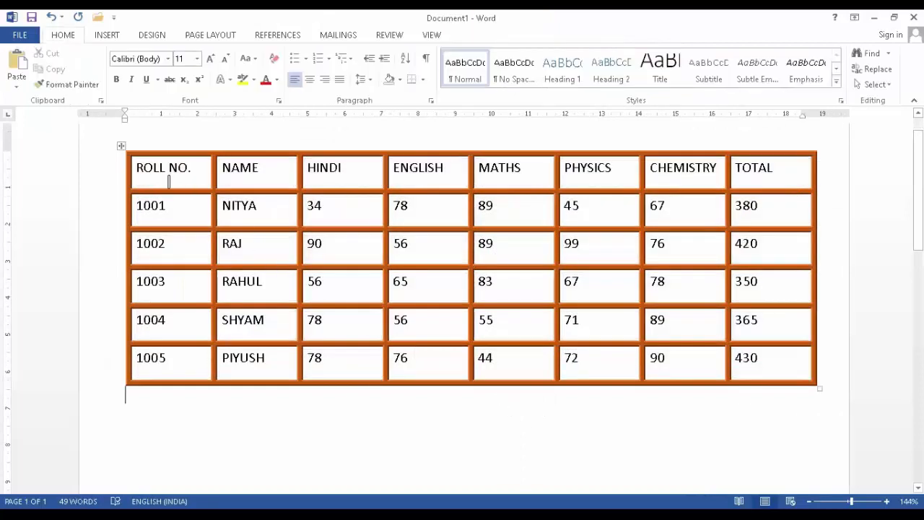
Set the border line weight to 1 ½ pt and apply it to all borders of the marks table
left_click(122, 147)
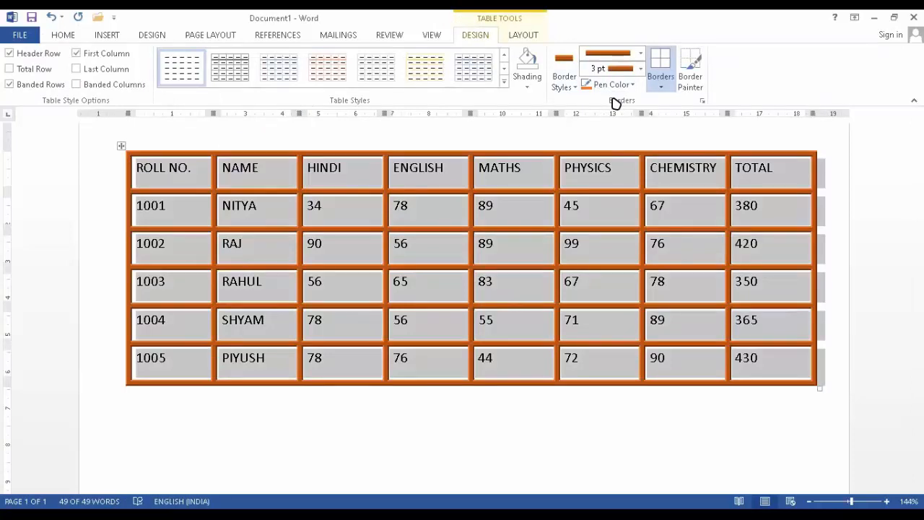
left_click(640, 69)
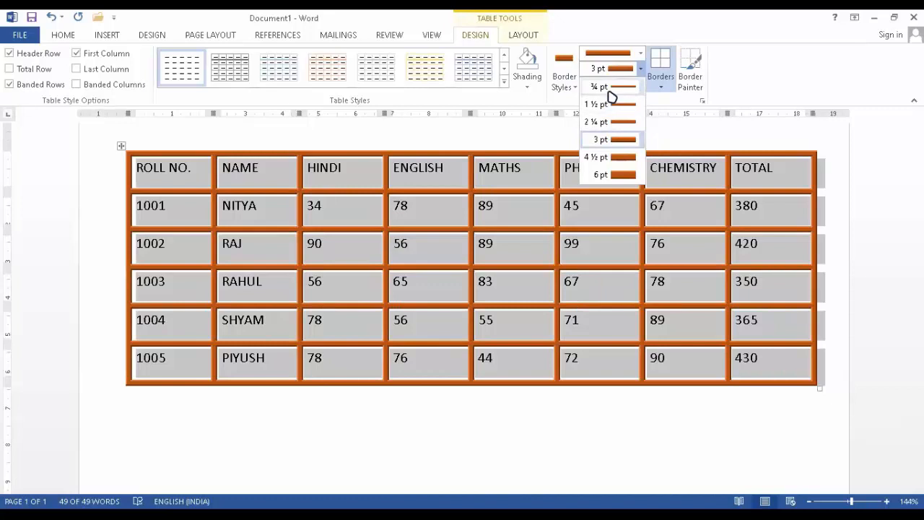
left_click(611, 102)
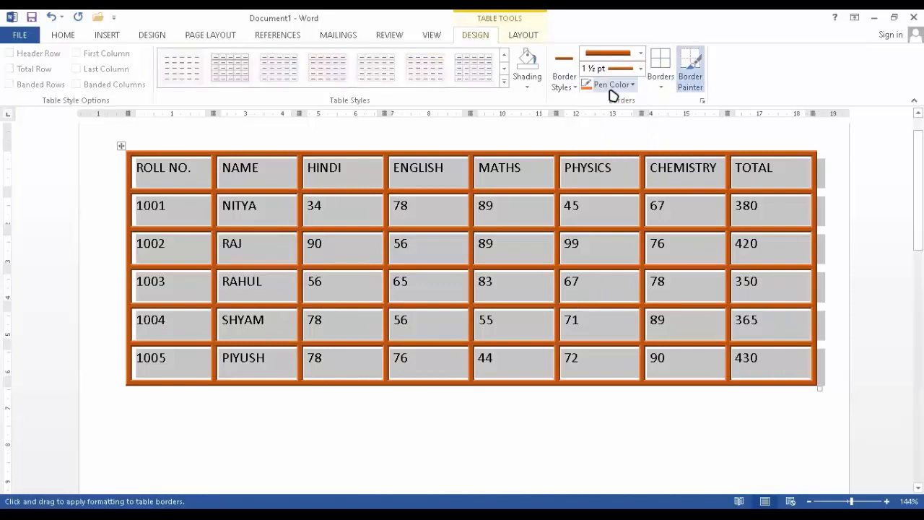
left_click(641, 69)
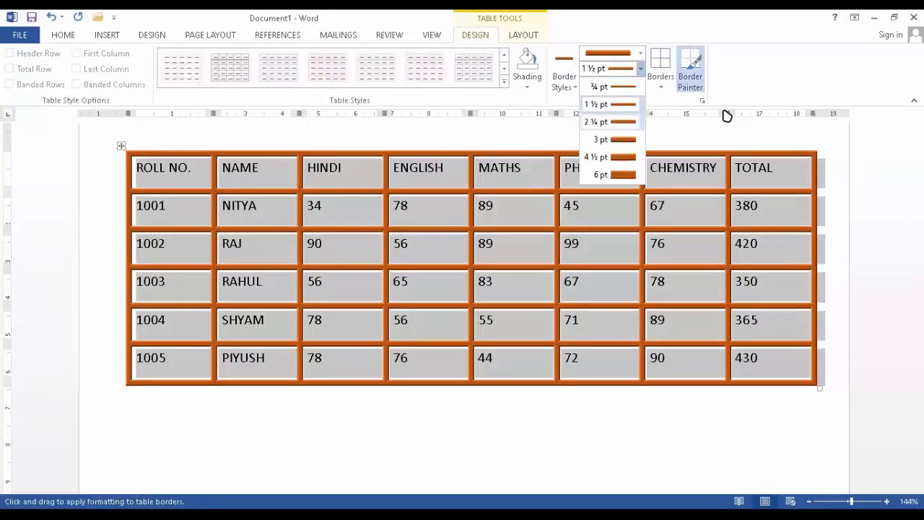
left_click(667, 94)
left_click(662, 90)
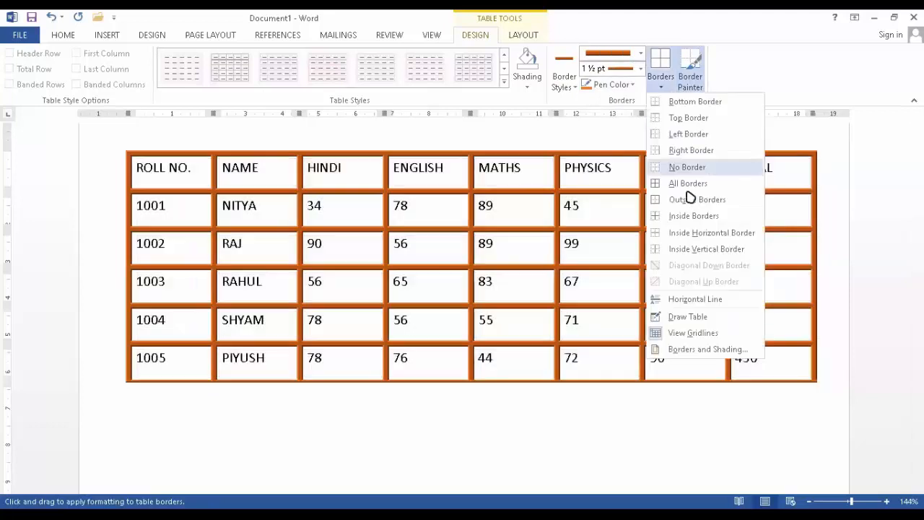
left_click(686, 185)
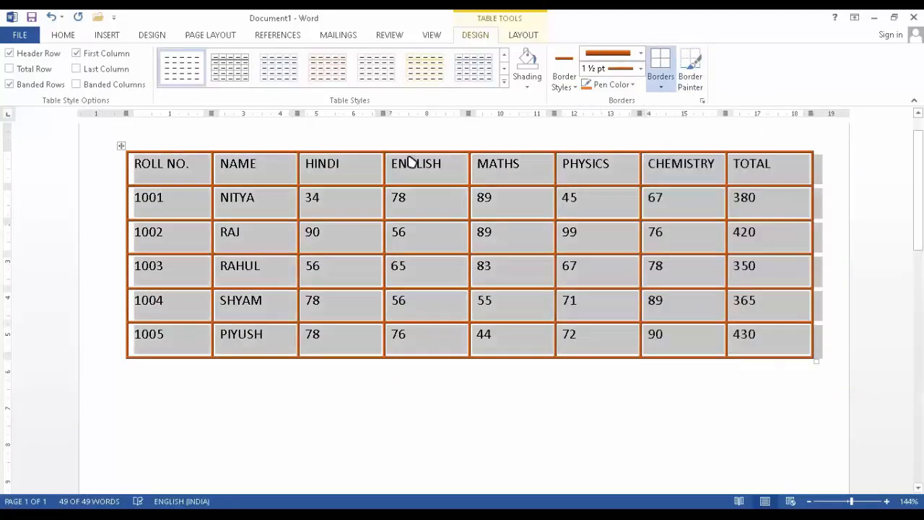
Set the border line weight to 6 pt and apply it to all borders of the marks table
left_click(641, 69)
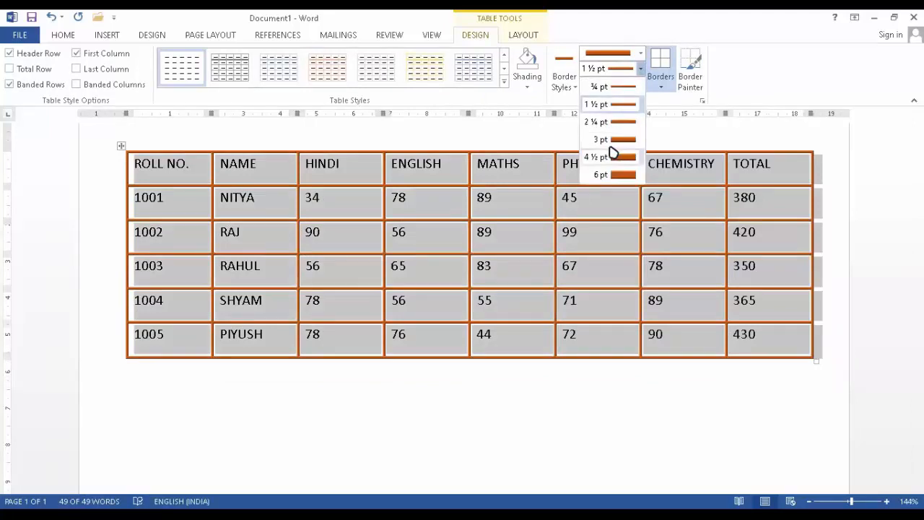
left_click(624, 175)
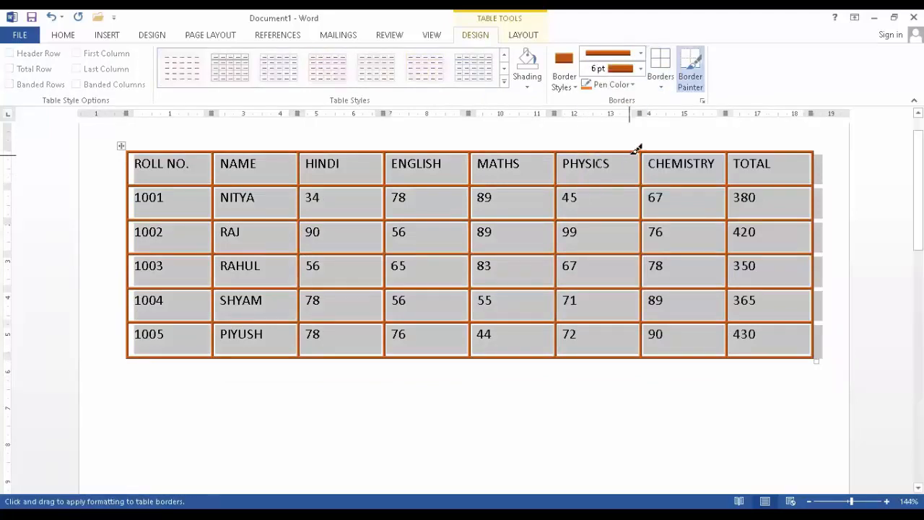
left_click(661, 87)
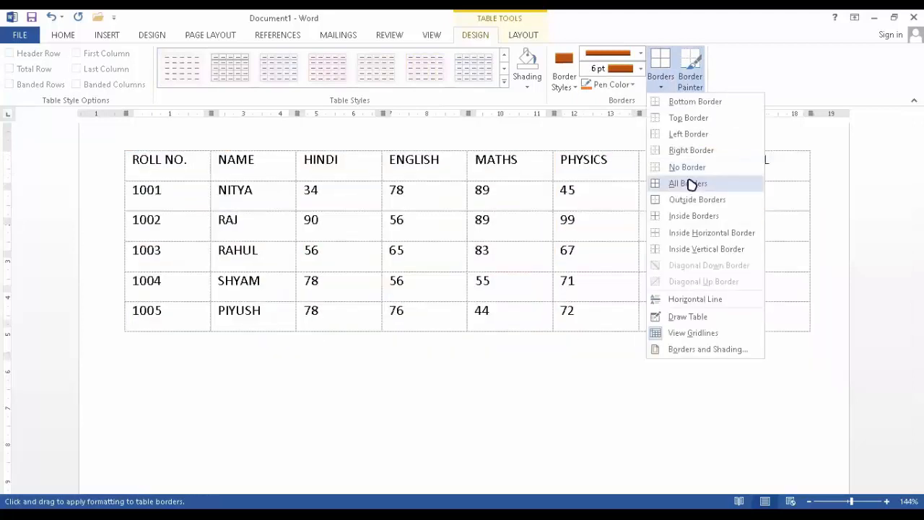
left_click(679, 183)
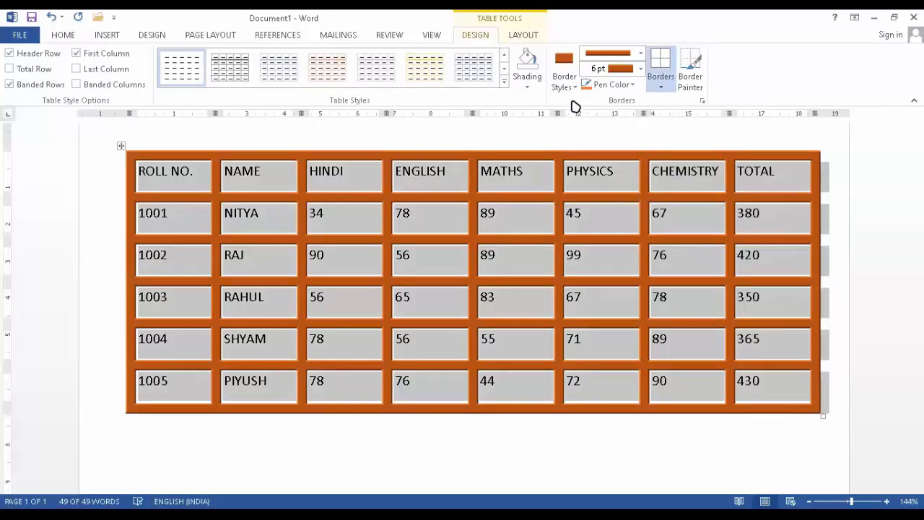
Clear the marks table's borders and reapply all borders with a light blue ¾ pt line
left_click(661, 89)
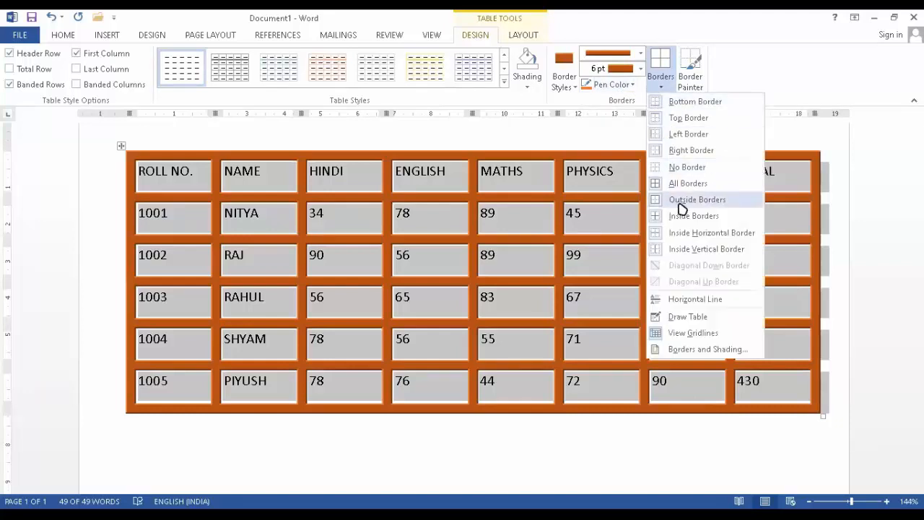
left_click(686, 167)
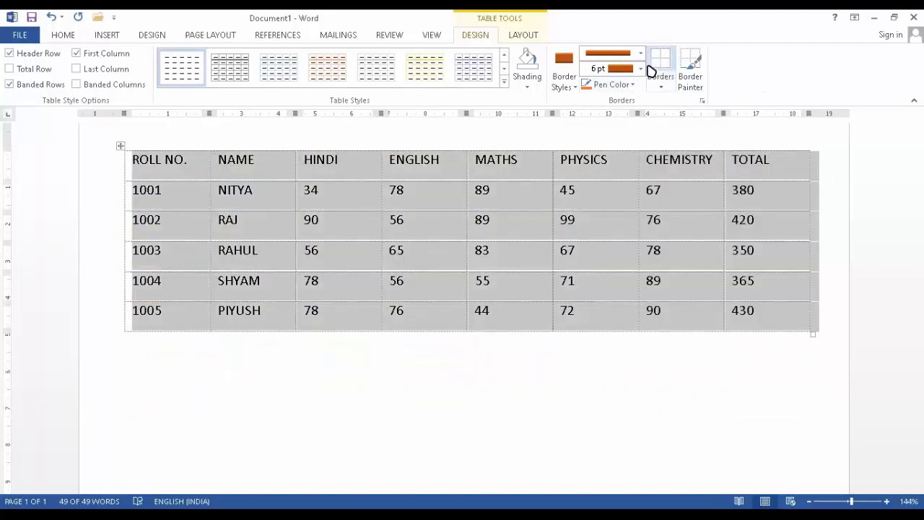
left_click(642, 70)
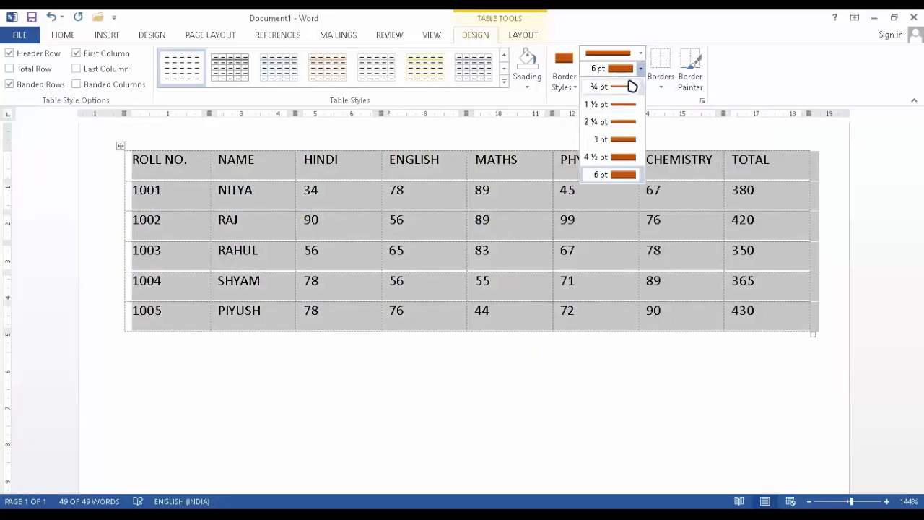
left_click(629, 87)
left_click(634, 86)
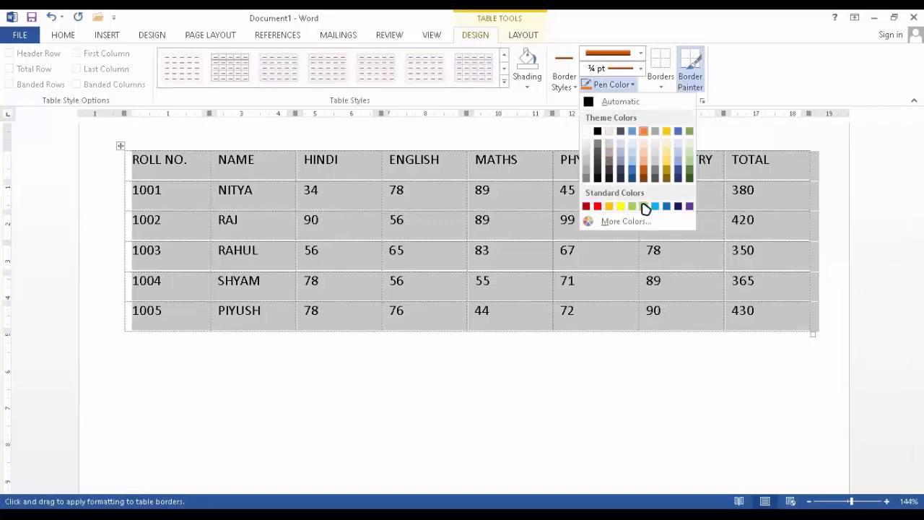
left_click(655, 207)
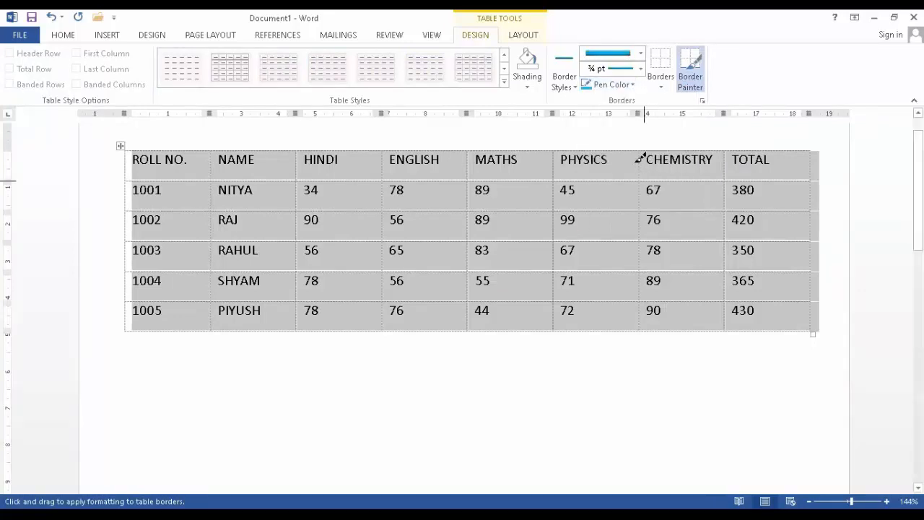
left_click(661, 87)
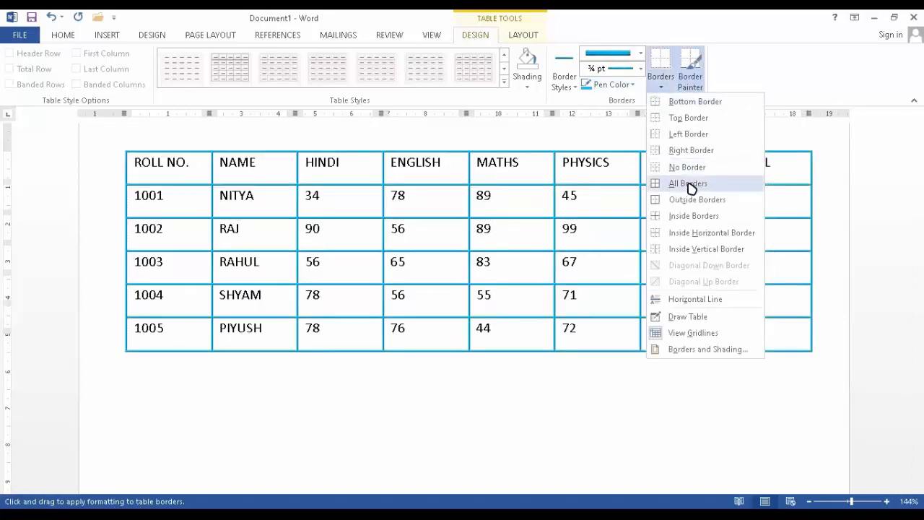
left_click(683, 186)
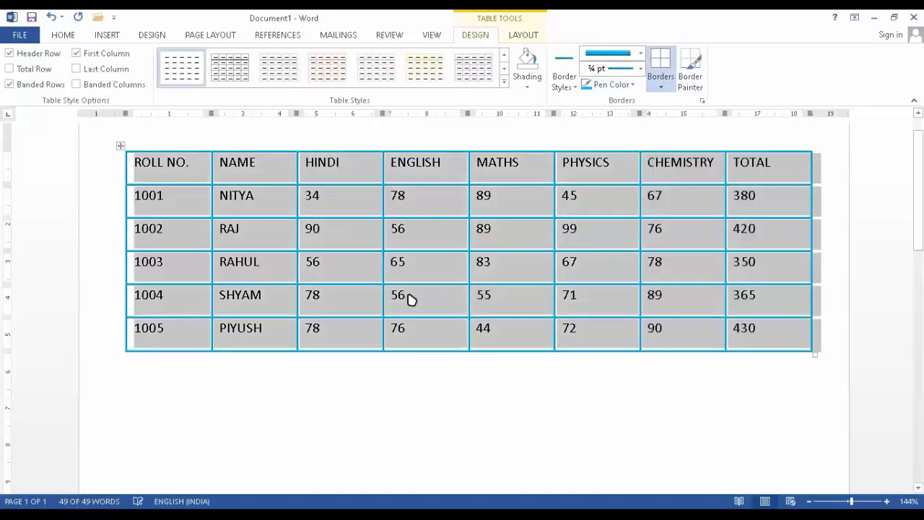
Remove all borders from the marks table again and restore them with the same light blue ¾ pt line
scroll(394, 333, "up", 1)
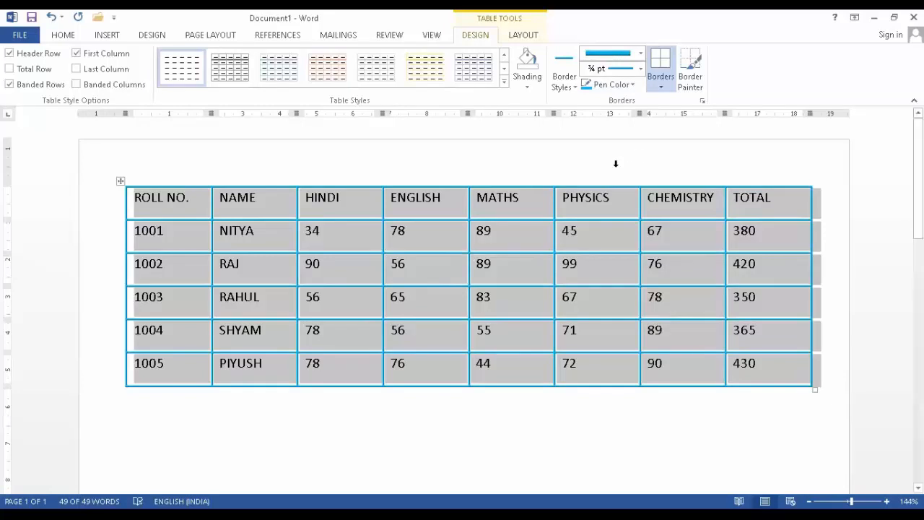
left_click(663, 89)
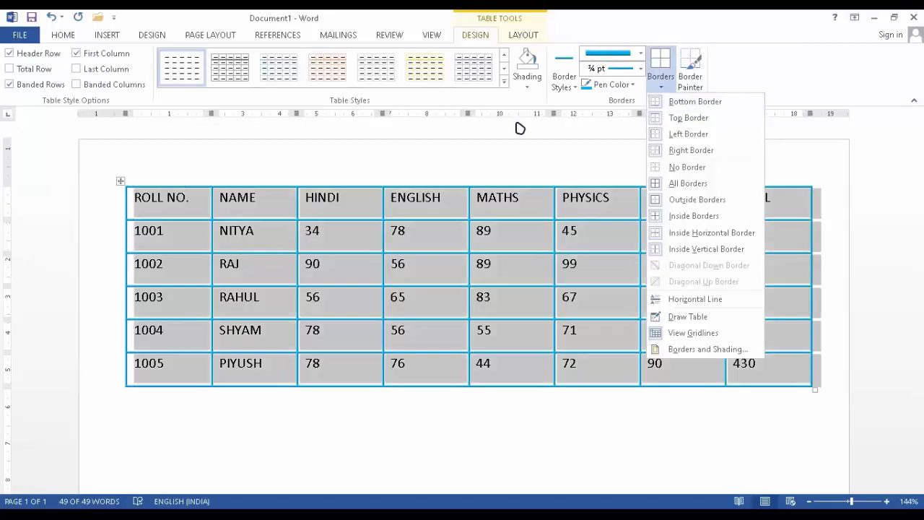
left_click(686, 167)
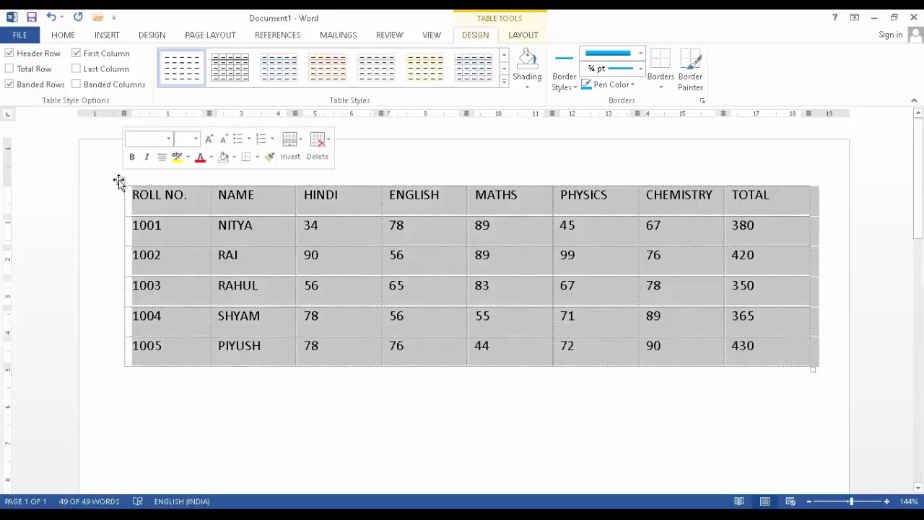
left_click(662, 91)
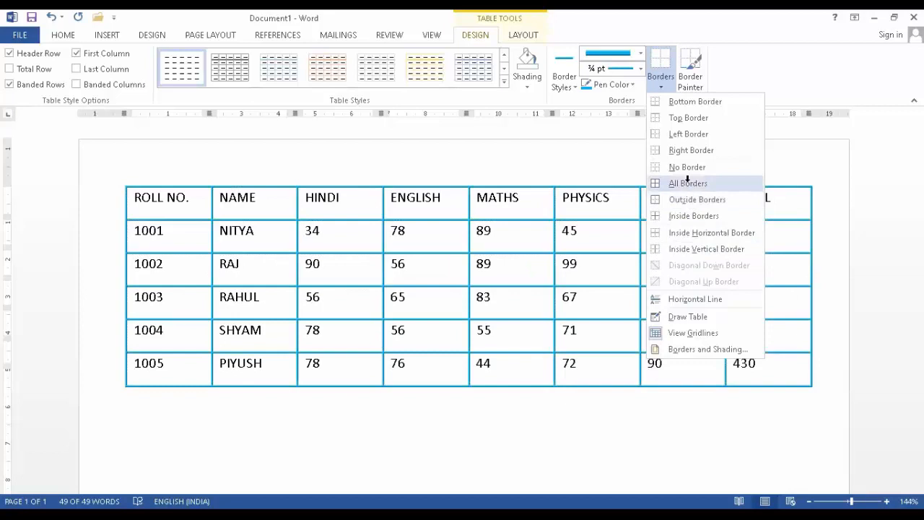
left_click(690, 185)
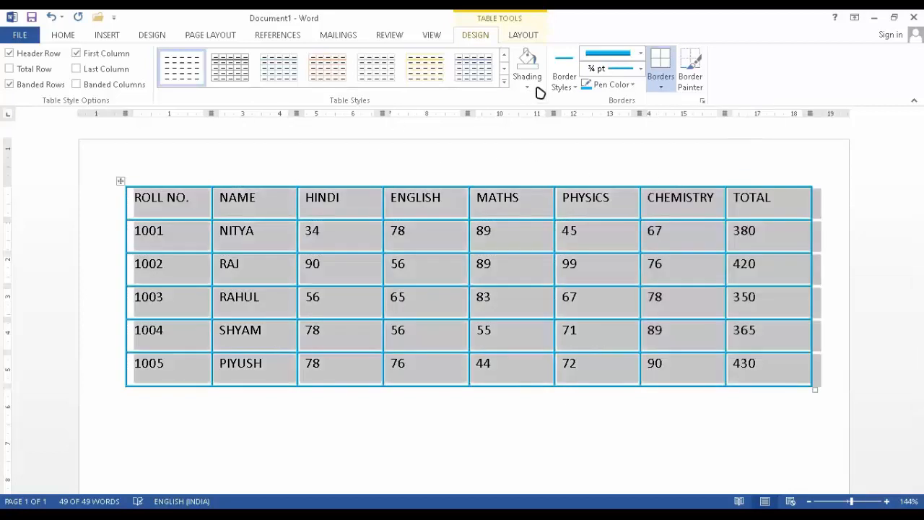
Set the border line weight to 3 pt and apply it to all borders of the marks table
left_click(640, 69)
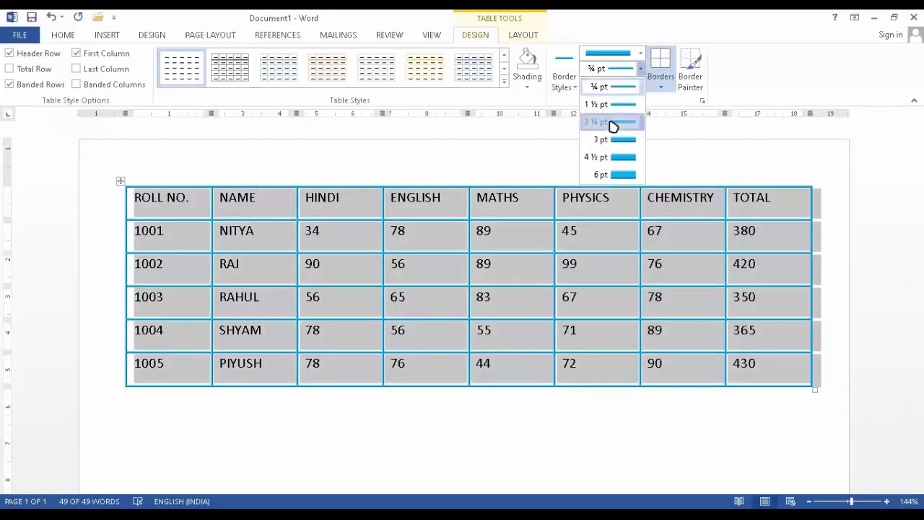
left_click(612, 125)
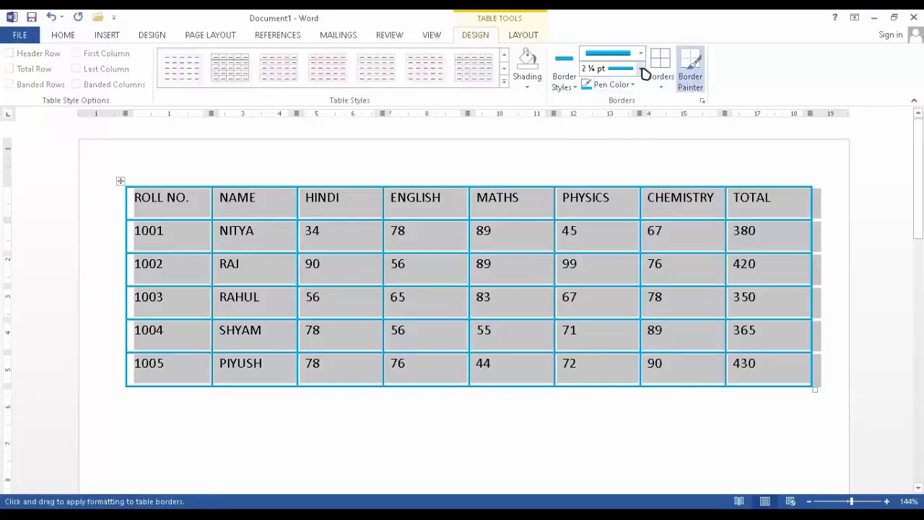
left_click(638, 71)
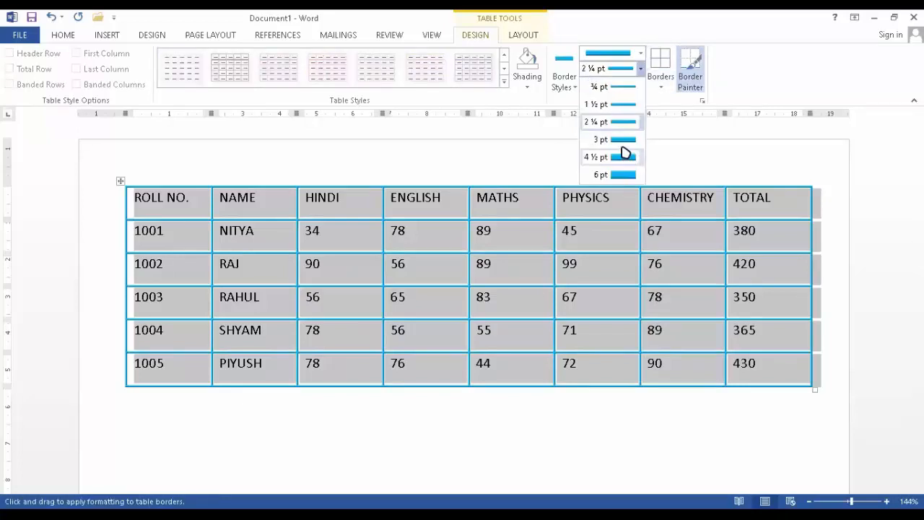
left_click(627, 141)
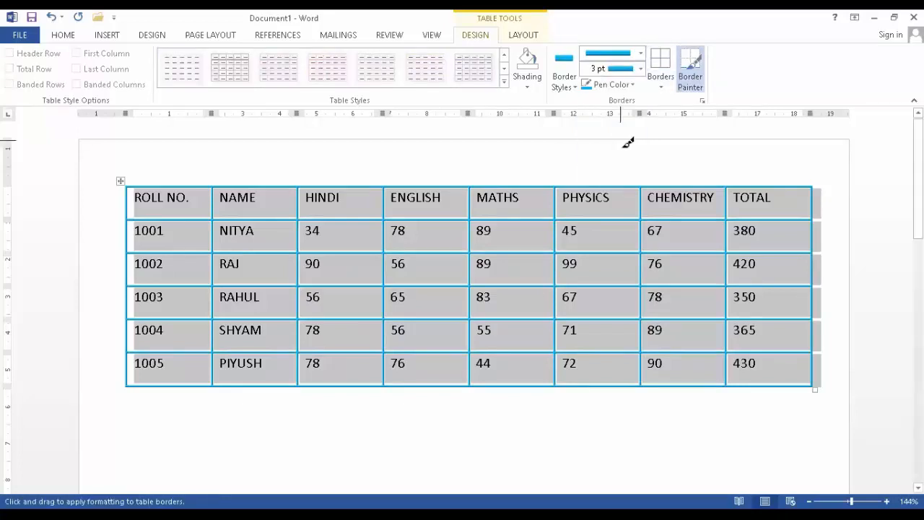
left_click(664, 88)
left_click(683, 185)
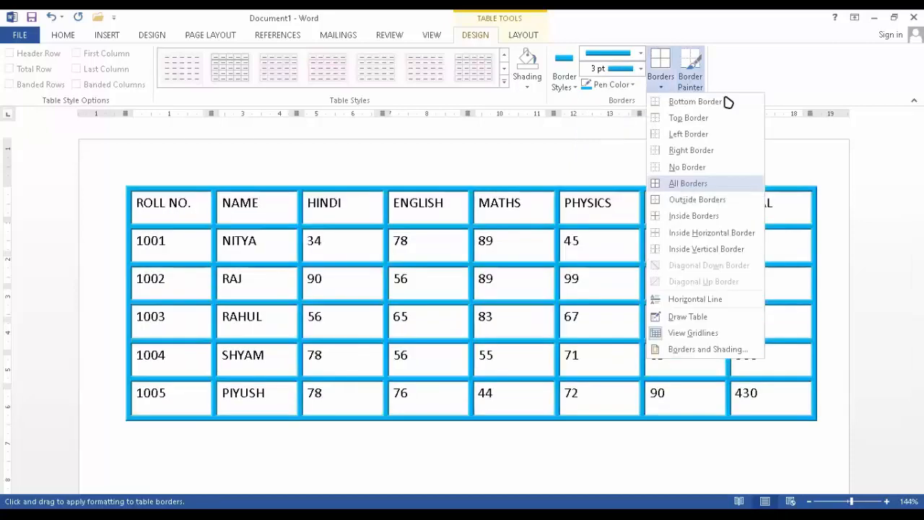
Turn off the Border Painter and deselect the marks table
left_click(692, 77)
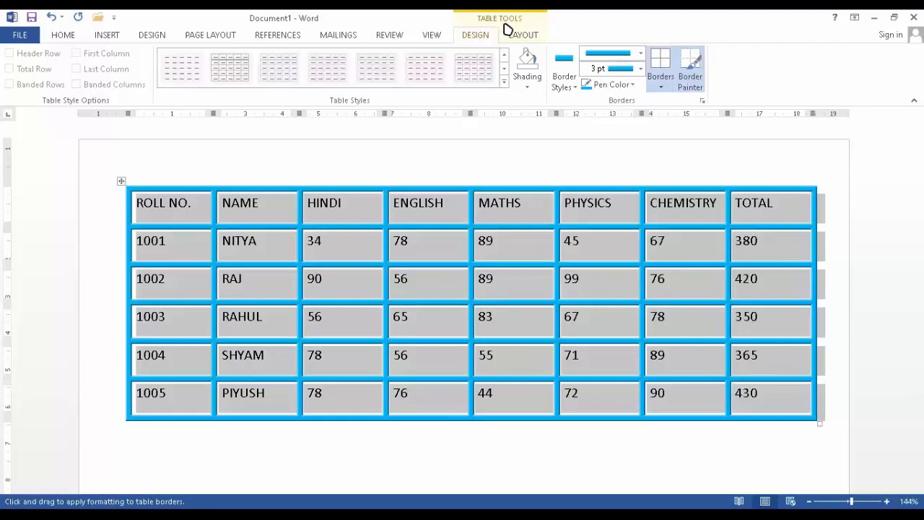
left_click(524, 37)
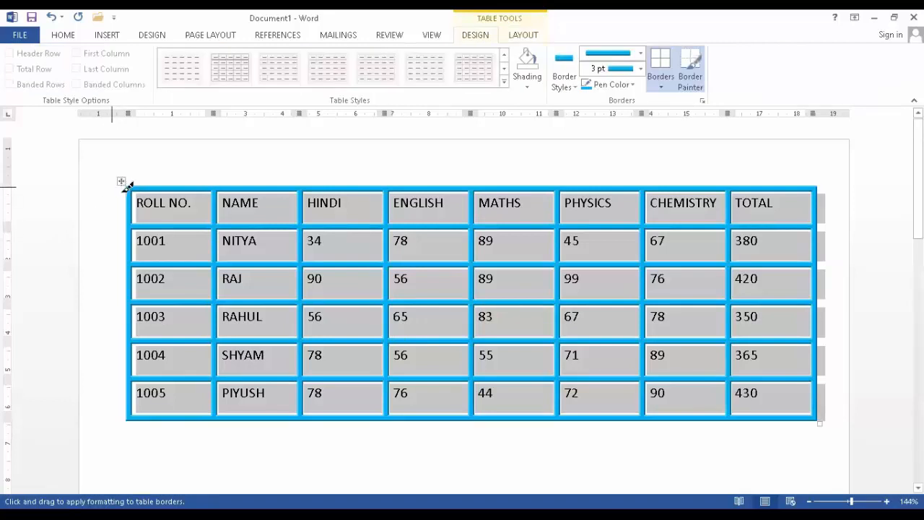
left_click(691, 76)
left_click(122, 182)
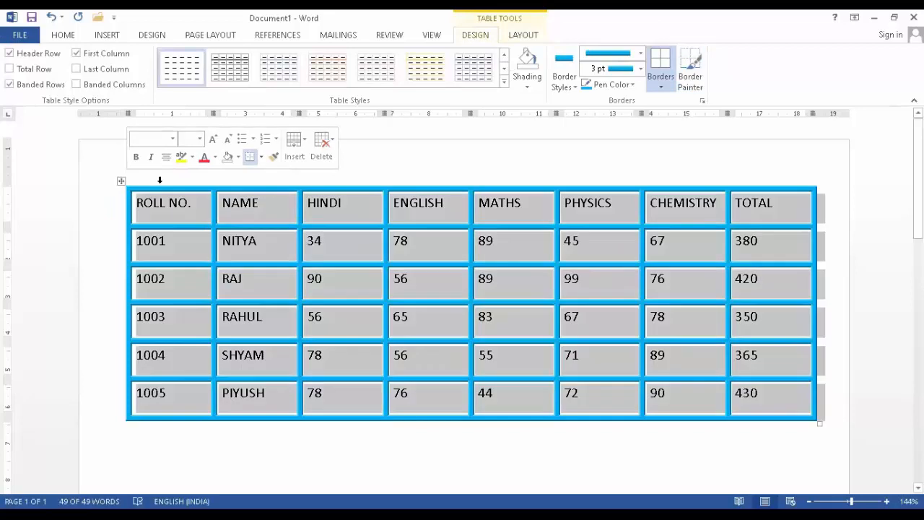
left_click(122, 182)
left_click(431, 433)
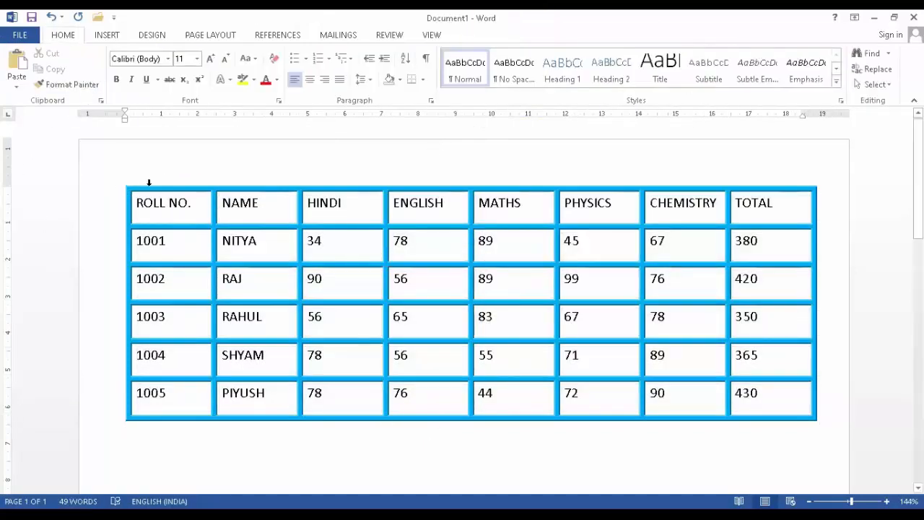
Select the entire ROLL NO. column with the Select Column command, starting from its header cell
left_click_drag(137, 204, 194, 203)
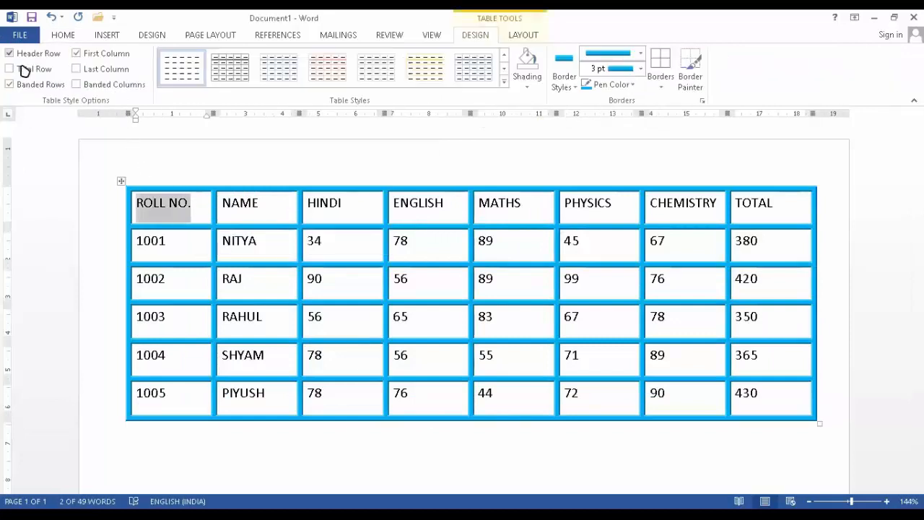
left_click(521, 35)
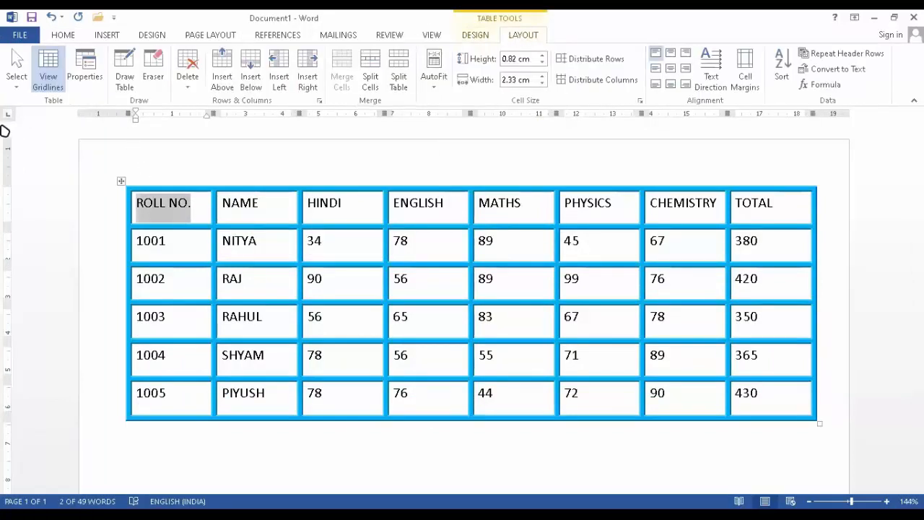
left_click(16, 81)
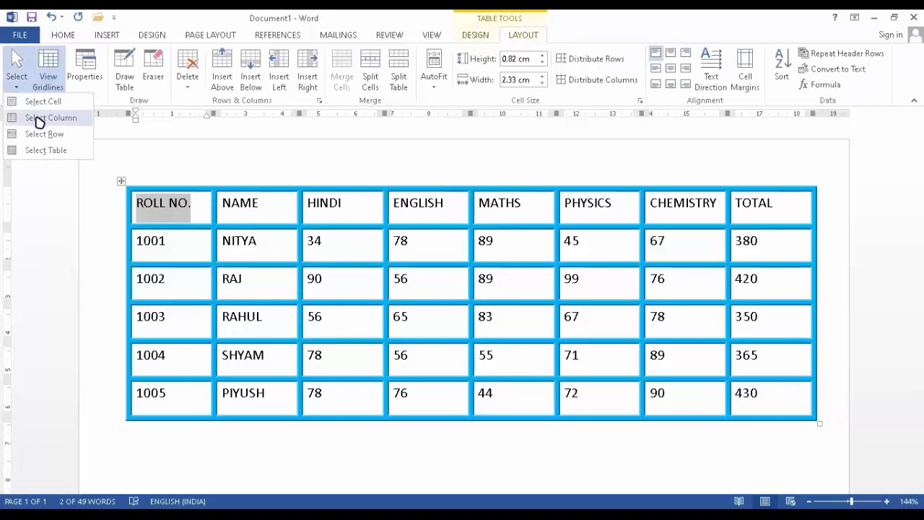
left_click(43, 118)
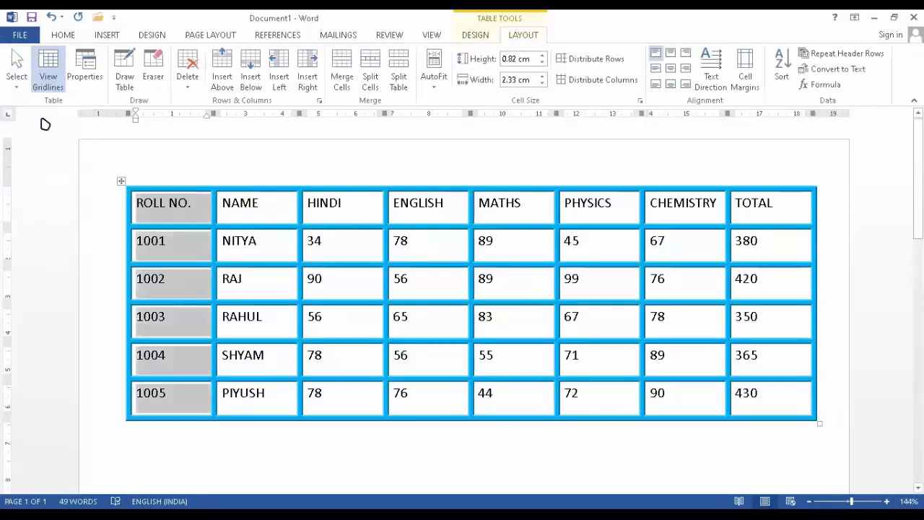
Select the entire row of roll number 1001 with the Select Row command
left_click(157, 171)
double_click(143, 240)
left_click_drag(143, 240, 173, 251)
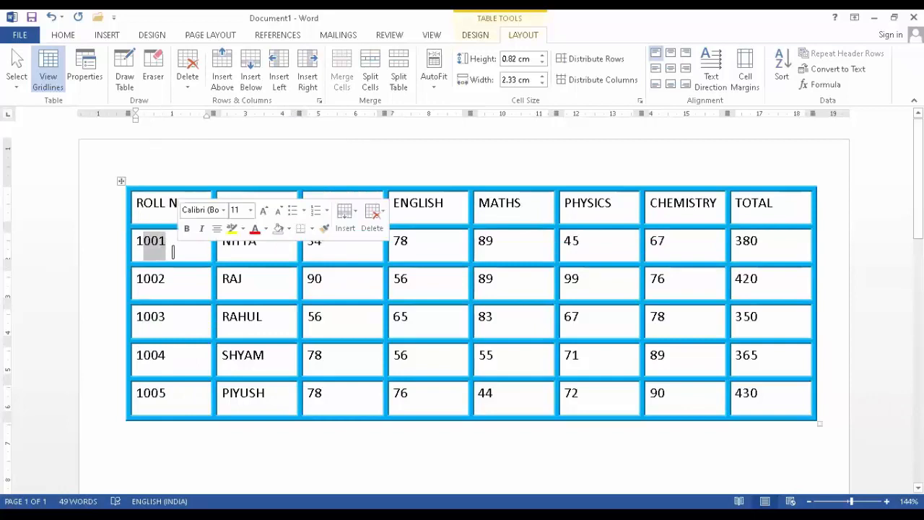
left_click(46, 134)
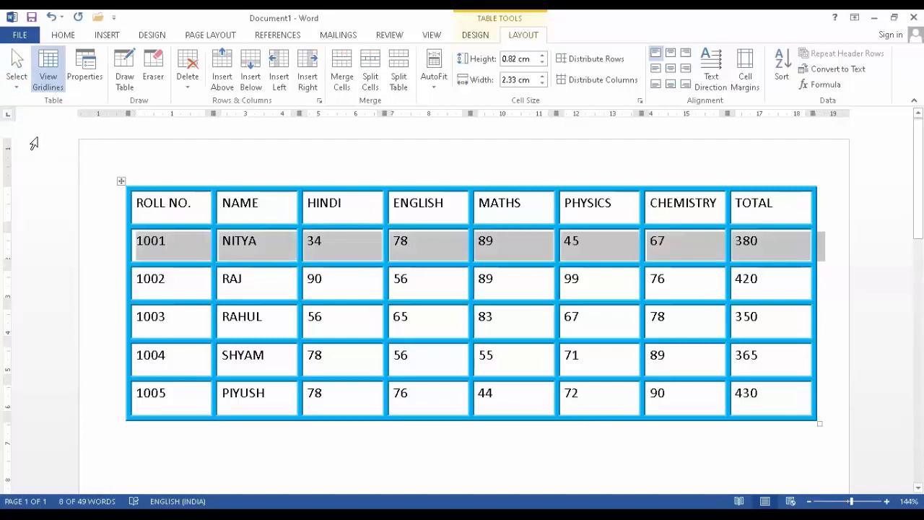
Select the whole marks table with the Select Table command
left_click(22, 85)
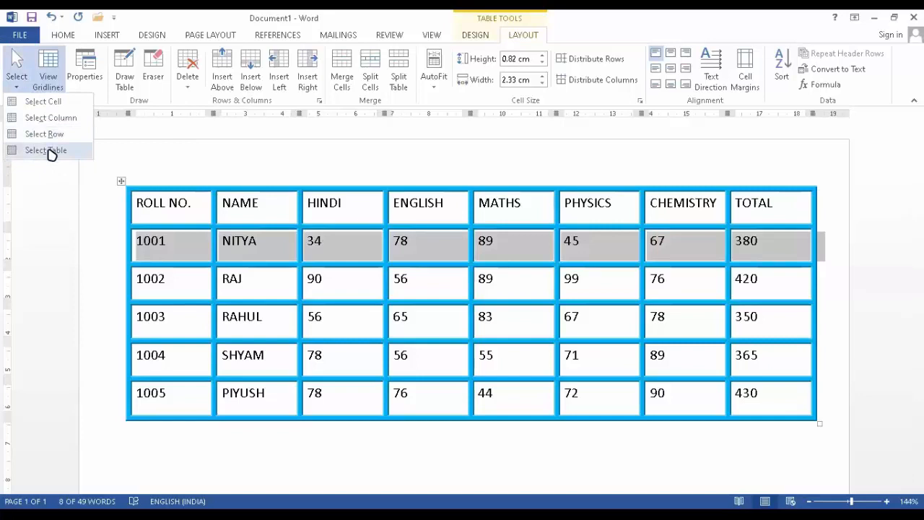
left_click(45, 151)
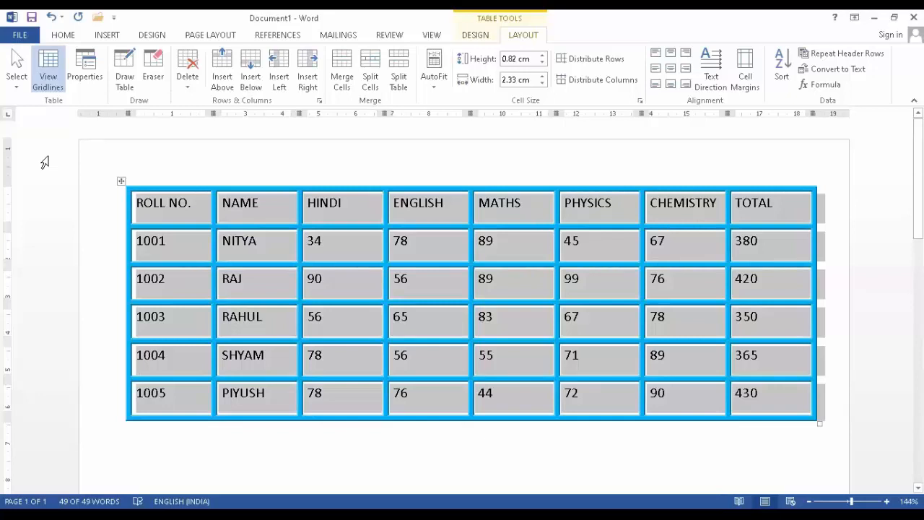
left_click(107, 318)
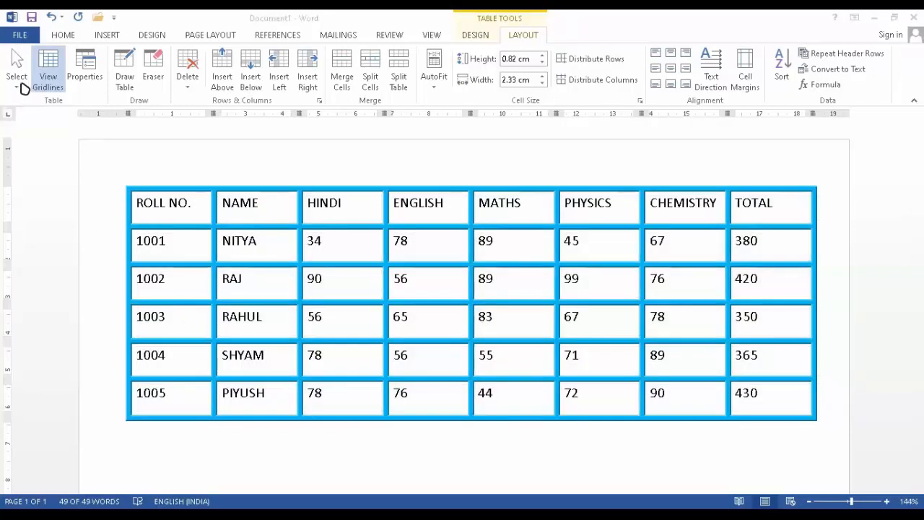
left_click(16, 87)
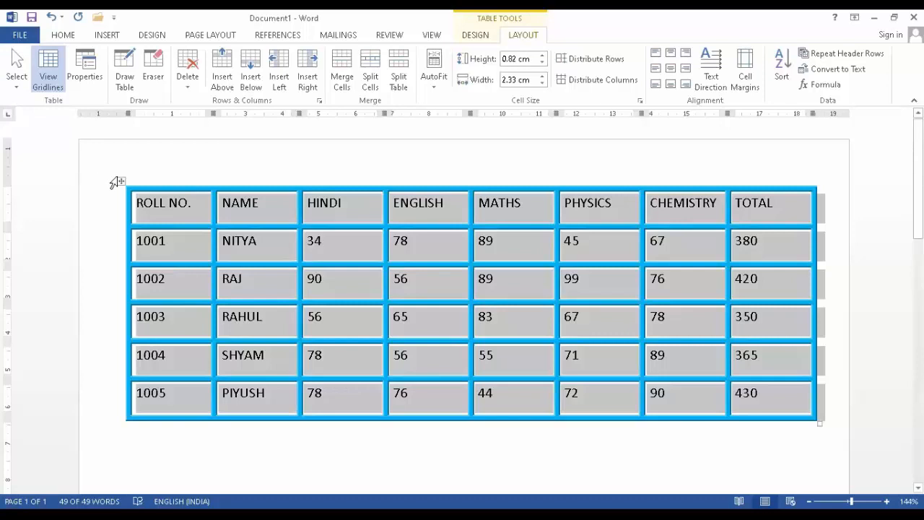
Select the header row and the NAME column directly in the table, ending with the whole table selected
left_click(108, 203)
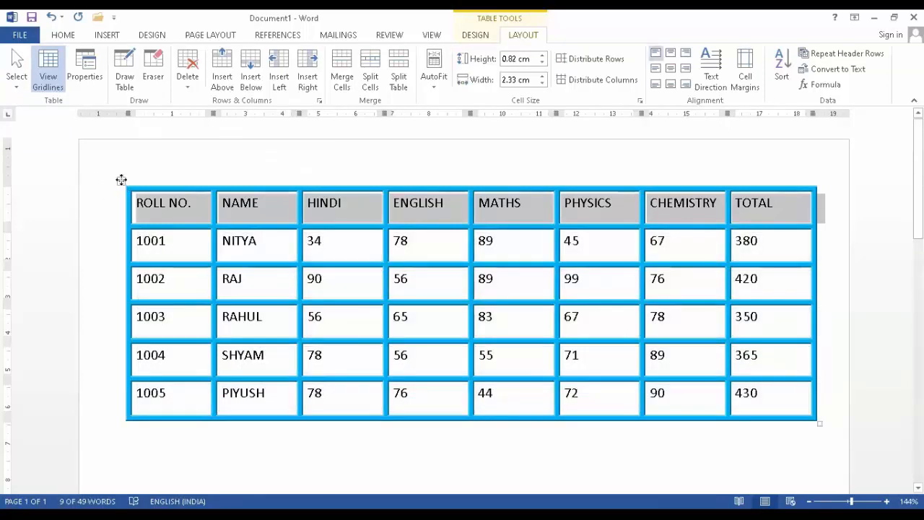
left_click(120, 180)
left_click_drag(243, 211, 272, 393)
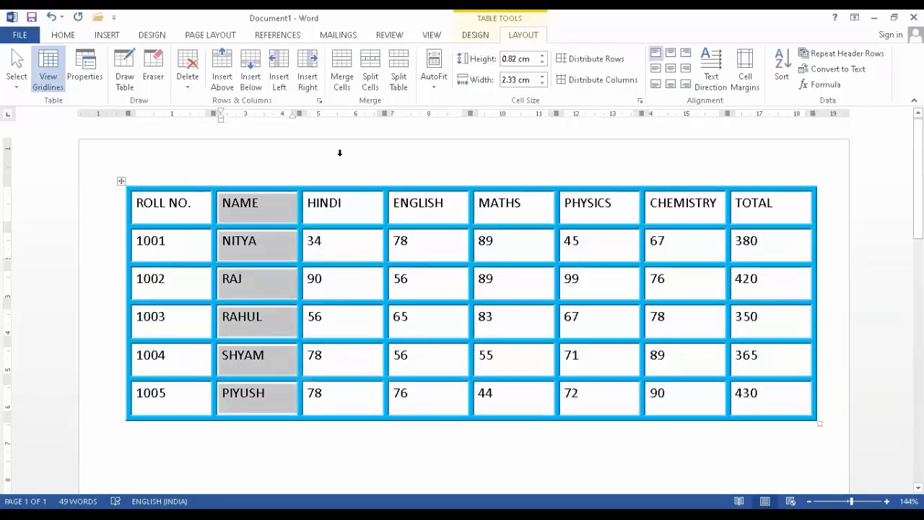
mouse_move(315, 167)
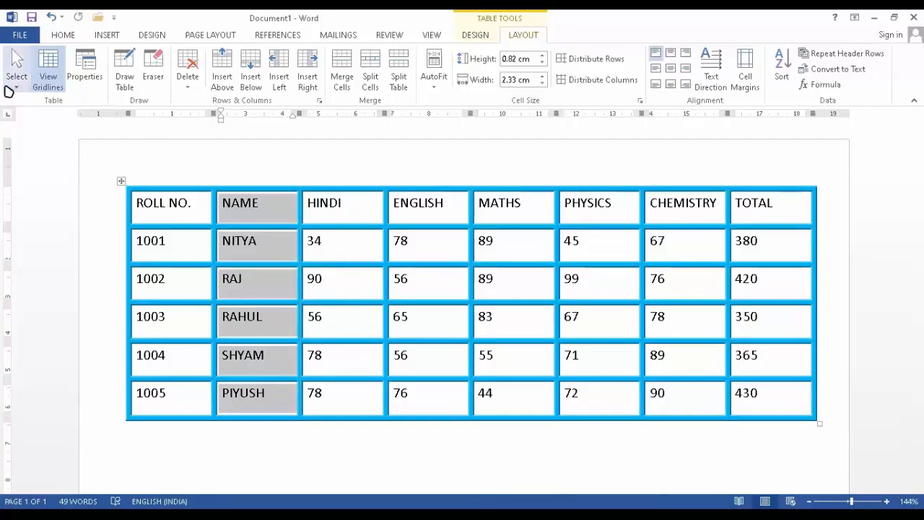
left_click(120, 182)
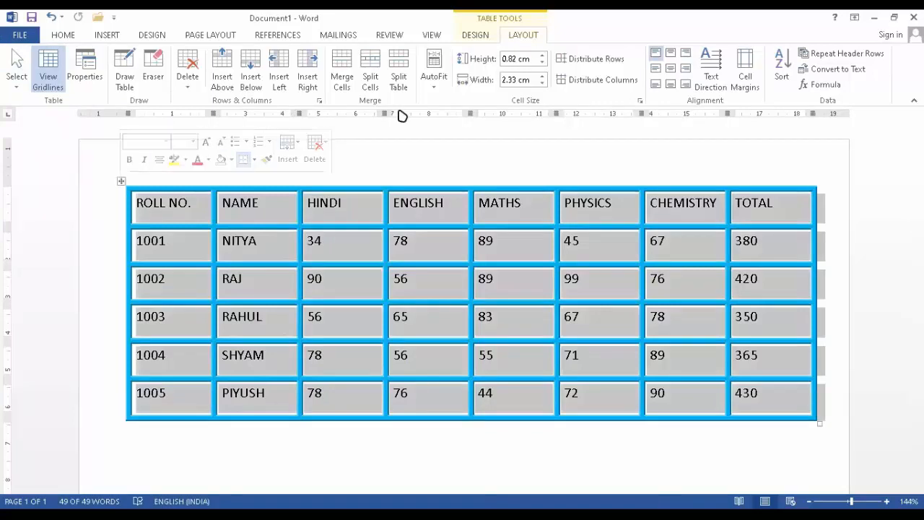
Remove all borders from the selected marks table with the No Border option
left_click(473, 35)
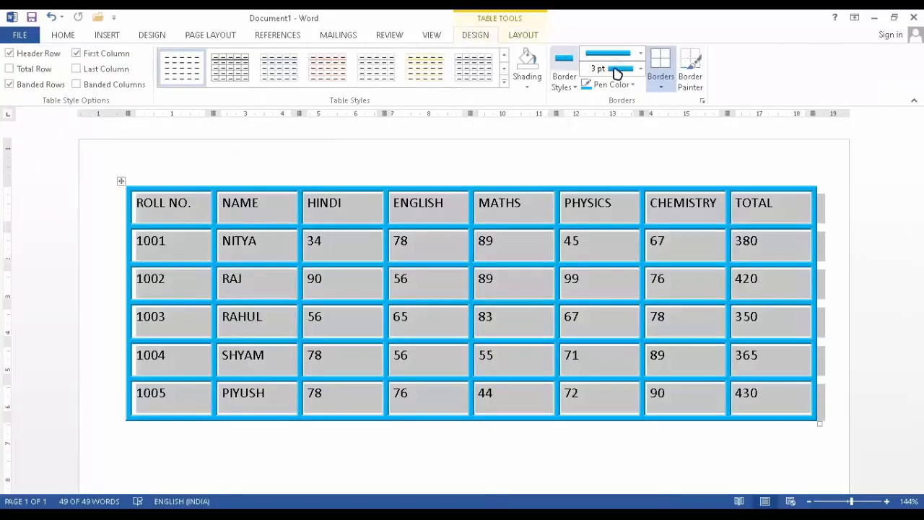
left_click(660, 88)
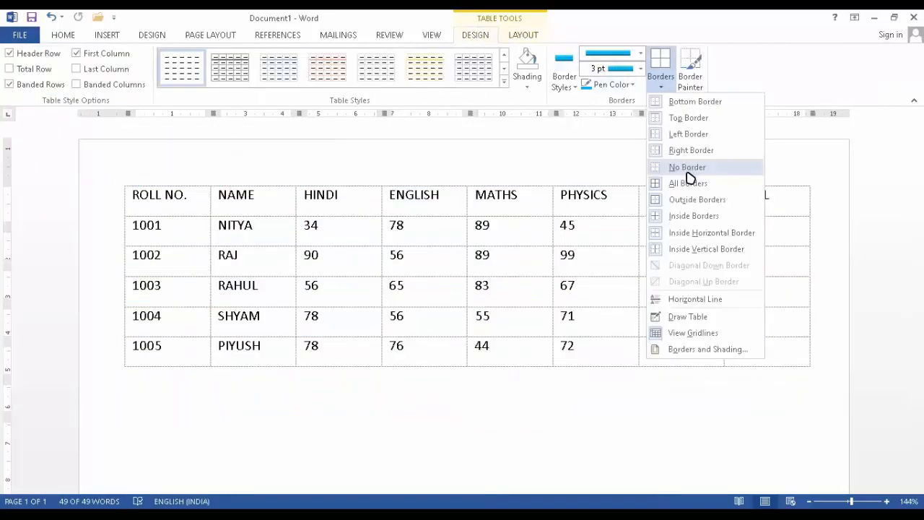
left_click(687, 171)
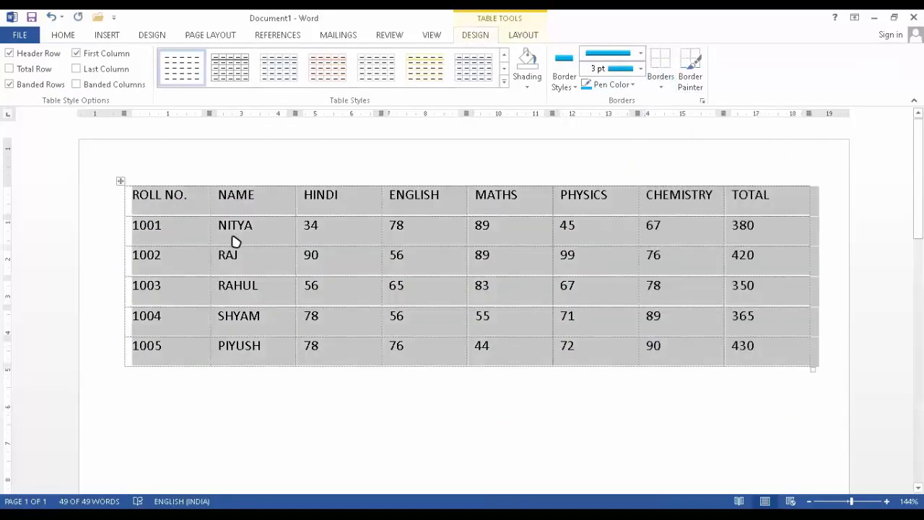
left_click(340, 399)
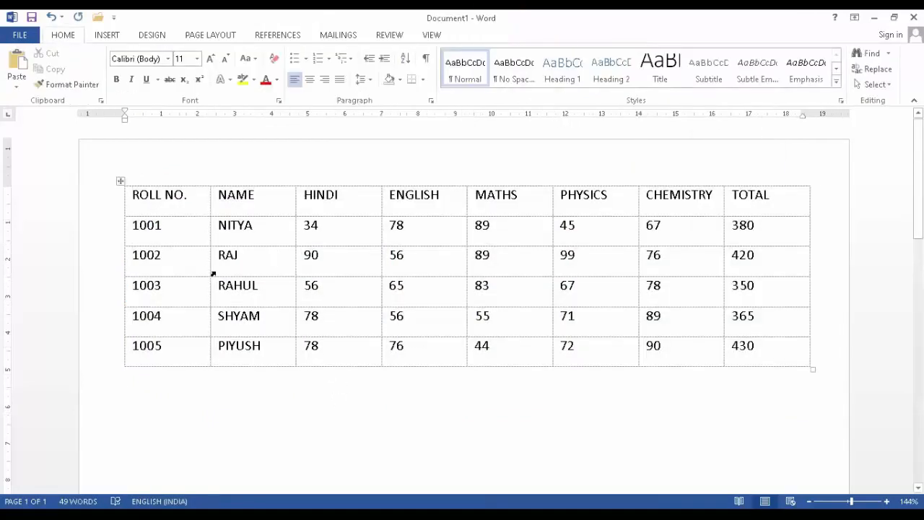
Select the whole borderless marks table and turn off its dashed gridlines
left_click(120, 182)
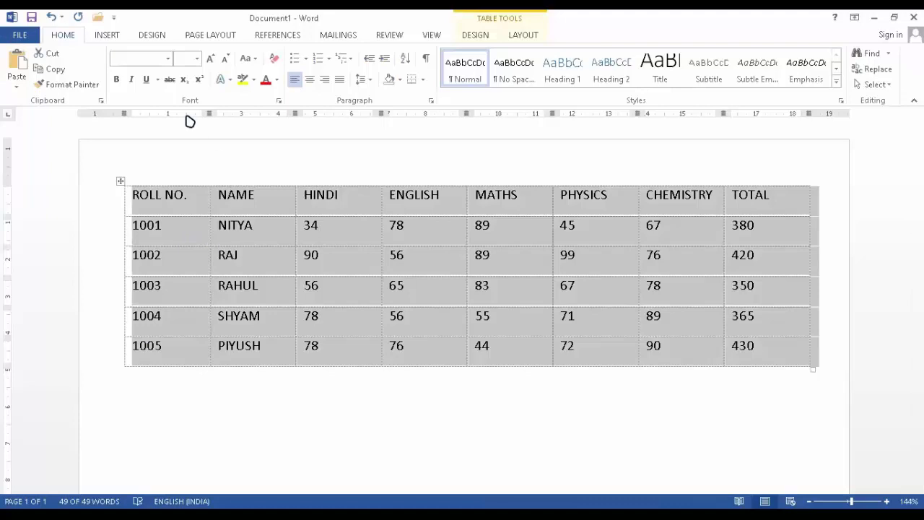
left_click(523, 35)
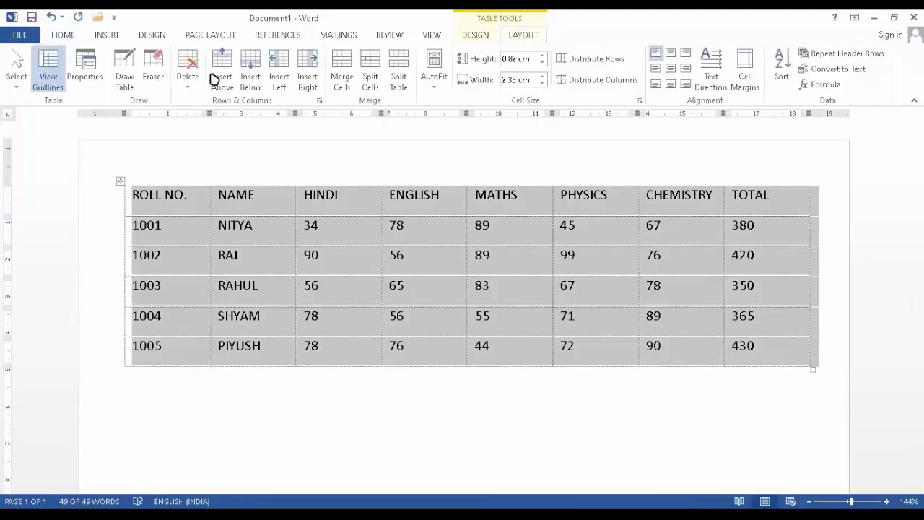
left_click(45, 67)
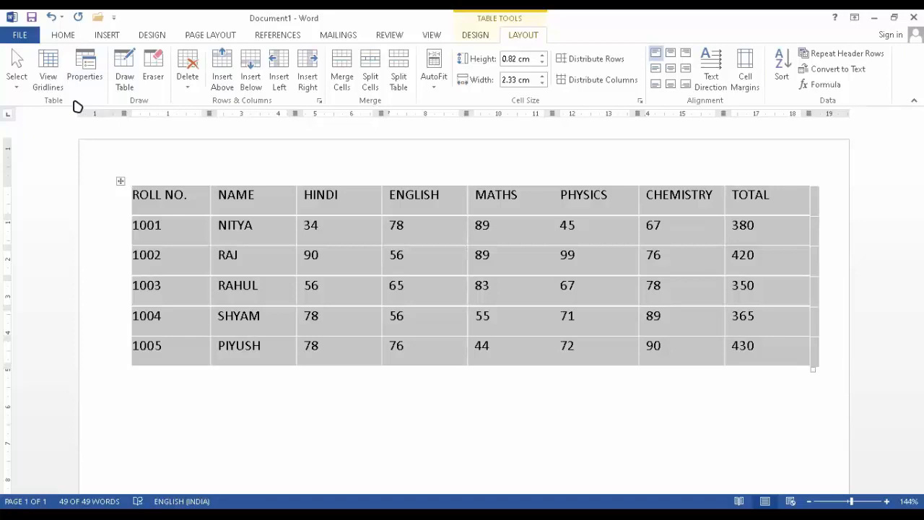
Draw a new table frame about 16.2 by 2.4 cm below the marks table and divide it into five columns
left_click(124, 84)
scroll(176, 199, "down", 3)
mouse_move(128, 315)
left_mouse_down()
mouse_move(234, 373)
mouse_move(582, 419)
mouse_move(728, 406)
left_mouse_up()
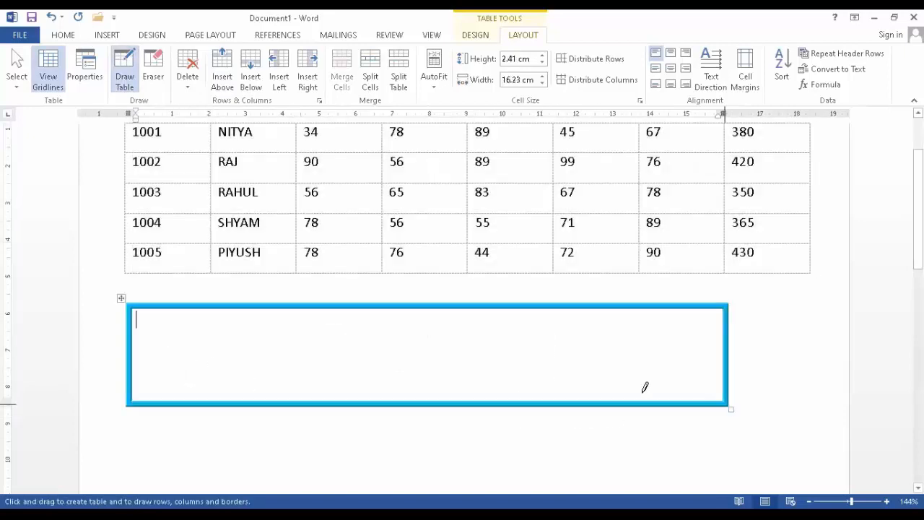
left_click_drag(239, 304, 239, 400)
left_click_drag(359, 300, 361, 398)
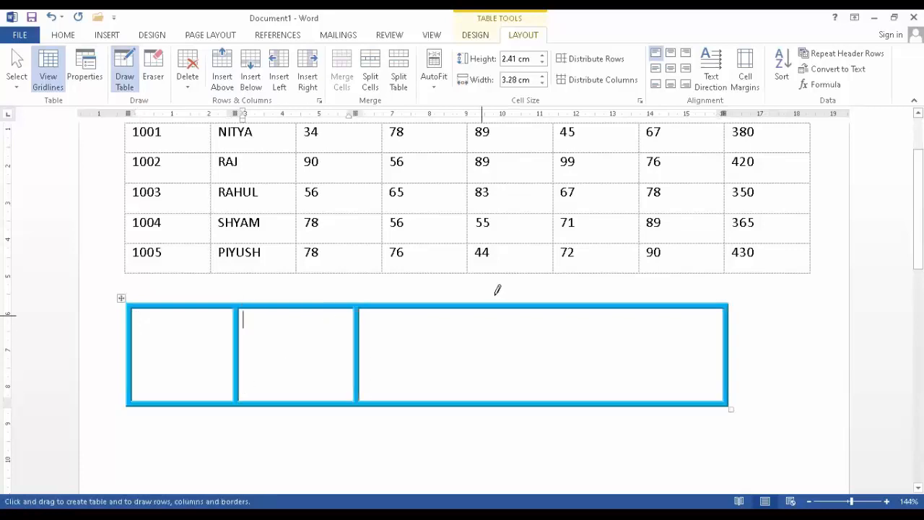
left_click_drag(481, 304, 480, 399)
mouse_move(600, 302)
left_mouse_down()
mouse_move(609, 401)
mouse_move(557, 401)
left_mouse_up()
Draw four horizontal lines across the new table to divide it into five rows, and stop drawing
left_click_drag(135, 331, 702, 337)
mouse_move(133, 366)
left_mouse_down()
mouse_move(719, 367)
mouse_move(618, 386)
left_mouse_up()
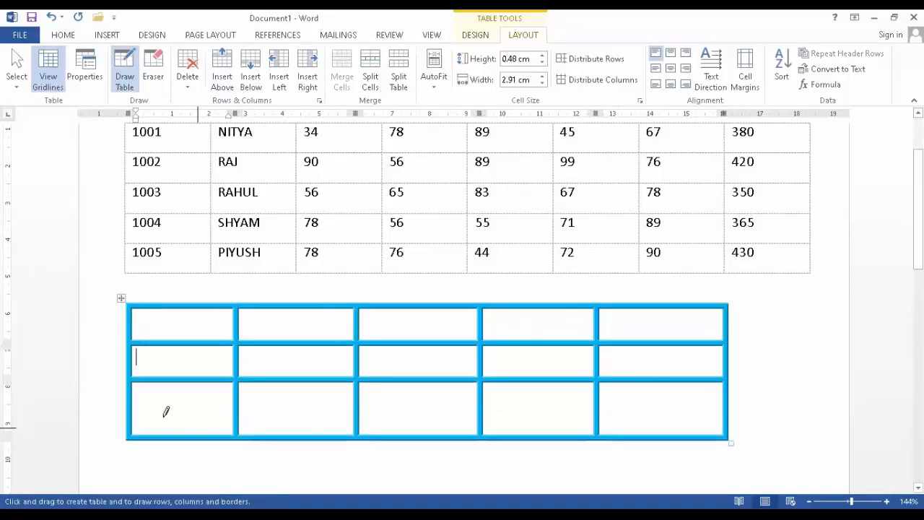
left_click_drag(137, 399, 699, 408)
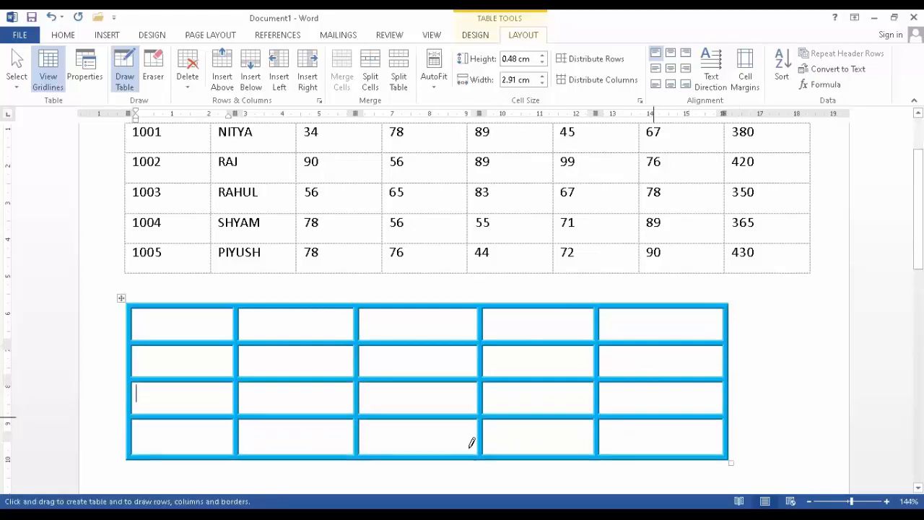
mouse_move(132, 431)
left_mouse_down()
mouse_move(484, 444)
mouse_move(652, 423)
mouse_move(639, 435)
left_mouse_up()
scroll(460, 375, "down", 2)
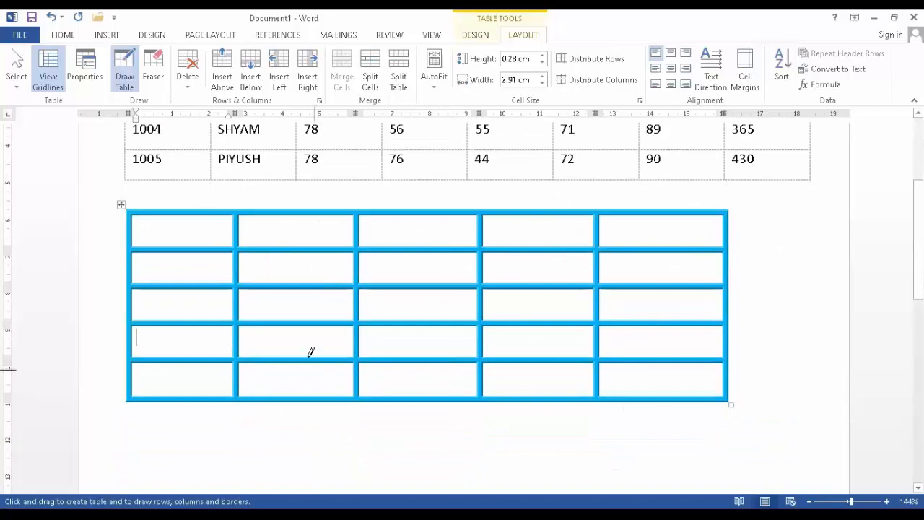
scroll(307, 351, "up", 1)
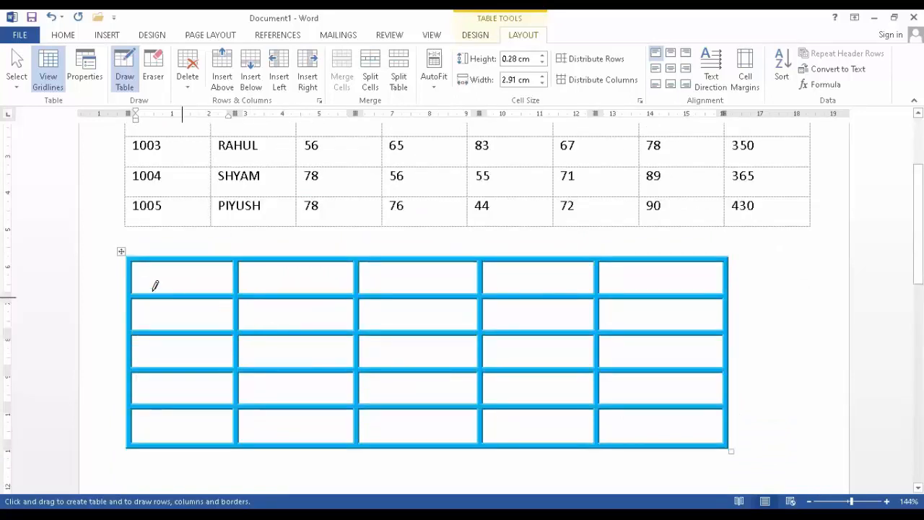
left_click(124, 78)
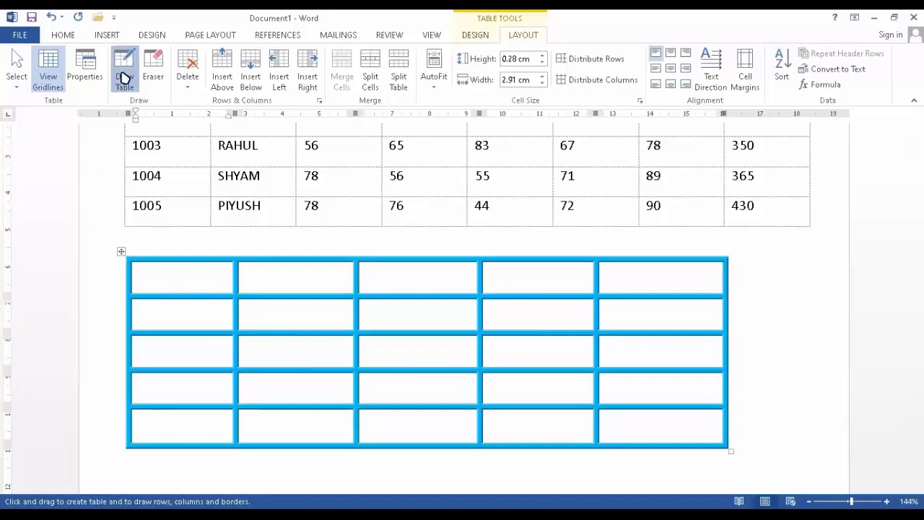
Erase the entire drawn table below the marks table with the Eraser
scroll(246, 346, "up", 4)
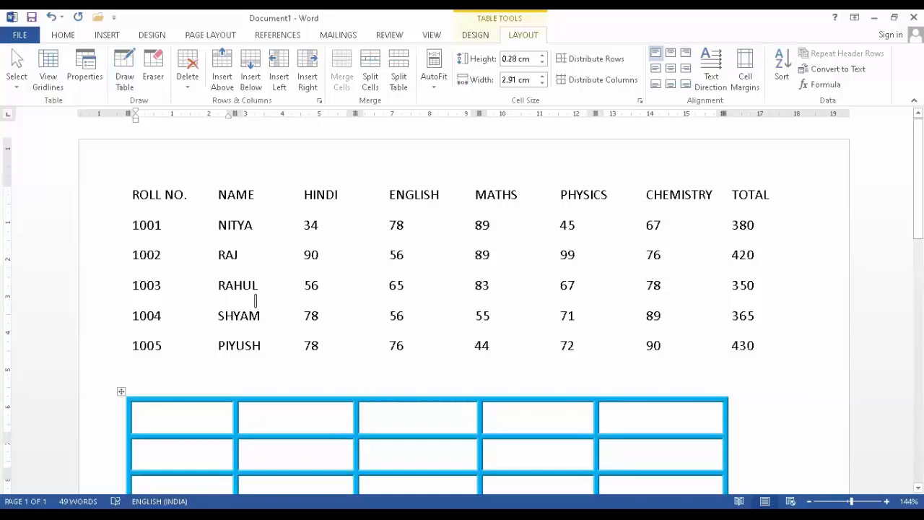
left_click(153, 70)
scroll(200, 262, "down", 3)
left_click_drag(138, 237, 473, 353)
mouse_move(176, 215)
left_mouse_down()
mouse_move(310, 238)
mouse_move(745, 250)
mouse_move(704, 399)
left_mouse_up()
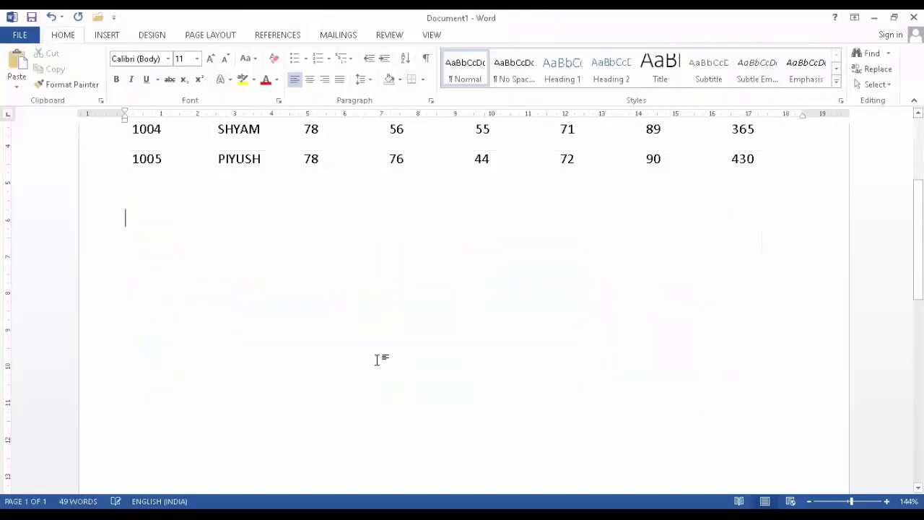
scroll(355, 345, "up", 4)
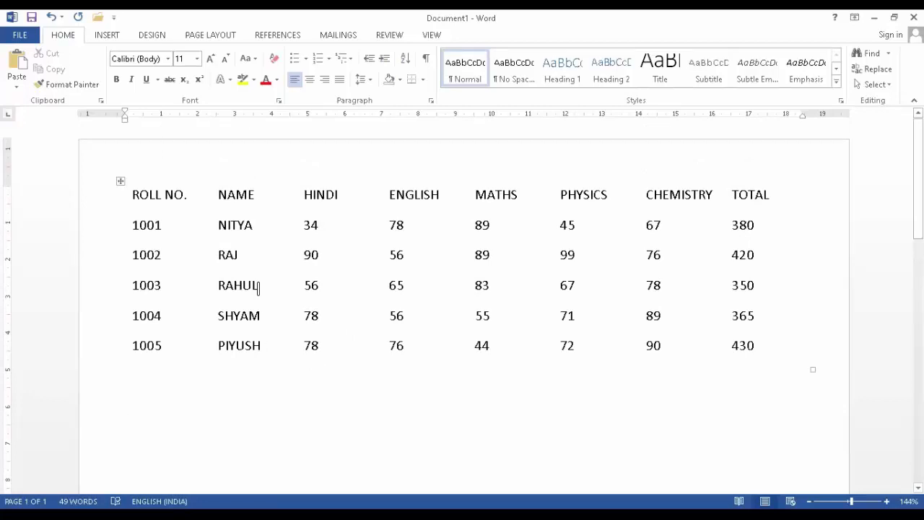
Select the whole marks table and apply the 3 pt blue borders to all of its cells
left_click(120, 178)
left_click(520, 36)
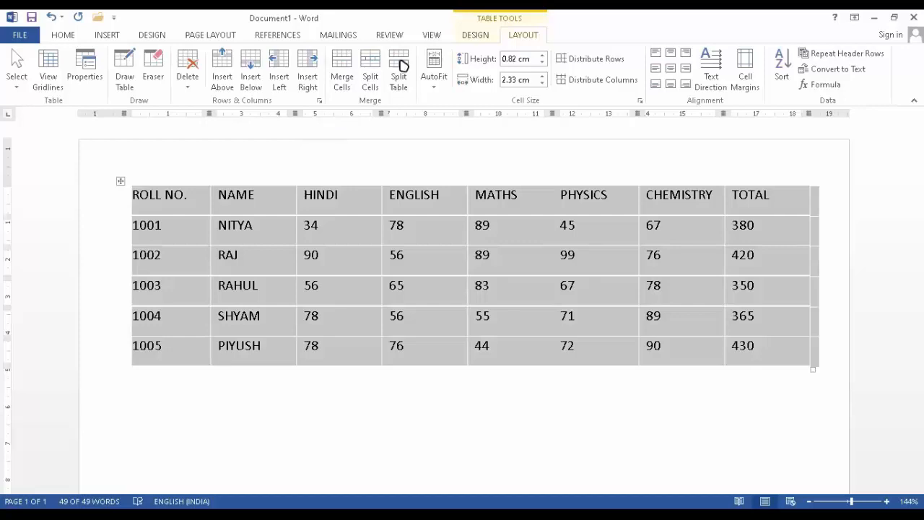
left_click(242, 198)
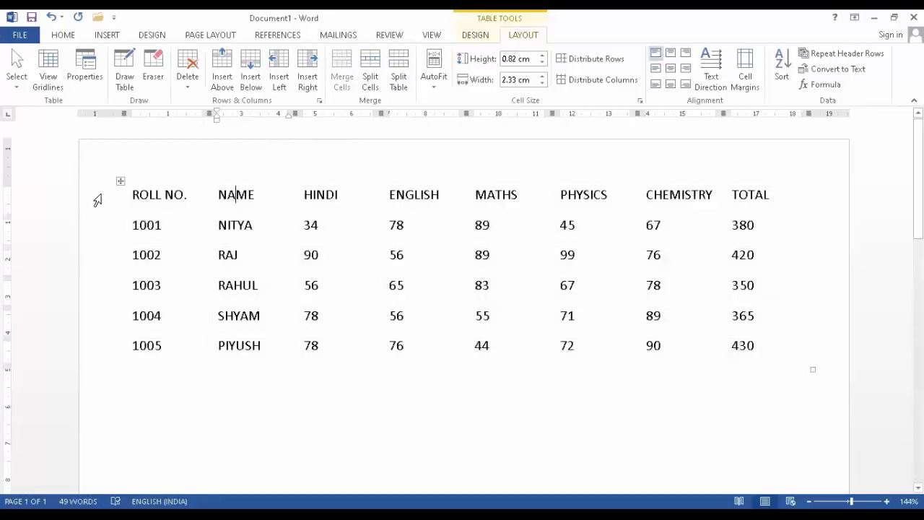
left_click(120, 181)
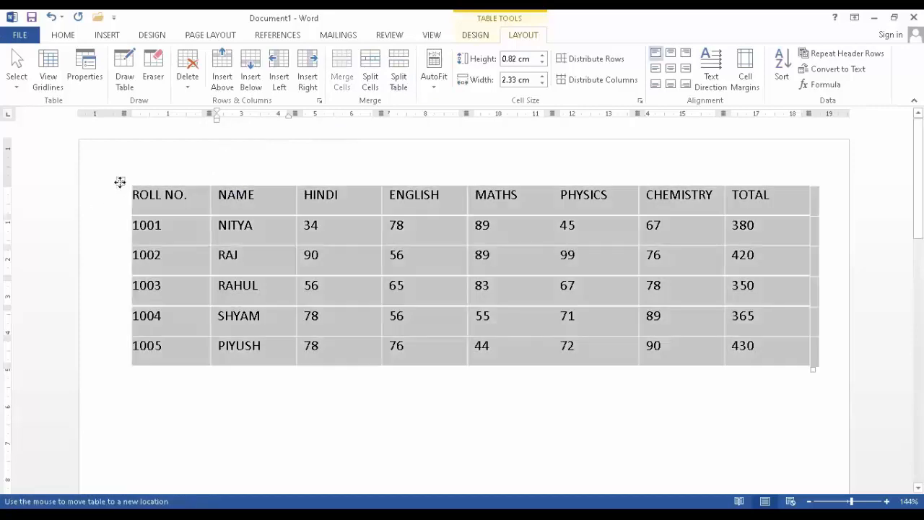
left_click(481, 36)
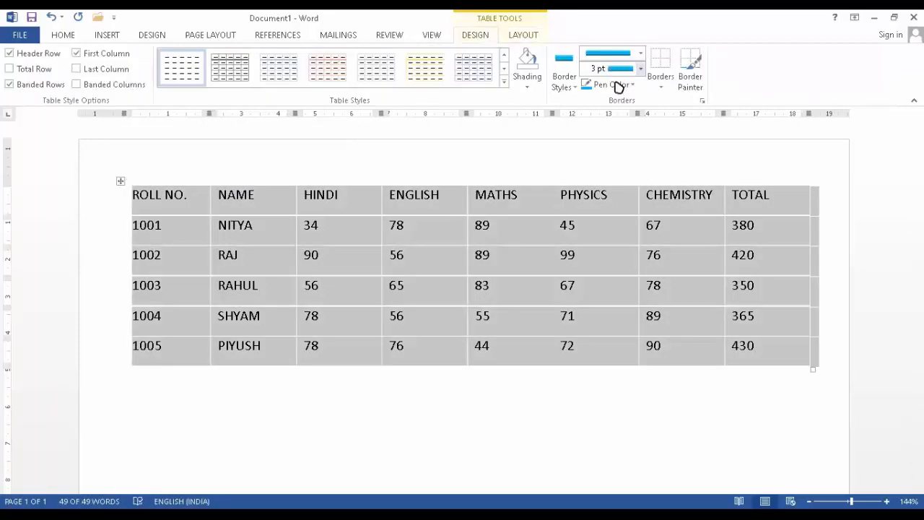
left_click(663, 88)
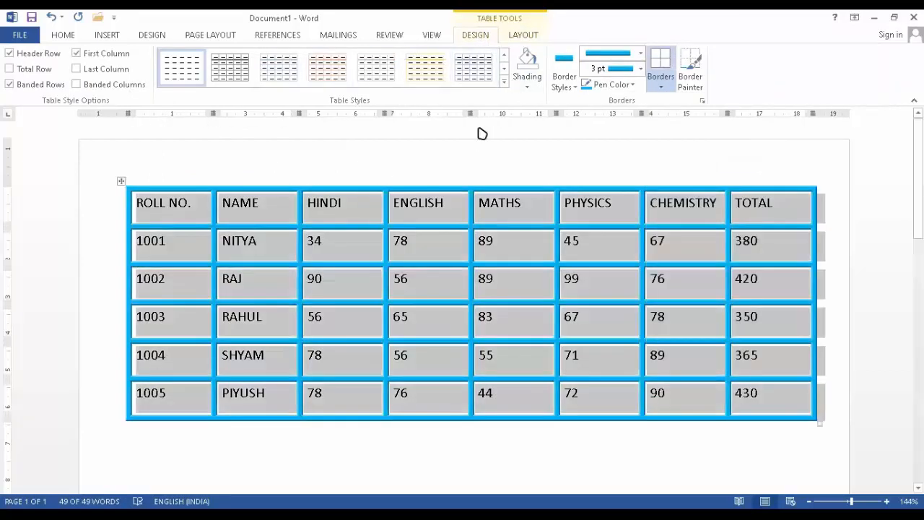
Select the ROLL NO. column and the row of roll number 1003 directly in the table
left_click(524, 35)
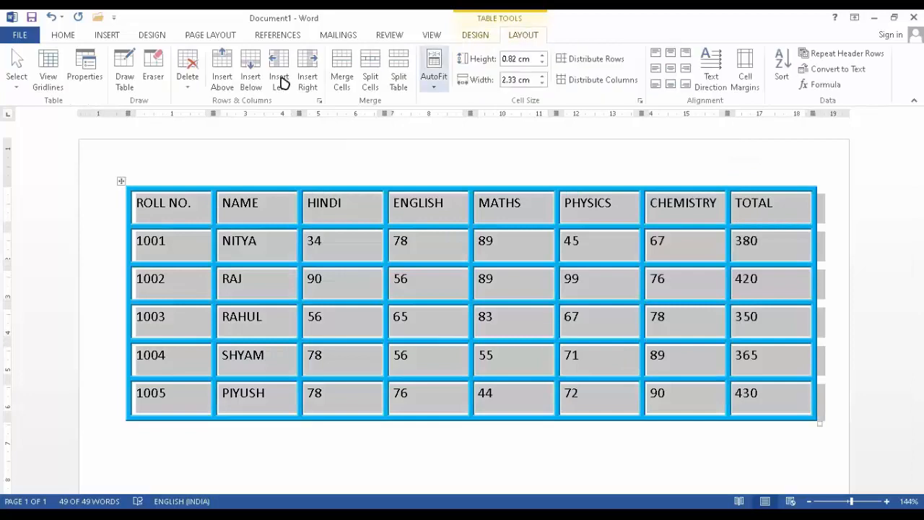
left_click(147, 199)
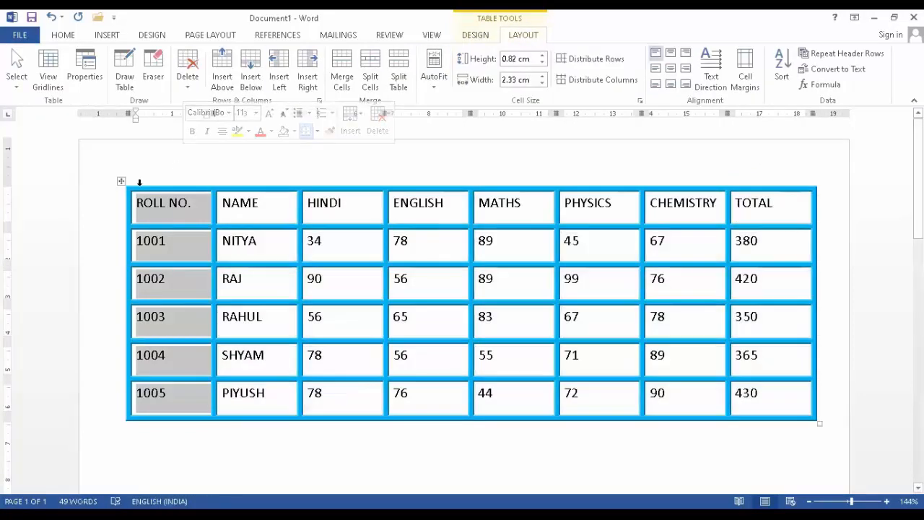
left_click(109, 316)
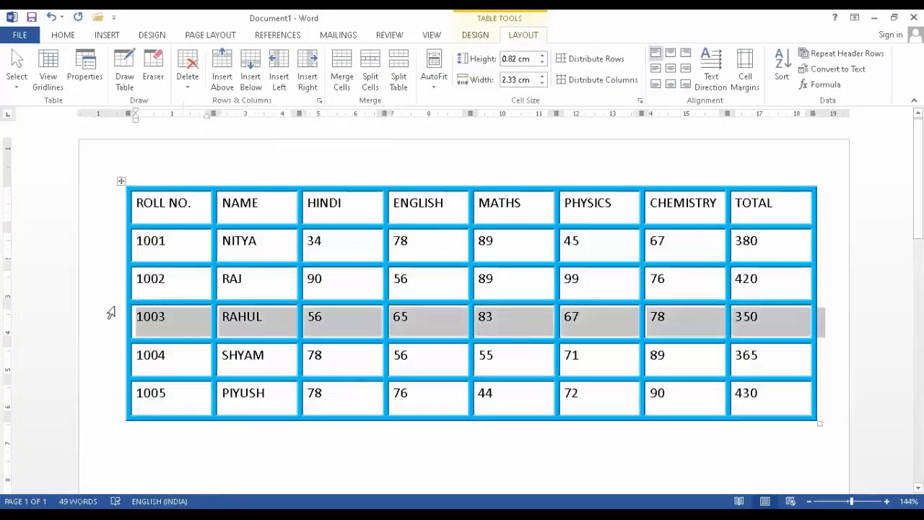
View the row and column insertion options for the NAME header cell without choosing any
left_click(289, 214)
right_click(392, 331)
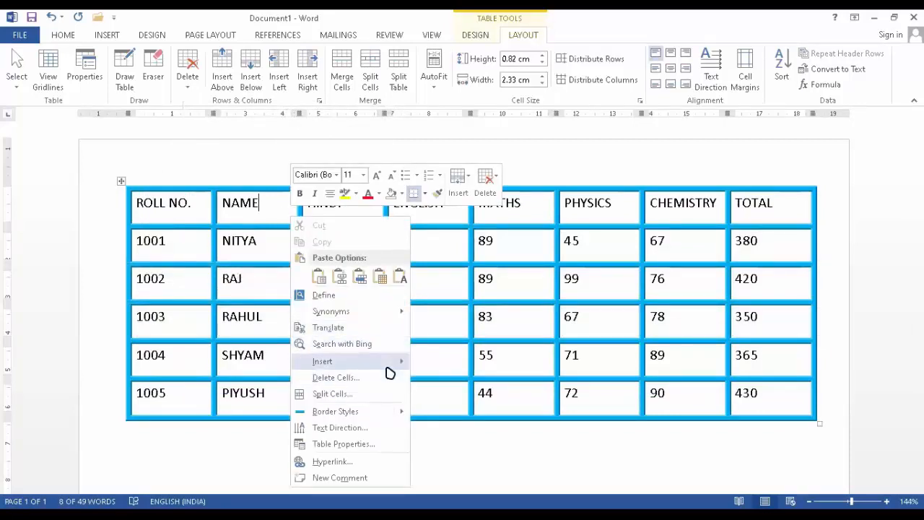
mouse_move(402, 367)
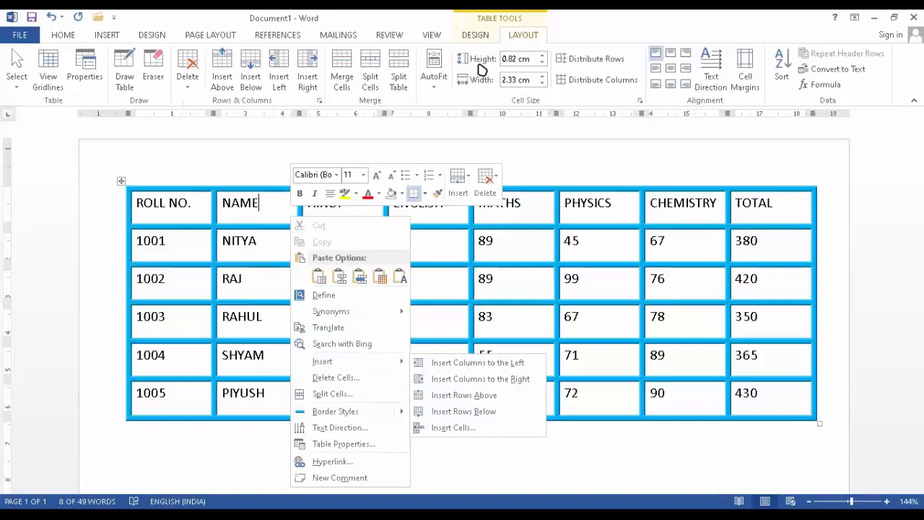
key("Escape")
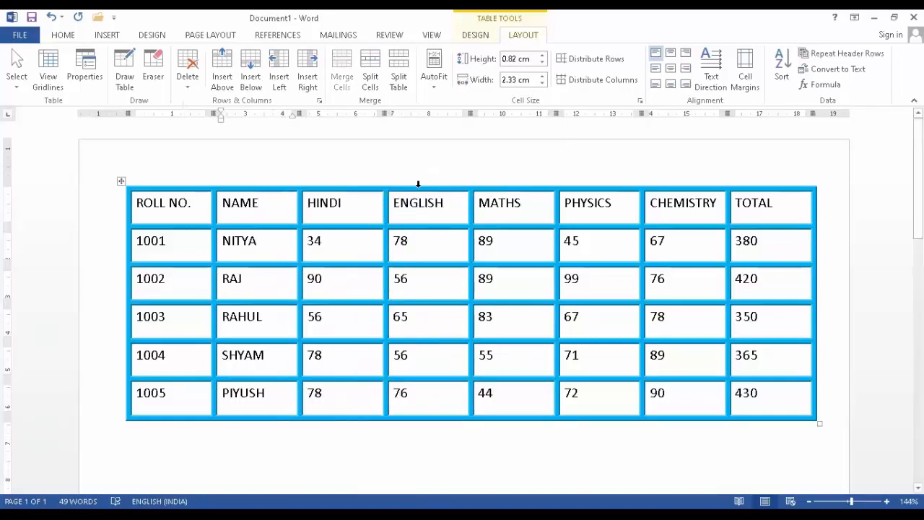
Try inserting an empty row above the header row and another directly below the inserted one, and undo both
left_click_drag(153, 210, 708, 209)
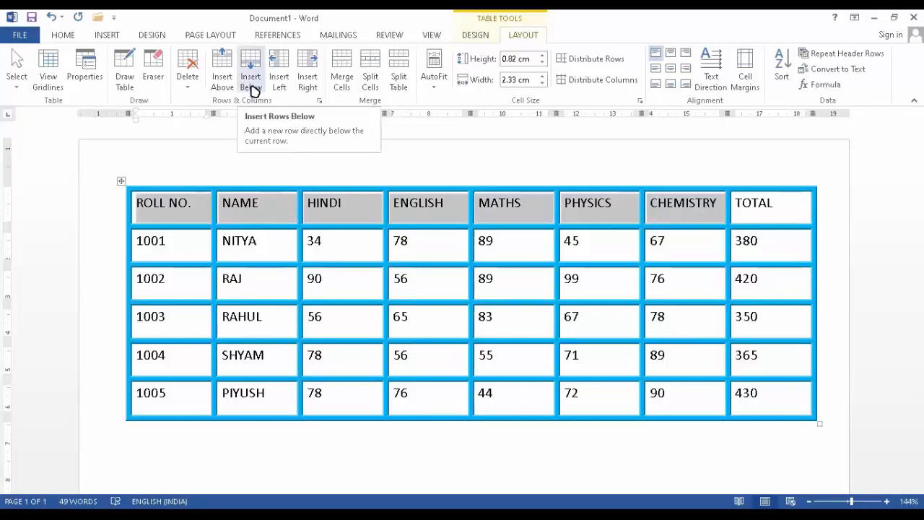
left_click(231, 78)
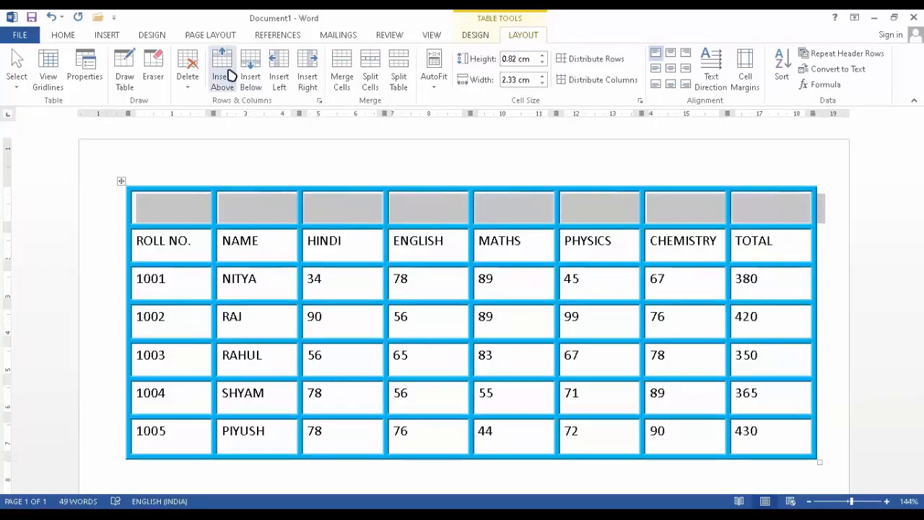
left_click(245, 80)
key("ctrl+z")
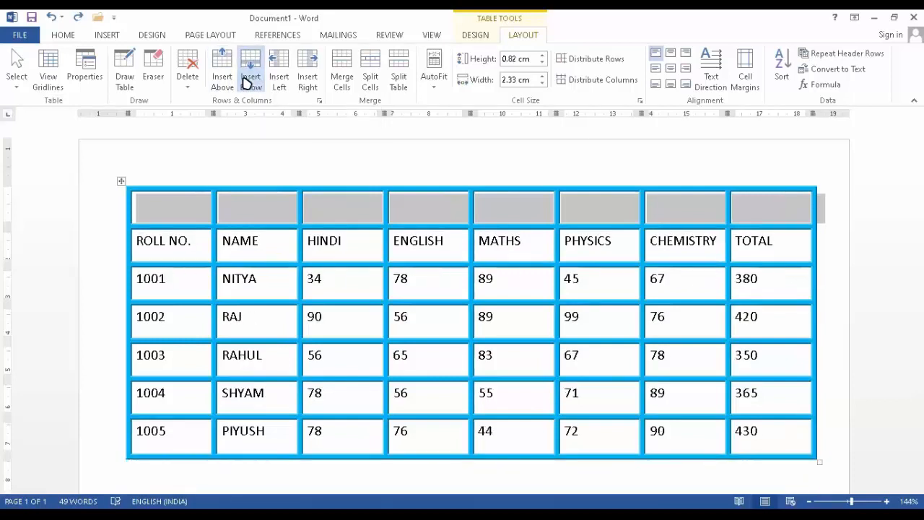
key("ctrl+z")
Try inserting an empty row directly below the header row, and undo it
left_click(186, 69)
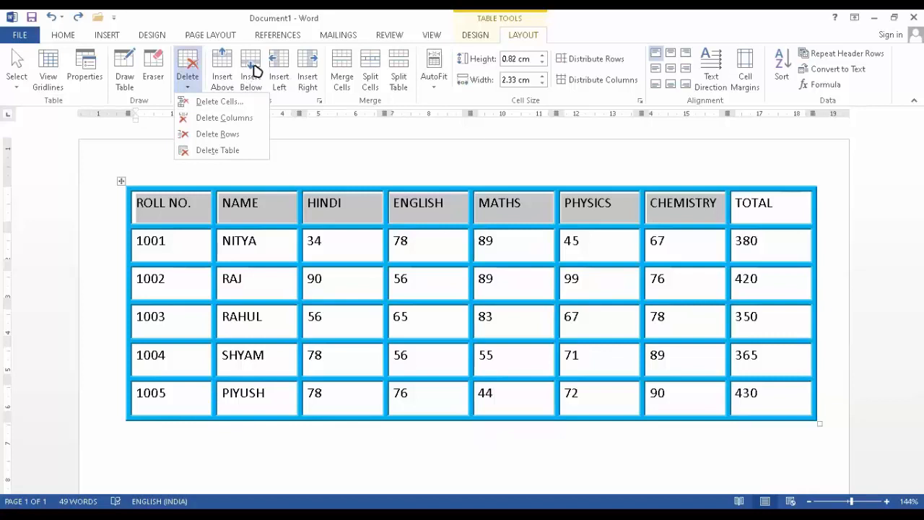
left_click(257, 70)
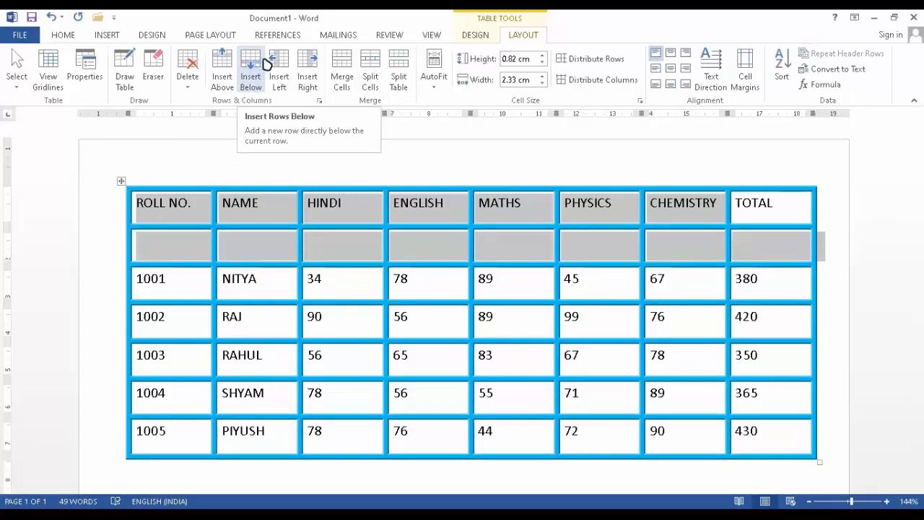
key("ctrl+z")
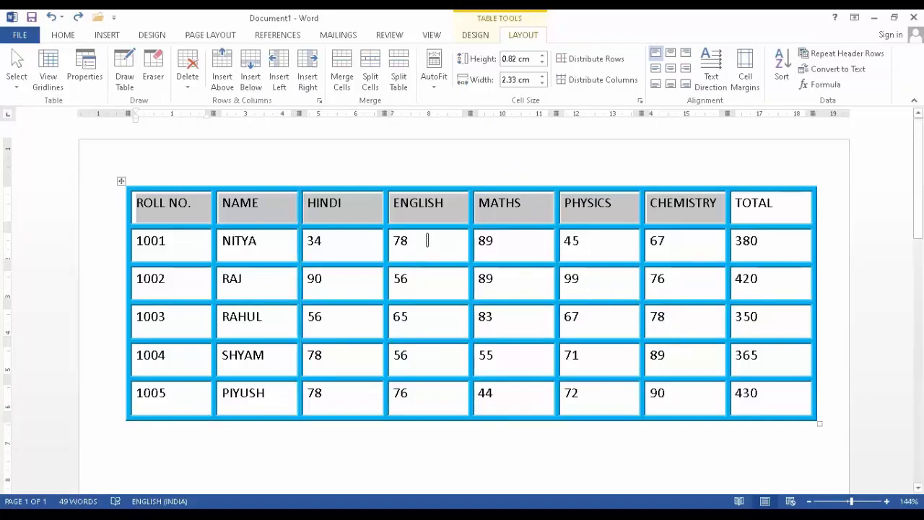
Insert a column between NAME and HINDI, head it CLASS, and enter 12th for all five students
left_click(345, 217)
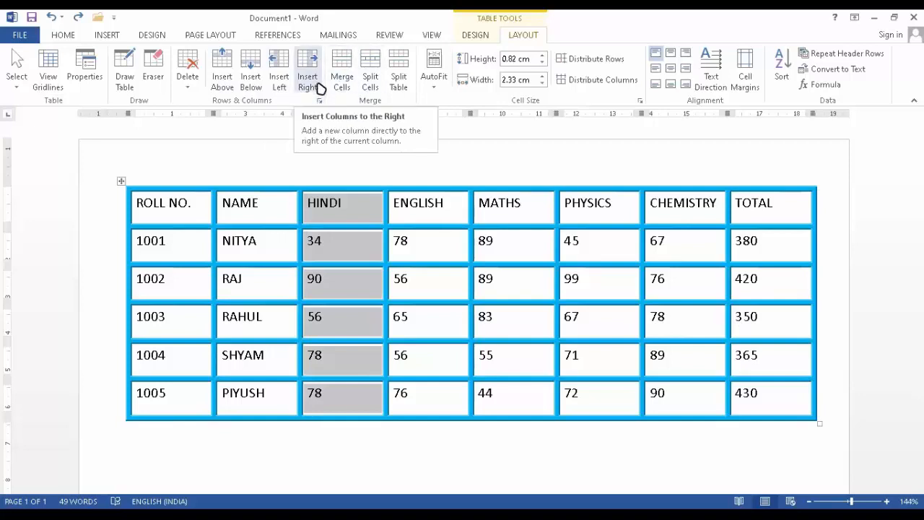
left_click(280, 69)
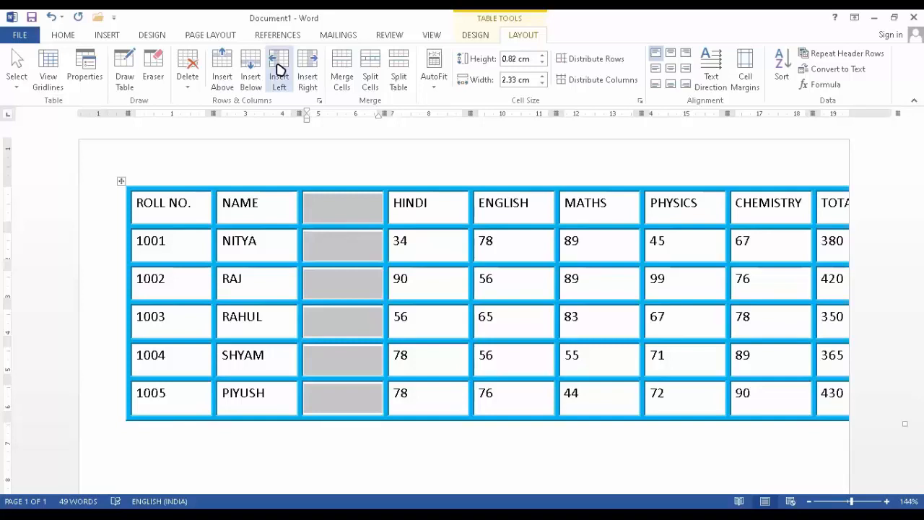
left_click(329, 213)
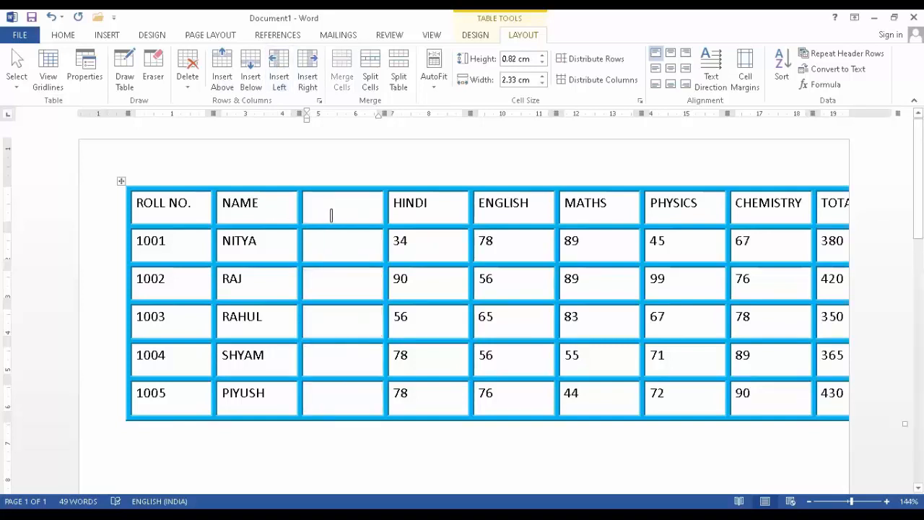
type("C")
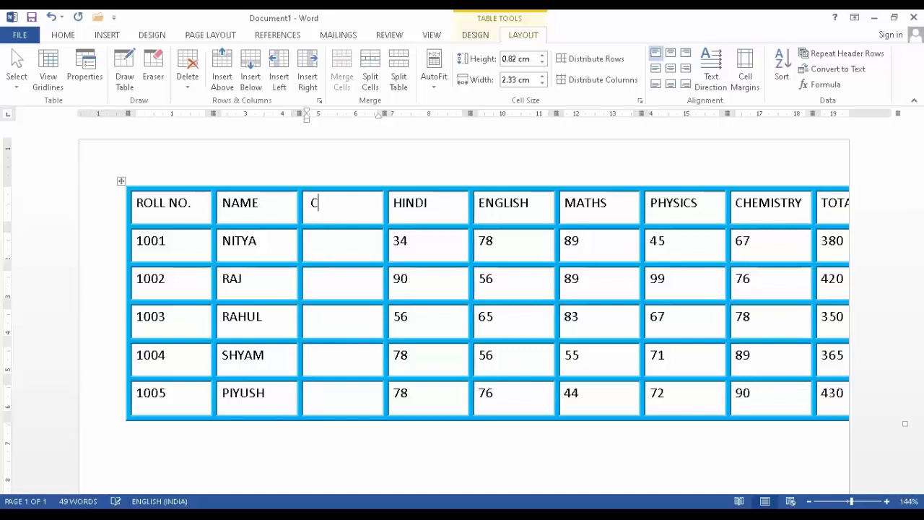
type("LASS")
key("Down")
type("12th")
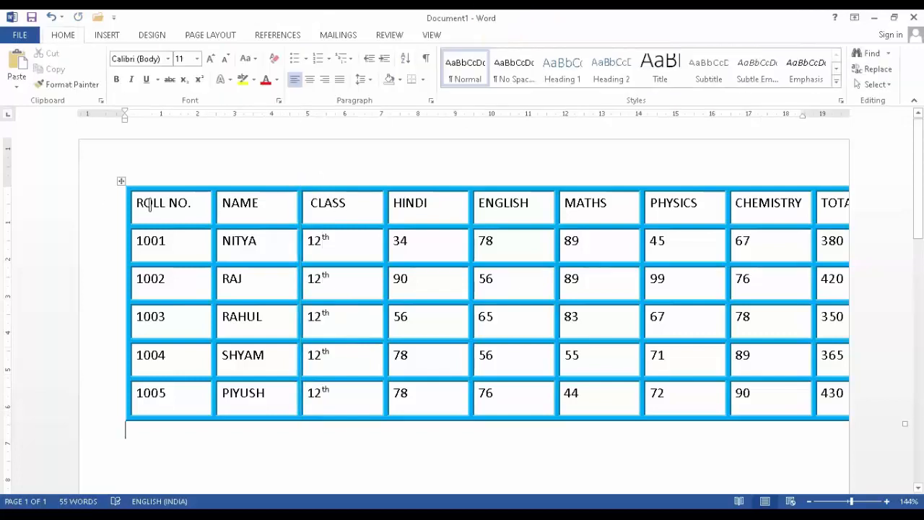
Select the whole marks table including the CLASS column
left_click(121, 180)
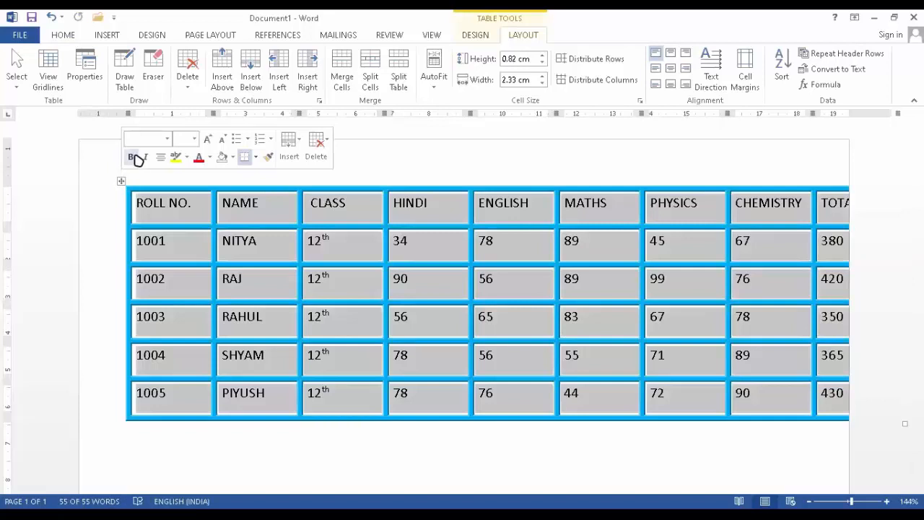
left_click(312, 452)
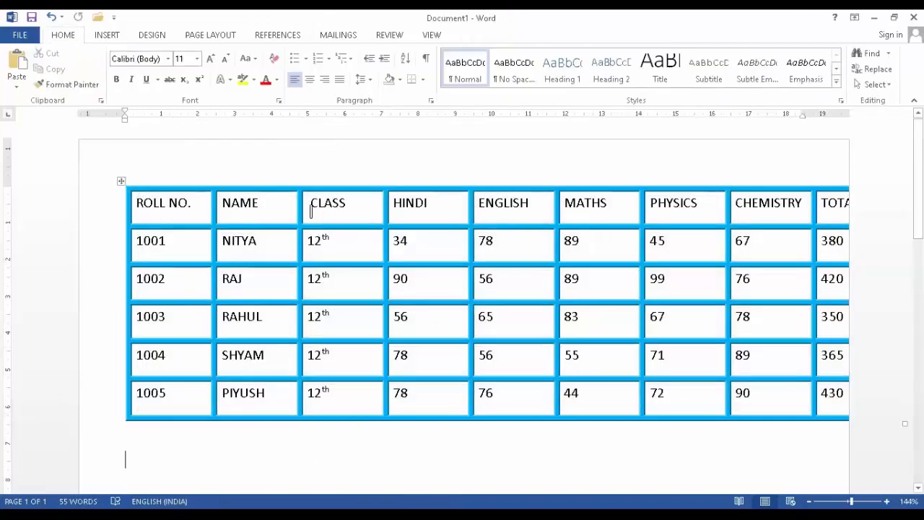
right_click(318, 213)
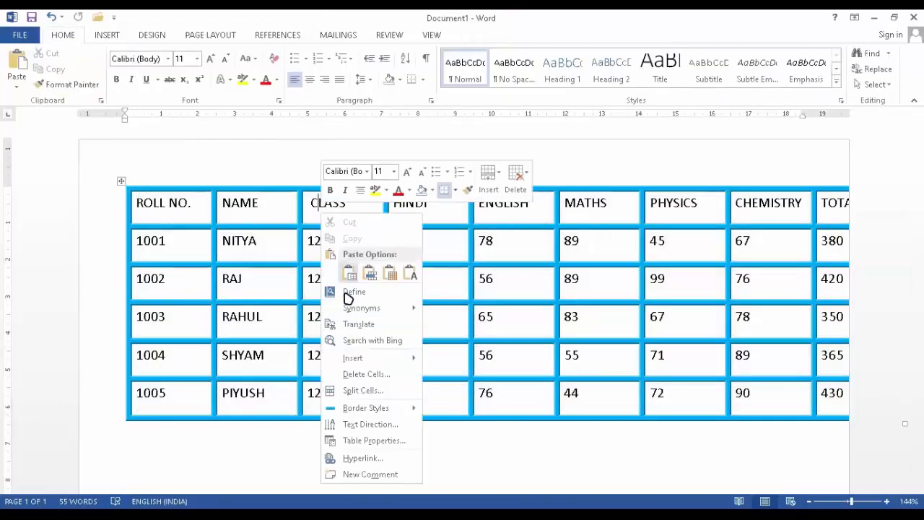
left_click(370, 357)
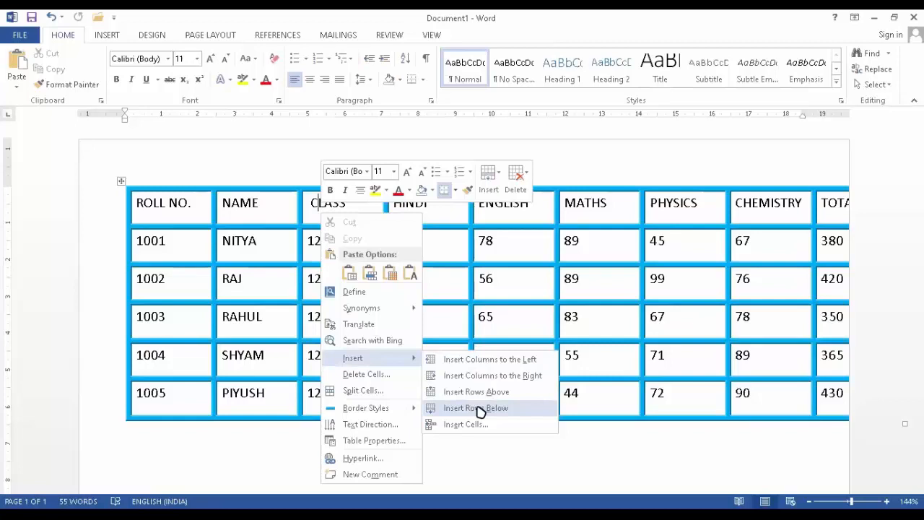
key("Escape")
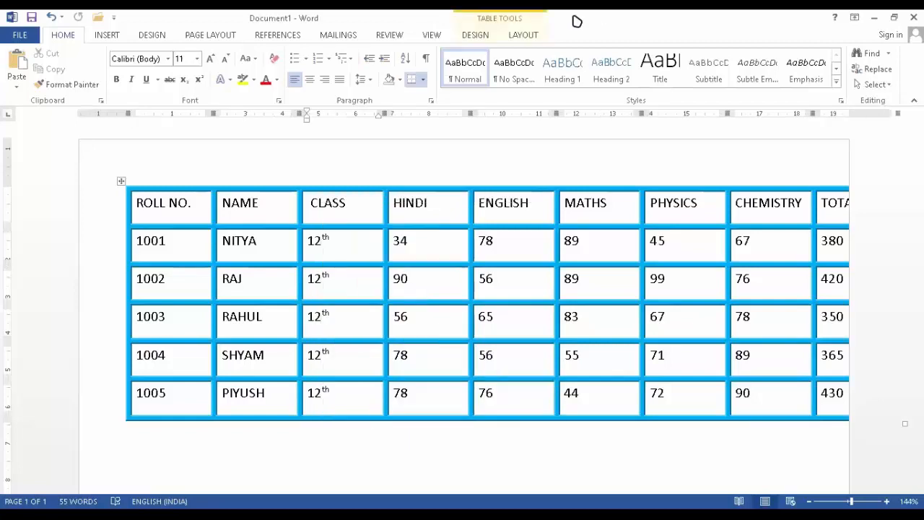
Delete the whole CLASS column from the marks table, and undo the deletion
left_click(479, 37)
left_click(508, 36)
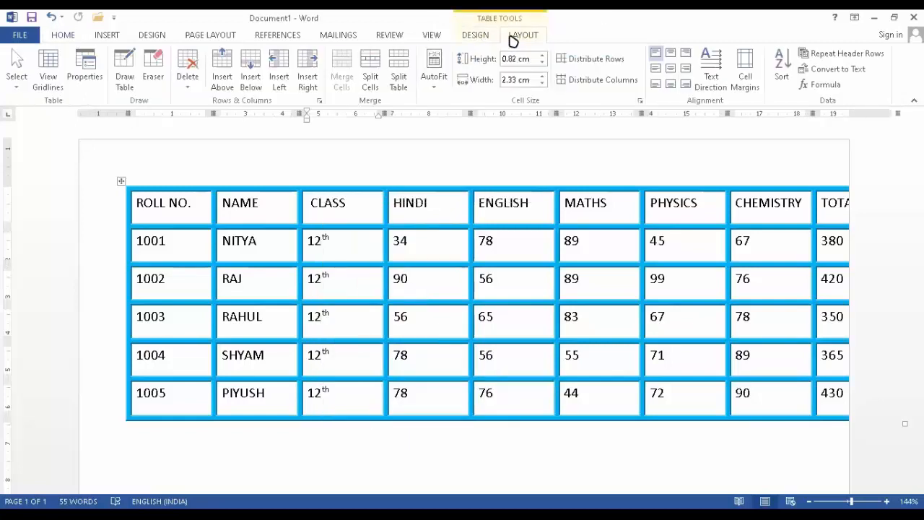
left_click(192, 90)
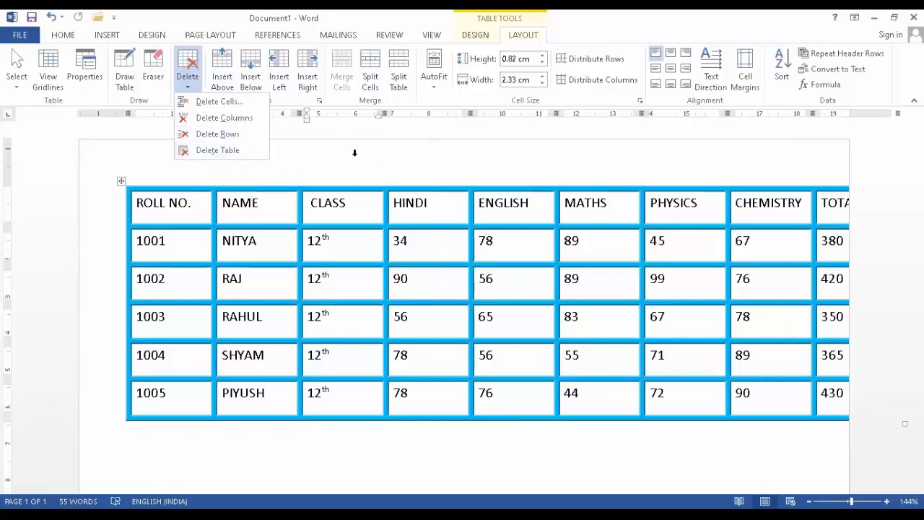
left_click(251, 241)
left_click_drag(345, 203, 343, 402)
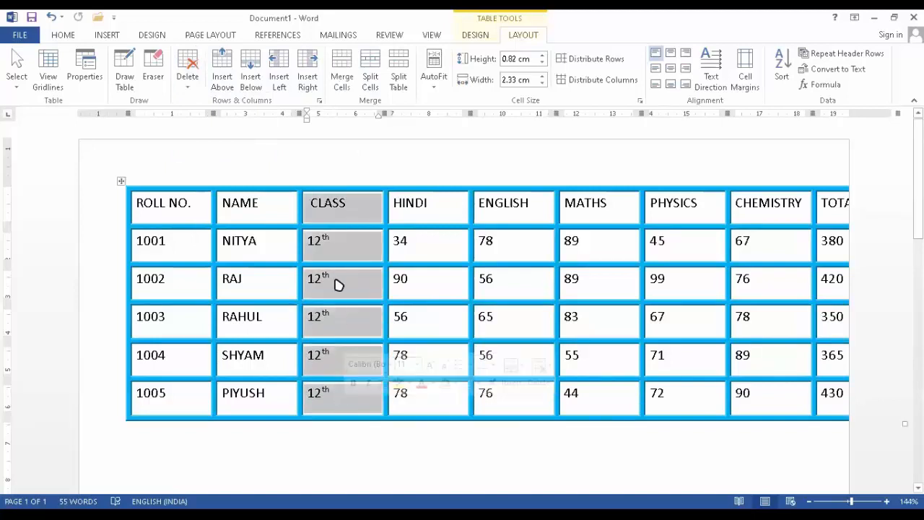
left_click(187, 89)
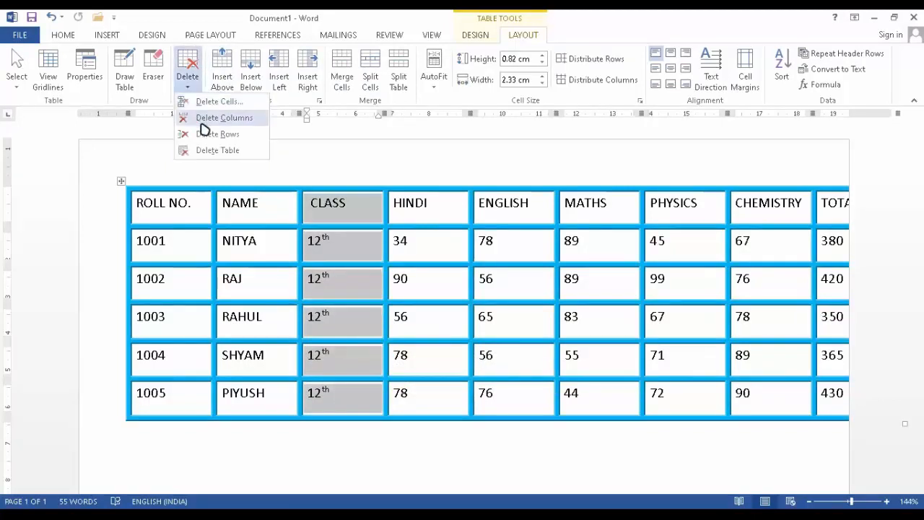
left_click(245, 120)
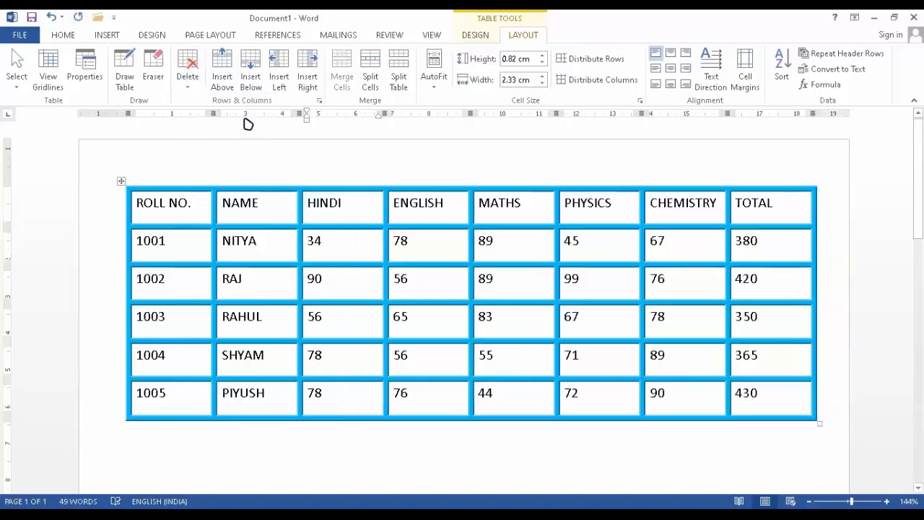
key("ctrl+z")
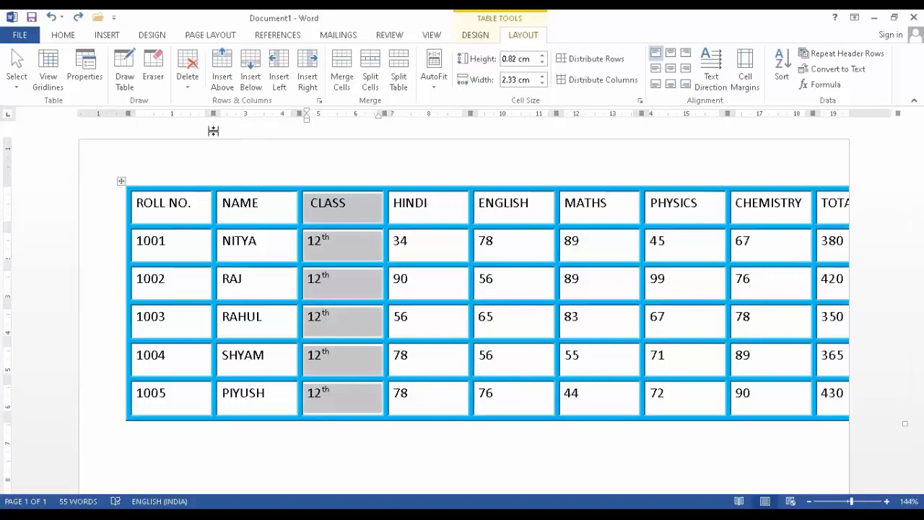
Delete the table's header row together with the row for roll number 1001, and undo the deletion
left_click(173, 184)
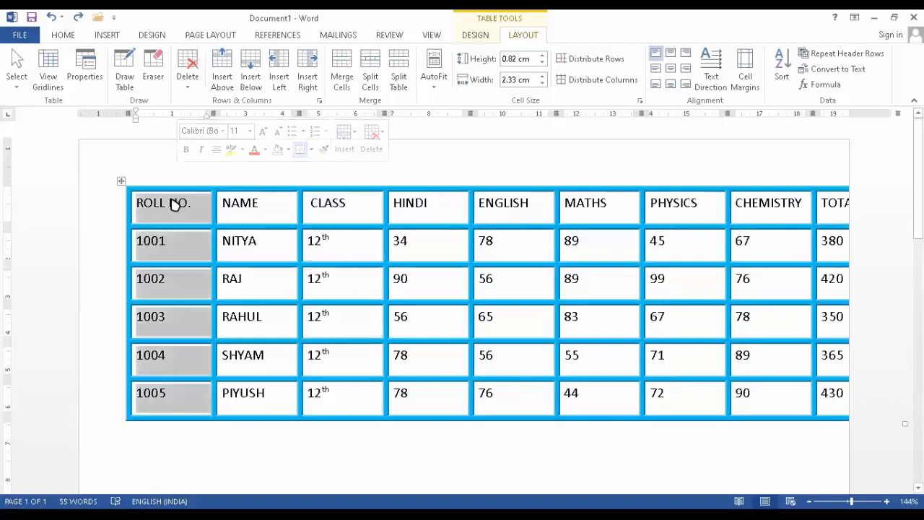
left_click(218, 170)
left_click(175, 204)
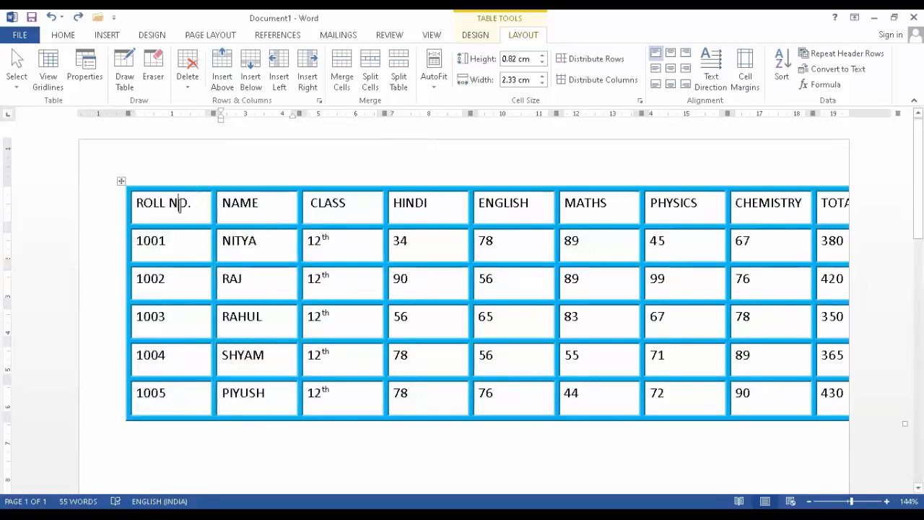
left_click_drag(175, 204, 196, 239)
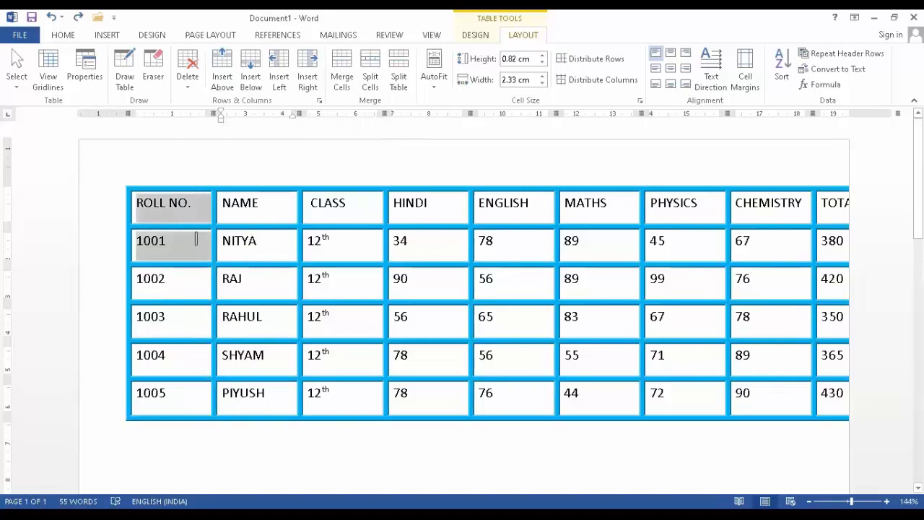
left_click(191, 90)
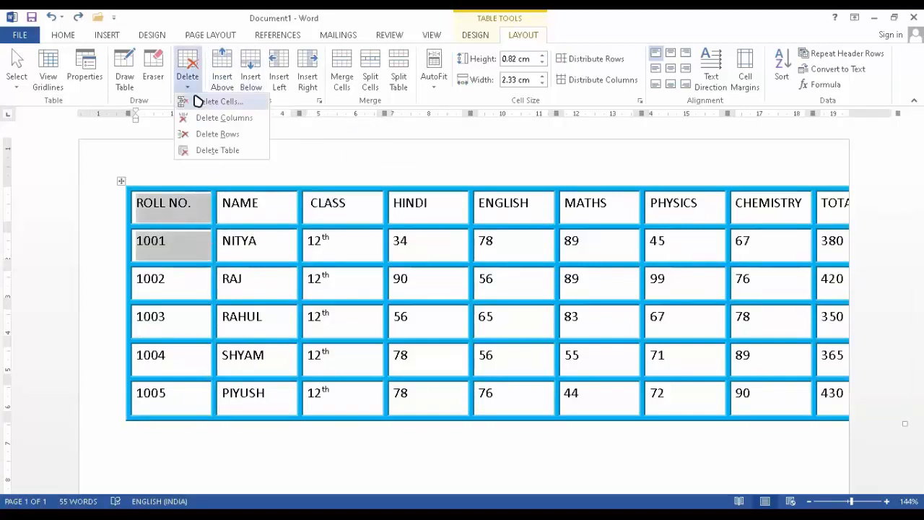
left_click(221, 139)
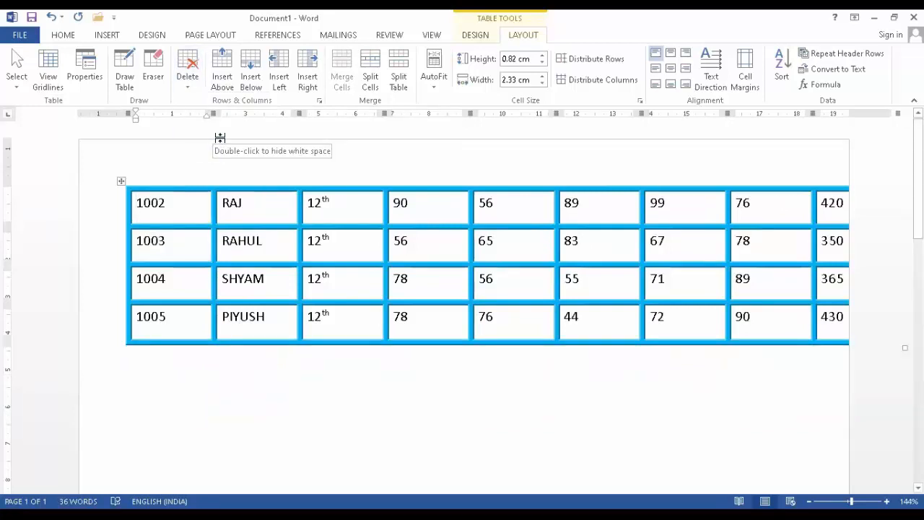
key("ctrl+z")
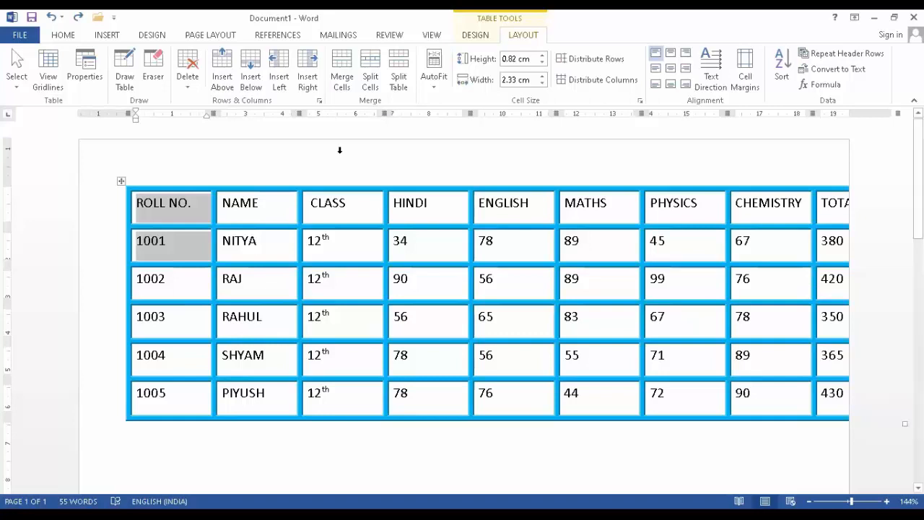
Insert a blank row above the table's header row and merge all its cells into one
left_click(221, 155)
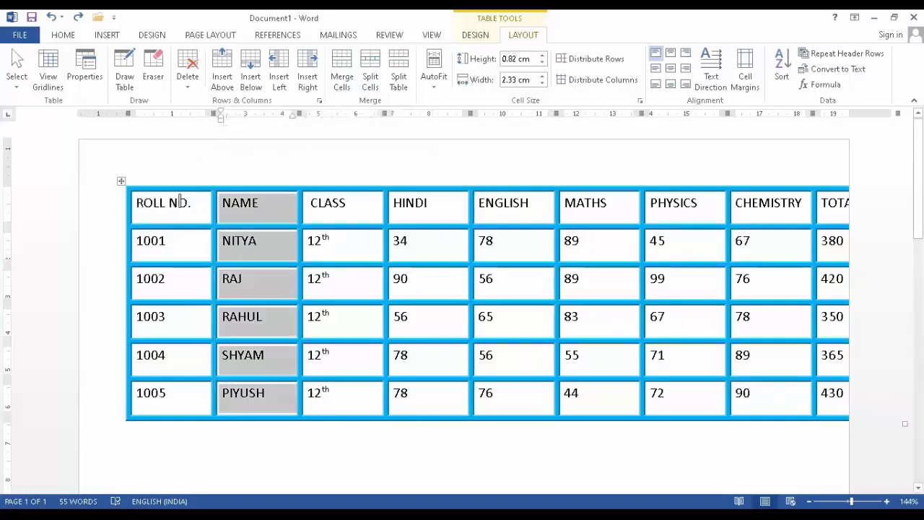
left_click(313, 203, "shift")
right_click(313, 205)
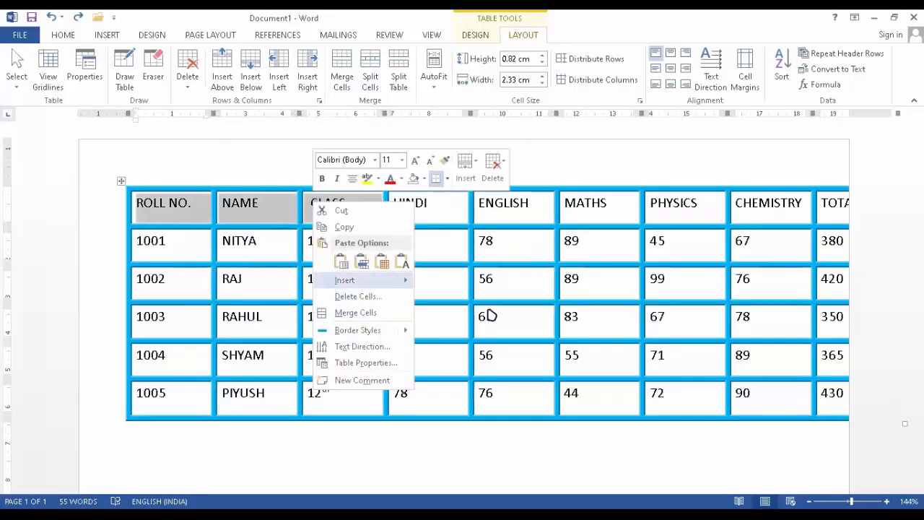
left_click(385, 281)
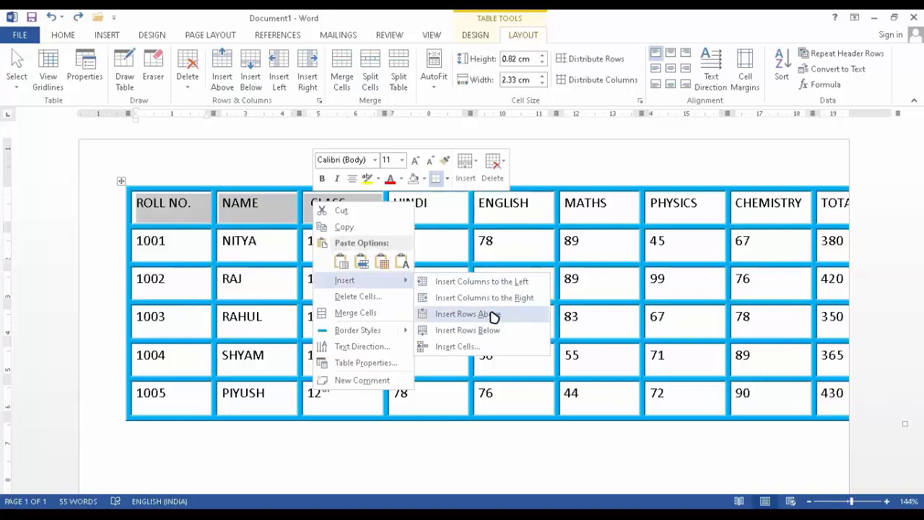
left_click(494, 315)
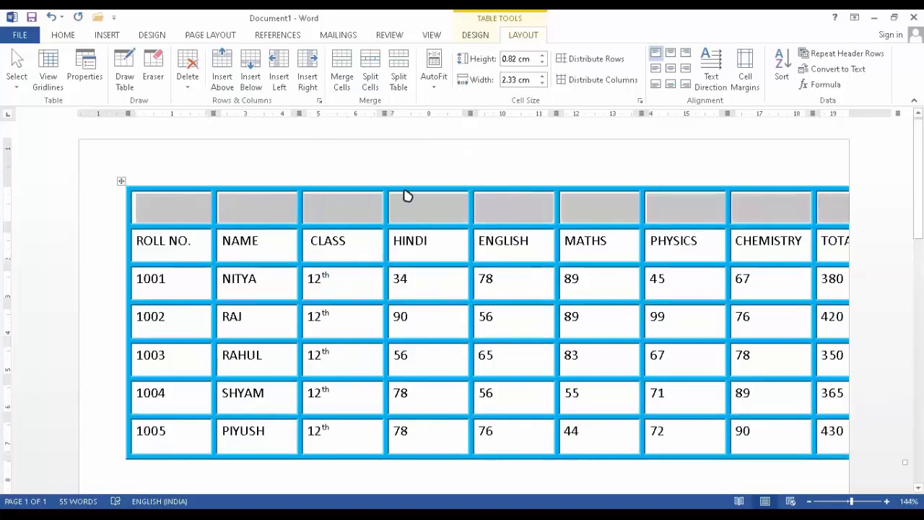
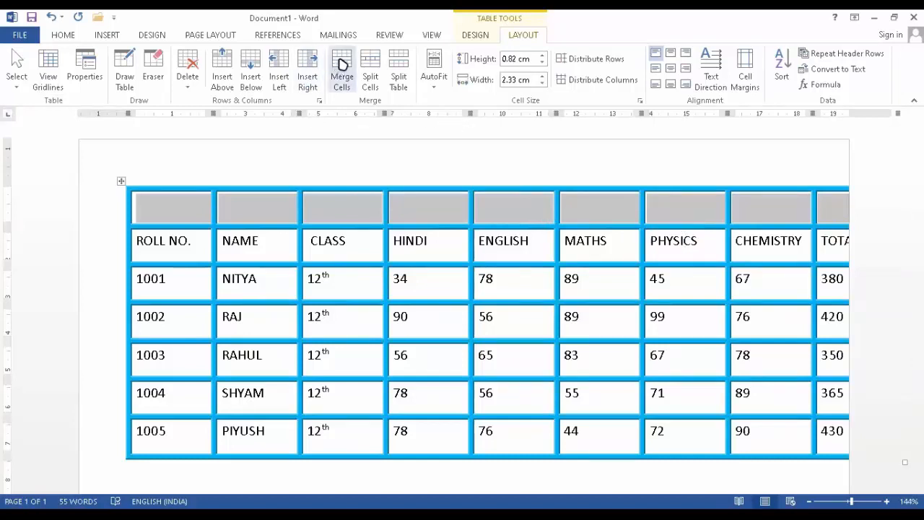
left_click(341, 72)
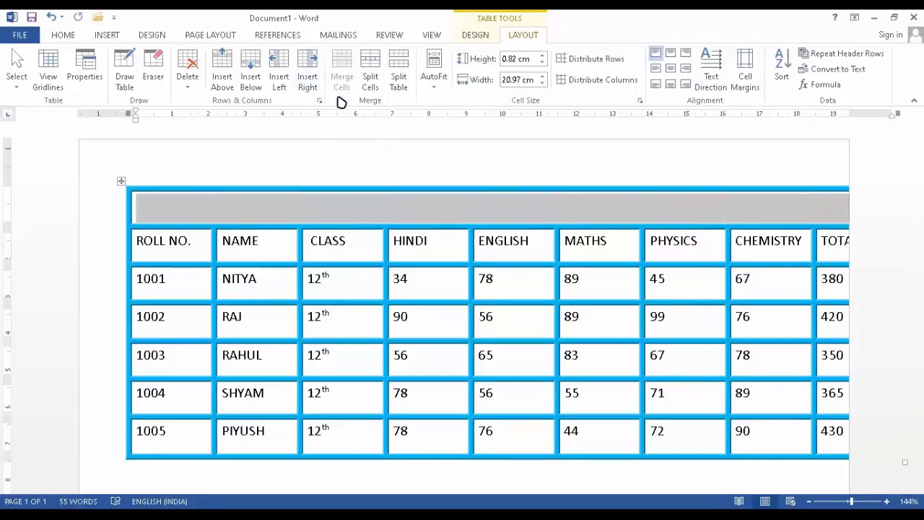
Enter the title "RESULT CALCUCALATION IN HALF YESARLY EXAM" in the merged top row
left_click(372, 206)
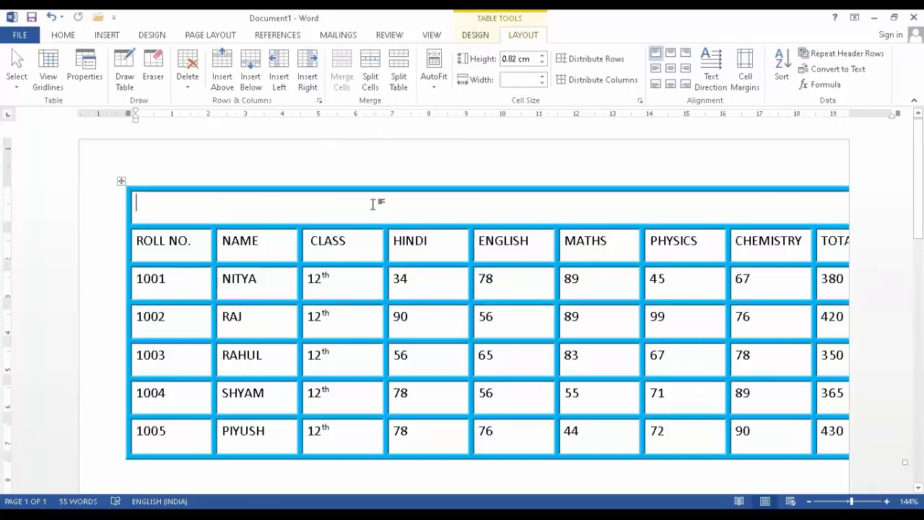
type("R")
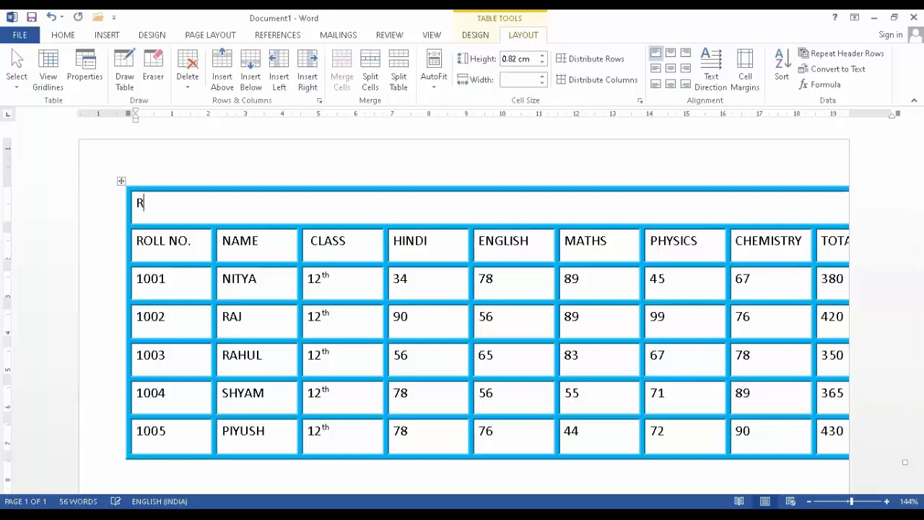
type("ESULT CALCU")
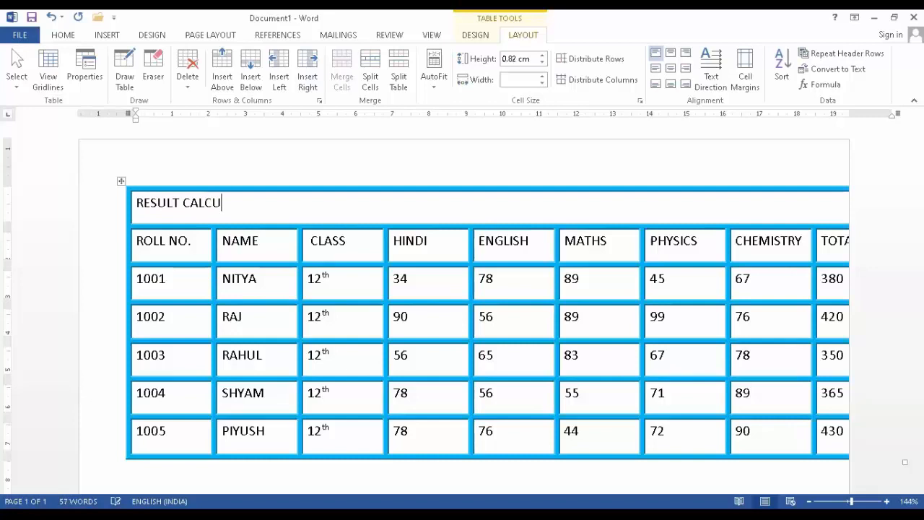
type("CALATION IN HA")
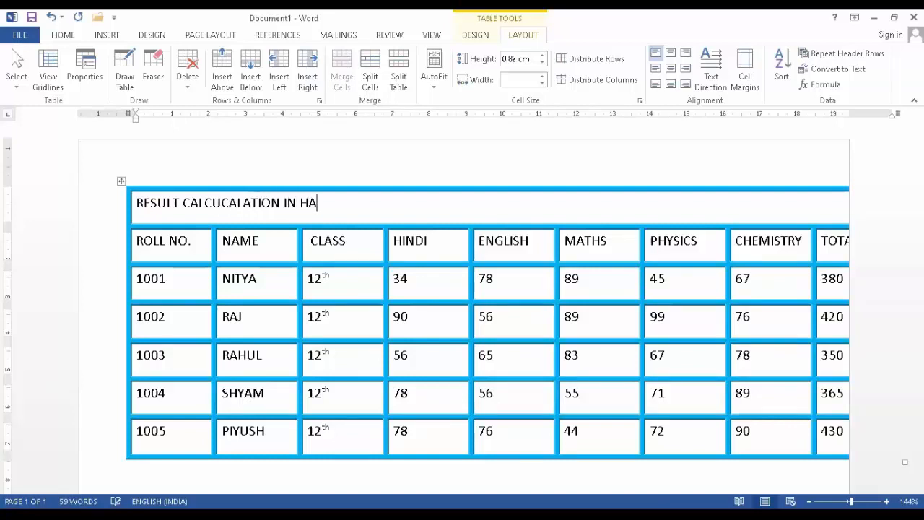
type("LF YESARLY EXAM")
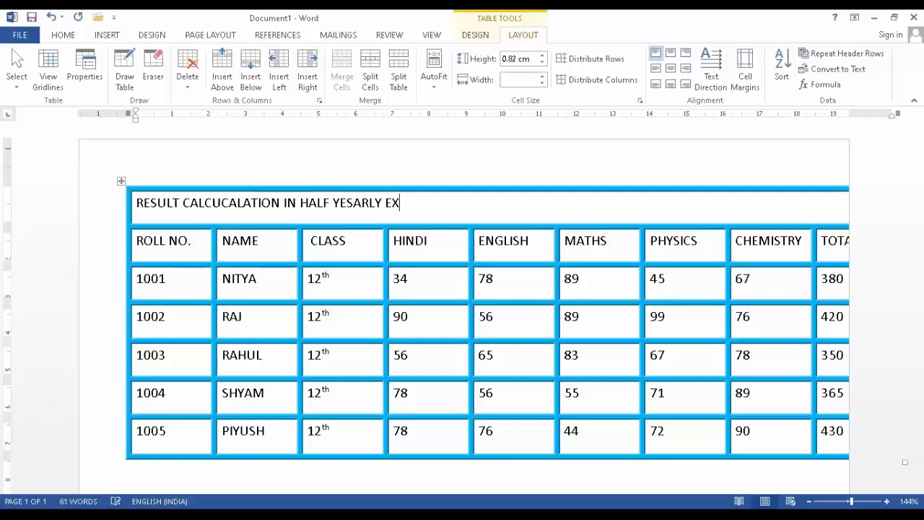
Format the whole title text in the merged top row as bold, size 20 and centred
left_click(97, 258)
left_click(400, 203)
left_click_drag(486, 202, 283, 202)
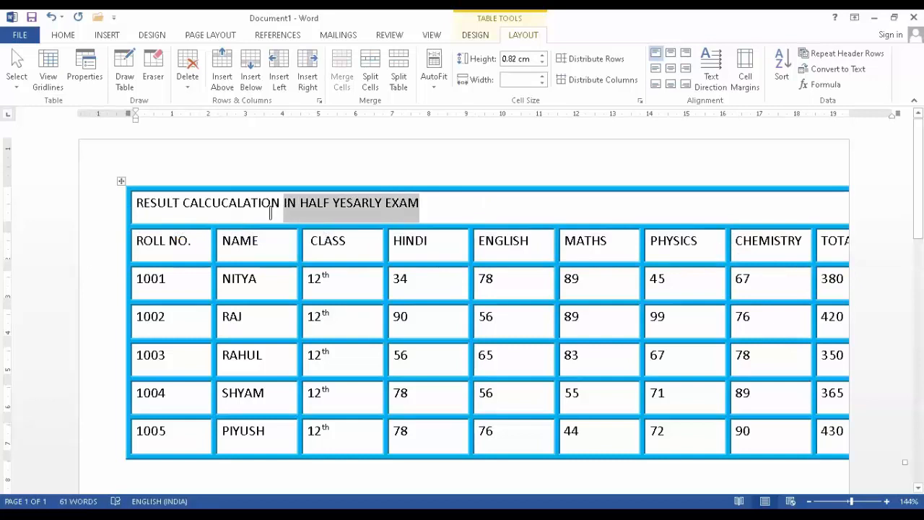
left_click(136, 203)
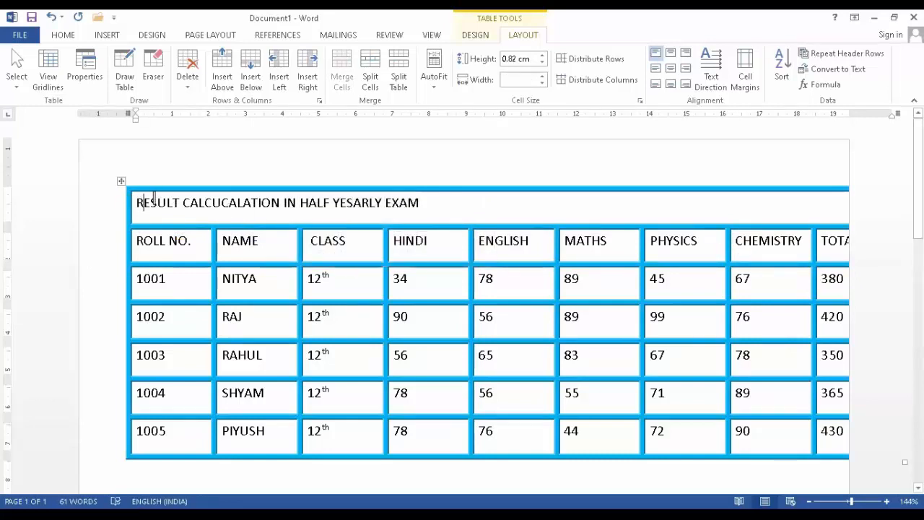
left_click_drag(137, 203, 568, 202)
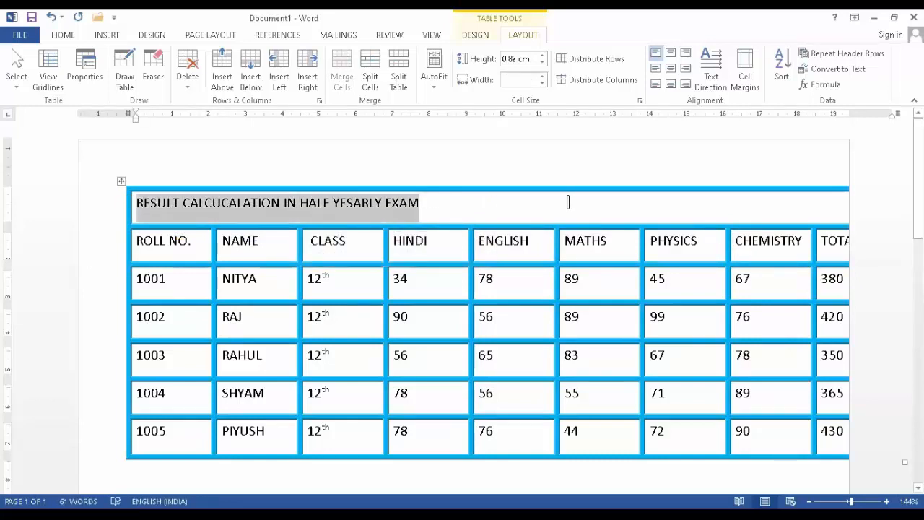
left_click(90, 36)
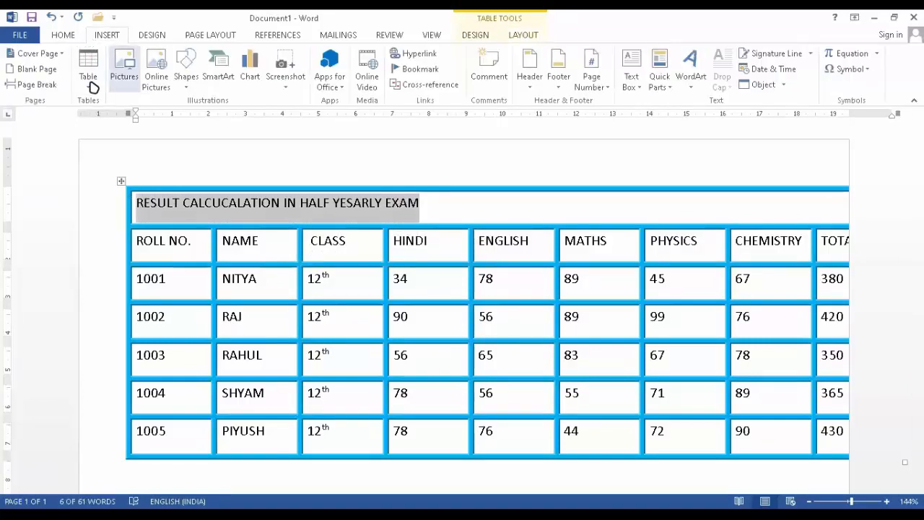
left_click(62, 36)
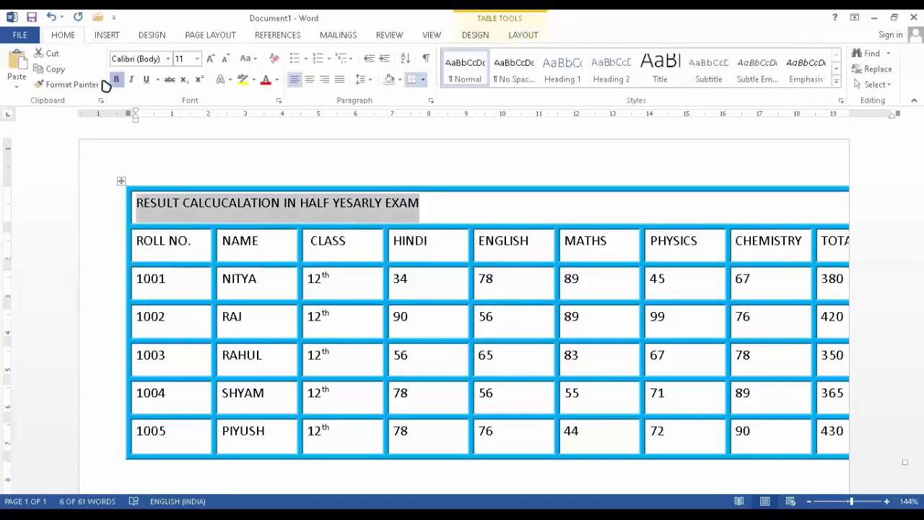
left_click(117, 80)
left_click(211, 58)
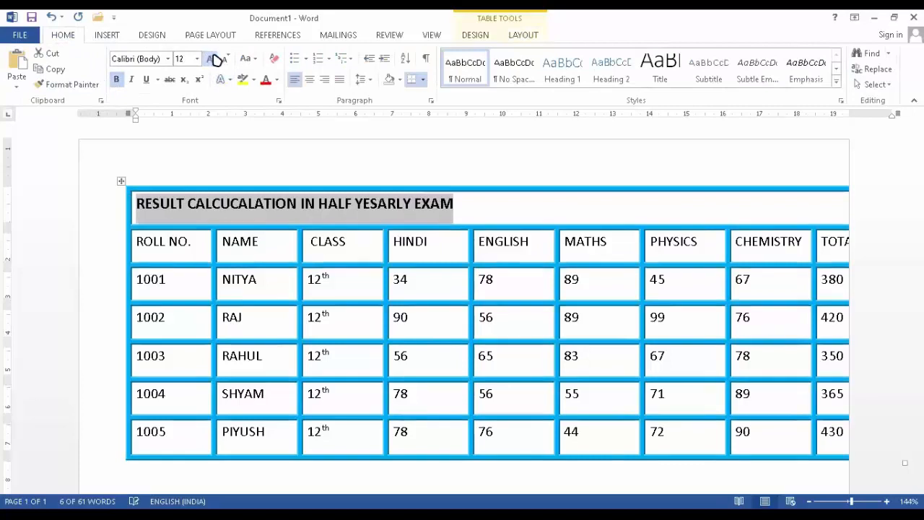
left_click(211, 58)
left_click(211, 59)
left_click(214, 60)
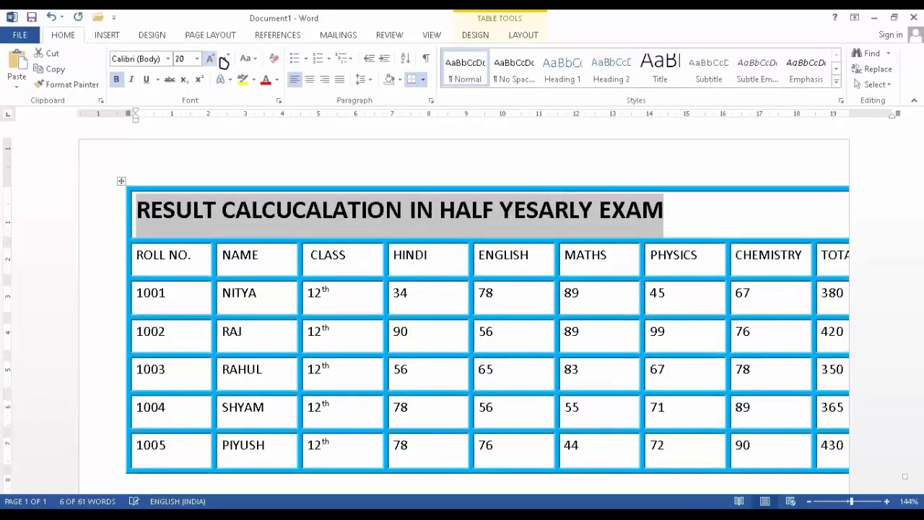
left_click(309, 80)
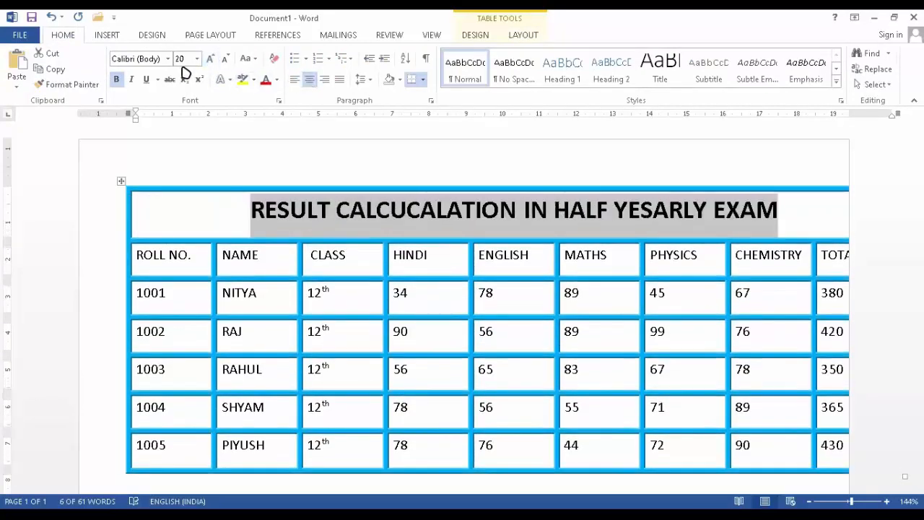
Shade the merged title row of the table with the standard light blue colour
left_click(254, 80)
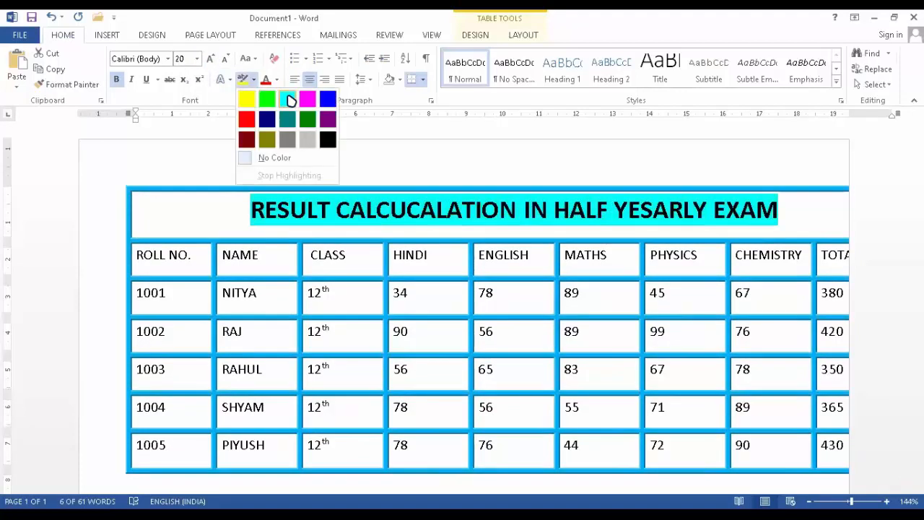
left_click(254, 80)
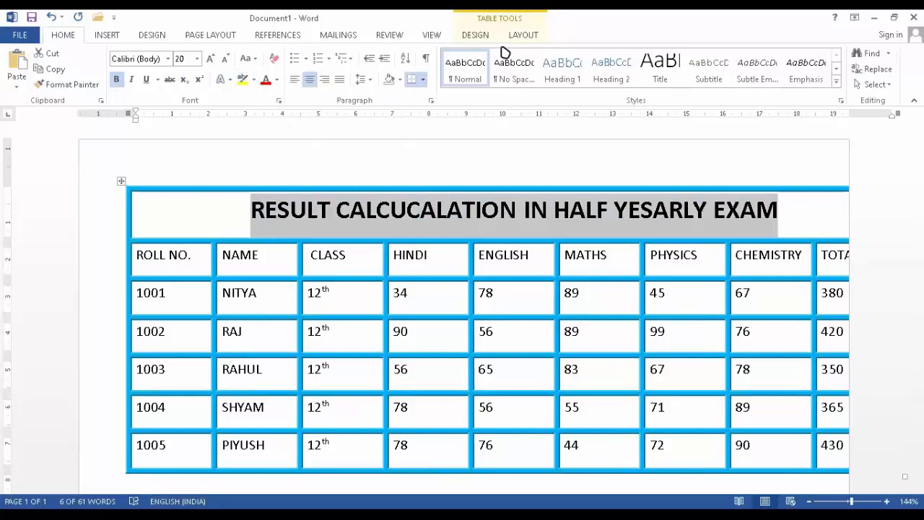
left_click(476, 36)
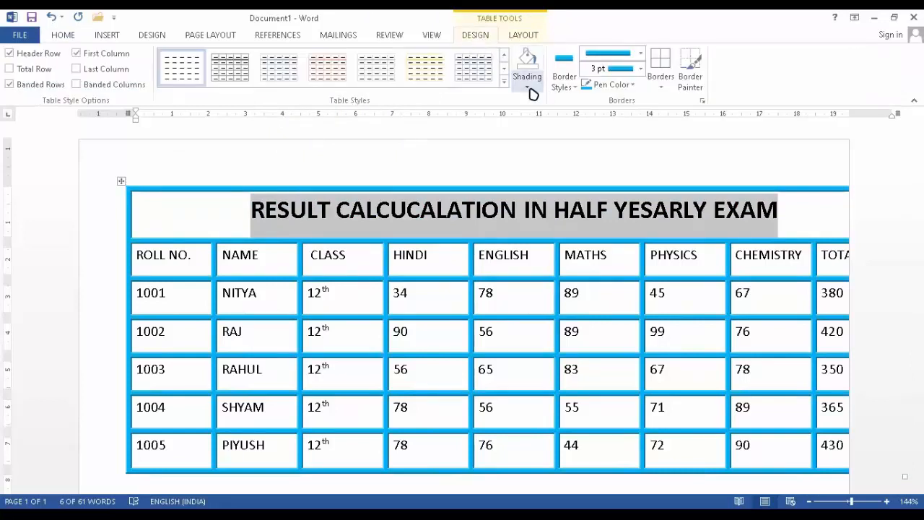
left_click(531, 91)
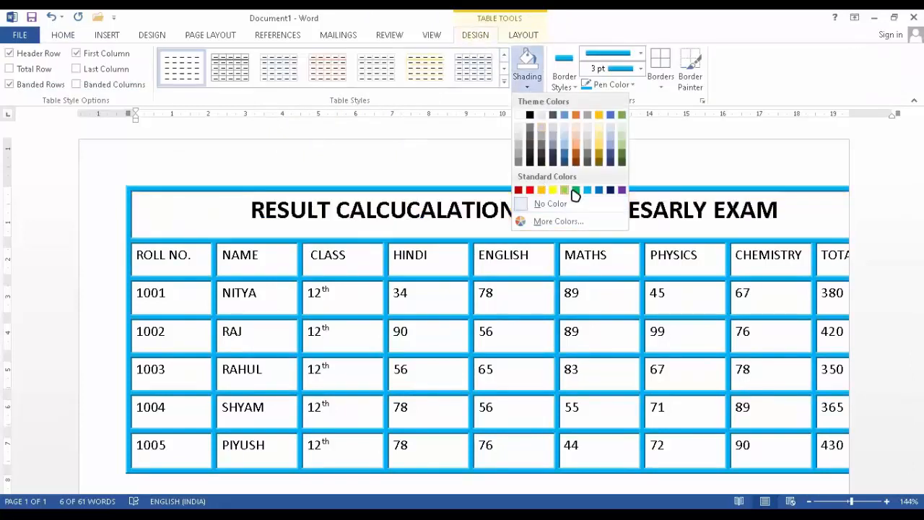
left_click(588, 190)
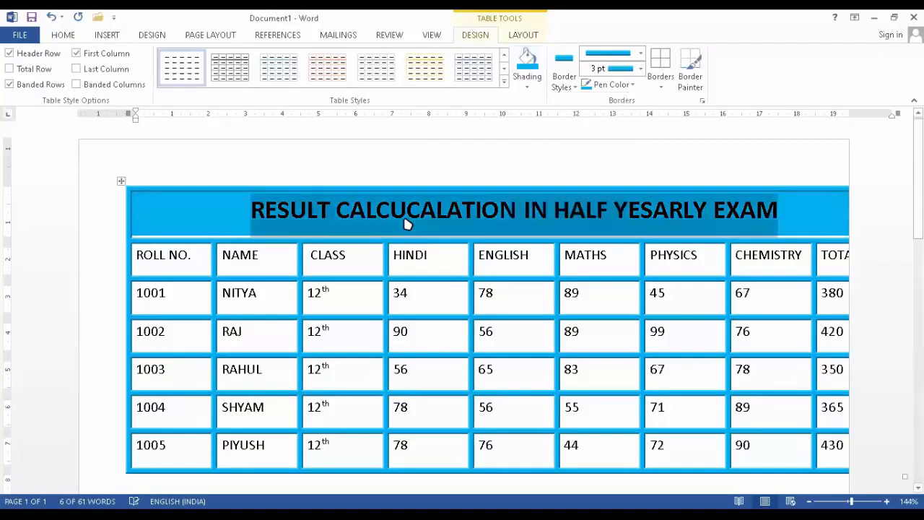
Shift the whole table left on the page so that the TOTAL column fits inside the page edge
scroll(337, 222, "down", 2)
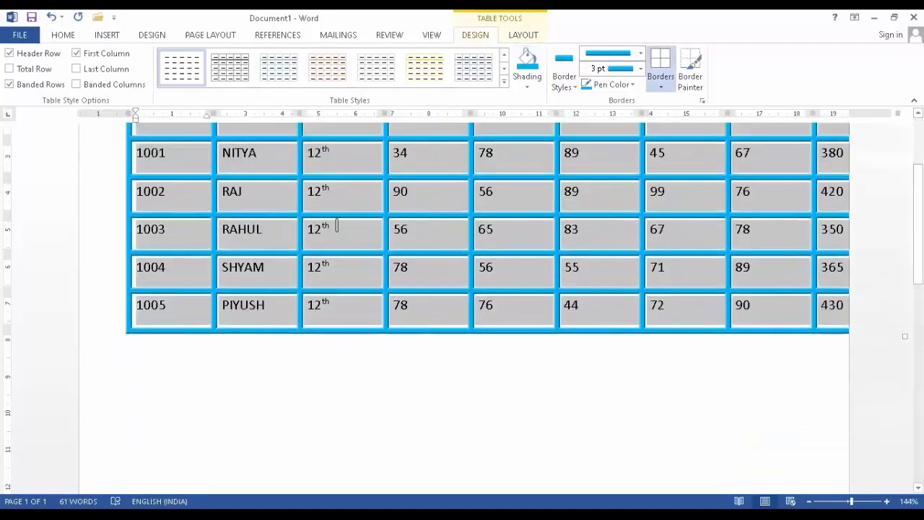
left_click(508, 346)
scroll(433, 307, "up", 2)
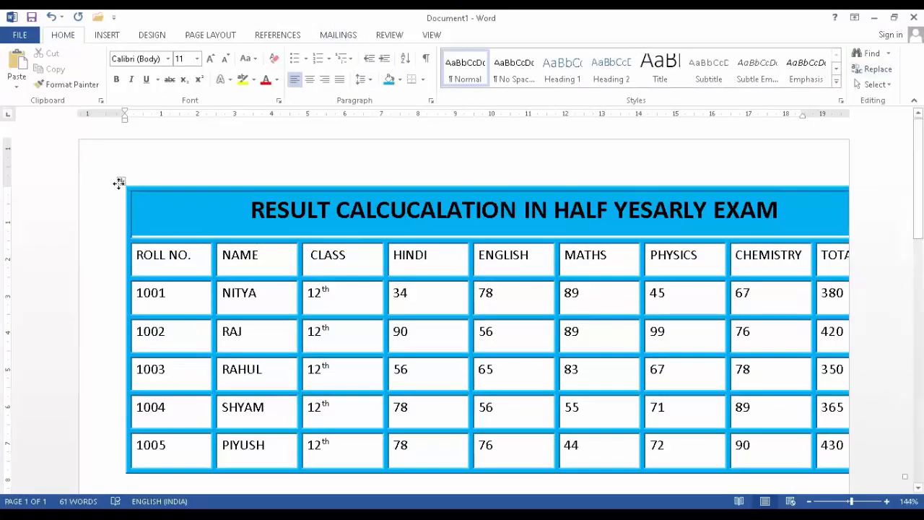
left_click_drag(119, 183, 68, 182)
Split the ENGLISH mark cell for roll number 1001 into 2 columns and 1 row, and undo the split
left_click(520, 34)
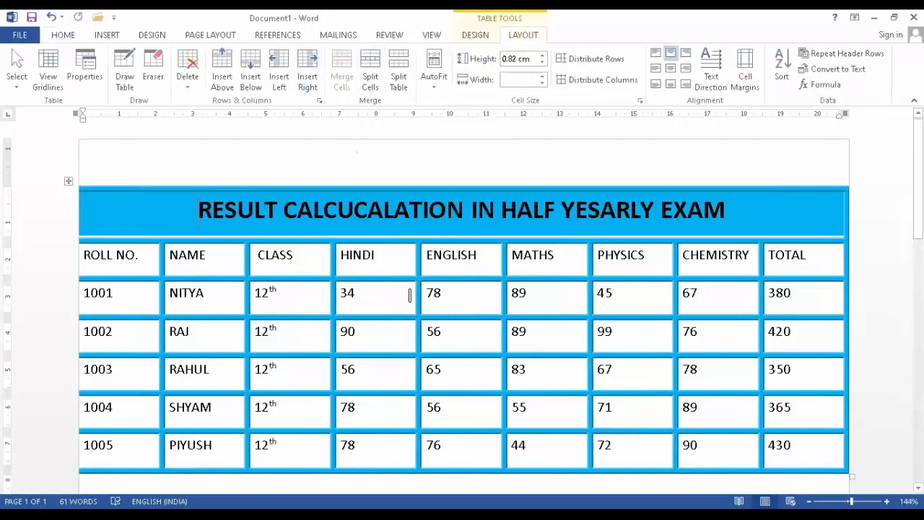
left_click(454, 311)
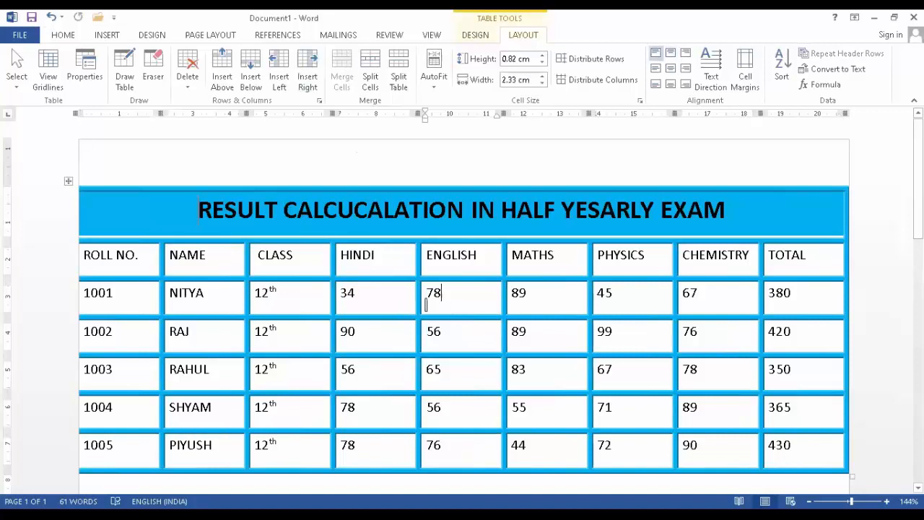
left_click_drag(433, 298, 482, 304)
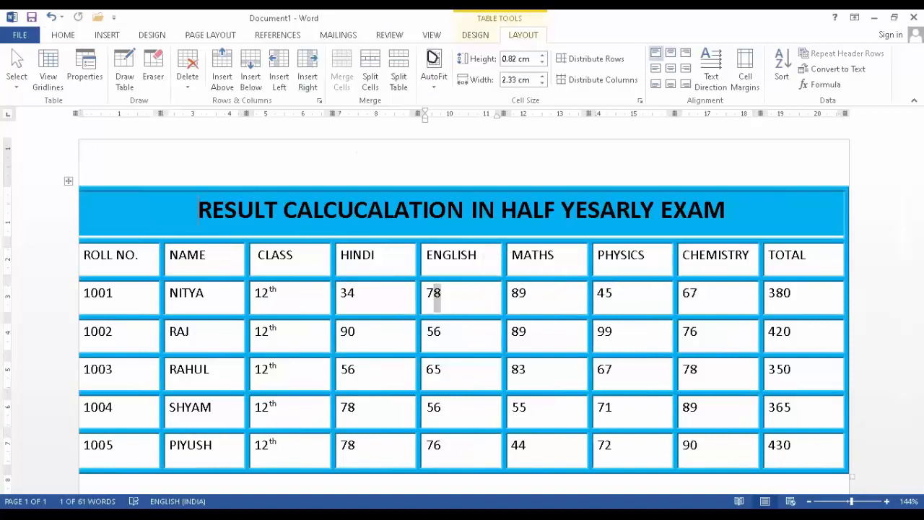
left_click(370, 69)
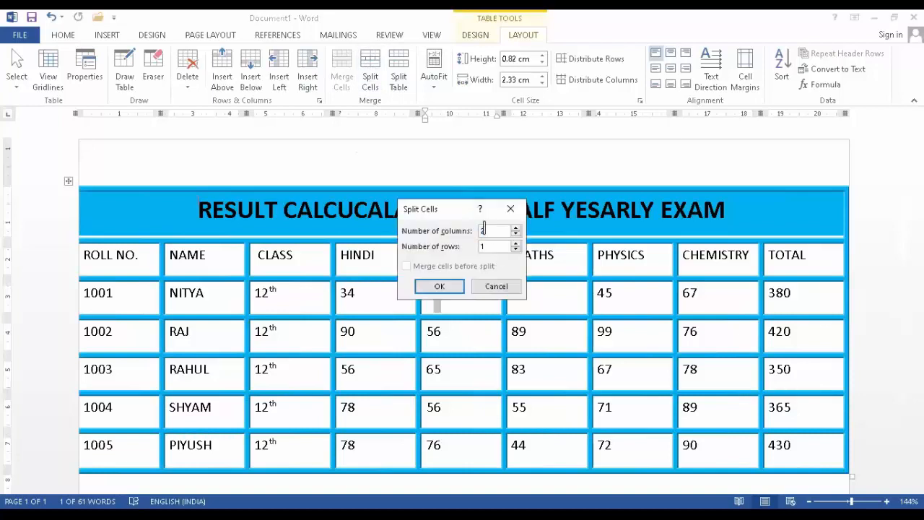
left_click(444, 287)
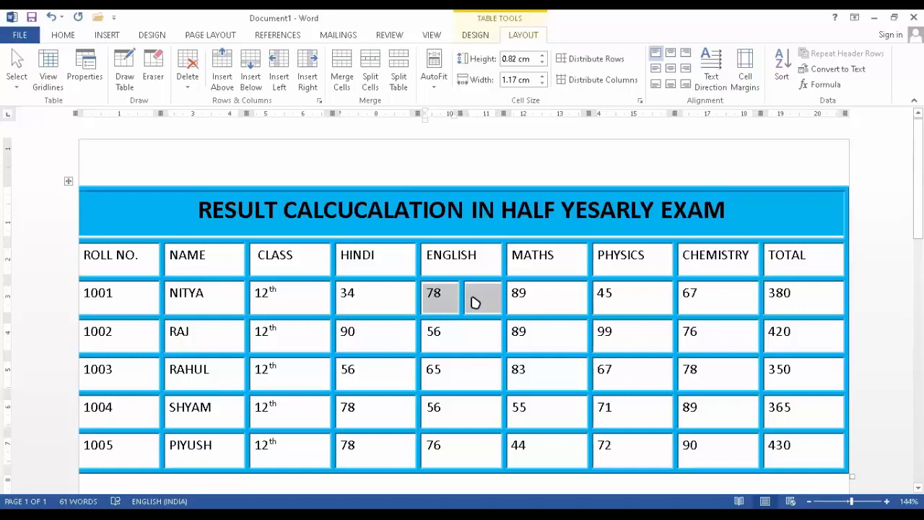
key("ctrl+z")
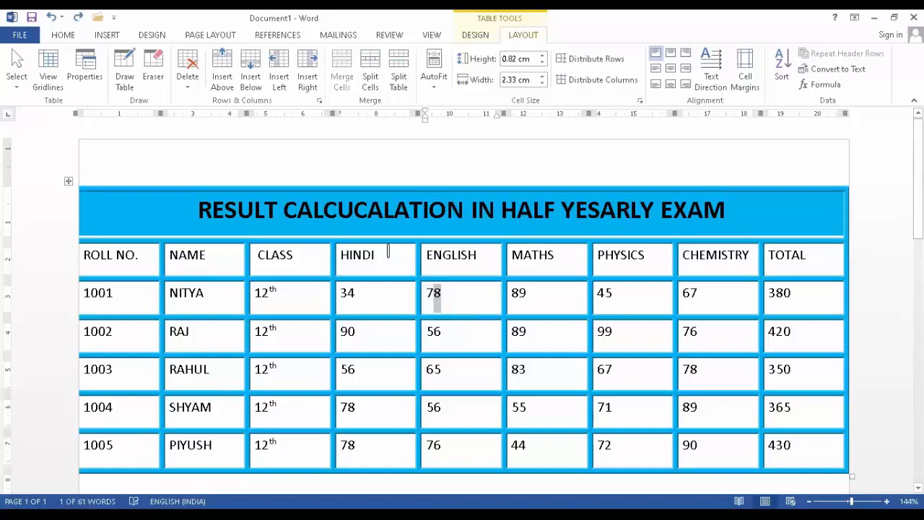
Split the table in two above the row for roll number 1002, and undo the table split
left_click_drag(348, 351, 385, 350)
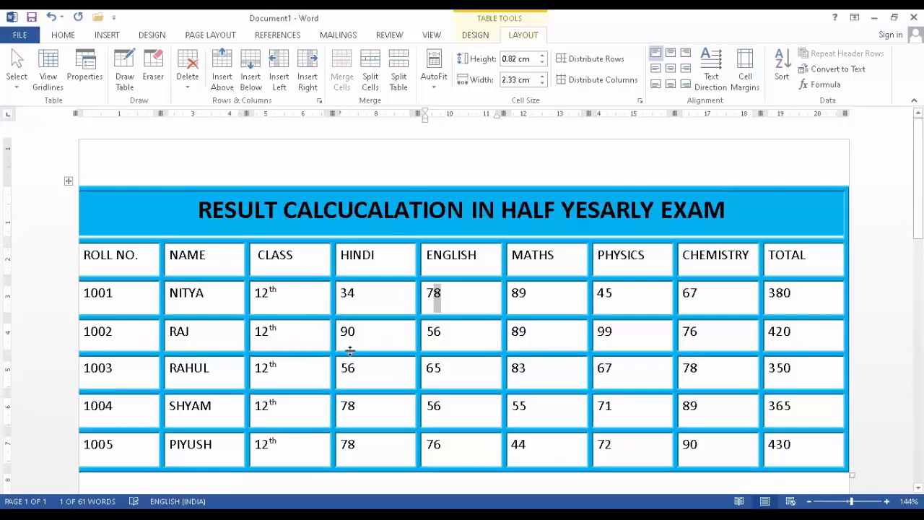
left_click(152, 339)
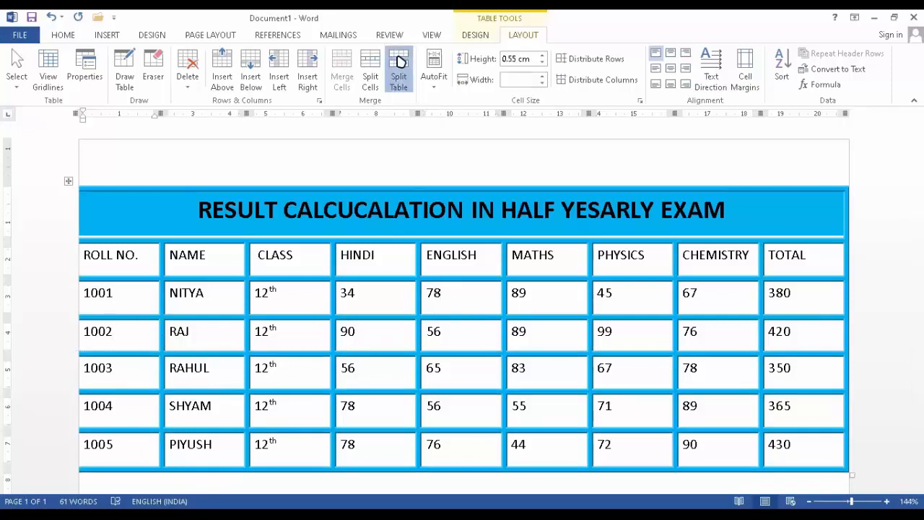
left_click(398, 65)
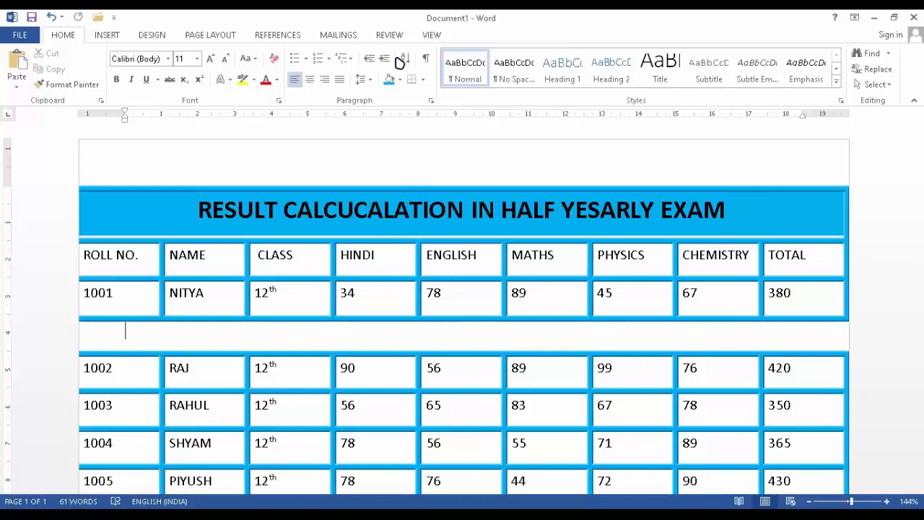
key("ctrl+z")
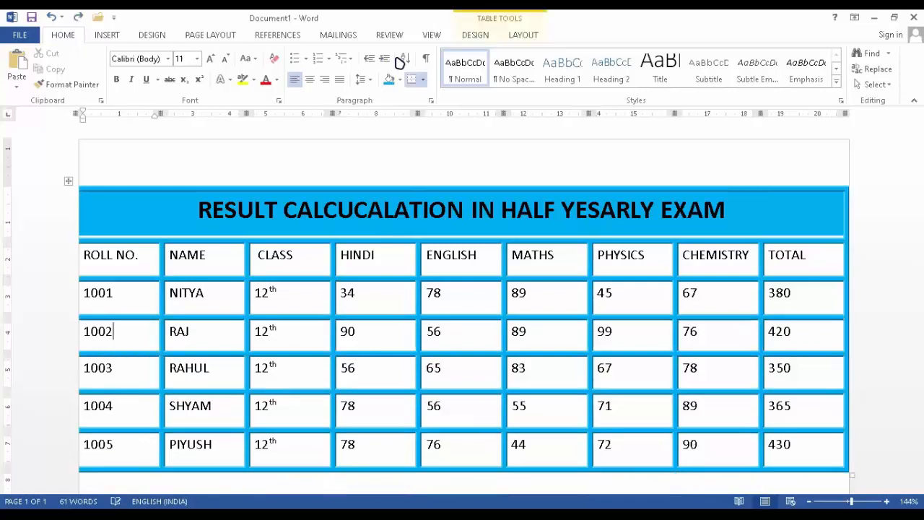
Set the row height of the whole table to 0.4 cm
left_click(521, 36)
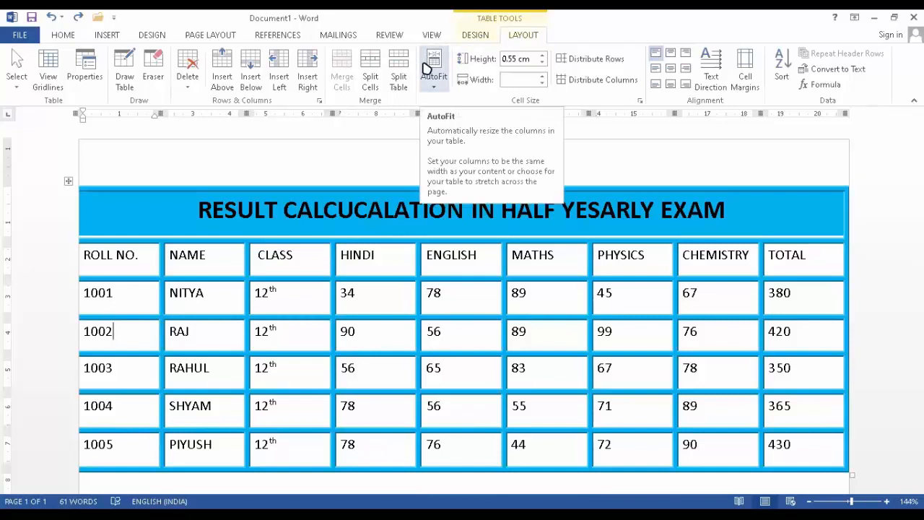
left_click(68, 183)
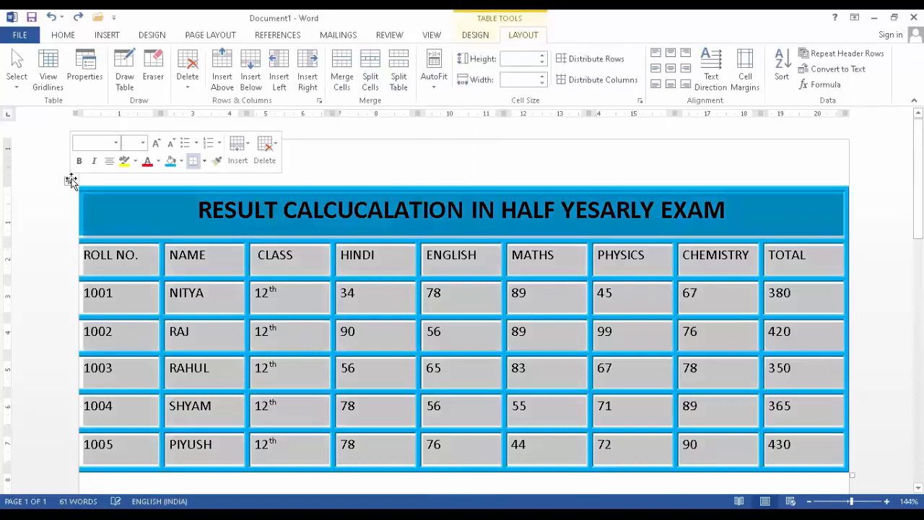
left_click(541, 64)
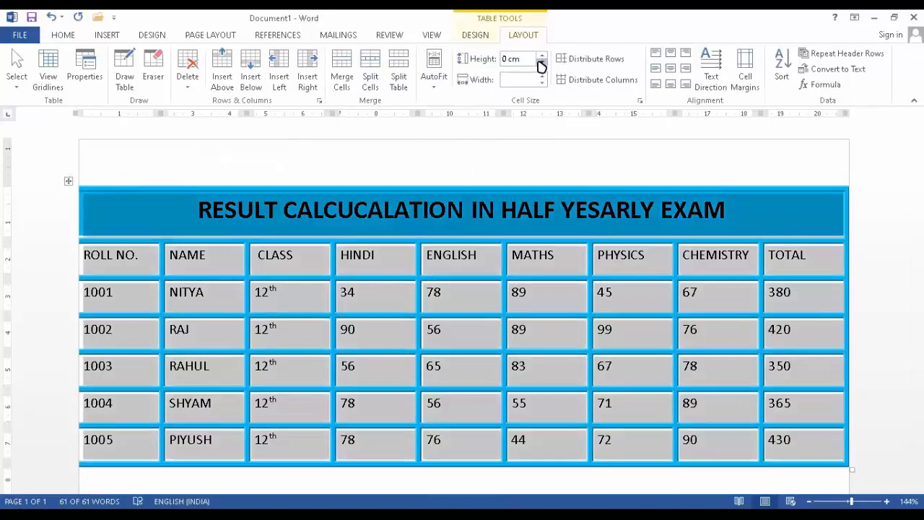
left_click(543, 56)
scroll(426, 290, "down", 5)
scroll(424, 288, "up", 5)
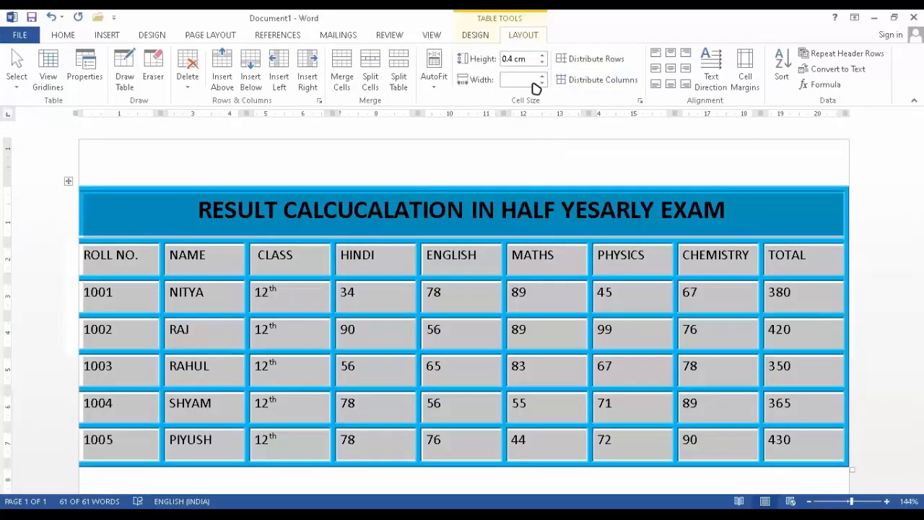
left_click(542, 83)
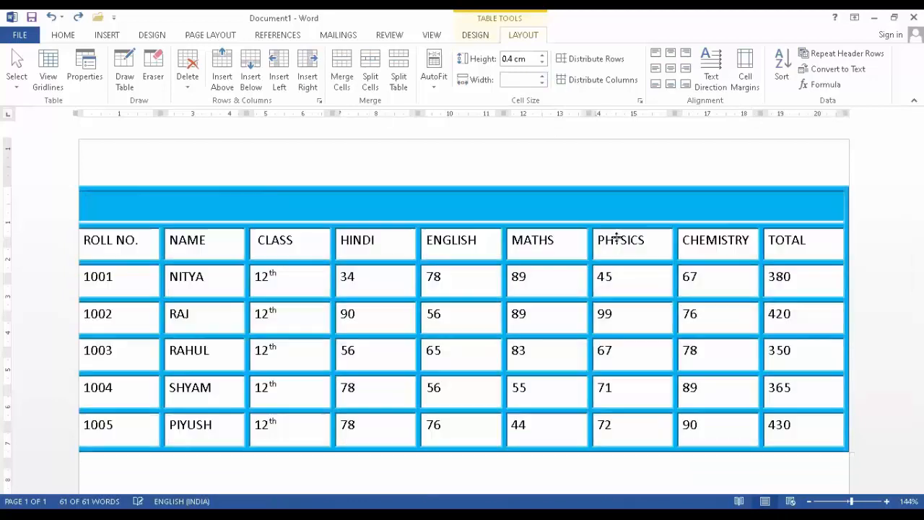
type("Z")
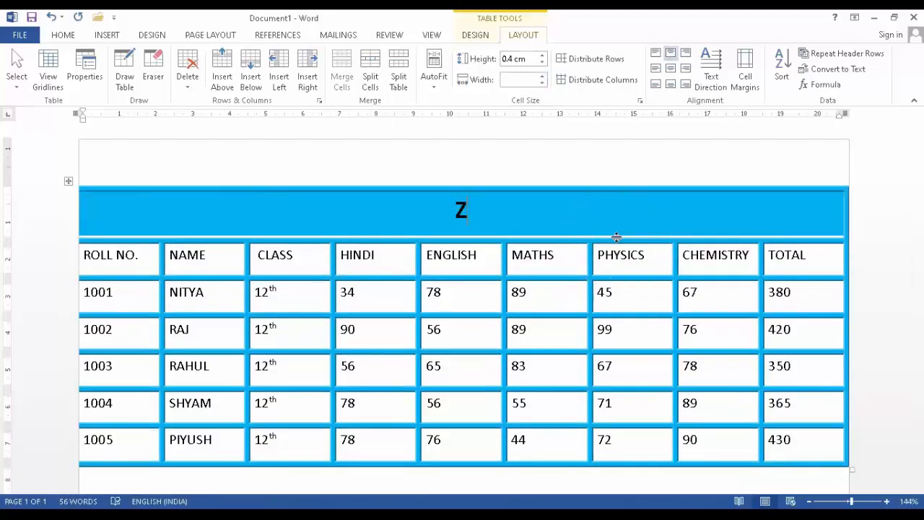
key("ctrl+z")
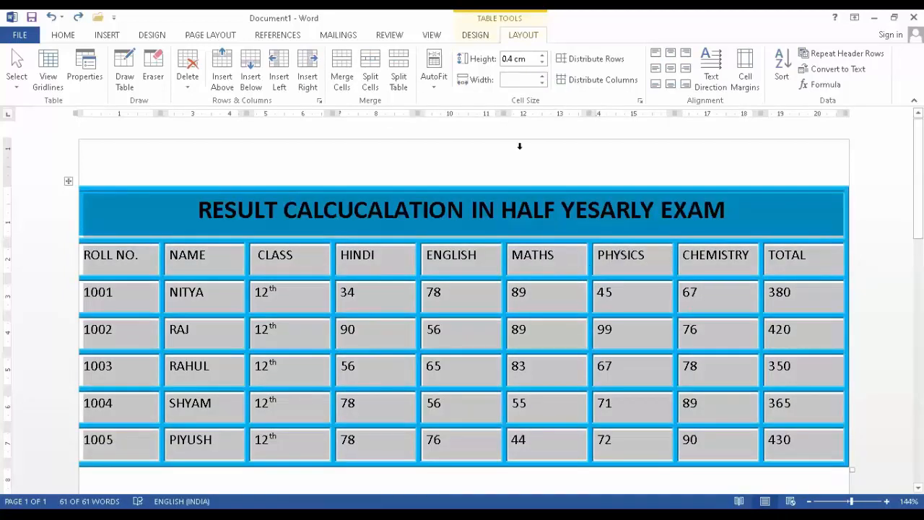
Try the top left, top centre and top right cell alignments on the whole table
left_click(574, 211)
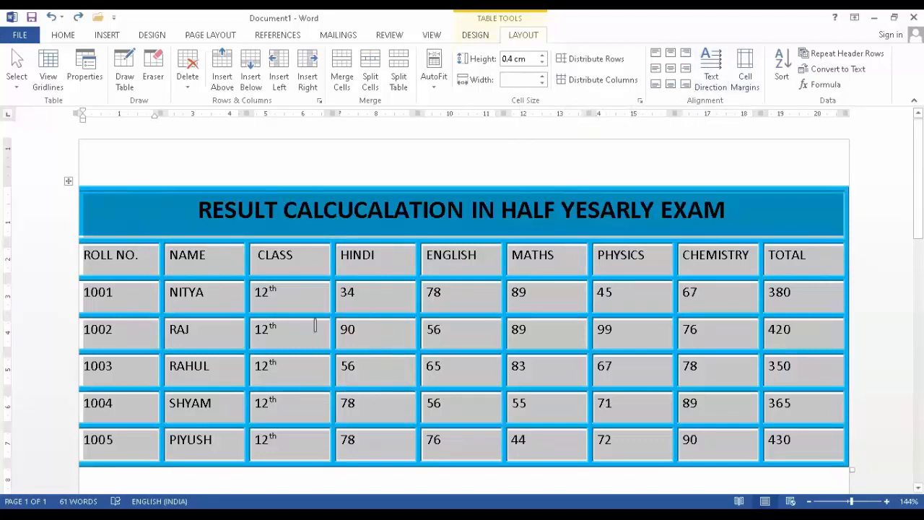
scroll(330, 307, "up", 2, "ctrl")
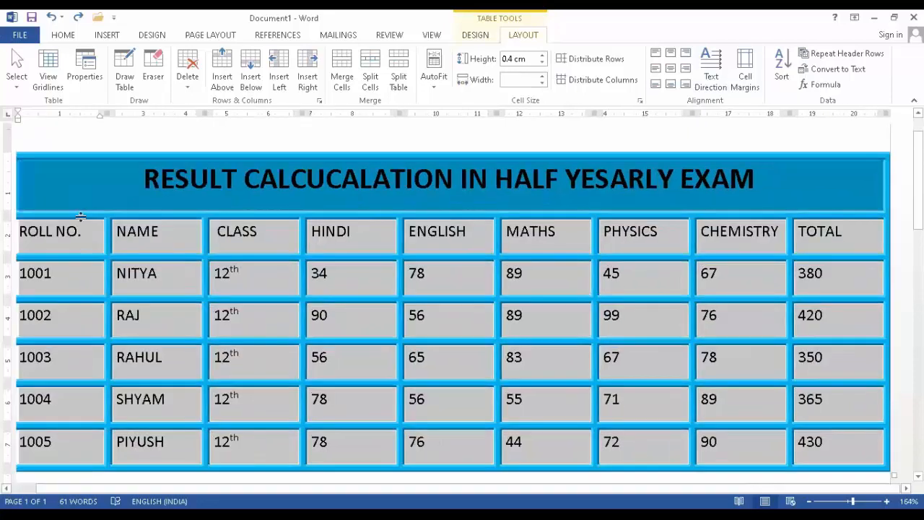
scroll(325, 317, "up", 1)
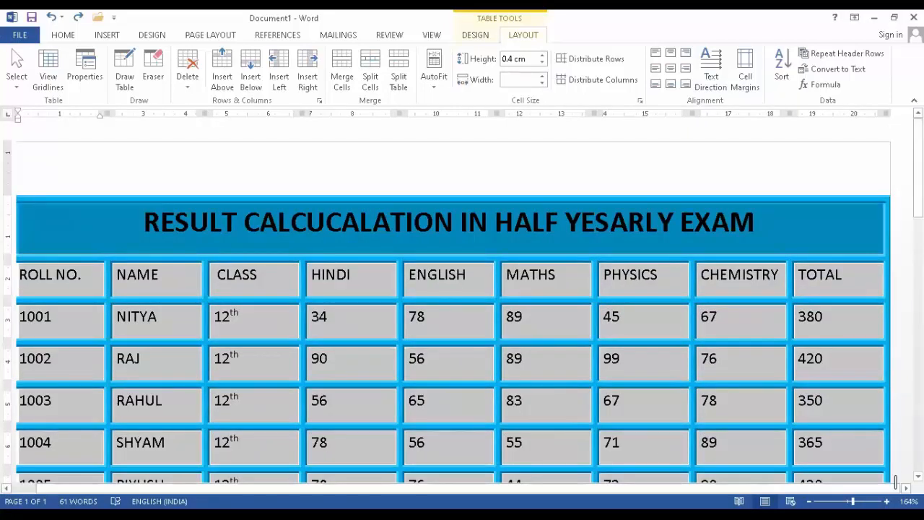
left_click_drag(888, 491, 879, 494)
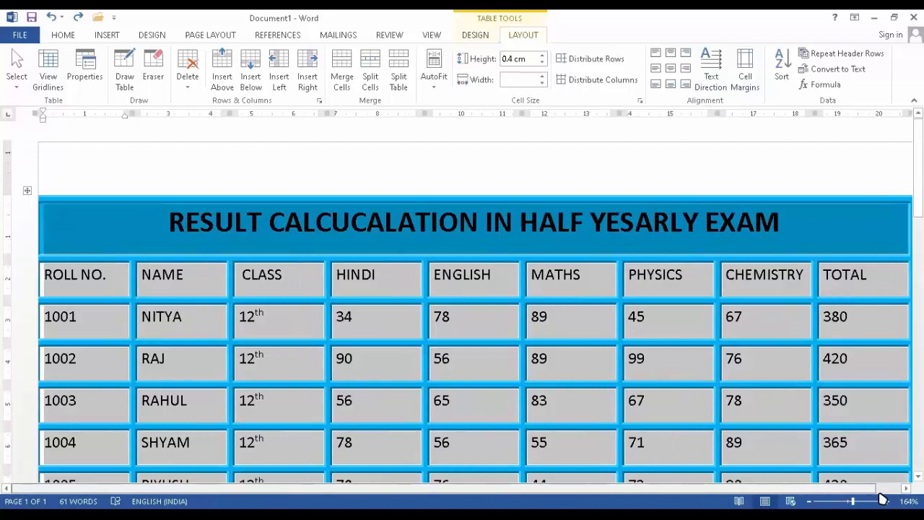
left_click(25, 191)
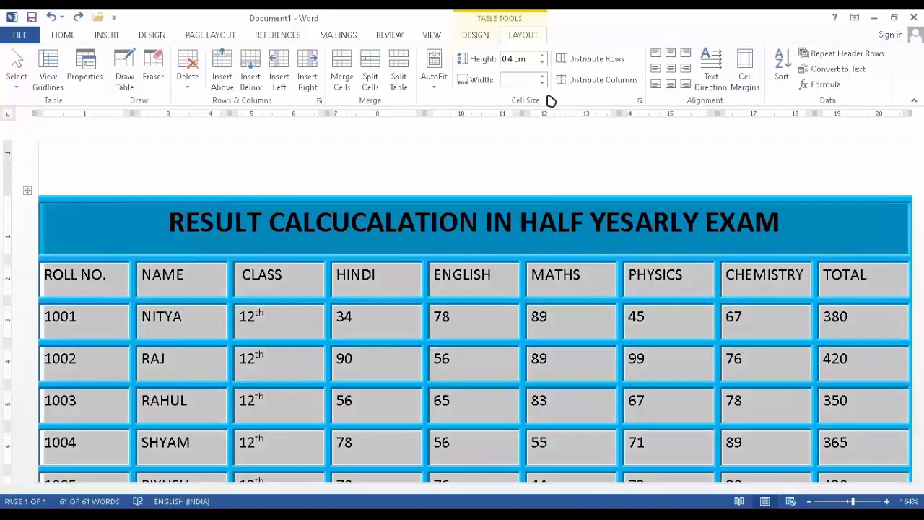
left_click(657, 58)
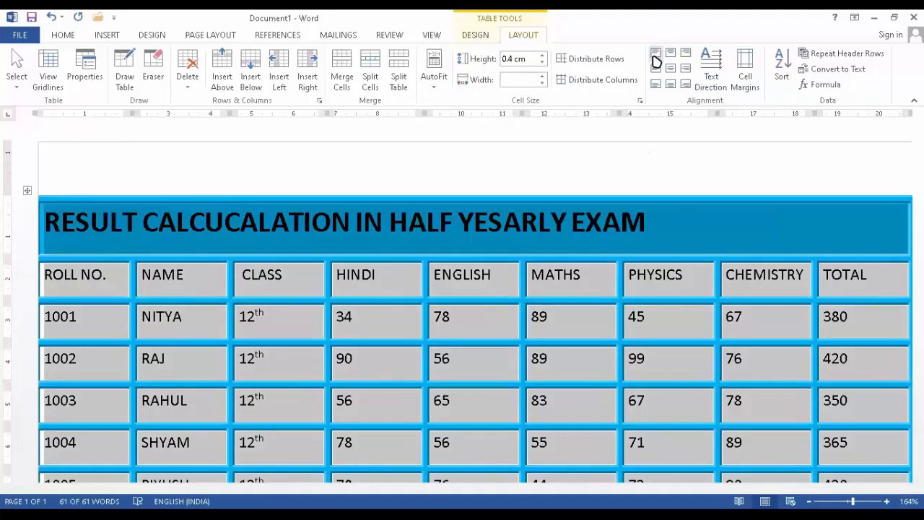
left_click(671, 56)
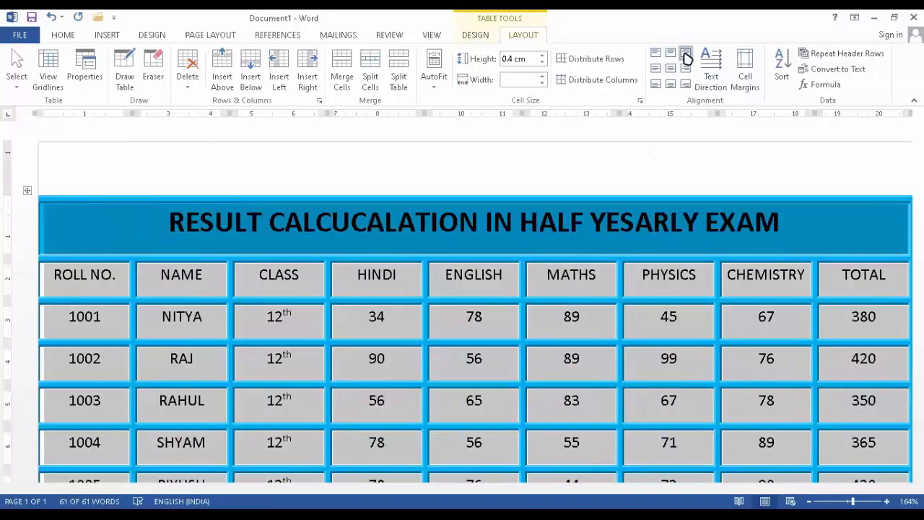
left_click(686, 55)
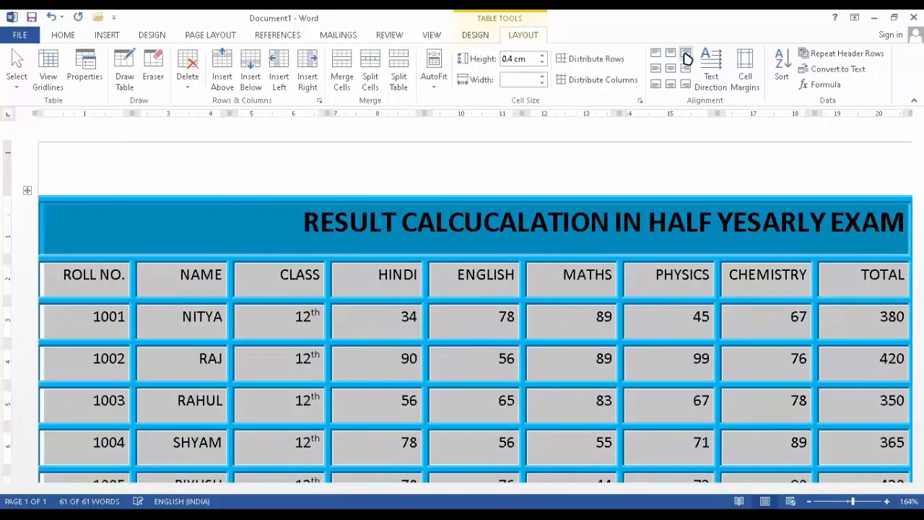
Try the centre left and centre cell alignments on the selected table and set it to centre right
left_click(655, 70)
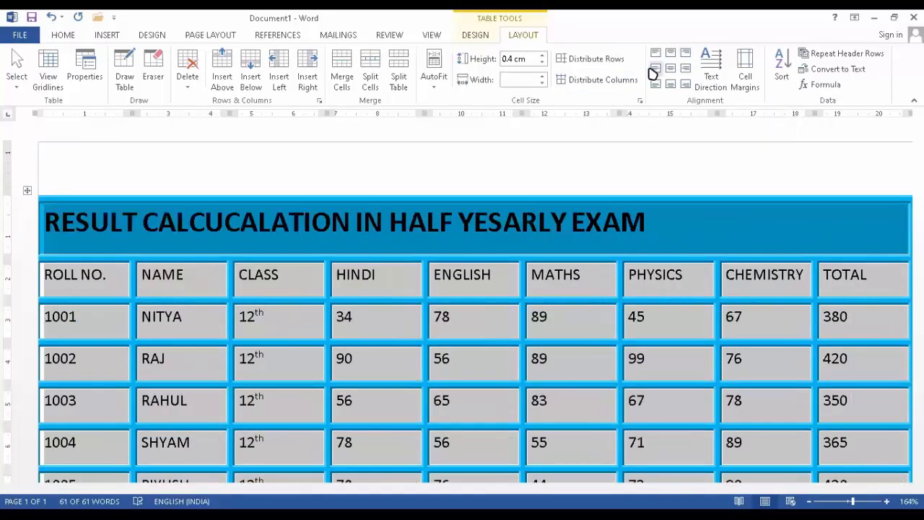
left_click(671, 70)
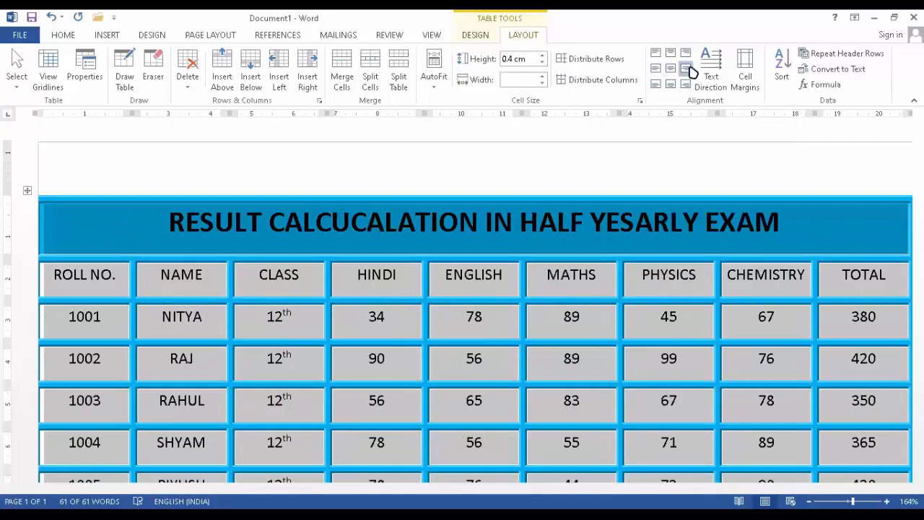
left_click(687, 69)
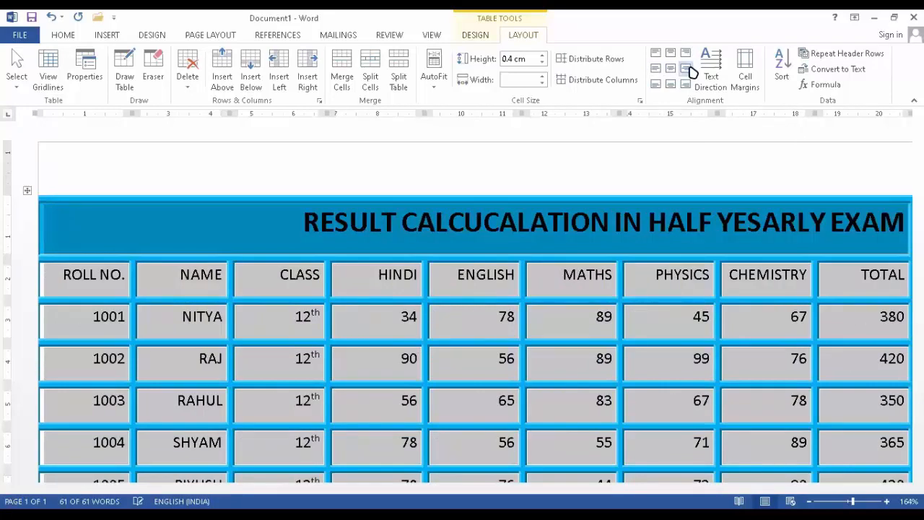
Try the bottom left, bottom centre and bottom right cell alignments on the whole table and set it to centre
left_click(657, 86)
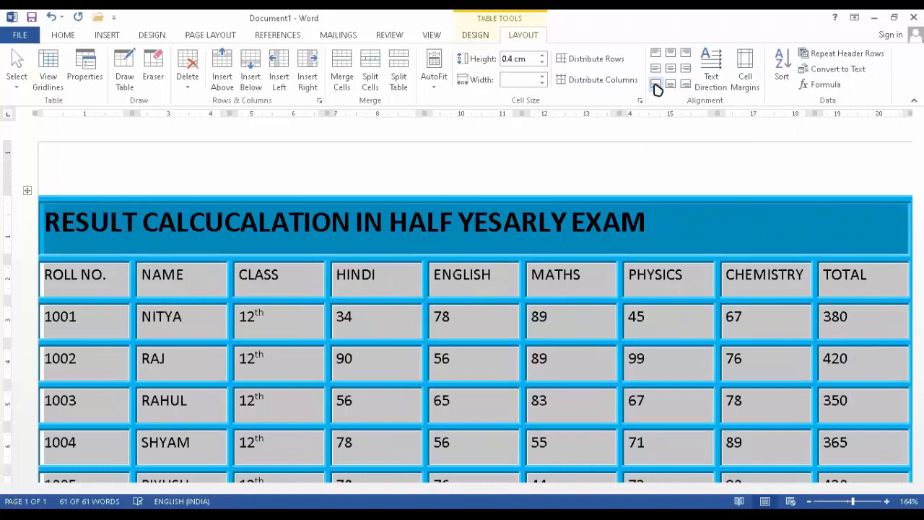
left_click(672, 84)
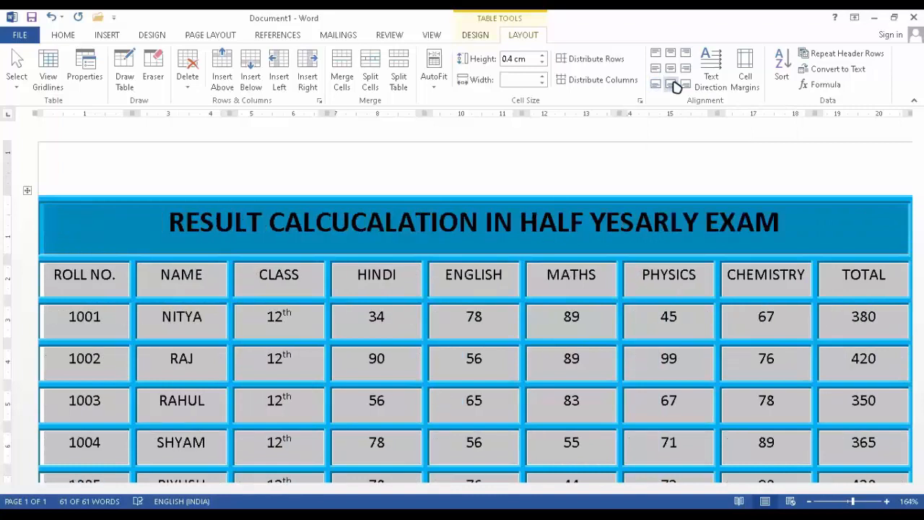
left_click(687, 86)
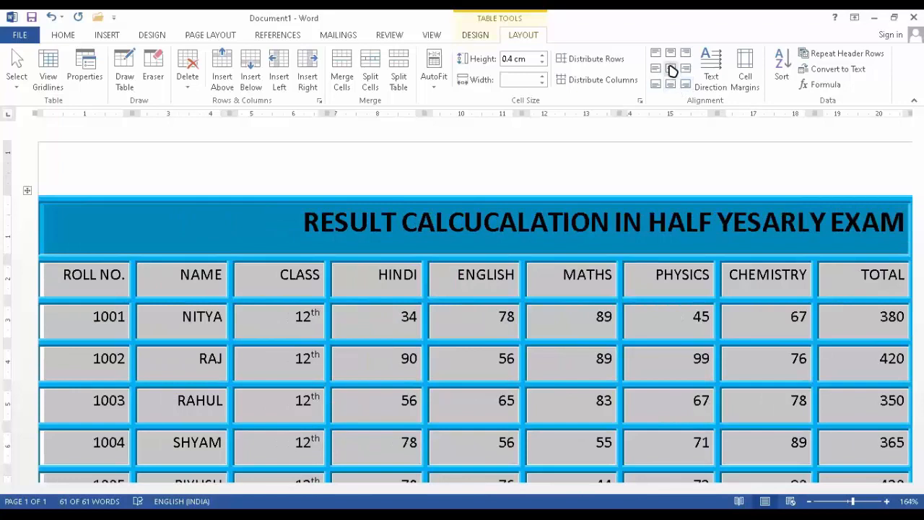
left_click(671, 72)
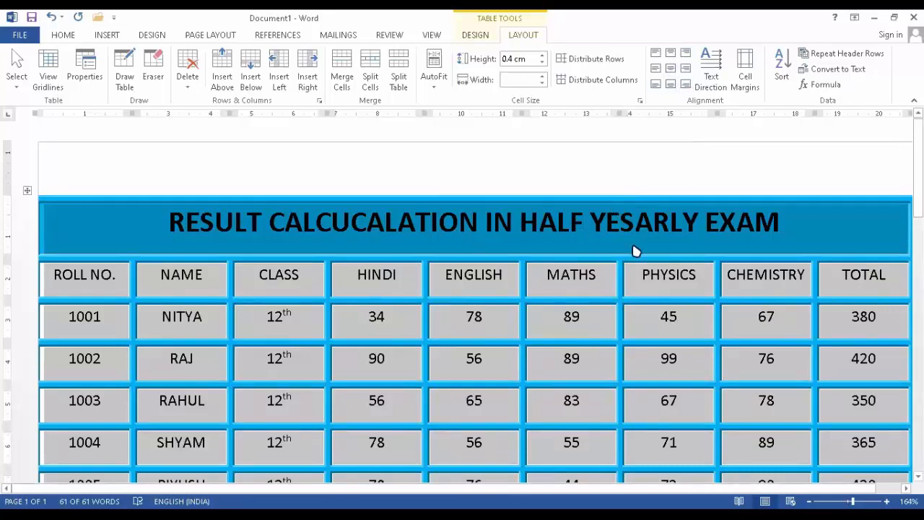
Correct the misspelled word in the table's title row to YEARLY
left_click(633, 221)
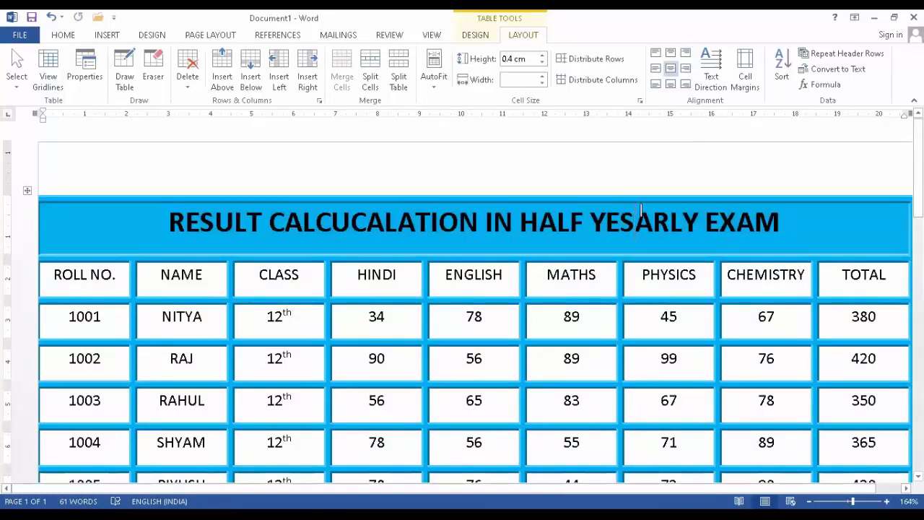
type("=")
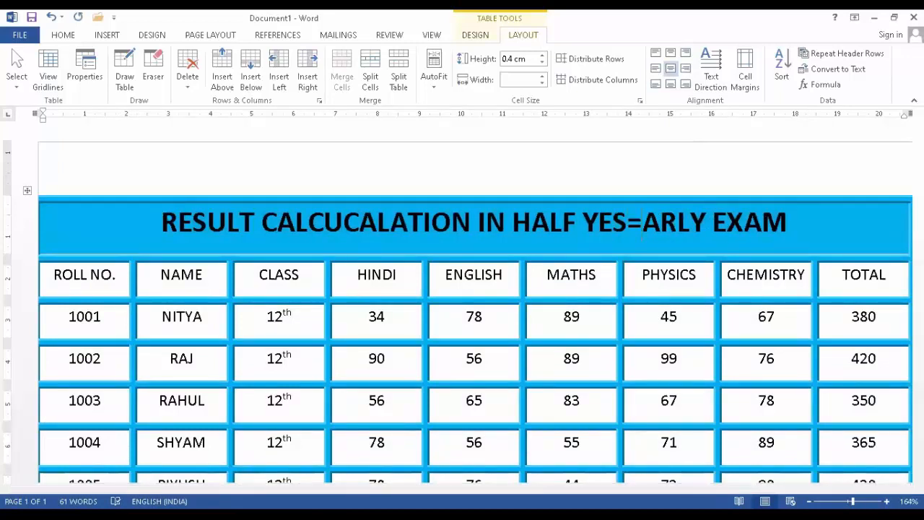
key("BackSpace")
key("BackSpace")
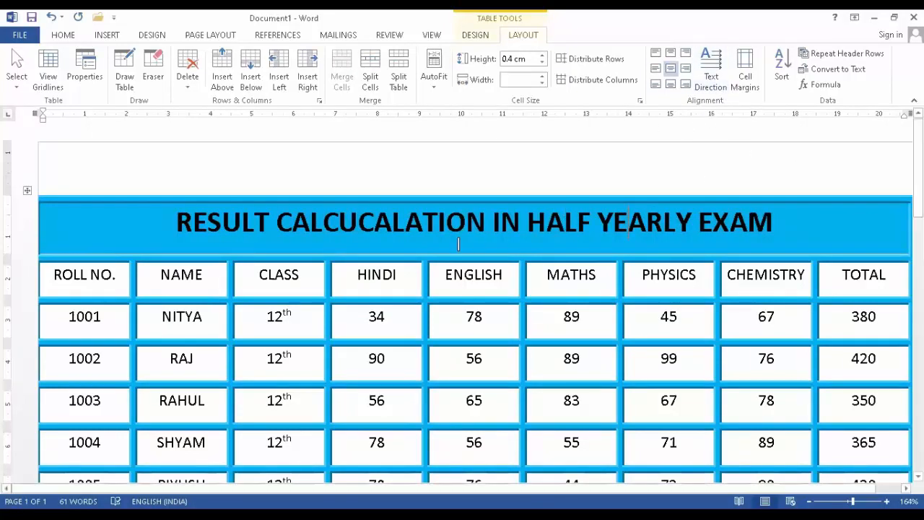
Try the vertical text directions on the column heading row and return its text to horizontal
left_click_drag(55, 274, 892, 275)
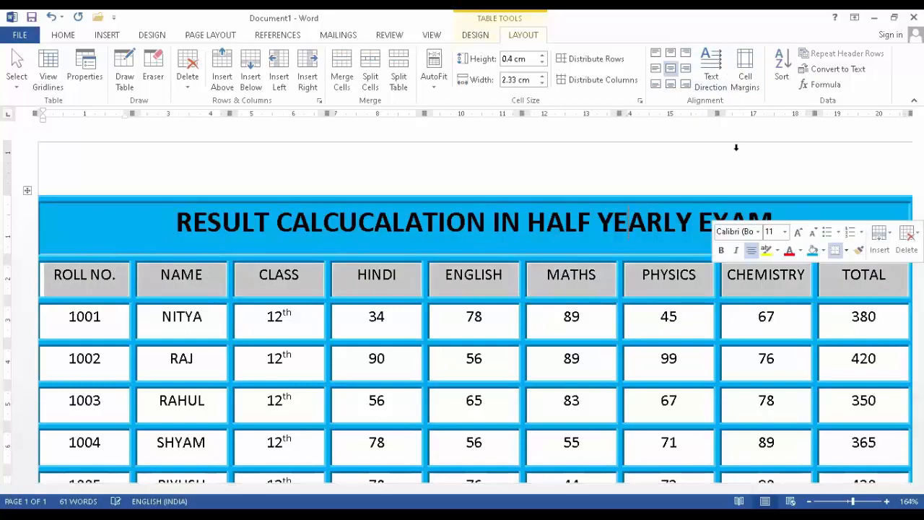
left_click(717, 65)
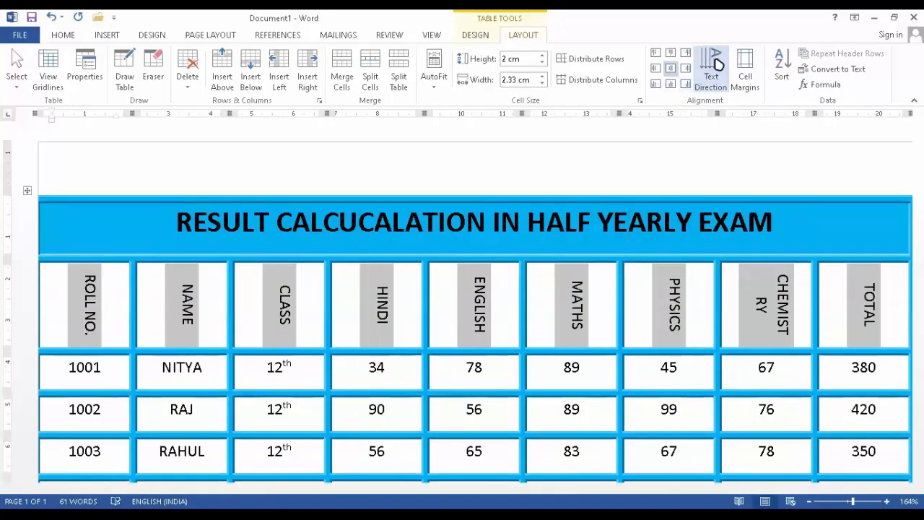
left_click(718, 65)
left_click(718, 65)
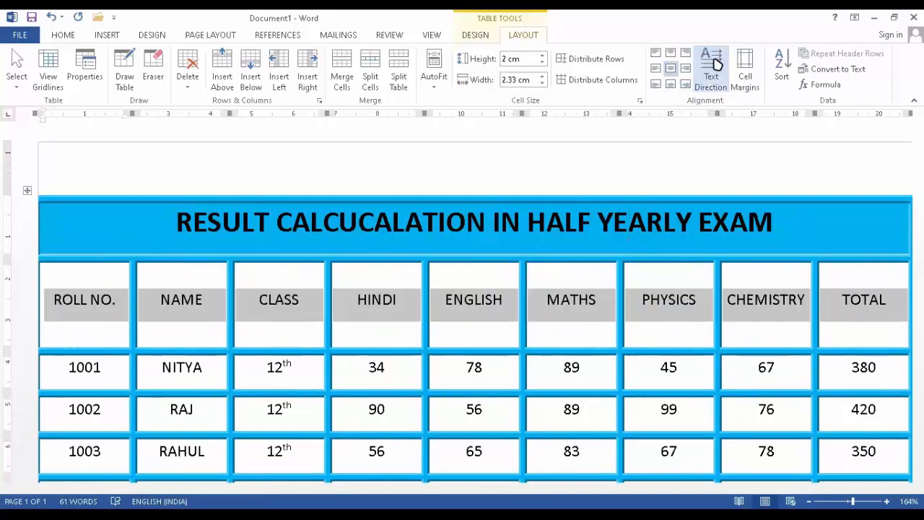
left_click(718, 65)
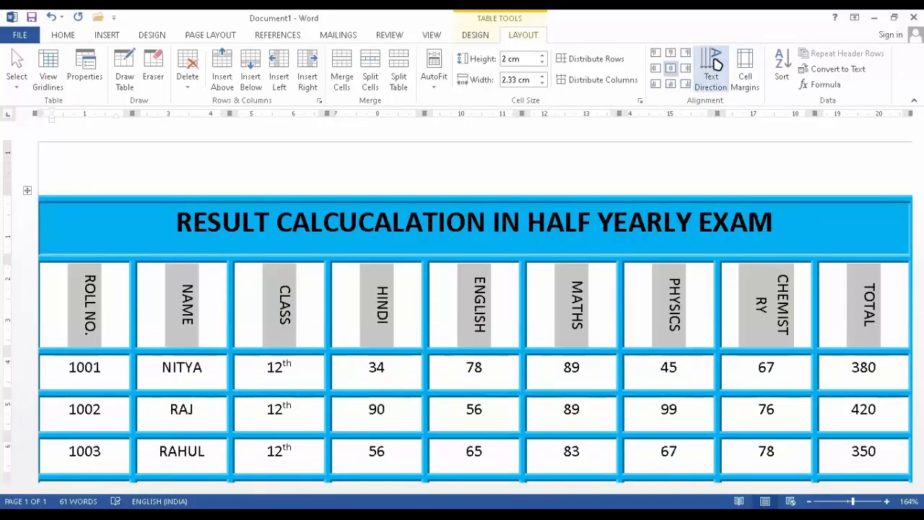
left_click(717, 65)
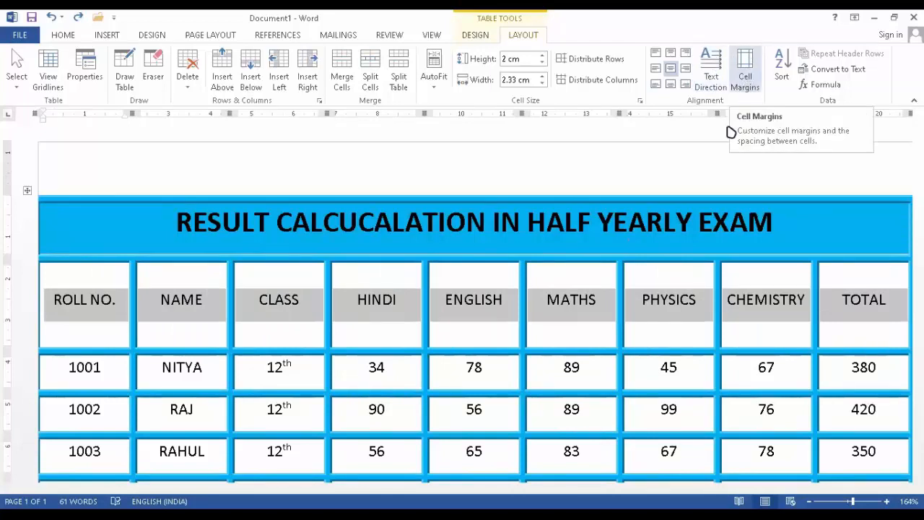
Try a default top cell margin of 0.15 cm in the table options and discard it
left_click(746, 69)
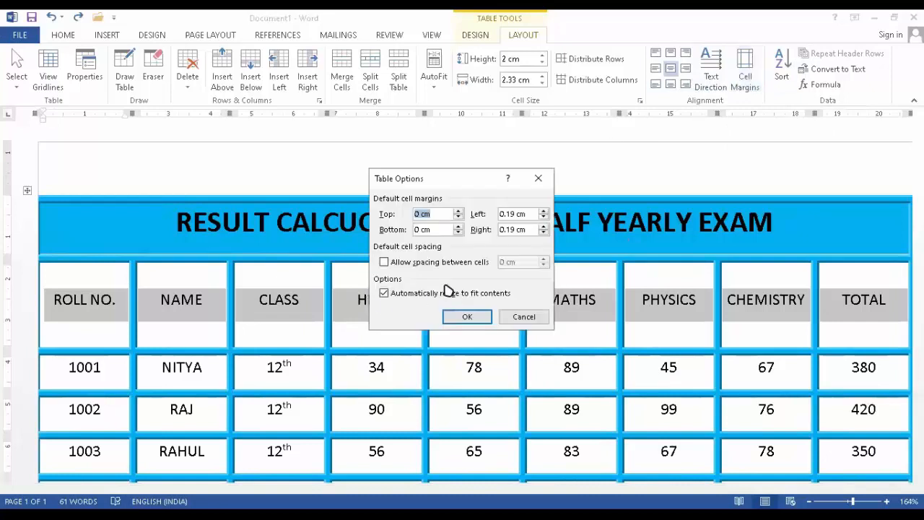
left_click(458, 211)
left_click(458, 211)
left_click(458, 211)
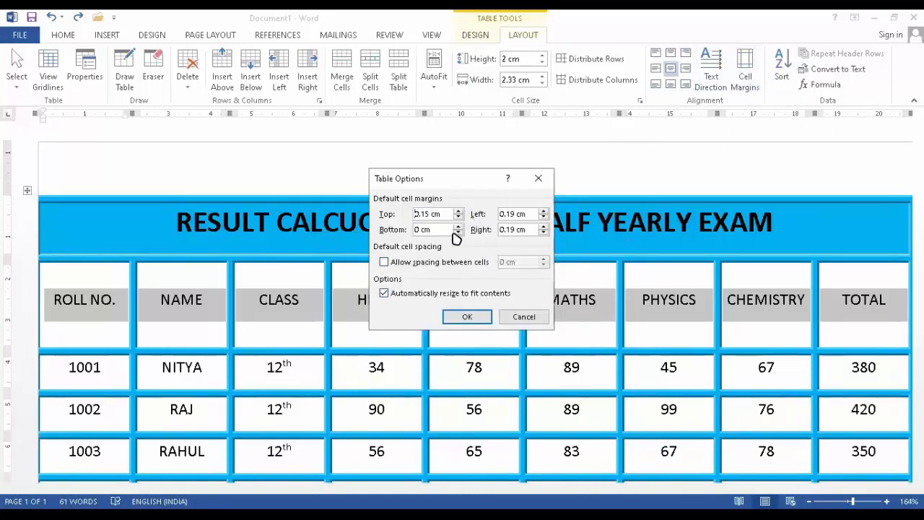
left_click(535, 178)
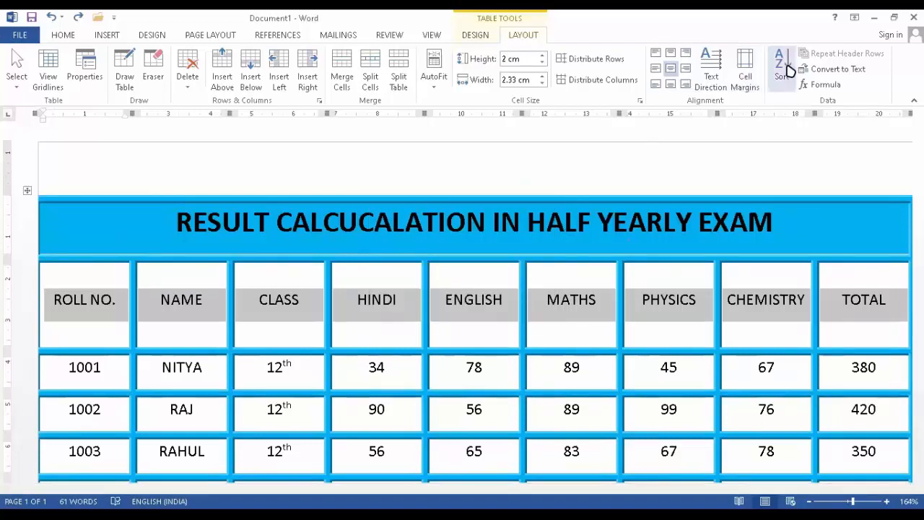
Sort the student rows by the NAME column as text in ascending order, with no header row
scroll(145, 298, "down", 3)
left_click_drag(180, 266, 176, 427)
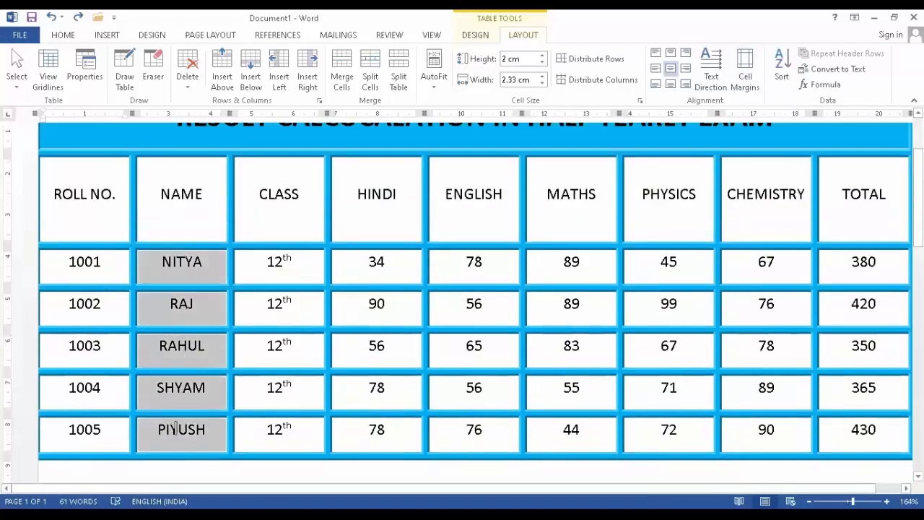
left_click(782, 69)
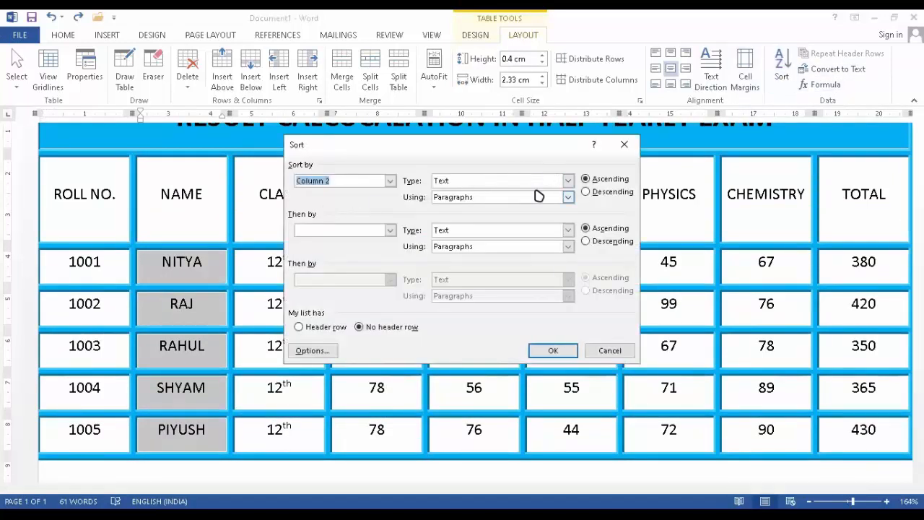
left_click(556, 351)
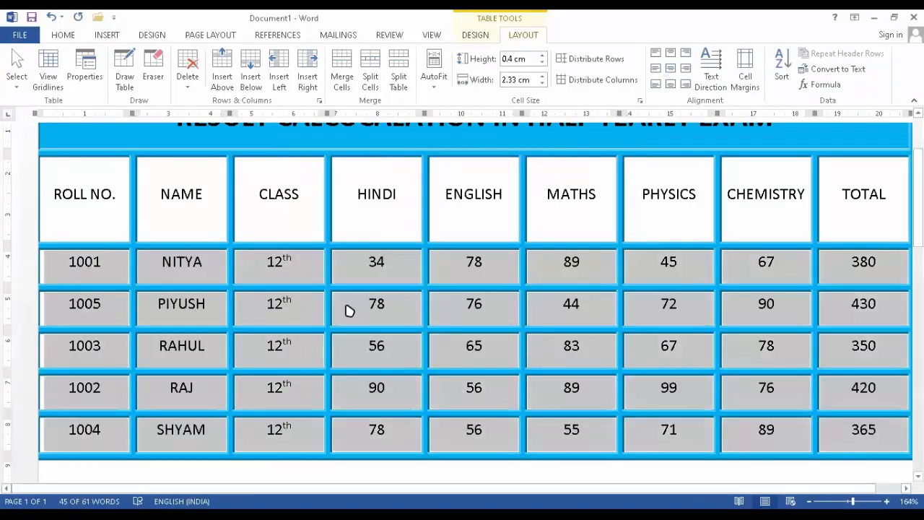
Renumber the roll numbers of the second, fourth and fifth student rows as 1002, 1004 and 1005
left_click(102, 304)
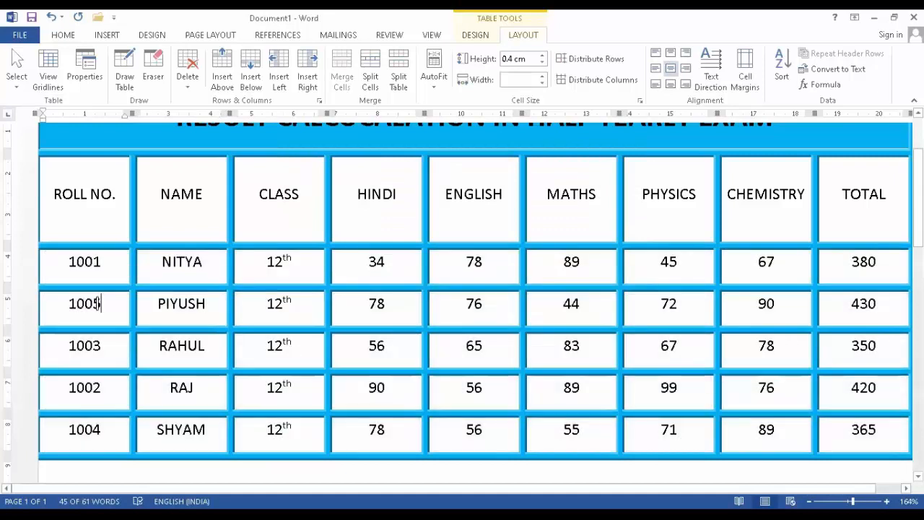
key("BackSpace")
type("2")
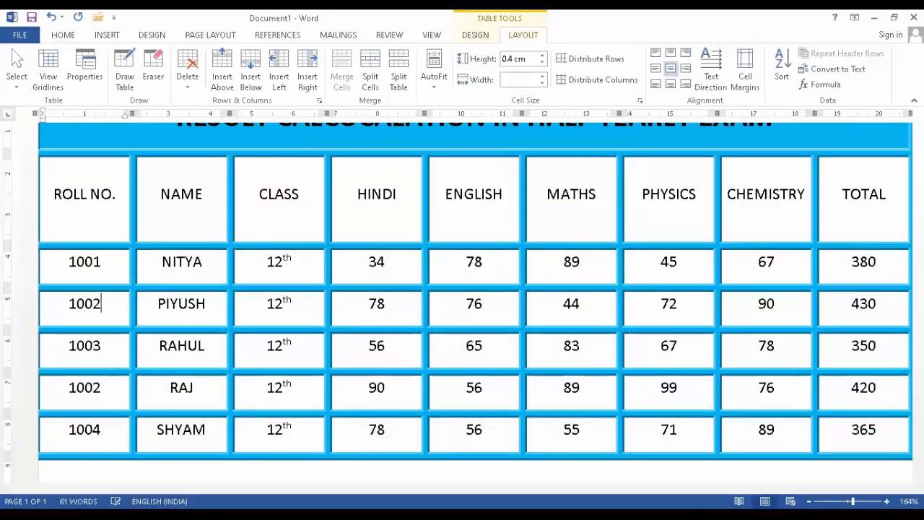
key("Down")
key("Down")
key("BackSpace")
type("4")
key("Down")
key("BackSpace")
type("5")
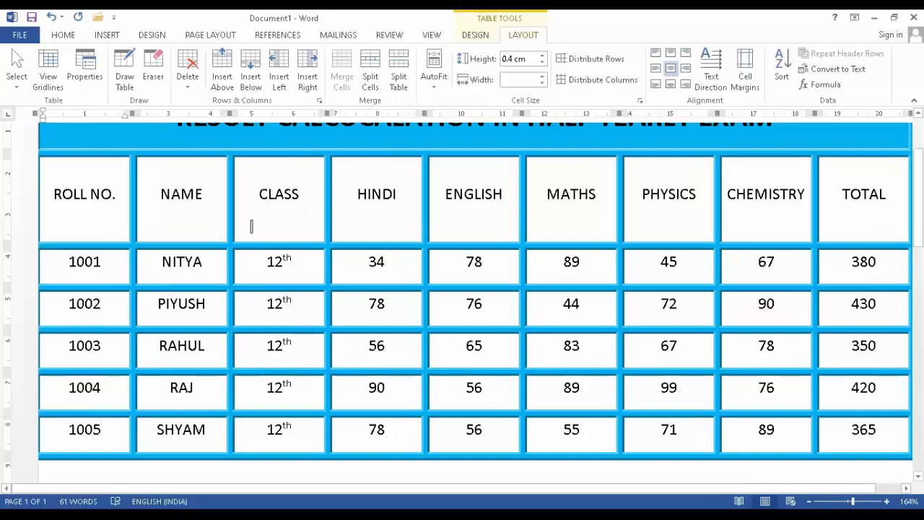
Undo the renumbering of the student roll numbers
scroll(196, 159, "up", 1)
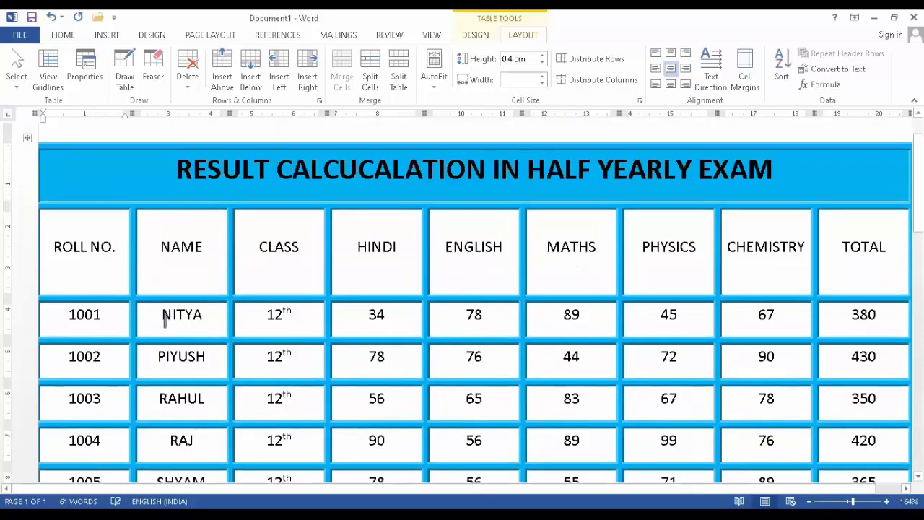
key("ctrl+z")
left_click(362, 374)
key("ctrl+z")
key("ctrl+z")
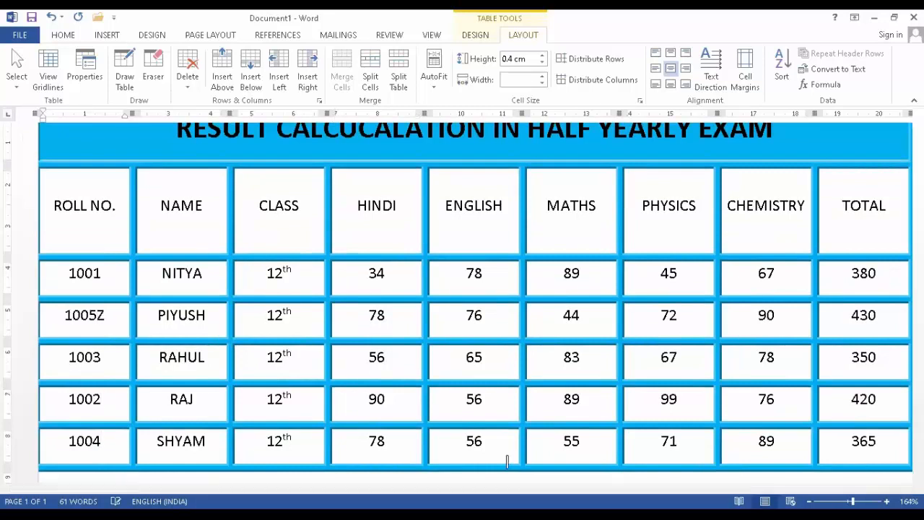
Reduce the column heading row's height to a single line of text by moving its lower border up
left_click_drag(369, 251, 369, 205)
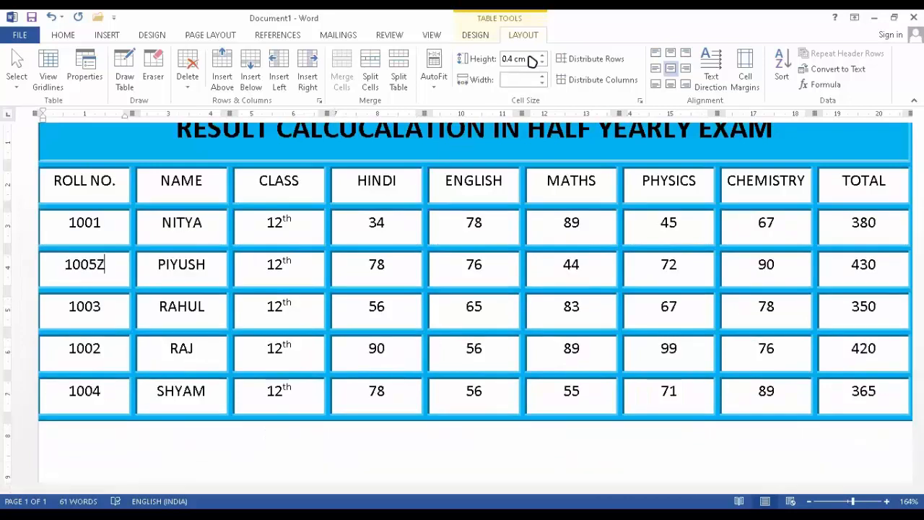
scroll(671, 75, "up", 1)
scroll(671, 76, "up", 2)
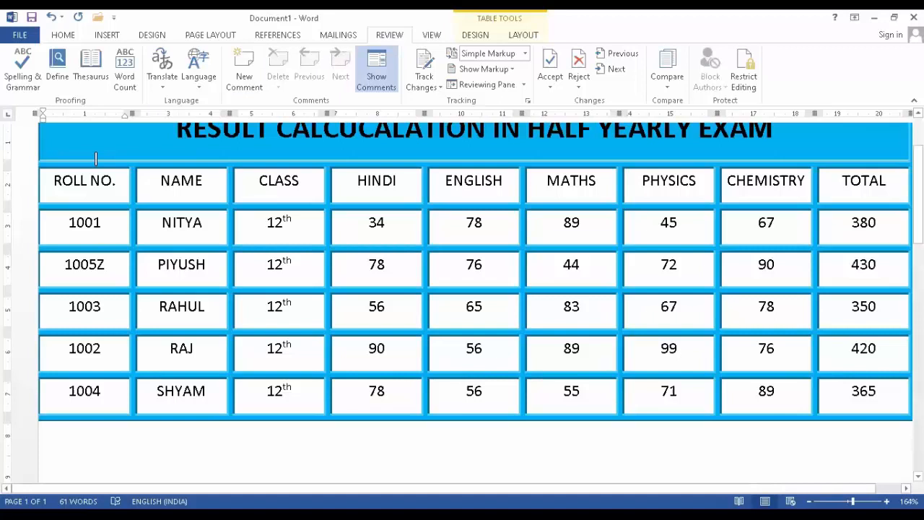
Convert the whole table to text separated by paragraph marks, with nested tables converted too
scroll(95, 157, "up", 2)
left_click(27, 190)
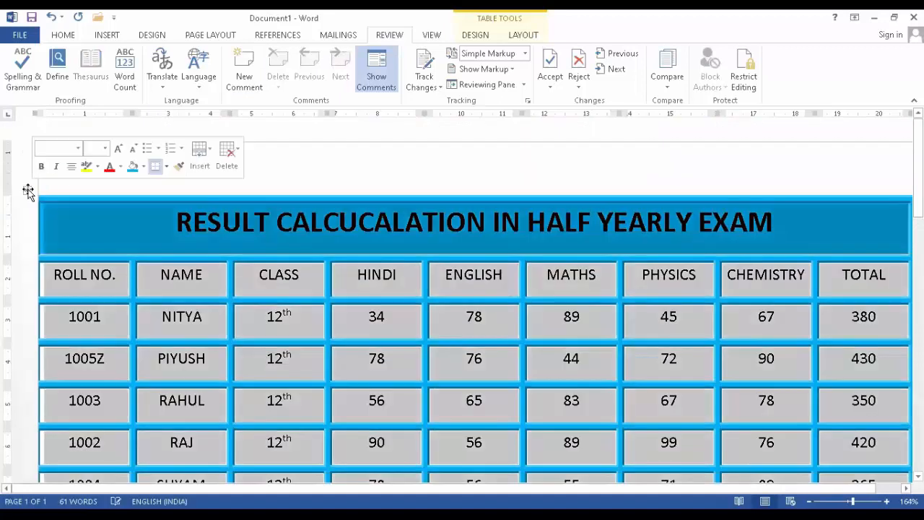
left_click(517, 35)
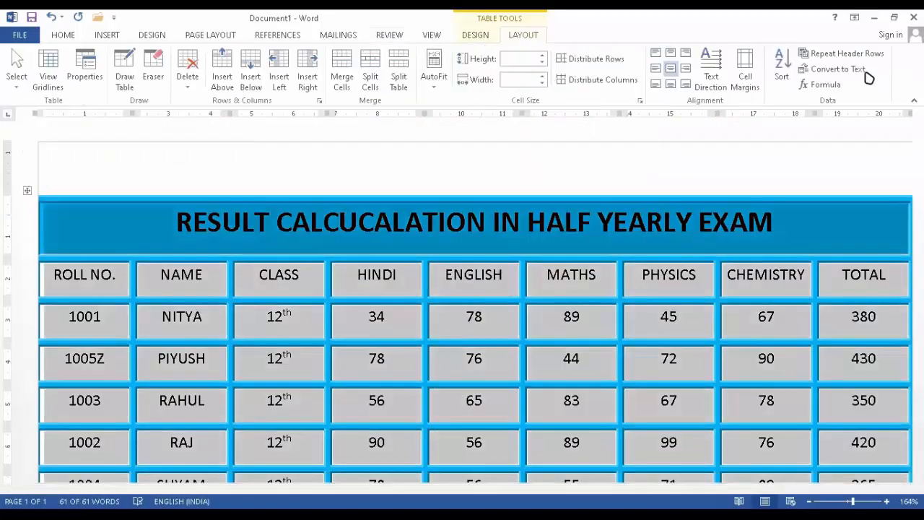
left_click(841, 72)
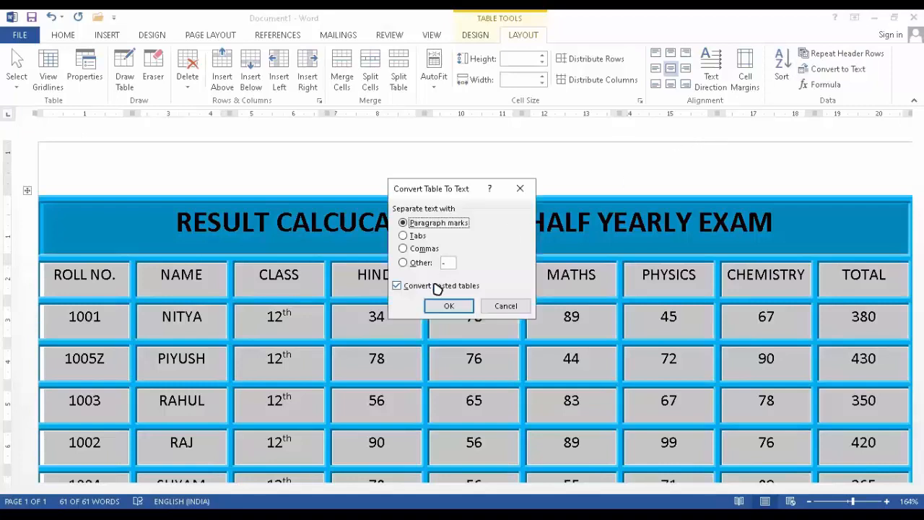
left_click(448, 306)
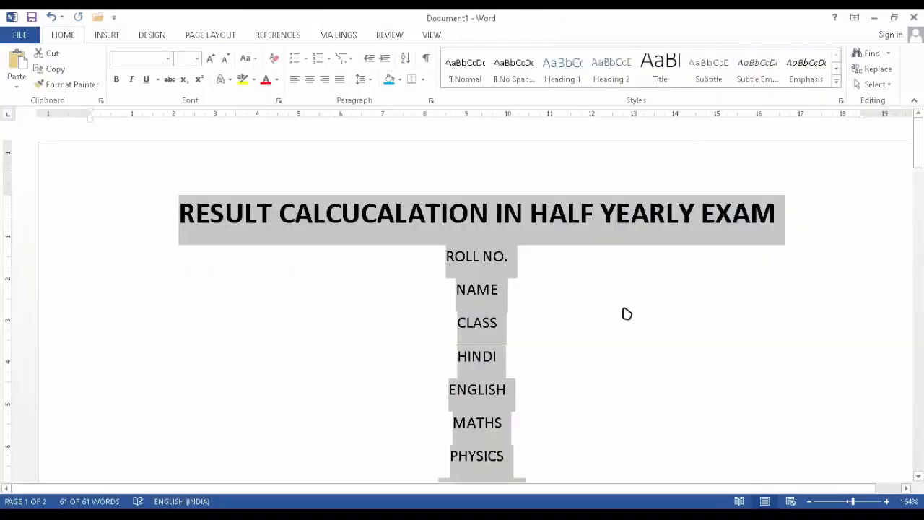
Look through the converted text and undo the table-to-text conversion
scroll(626, 313, "down", 5)
scroll(621, 314, "up", 1)
scroll(621, 313, "down", 4)
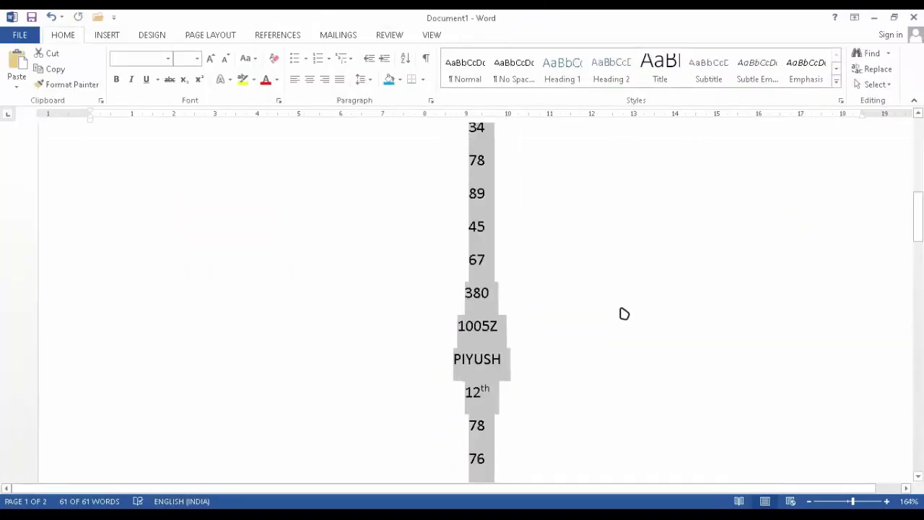
key("ctrl+z")
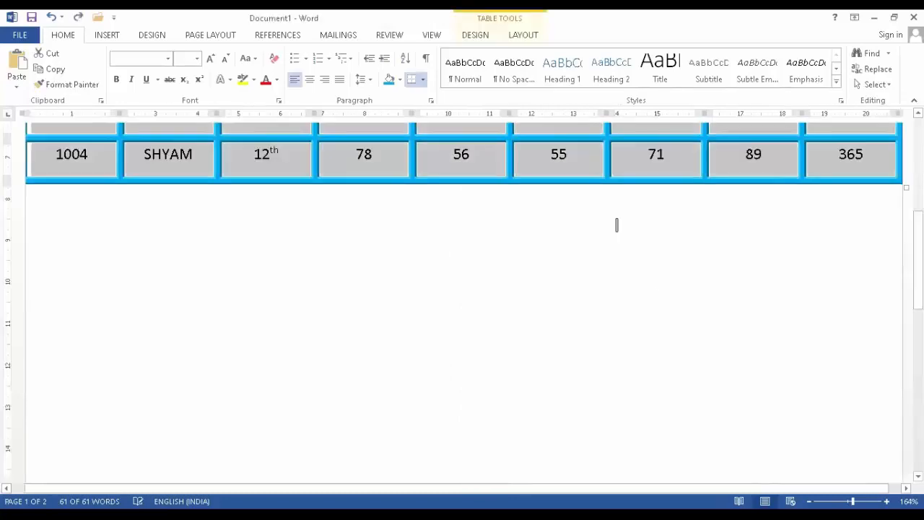
scroll(625, 265, "up", 5)
scroll(625, 268, "up", 1)
scroll(625, 279, "down", 3)
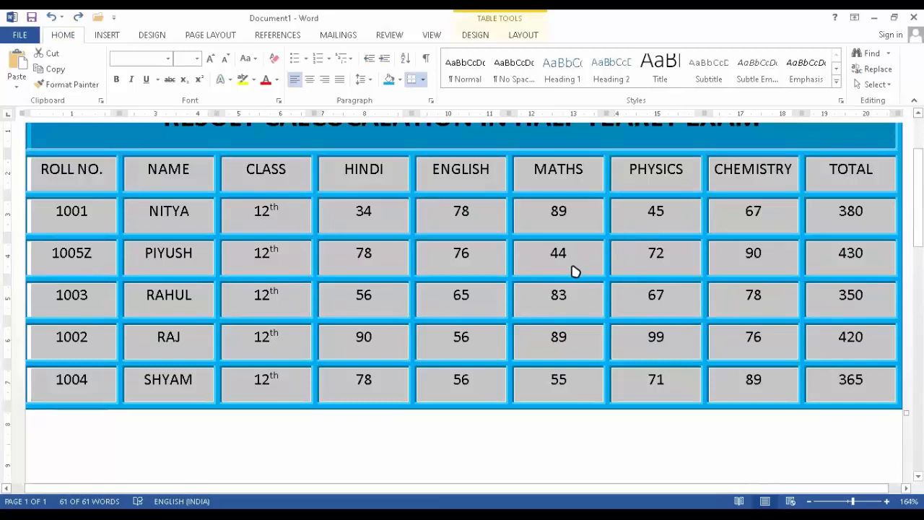
scroll(573, 268, "up", 3)
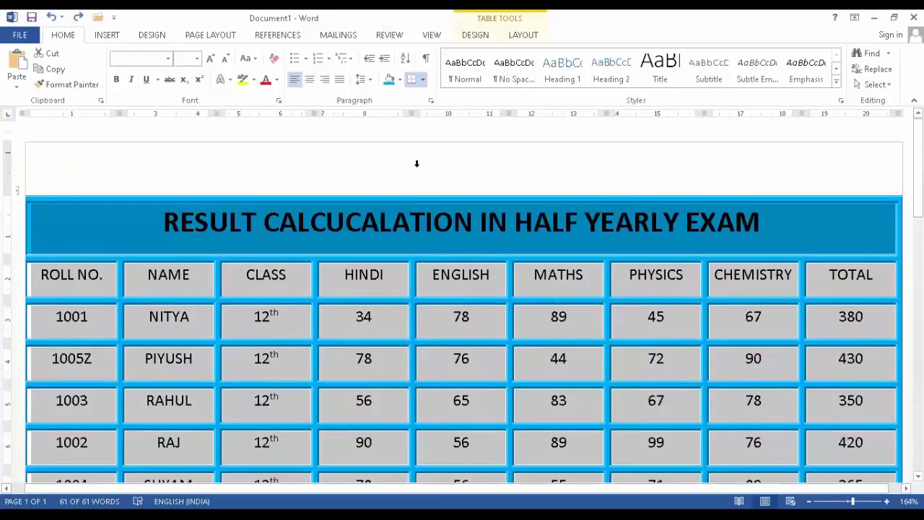
left_click(407, 214)
scroll(394, 223, "down", 3)
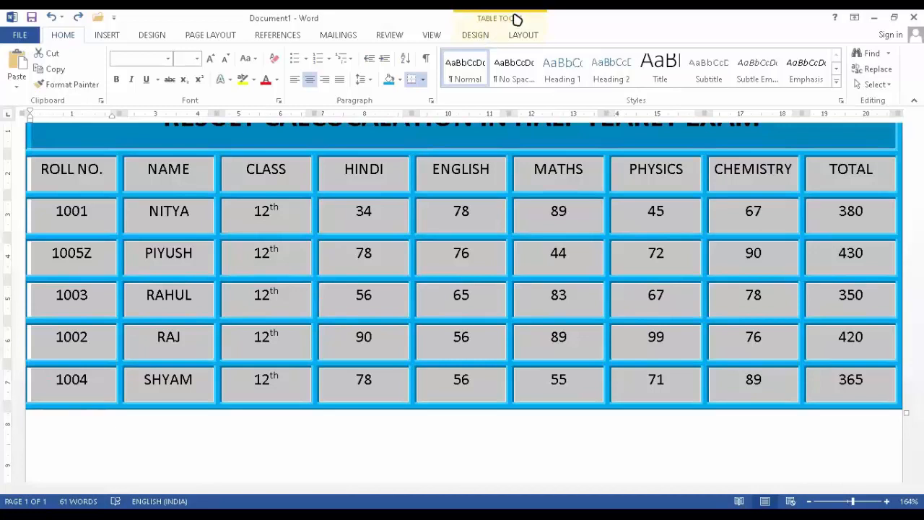
left_click(107, 34)
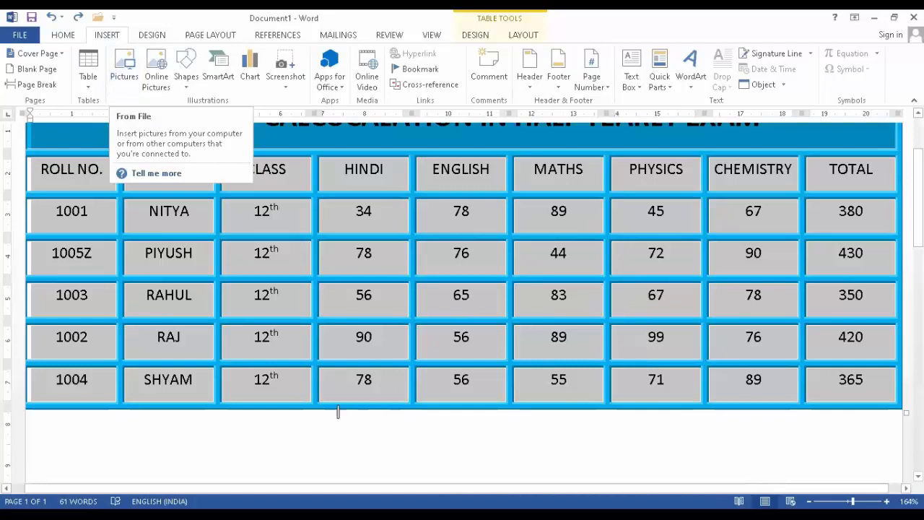
Clear all cell contents of the student marks table and delete the whole table from the page
scroll(196, 256, "up", 3)
key("ctrl+y")
key("ctrl+y")
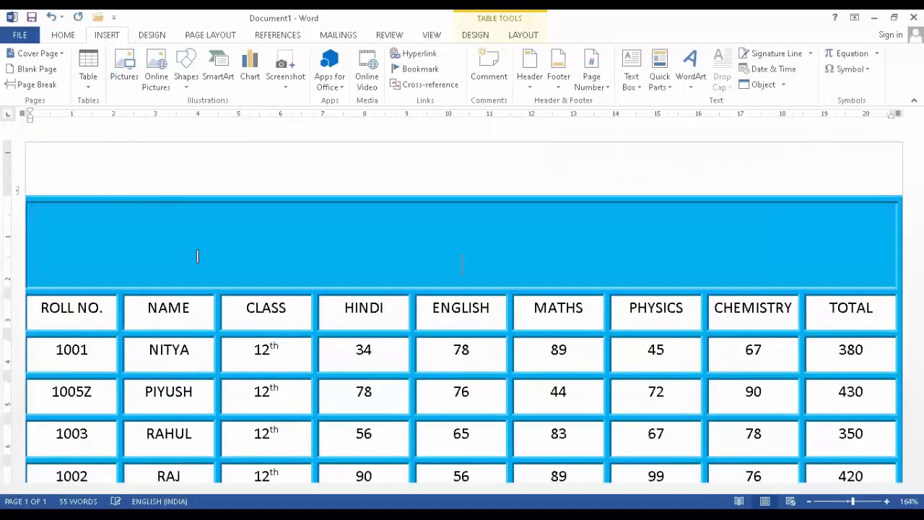
key("ctrl+z")
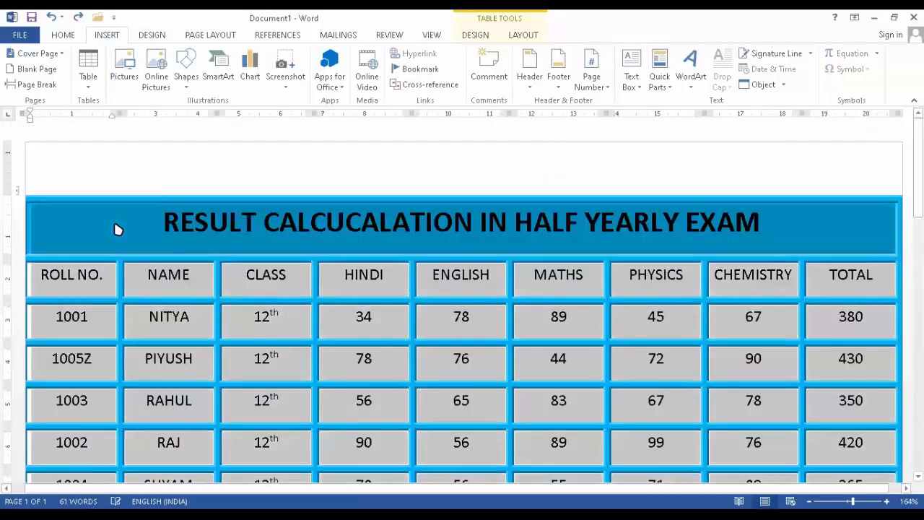
key("Delete")
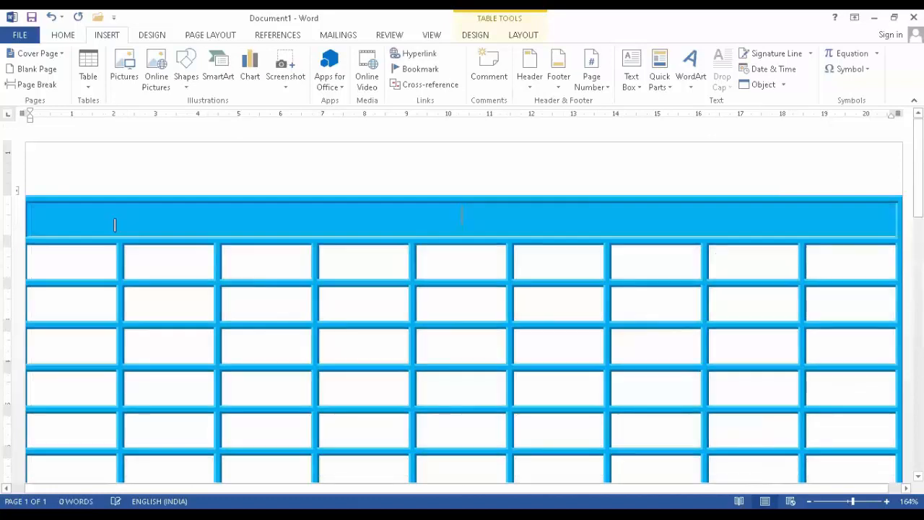
scroll(82, 233, "down", 3)
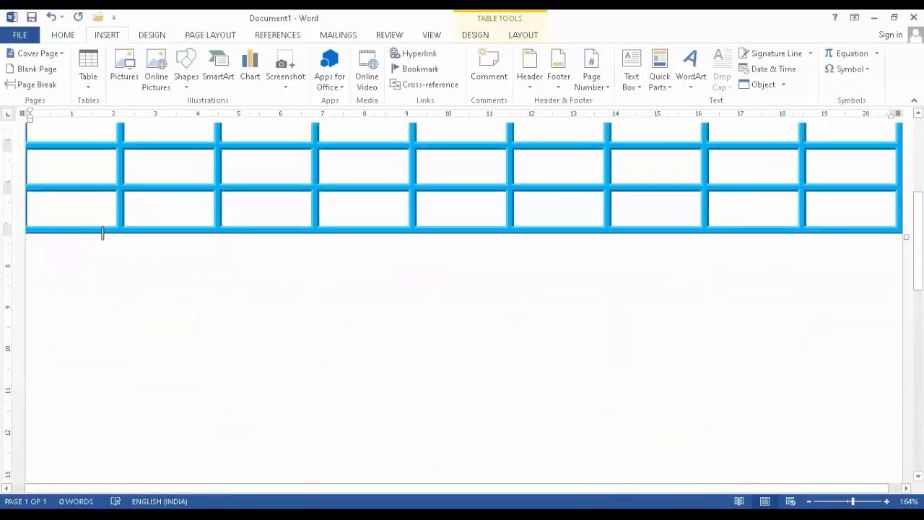
scroll(99, 235, "down", 4, "ctrl")
scroll(169, 219, "up", 3)
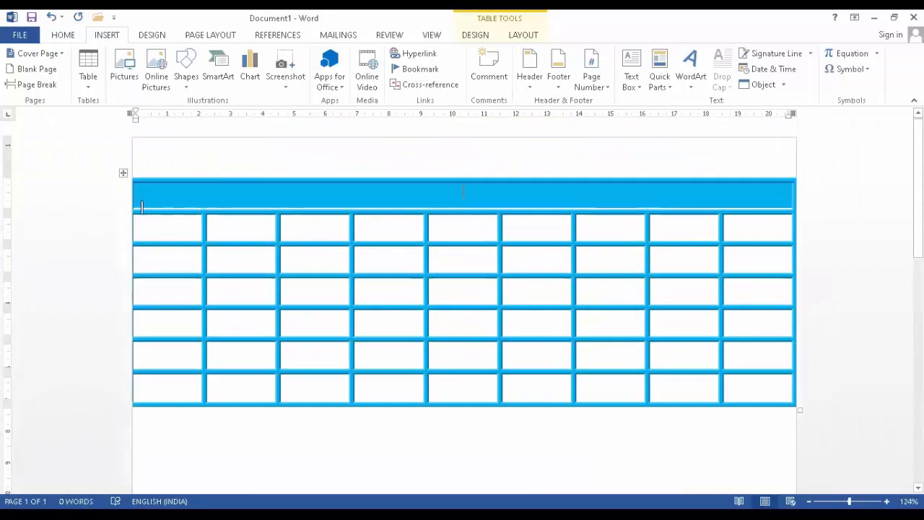
left_click(123, 172)
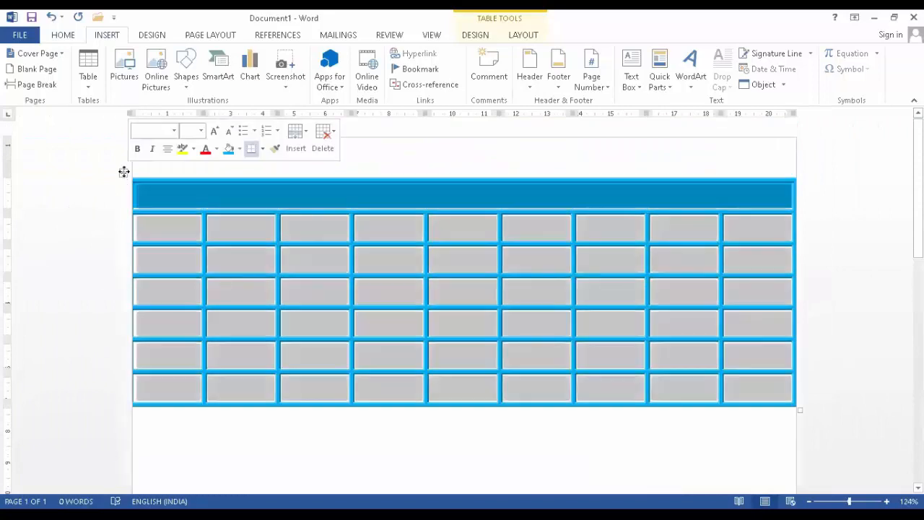
key("BackSpace")
left_click(131, 59)
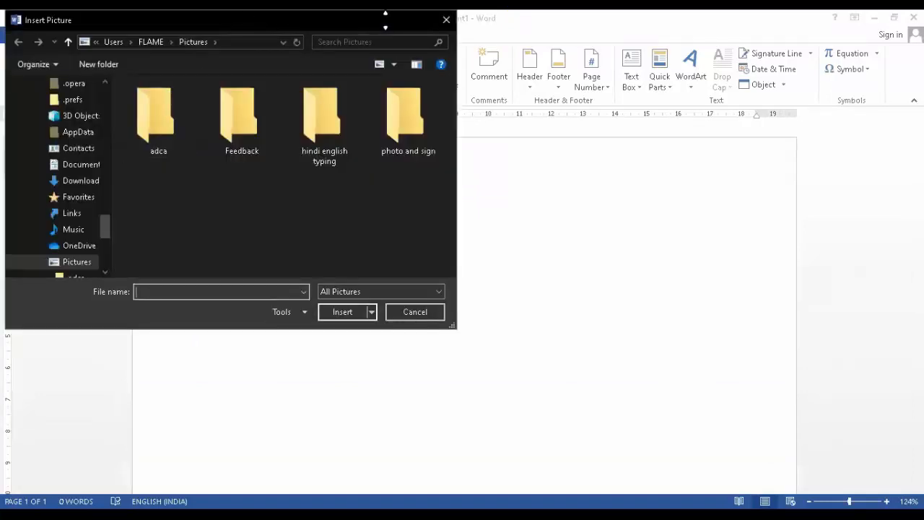
left_click_drag(385, 19, 385, 138)
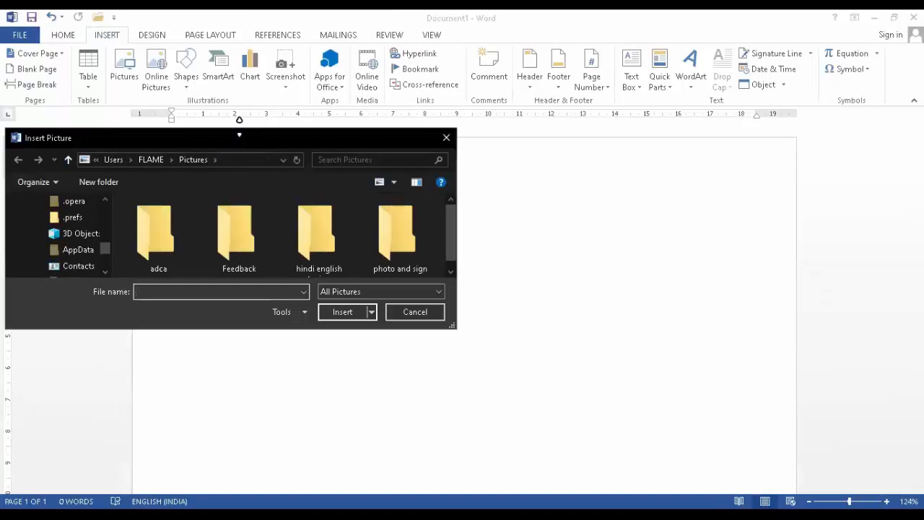
left_click_drag(239, 127, 213, 20)
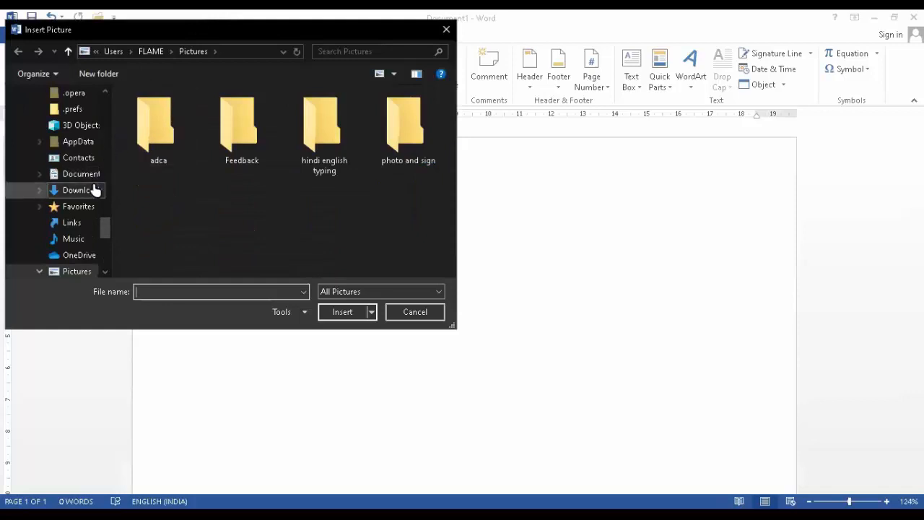
scroll(93, 189, "up", 1)
scroll(52, 190, "up", 4)
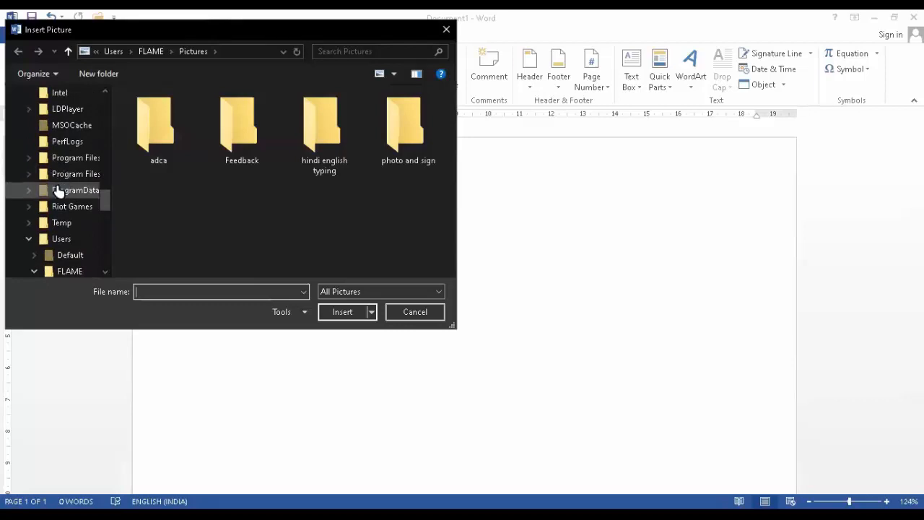
scroll(58, 189, "up", 8)
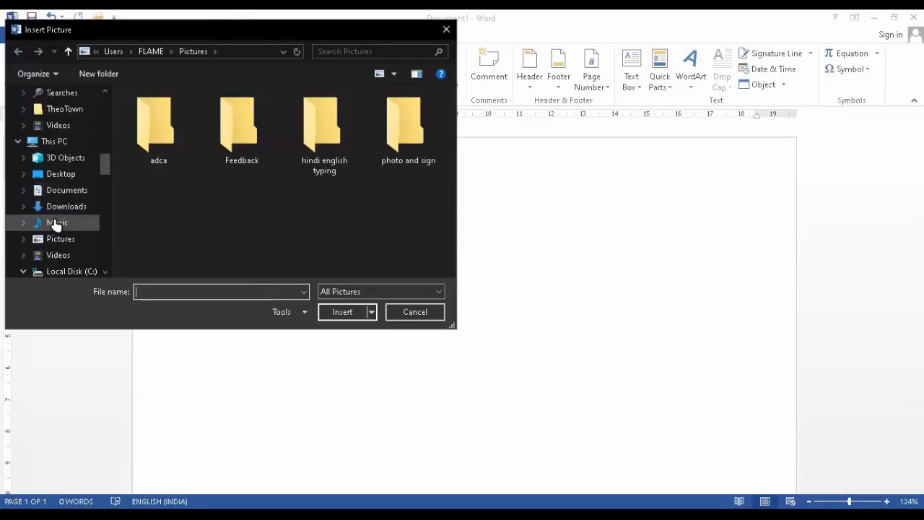
left_click(62, 180)
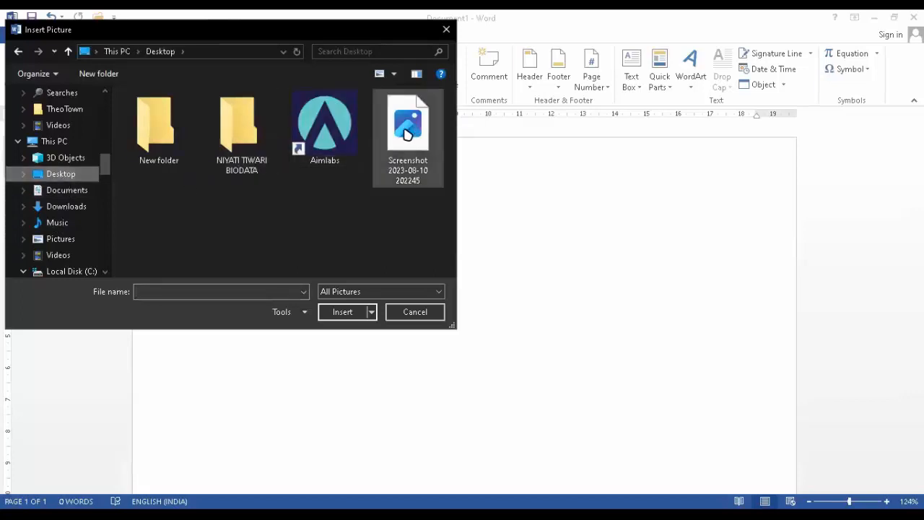
left_click(406, 134)
double_click(407, 133)
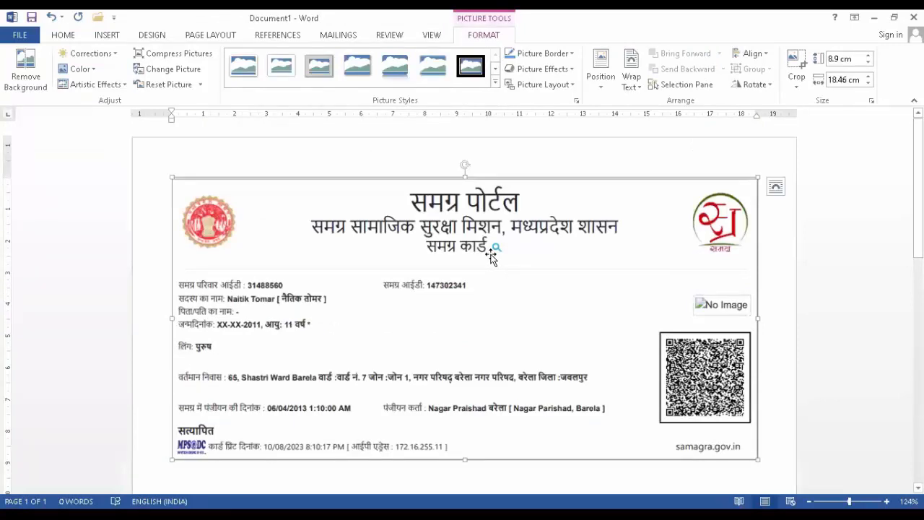
right_click(356, 215)
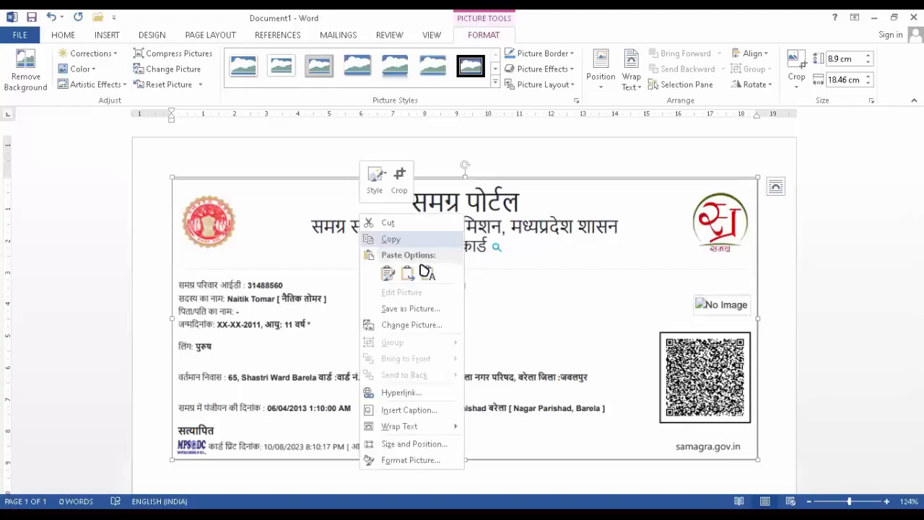
left_click(390, 224)
Search Bing for online pictures of AYODHYA MANDIR
left_click(110, 35)
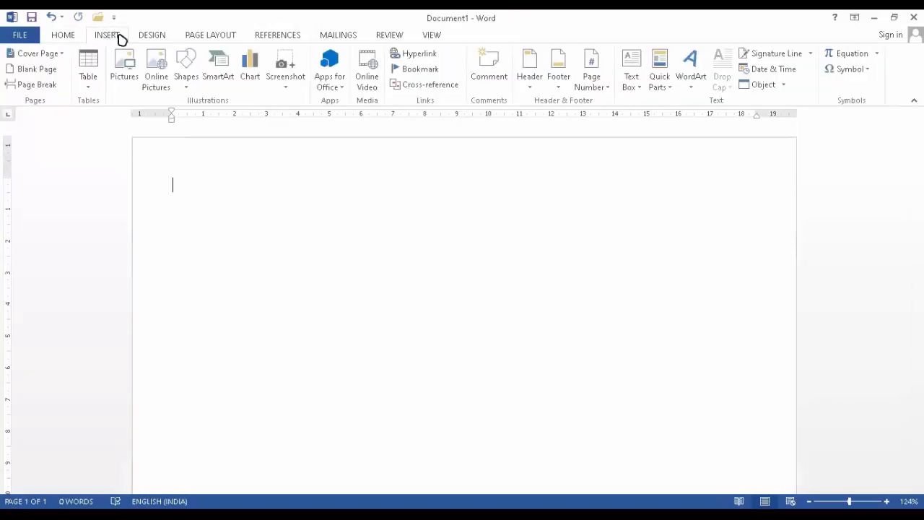
left_click(158, 73)
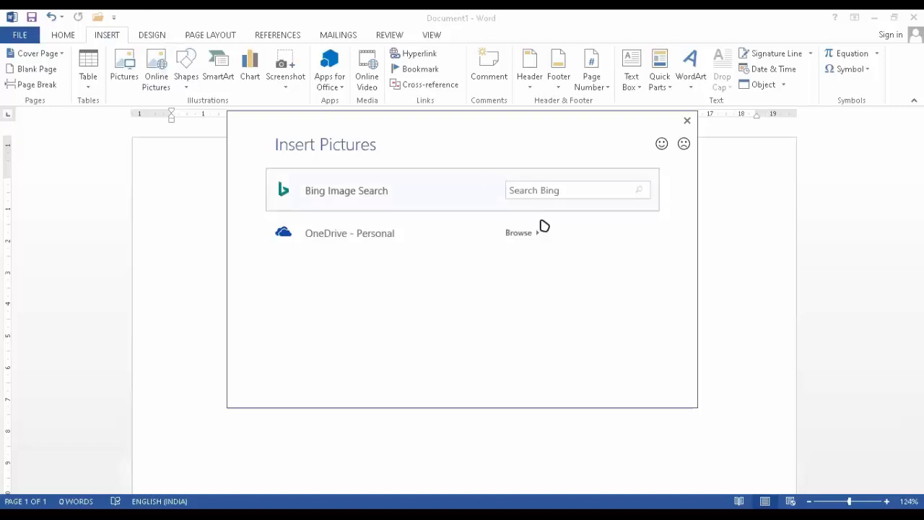
left_click(526, 189)
key("BackSpace")
key("BackSpace")
type("TA")
key("BackSpace")
key("BackSpace")
key("BackSpace")
type("AYODHYA MANDIR")
key("Return")
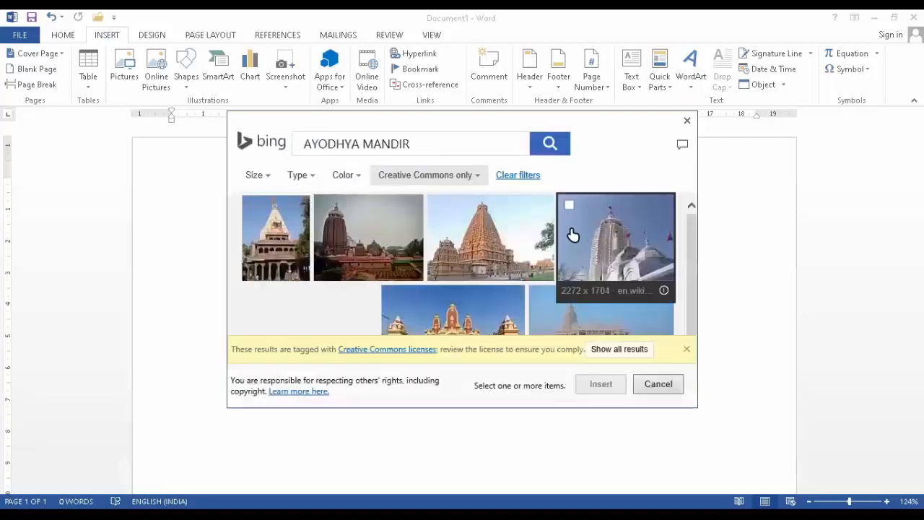
Insert the 1200 x 803 temple facade image from en.wikipedia.org out of the search results
scroll(542, 293, "down", 5)
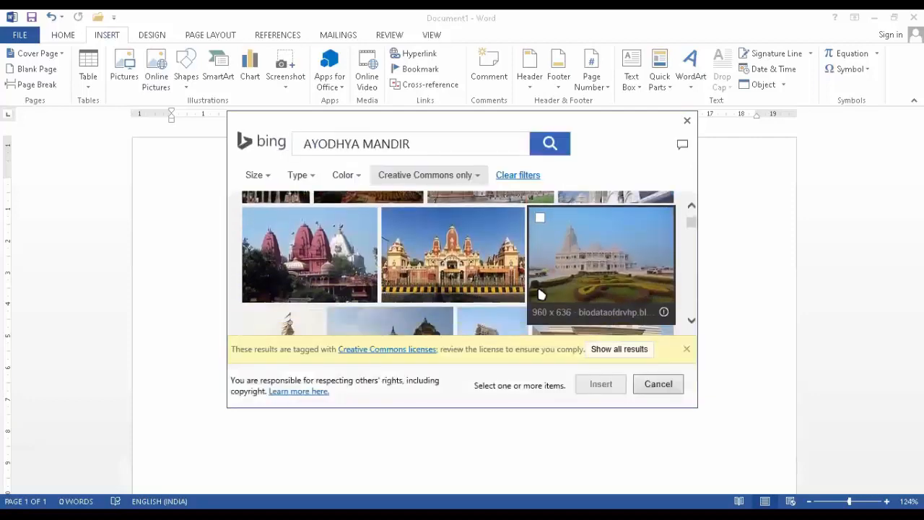
scroll(542, 293, "down", 3)
scroll(536, 291, "up", 3)
scroll(535, 291, "up", 2)
scroll(562, 303, "down", 2)
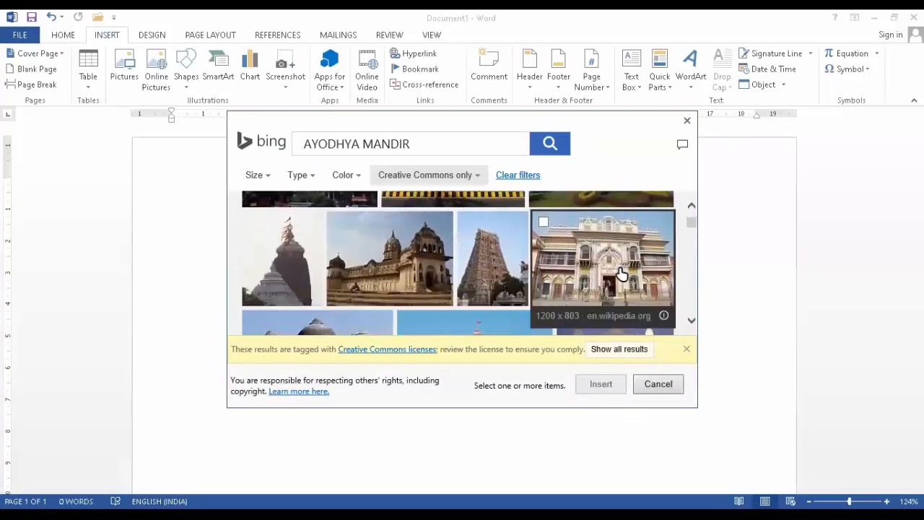
left_click(620, 274)
left_click(603, 387)
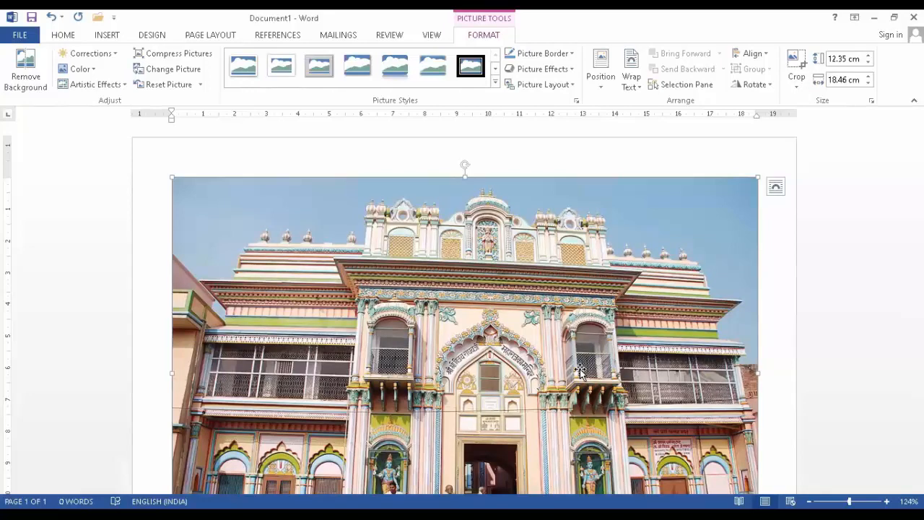
Set the temple picture's text wrapping to Behind Text
scroll(597, 361, "down", 1)
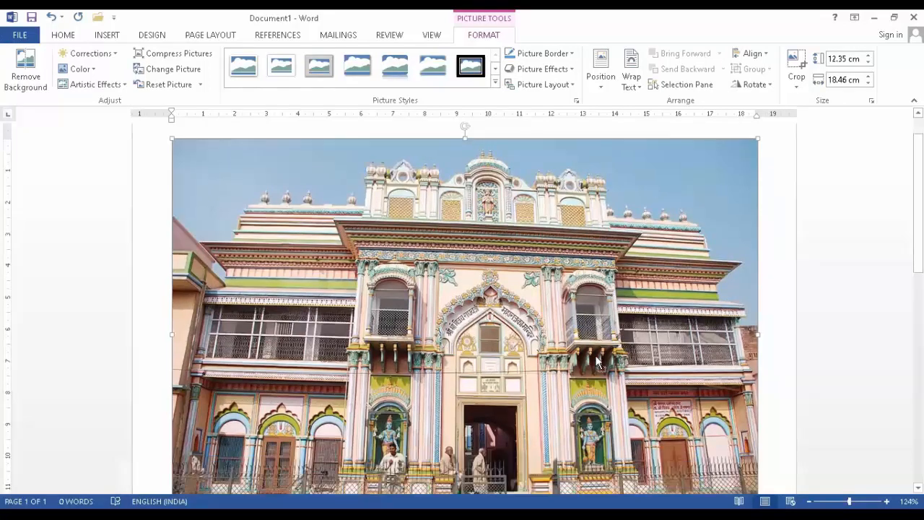
scroll(596, 361, "down", 4)
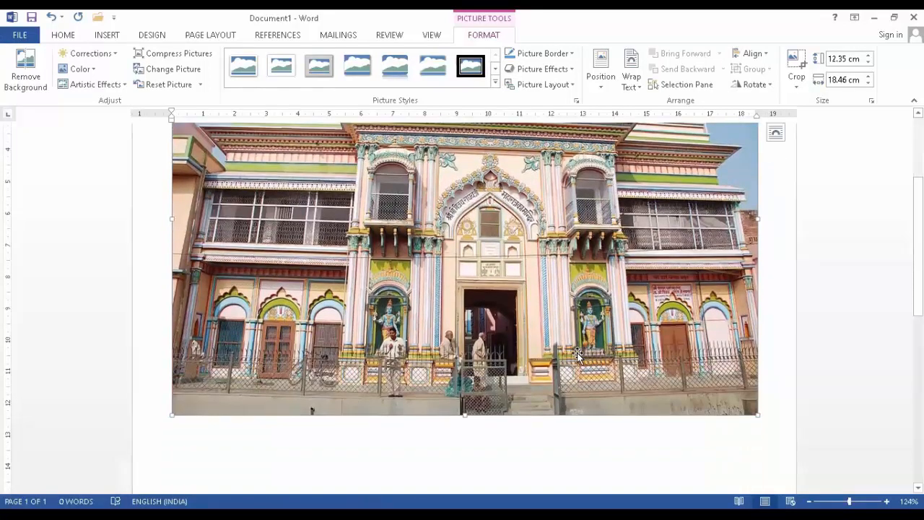
scroll(577, 354, "down", 3, "ctrl")
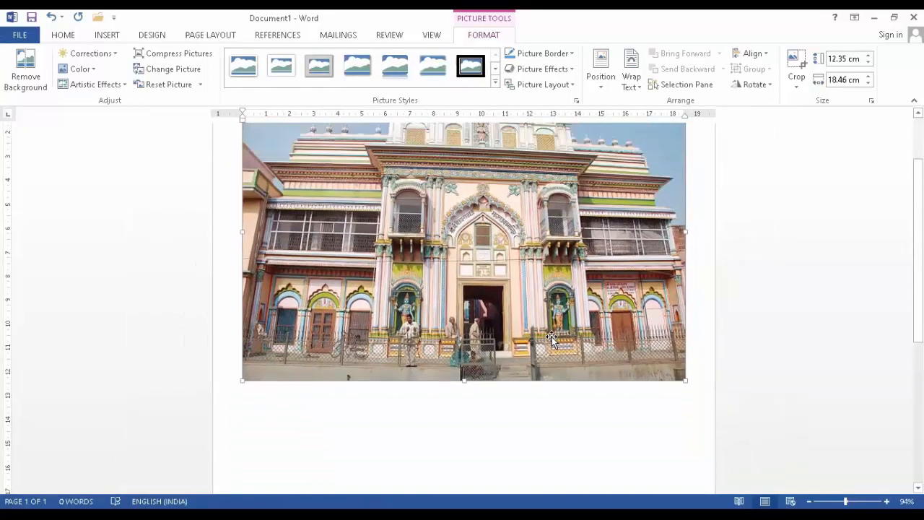
scroll(551, 340, "up", 2)
left_click(704, 154)
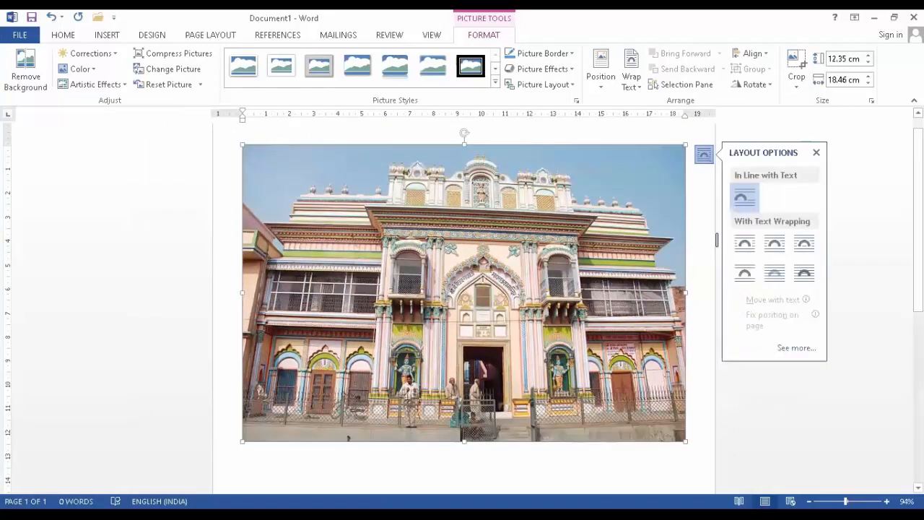
left_click(774, 273)
left_click_drag(681, 370, 541, 269)
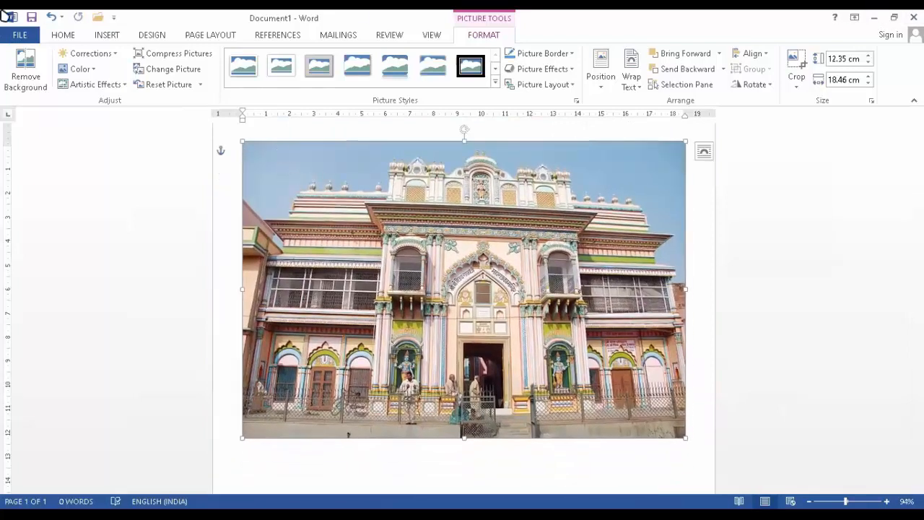
Remove the sky background from the temple picture, extending the kept area to its bottom and both side edges
left_click(26, 69)
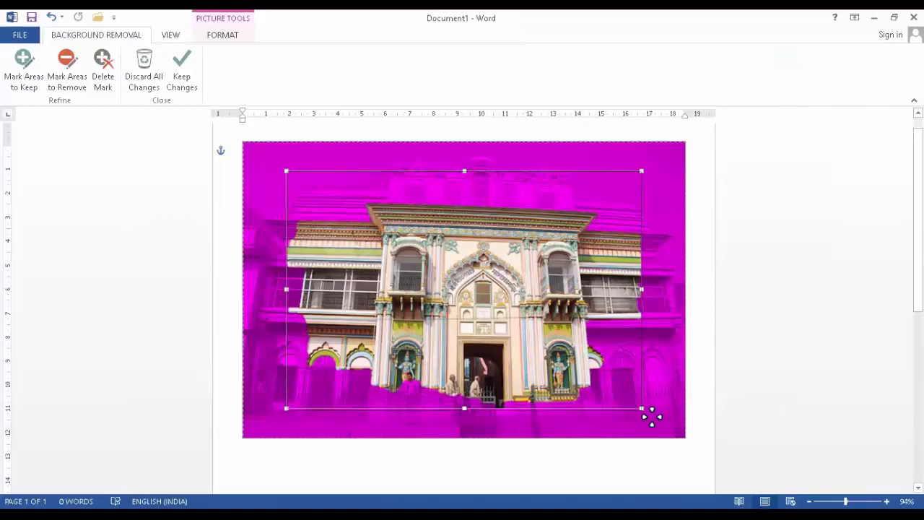
left_click_drag(679, 431, 686, 438)
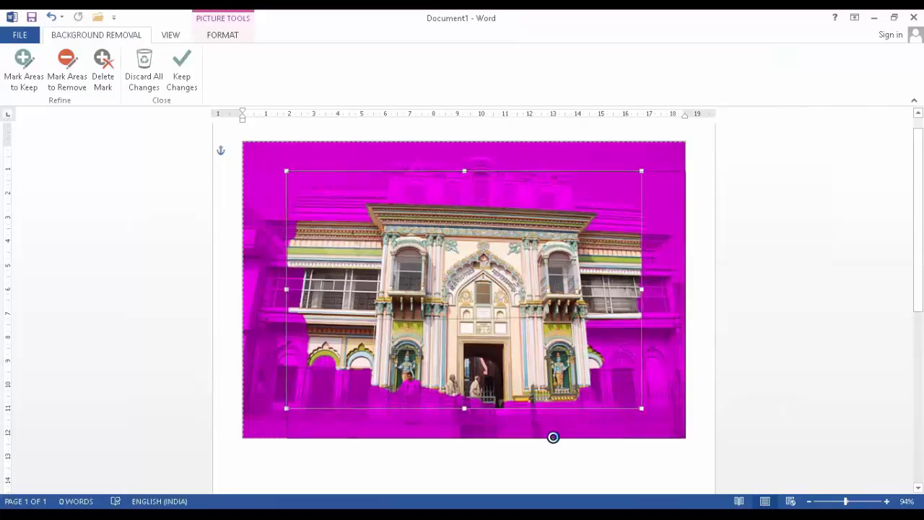
left_click_drag(285, 304, 230, 299)
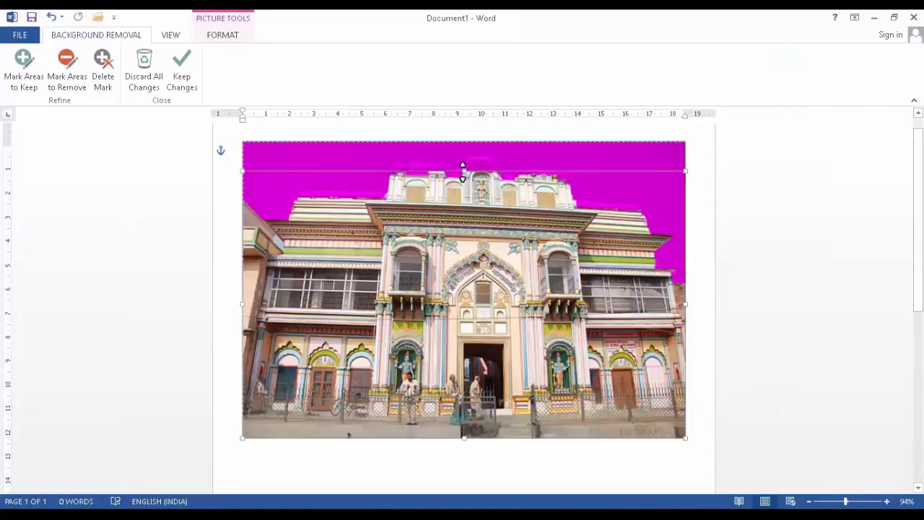
mouse_move(462, 161)
left_mouse_down()
mouse_move(455, 145)
mouse_move(452, 164)
left_mouse_up()
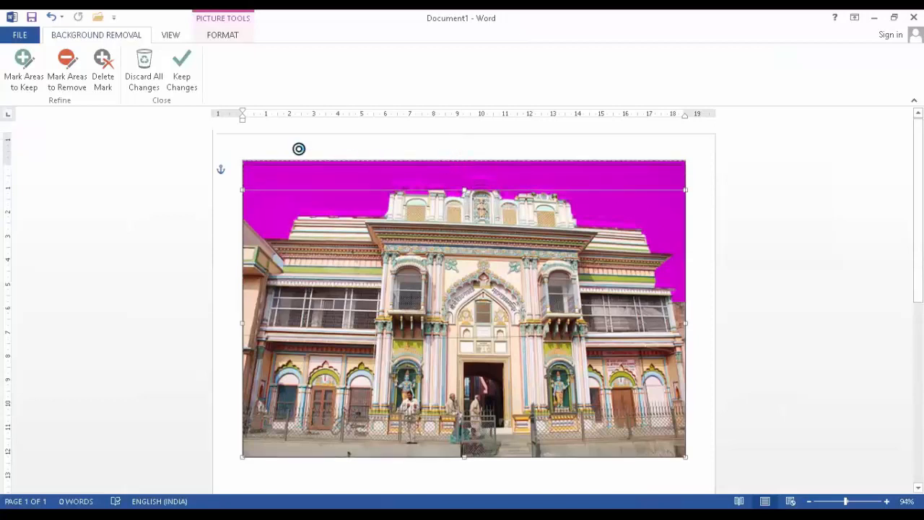
left_click(177, 69)
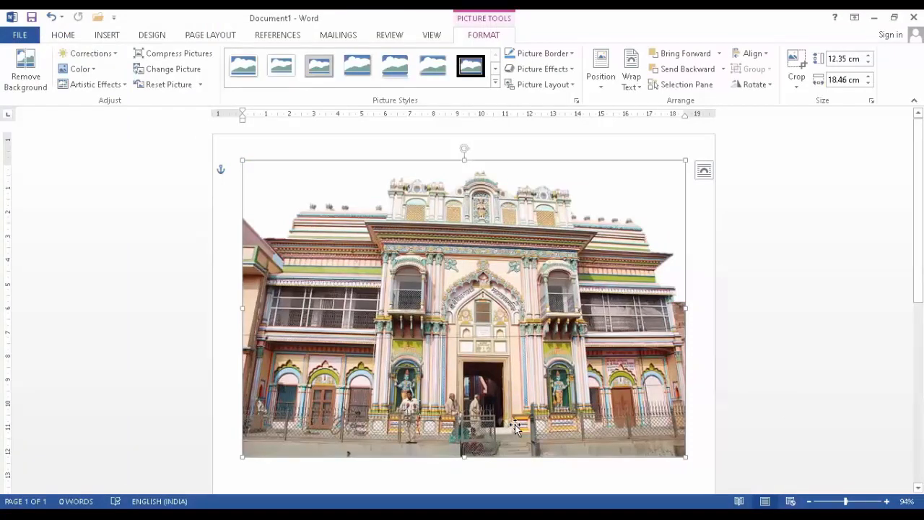
Undo the background removal on the temple picture and return to its picture formatting options
key("ctrl+z")
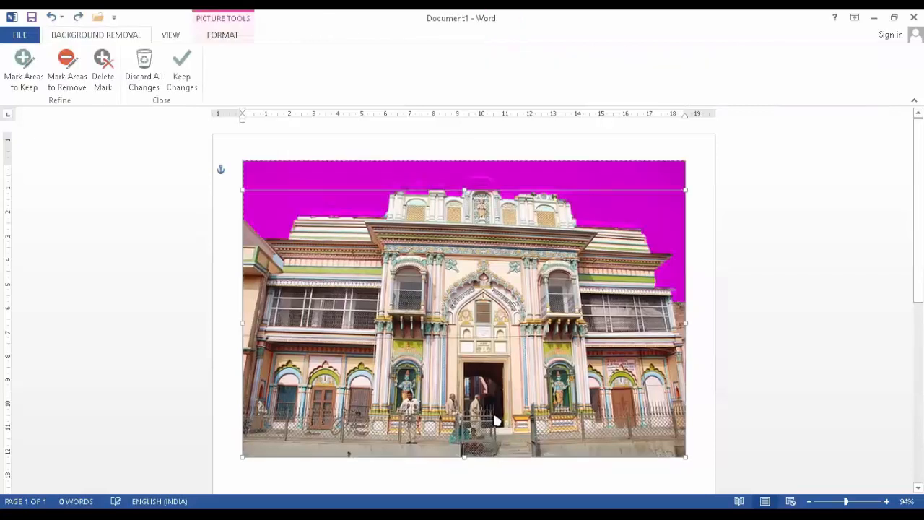
left_click(236, 34)
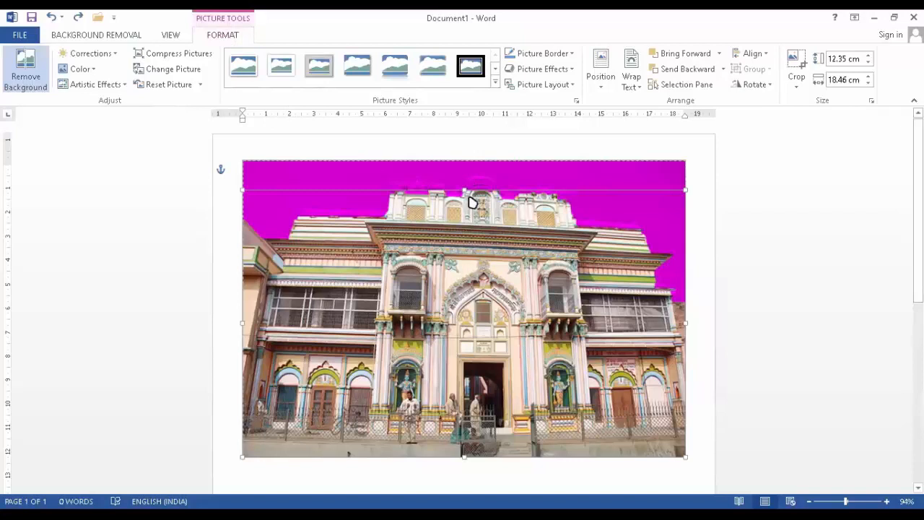
left_click(526, 480)
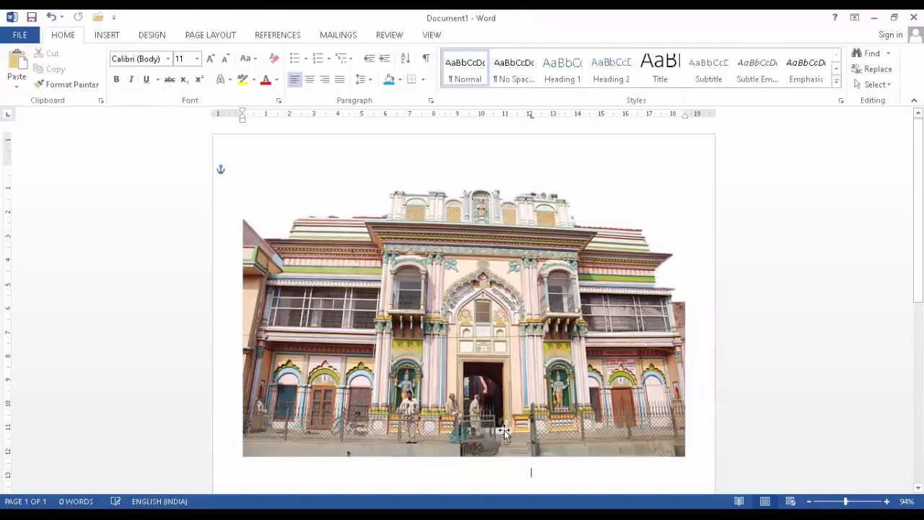
left_click(469, 379)
key("ctrl+z")
key("ctrl+z")
key("ctrl+z")
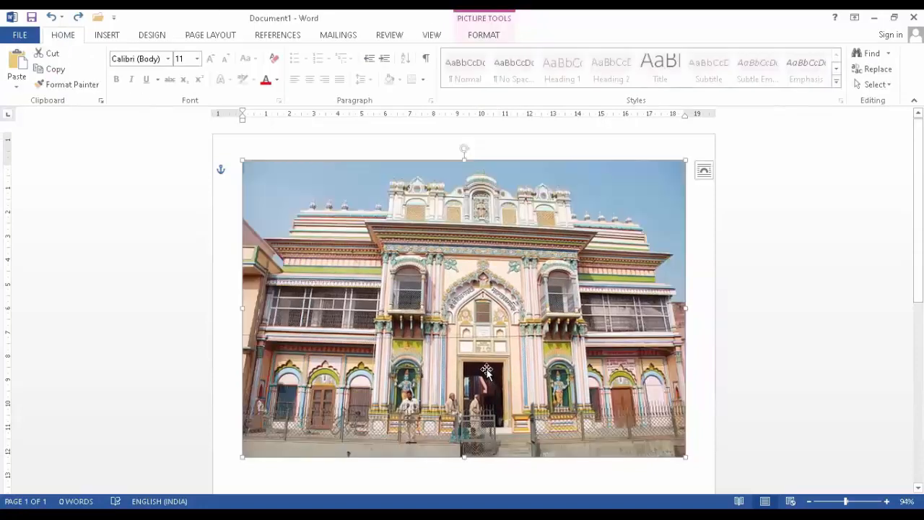
left_click(494, 35)
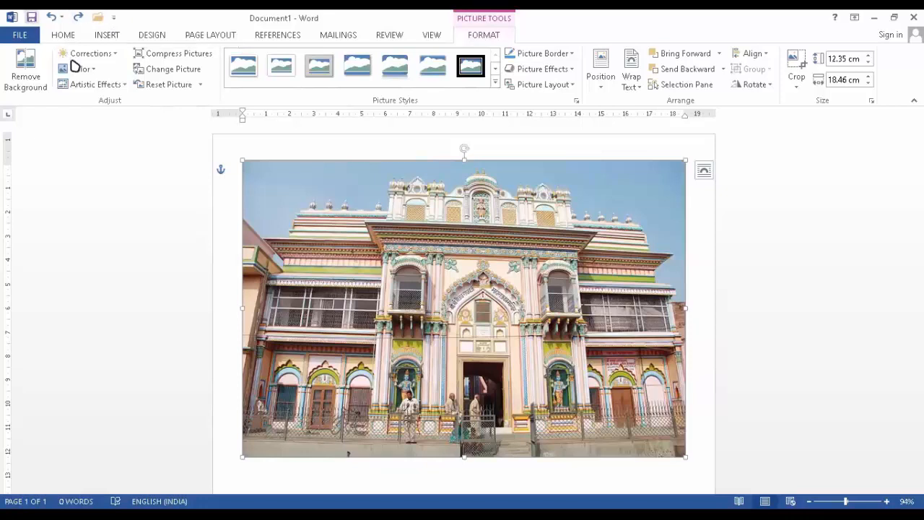
Preview corrections, recolor and artistic effects on the temple picture, including +20% contrast and Green, Accent color 6 Dark
left_click(116, 55)
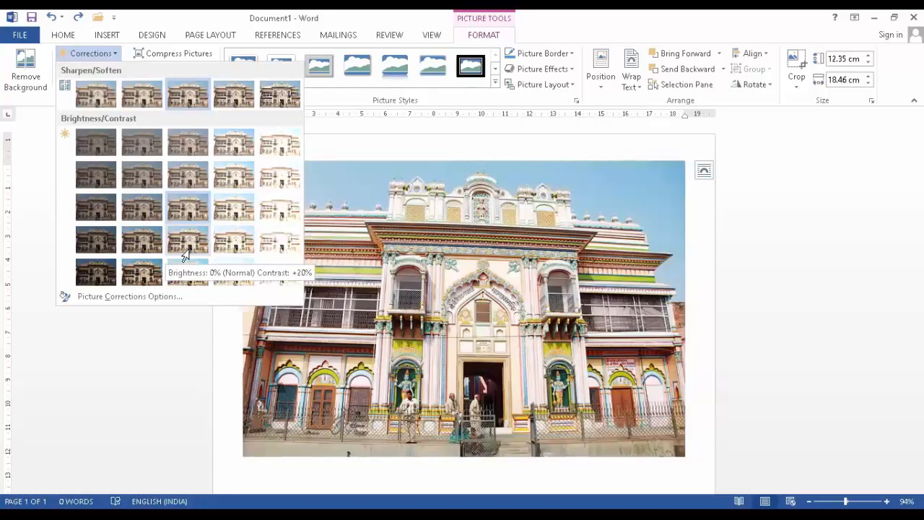
left_click(92, 68)
left_click(93, 69)
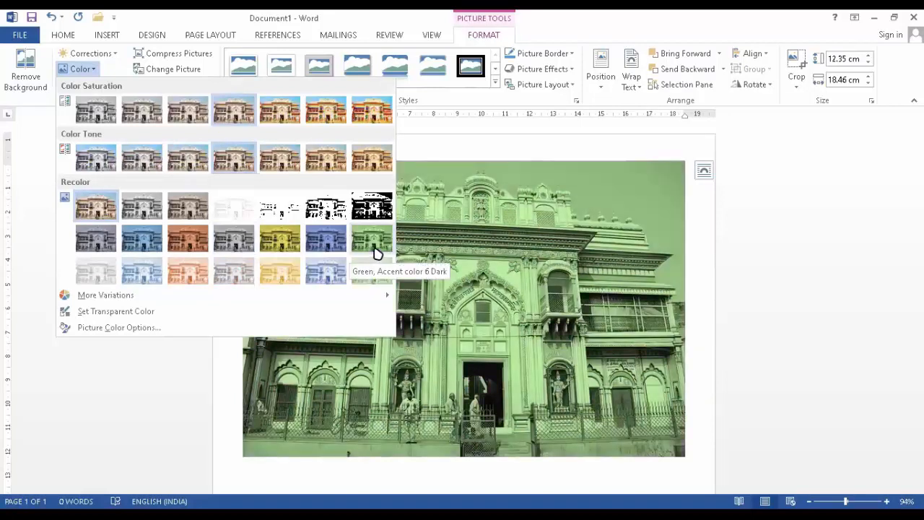
left_click(437, 142)
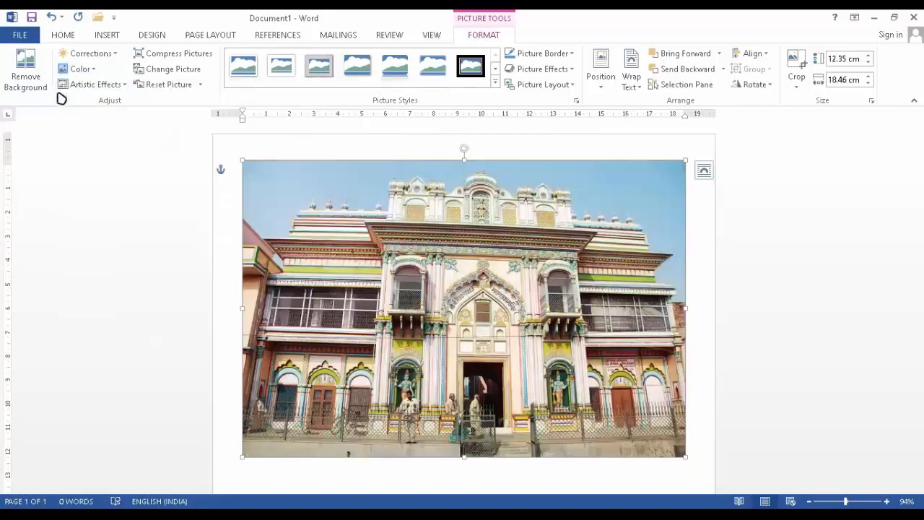
left_click(127, 89)
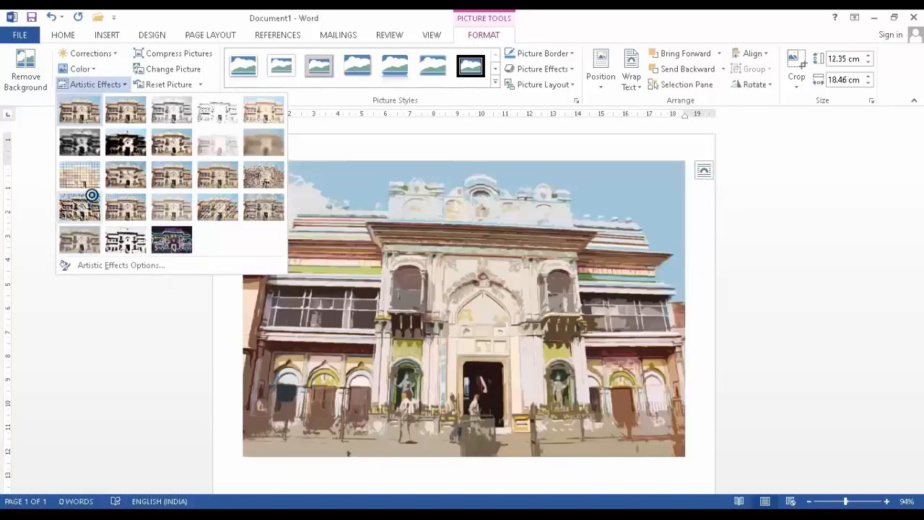
key("Escape")
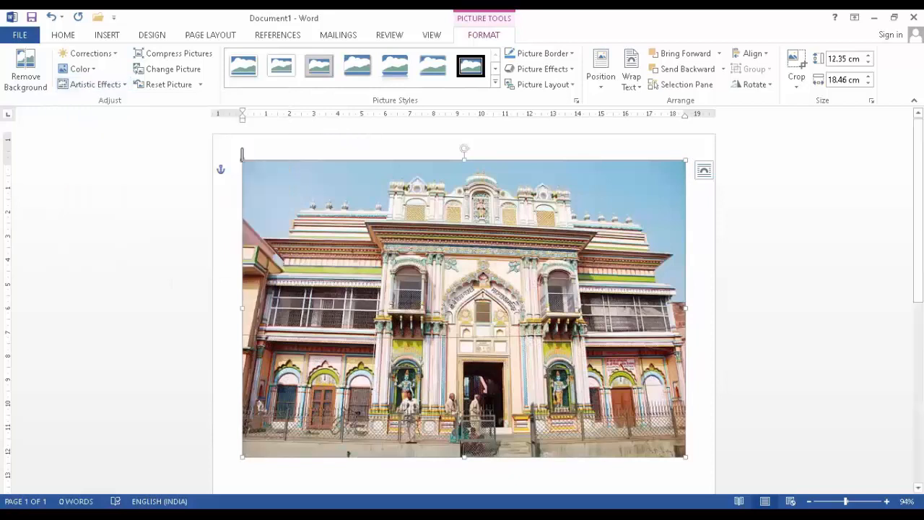
left_click(178, 72)
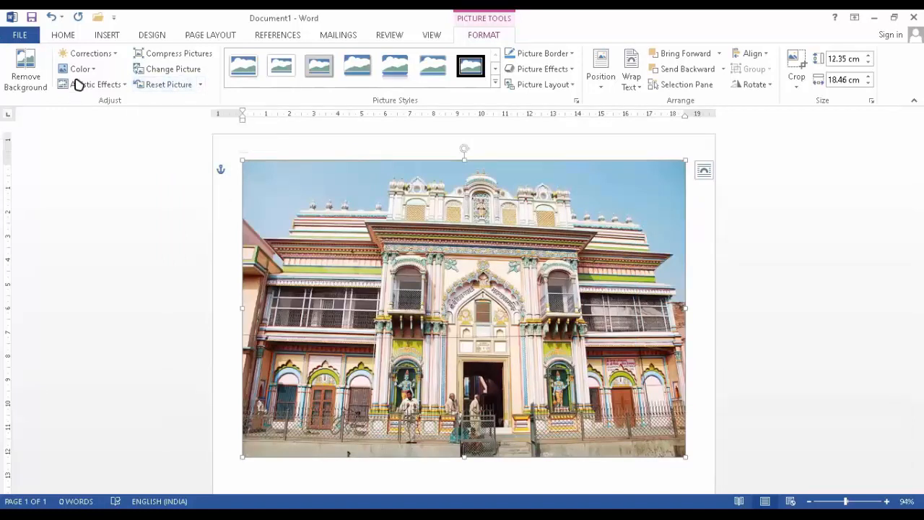
Recolor the temple picture in gray tones after a brightness/contrast correction, and reset the picture to its original formatting
left_click(99, 57)
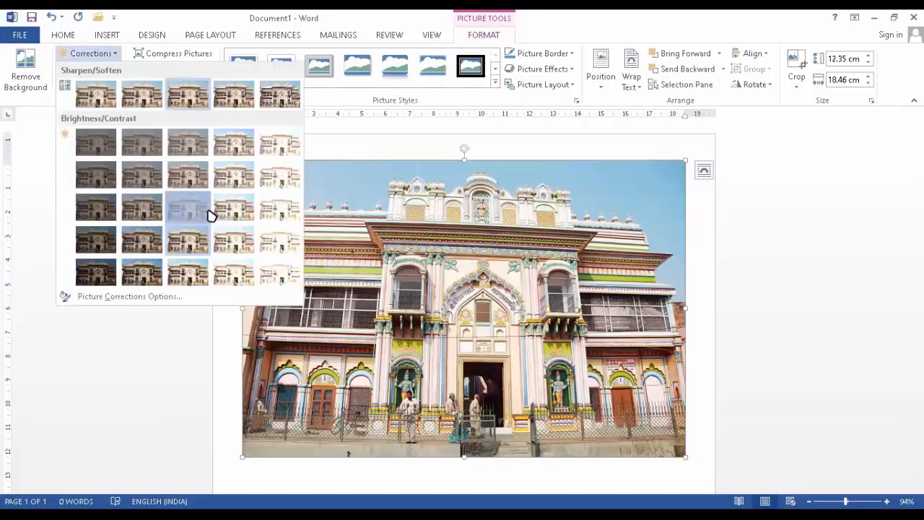
left_click(206, 209)
left_click(83, 68)
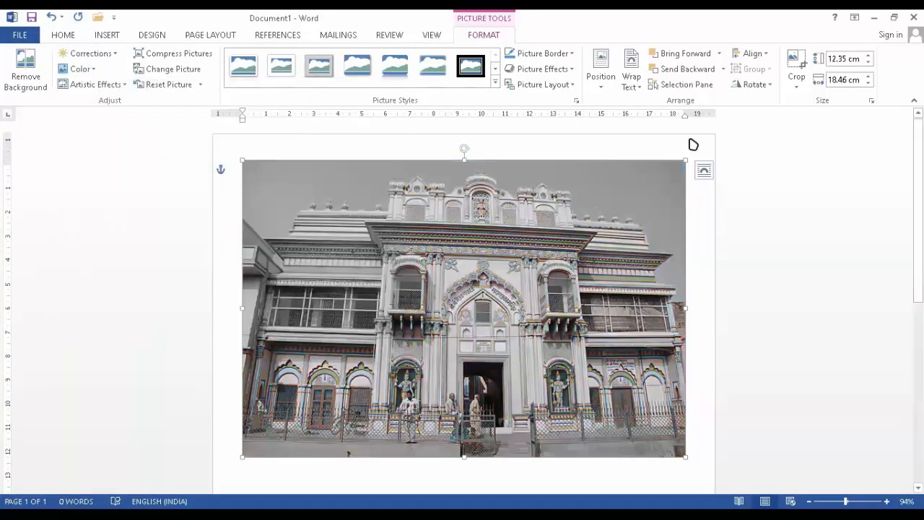
left_click(167, 86)
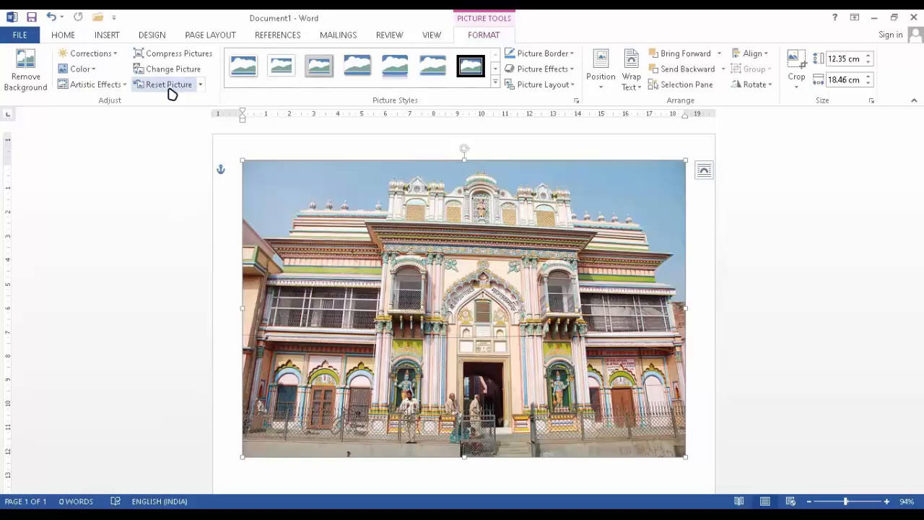
Try several picture styles on the temple picture, including the double black frame, and apply the thin black frame style
scroll(170, 92, "up", 1)
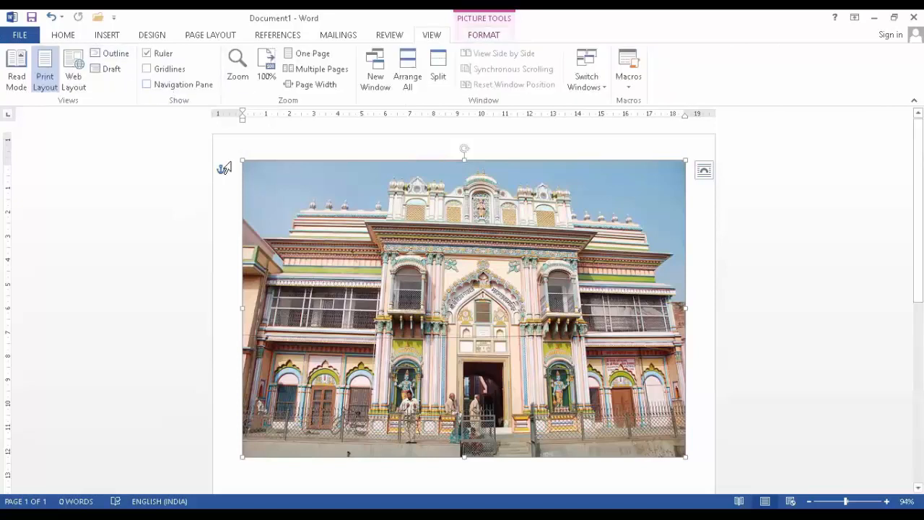
left_click(499, 33)
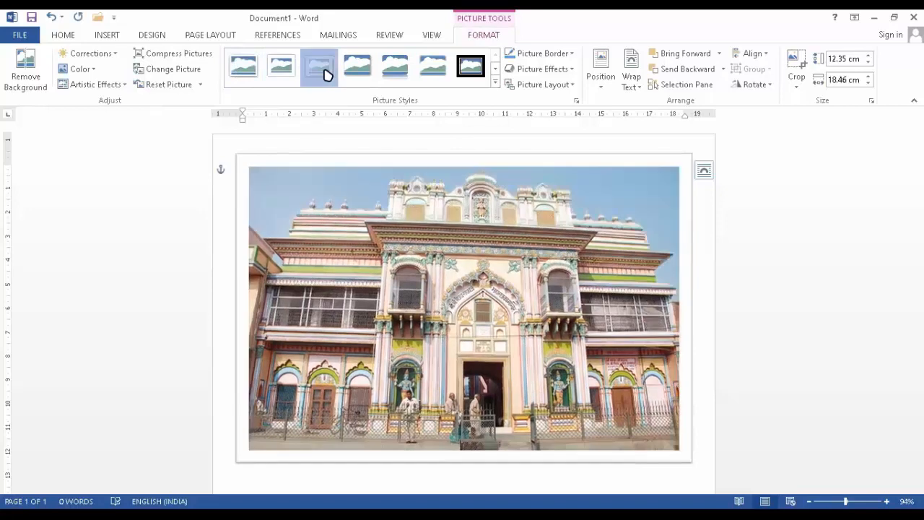
left_click(397, 72)
left_click(358, 69)
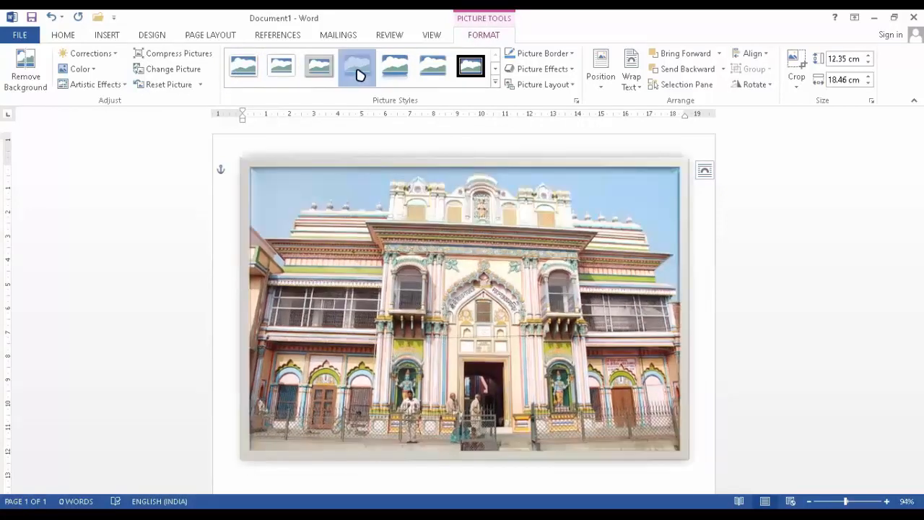
left_click(432, 72)
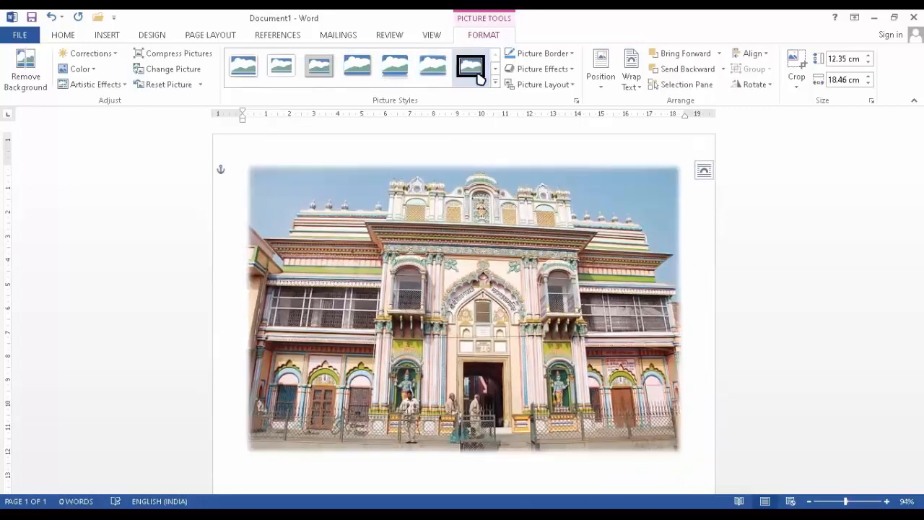
left_click(478, 78)
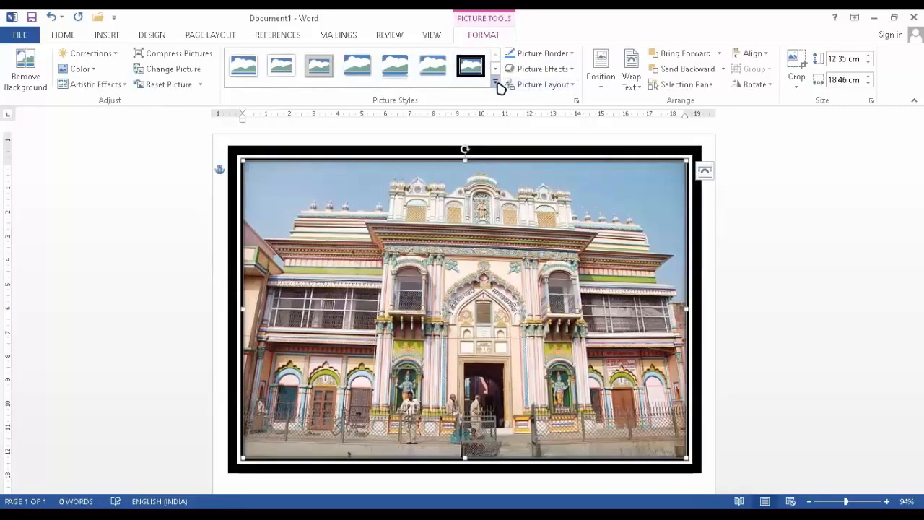
left_click(497, 86)
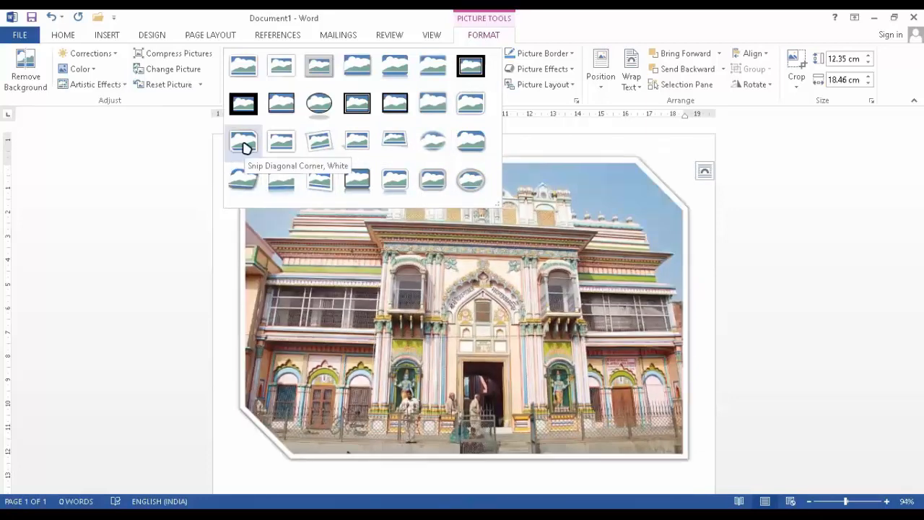
left_click(287, 106)
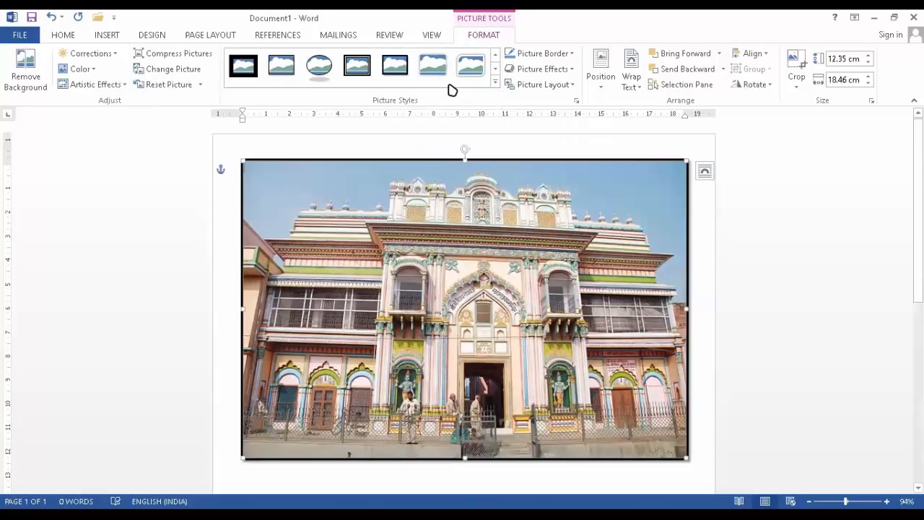
Set the temple picture's border to a bright green picked from the standard outline colors
left_click(567, 55)
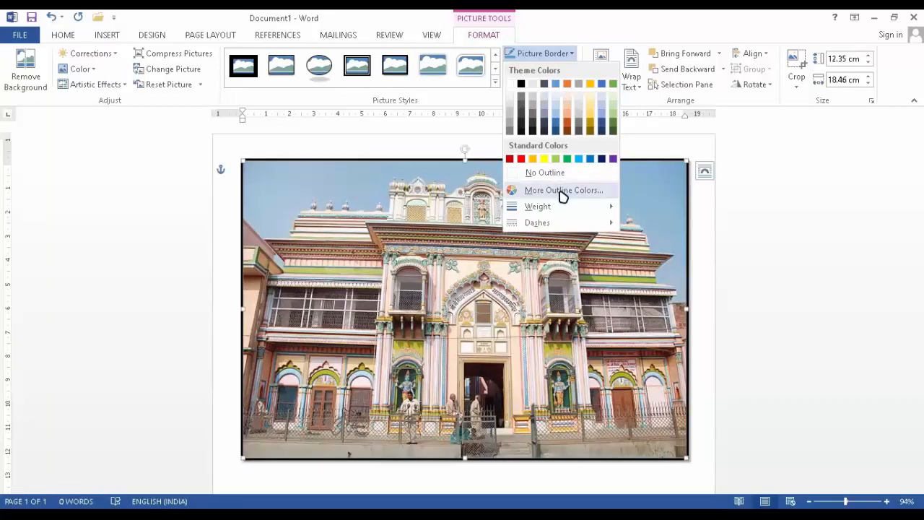
left_click(563, 191)
left_click(417, 243)
left_click(407, 232)
left_click(398, 225)
left_click(392, 218)
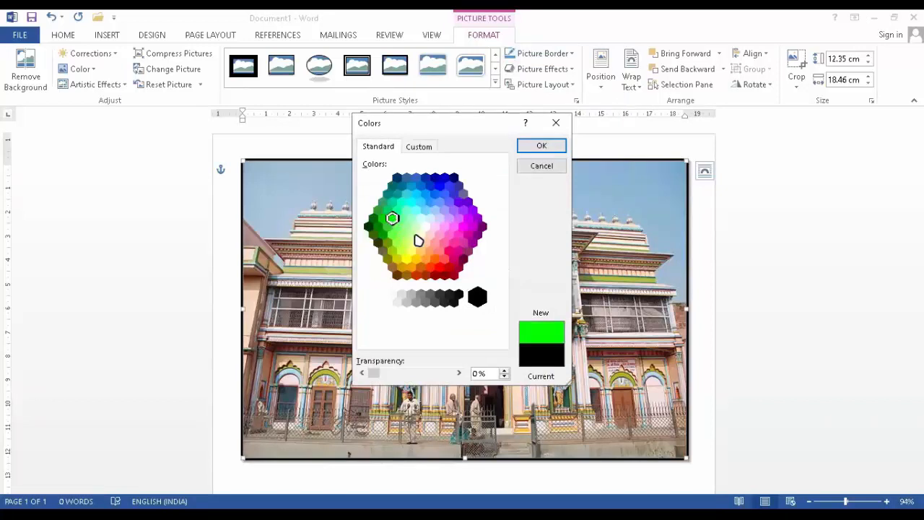
left_click(406, 243)
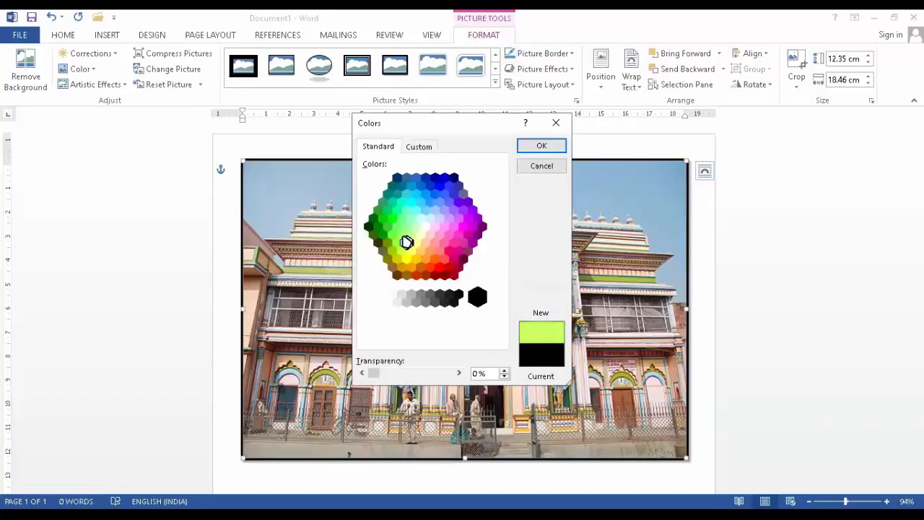
left_click(405, 234)
left_click(392, 218)
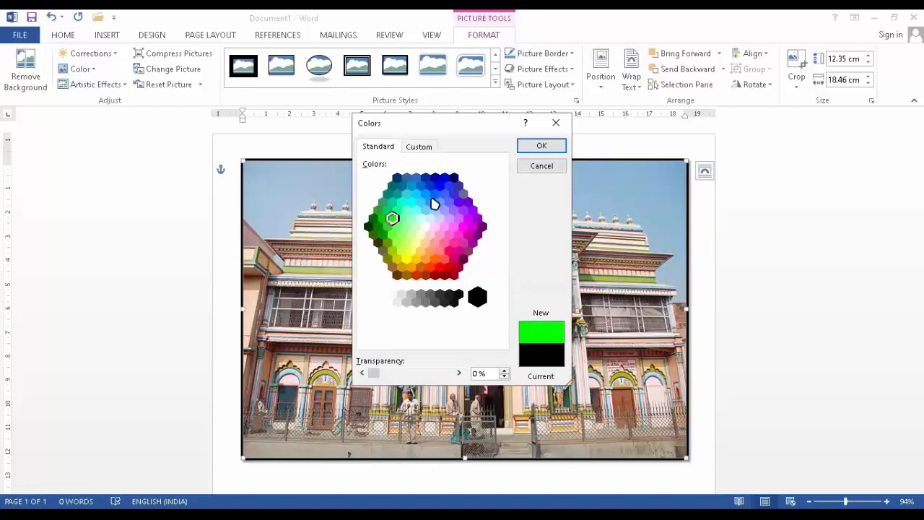
left_click(541, 146)
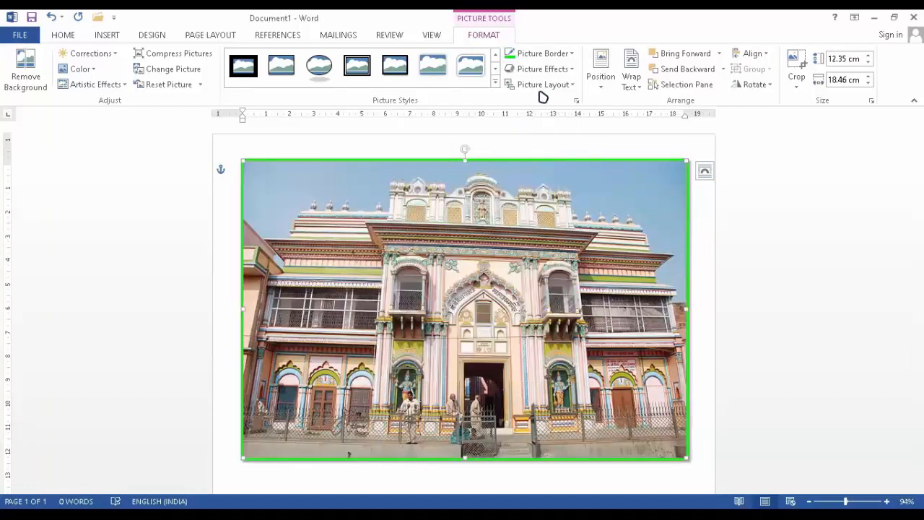
Apply the middle reflection variation of the first row to the temple picture and check the reflection below it
left_click(572, 72)
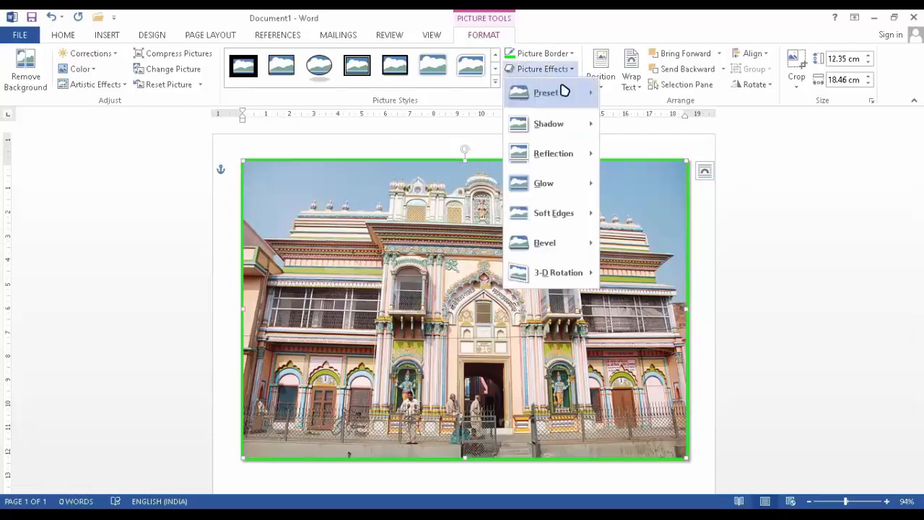
mouse_move(563, 91)
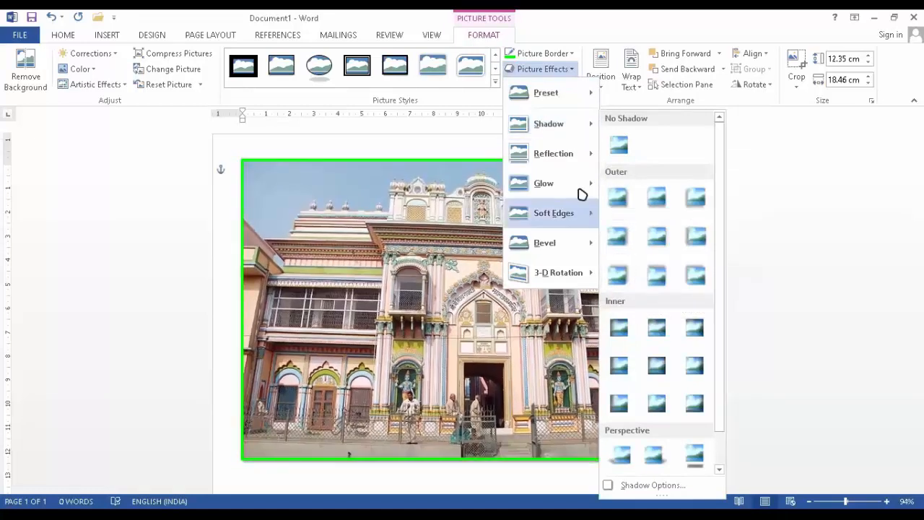
mouse_move(553, 153)
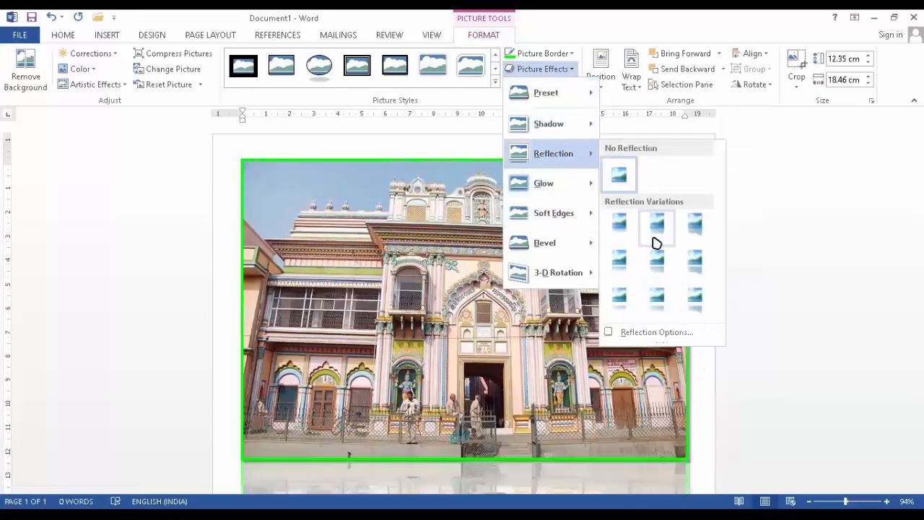
left_click(656, 245)
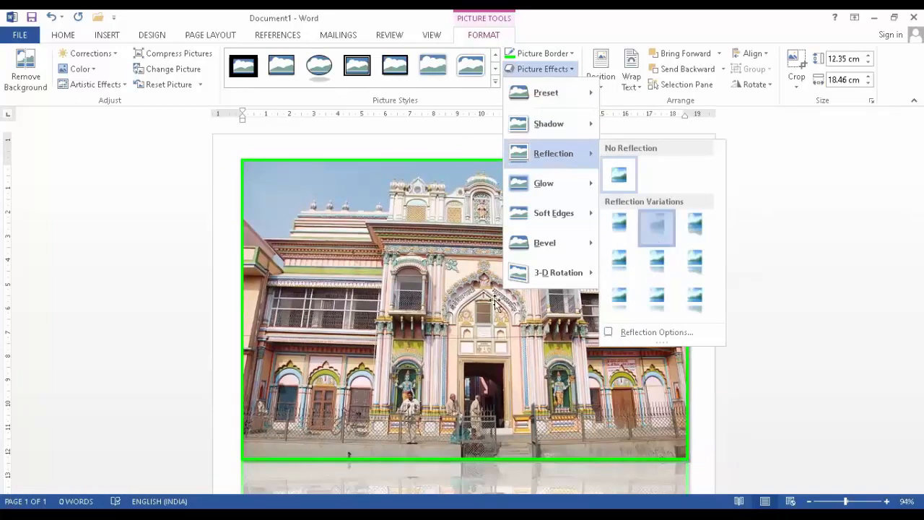
scroll(495, 302, "down", 3)
scroll(495, 302, "down", 2)
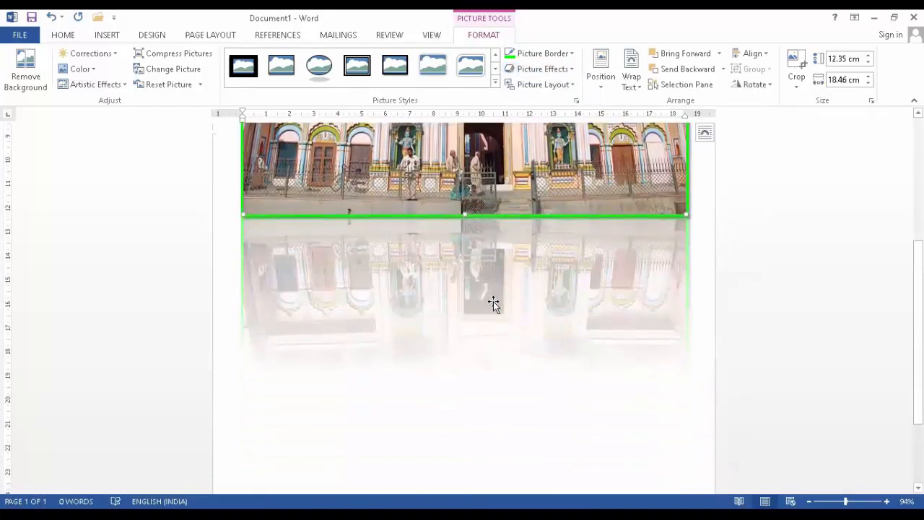
scroll(493, 301, "up", 6)
Undo the reflection effect on the temple picture
key("ctrl")
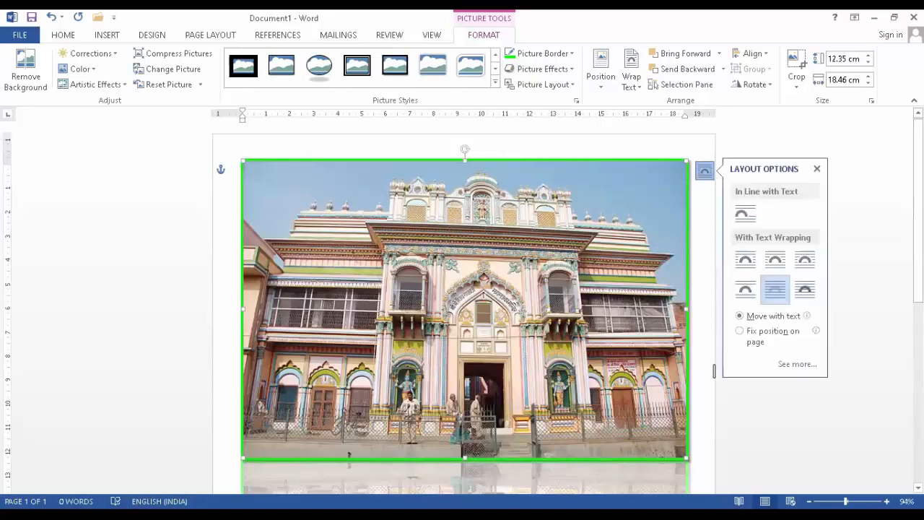
left_click(819, 171)
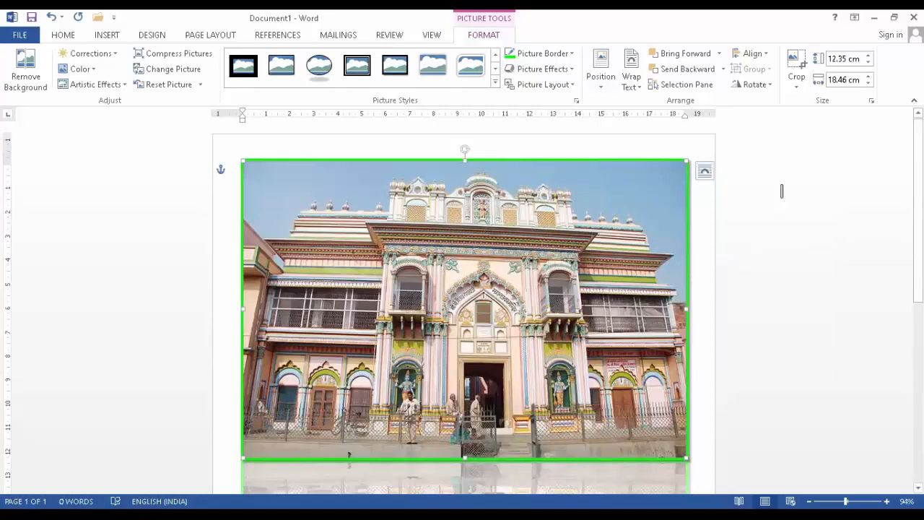
key("ctrl")
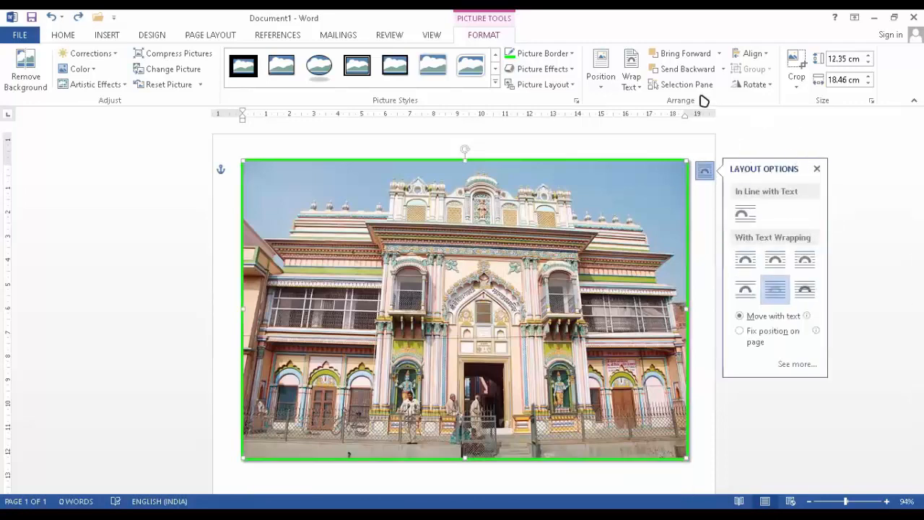
Look through the picture layouts available for the temple picture and delete the picture from the page
left_click(573, 85)
key("ctrl")
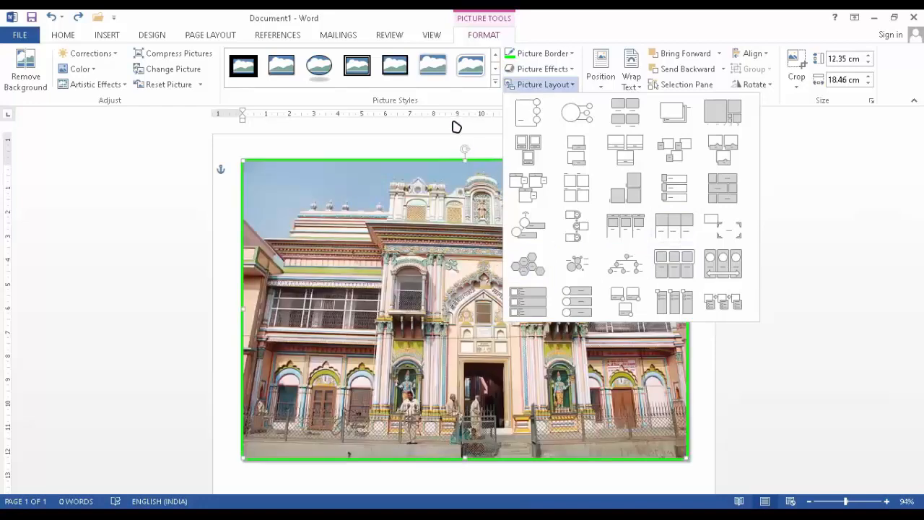
left_click(388, 151)
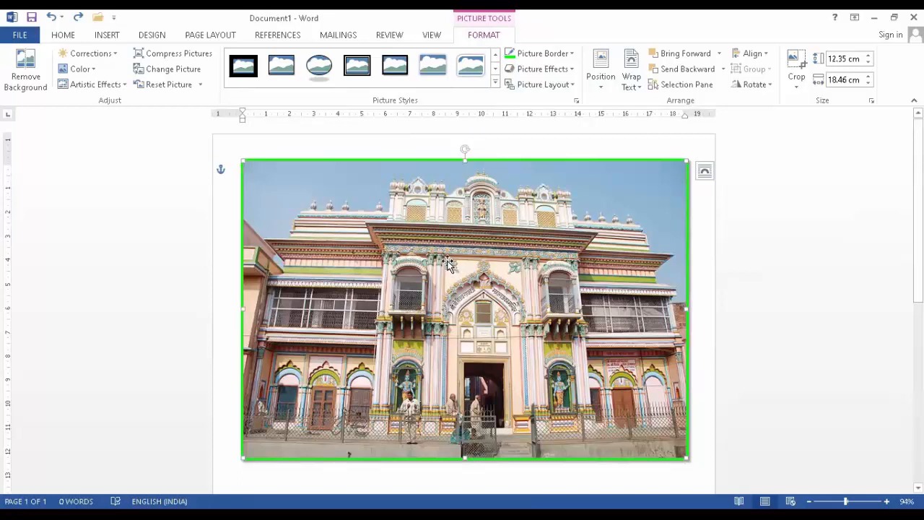
key("Delete")
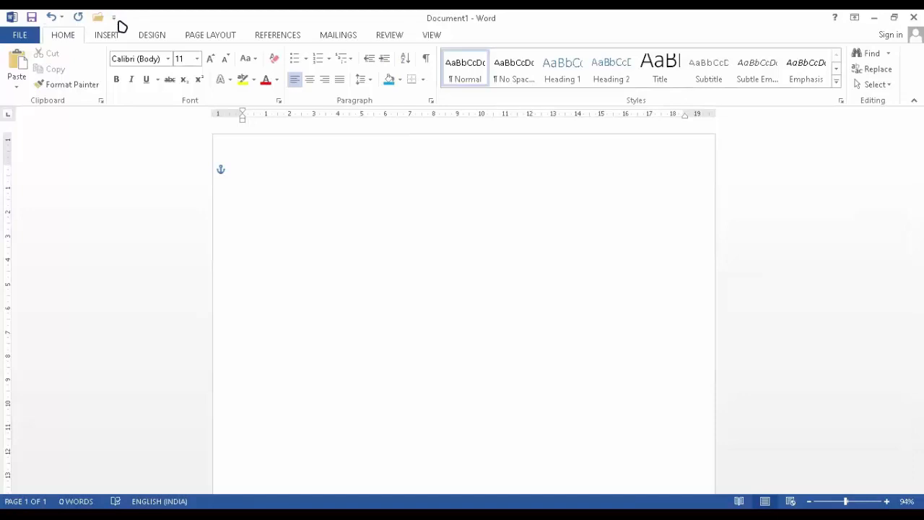
Draw a rectangle about 6.32 cm high and 9.82 cm wide in the upper part of the empty page
left_click(101, 37)
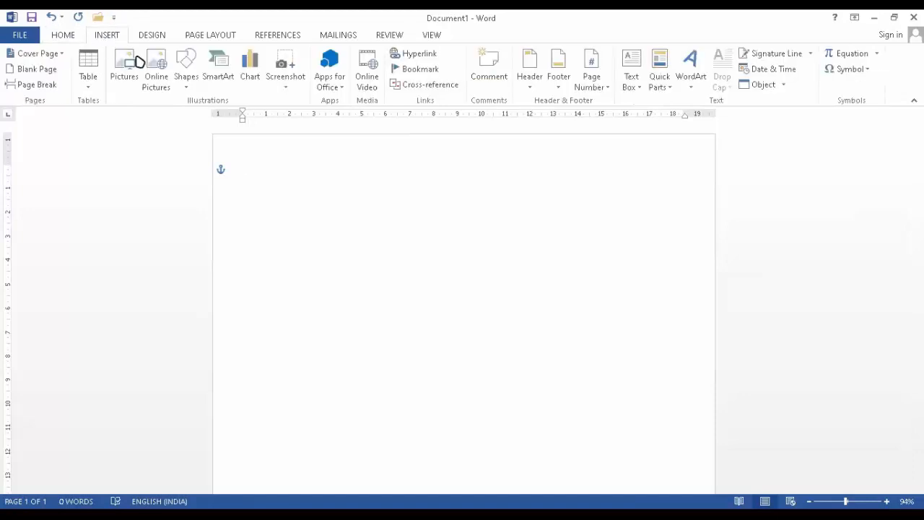
left_click(186, 85)
left_click(220, 117)
mouse_move(239, 202)
left_mouse_down()
mouse_move(433, 343)
mouse_move(474, 353)
left_mouse_up()
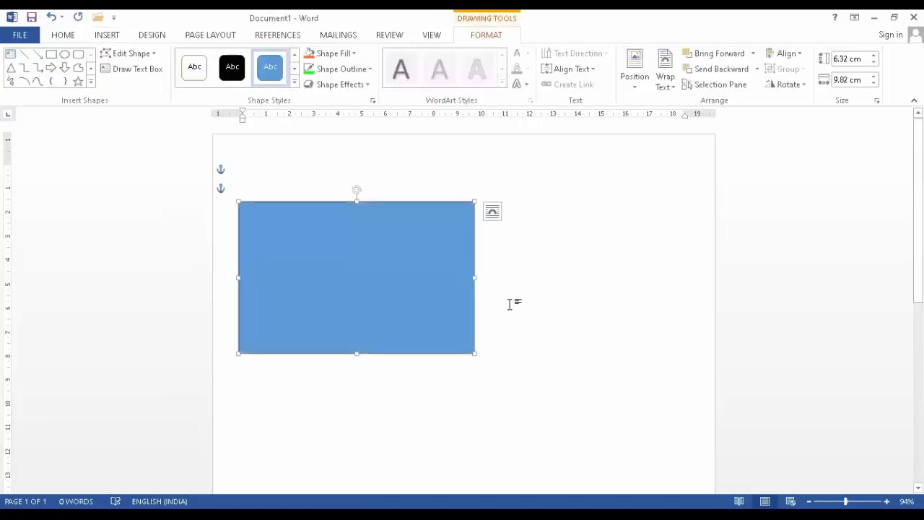
Duplicate the rectangle three times and move the front copy down and to the right, partly overlapping the others
key("ctrl+d")
key("ctrl+d")
key("ctrl+d")
left_click_drag(470, 307, 498, 363)
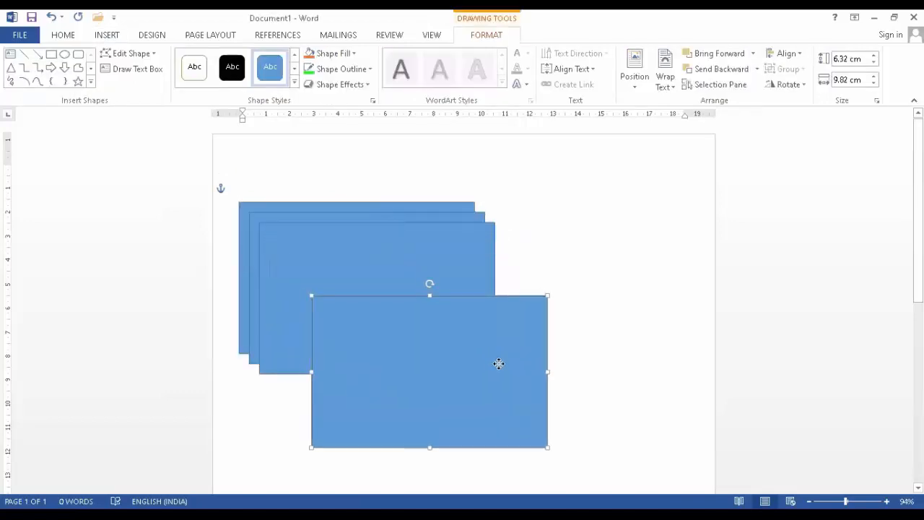
Shift the third rectangle slightly down and to the right and fill it with red
left_click_drag(424, 268, 432, 294)
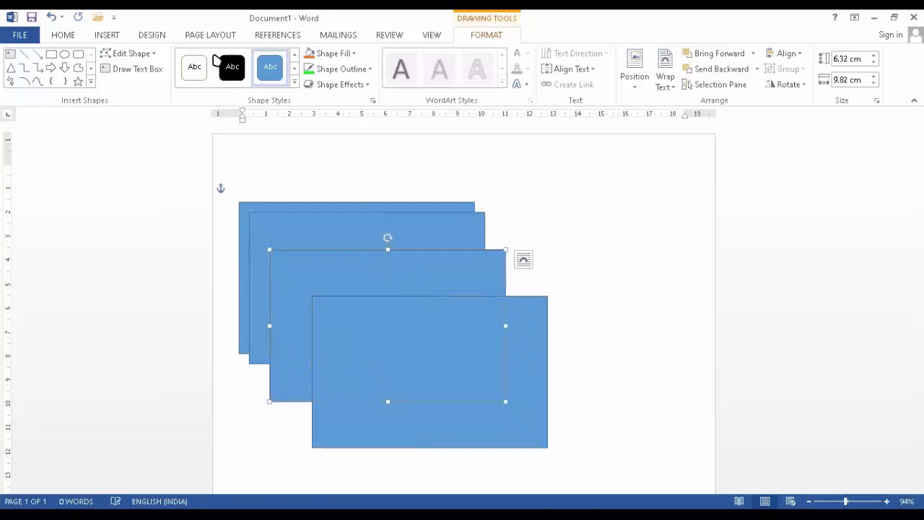
left_click(334, 57)
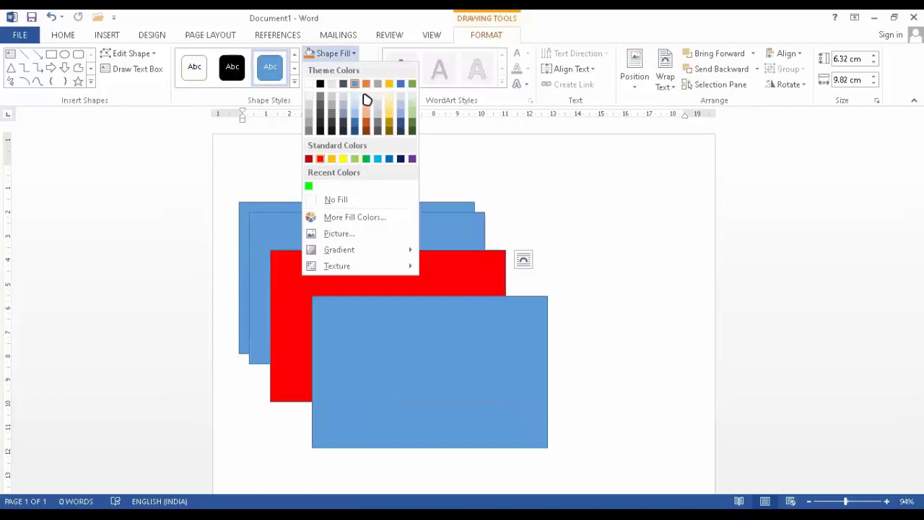
left_click(349, 56)
Try No Fill on the front rectangle, then fill it with the bright green recent color
left_click(349, 56)
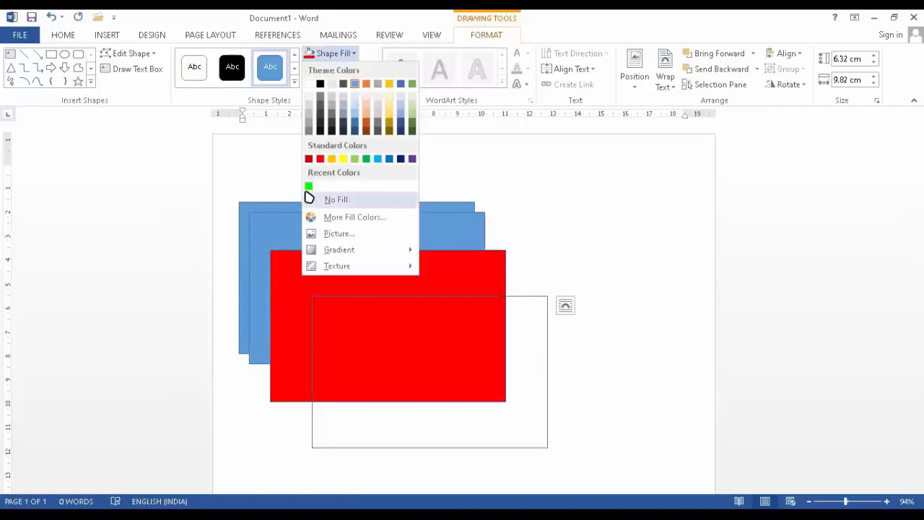
left_click(305, 196)
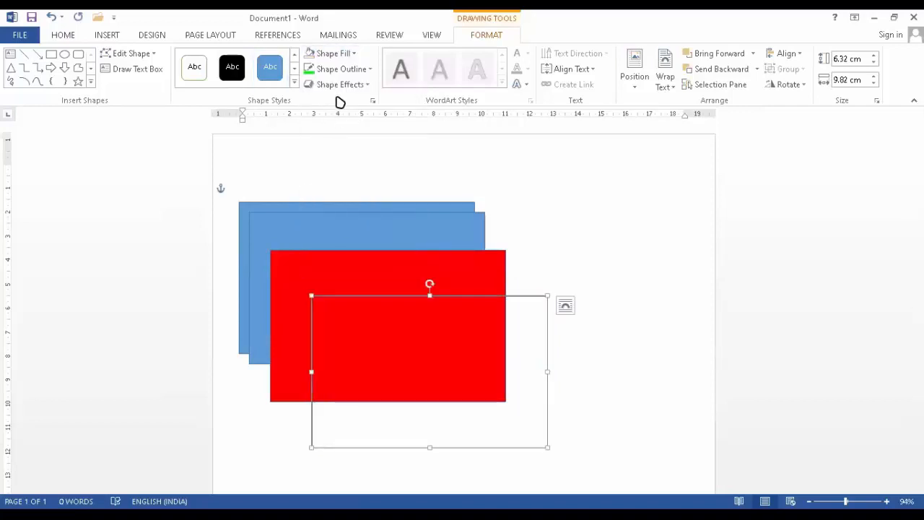
left_click(347, 54)
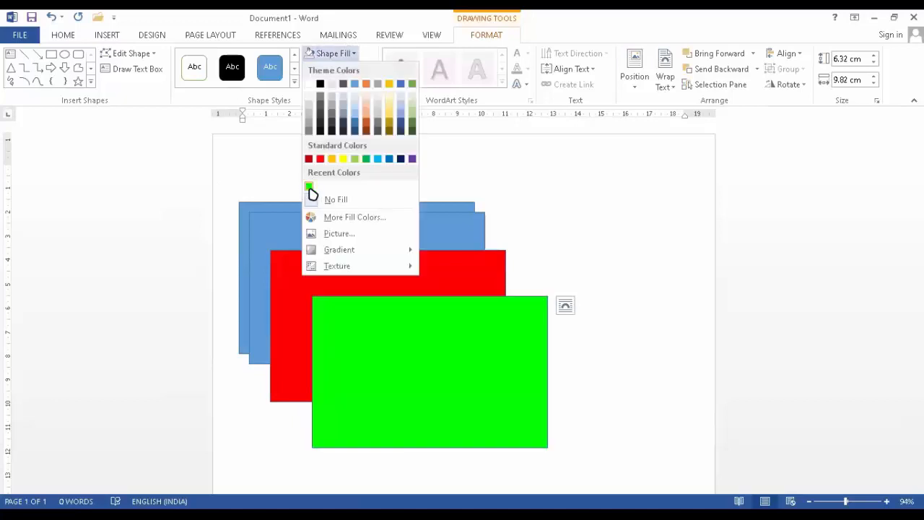
left_click(309, 189)
Offset the second and red rectangles slightly down and to the right and fill the second one with yellow
left_click_drag(289, 243, 296, 246)
left_click_drag(329, 285, 333, 289)
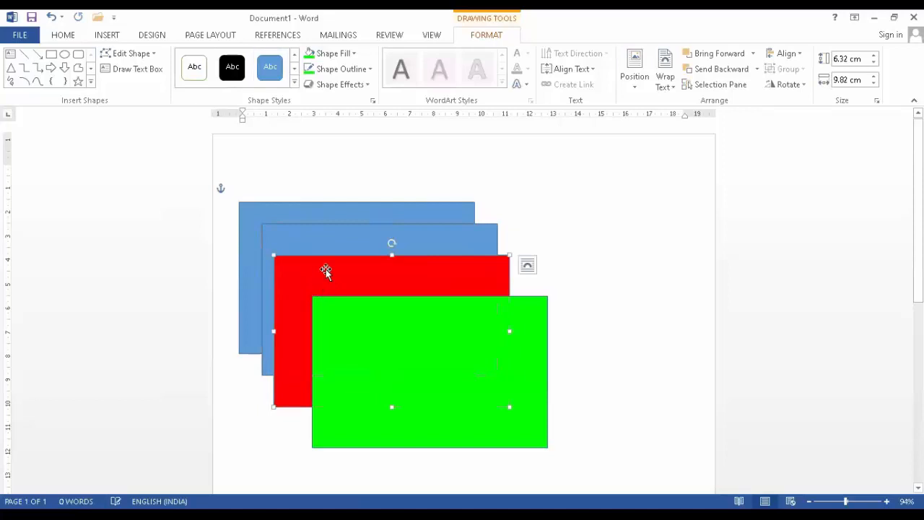
left_click(335, 58)
left_click(344, 159)
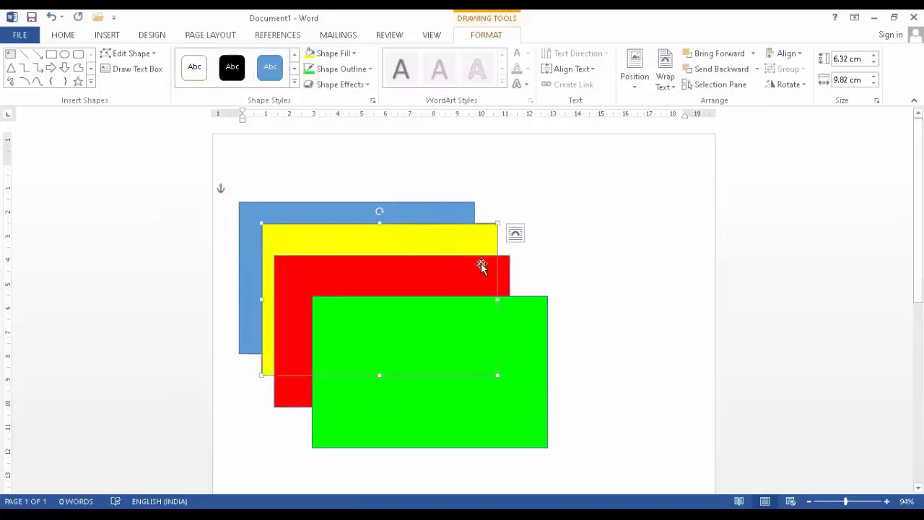
Move the red and green rectangles slightly to the right to spread out the overlapping stack
left_click(553, 267)
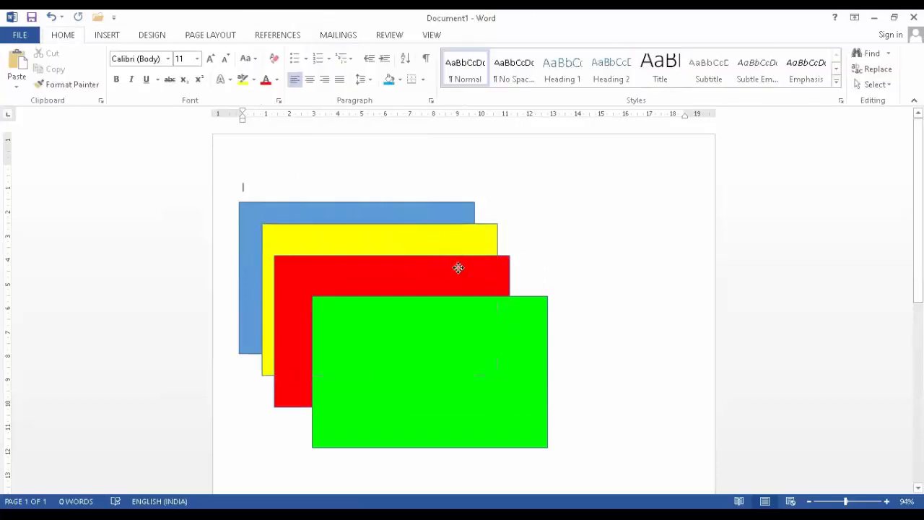
left_click_drag(459, 268, 476, 268)
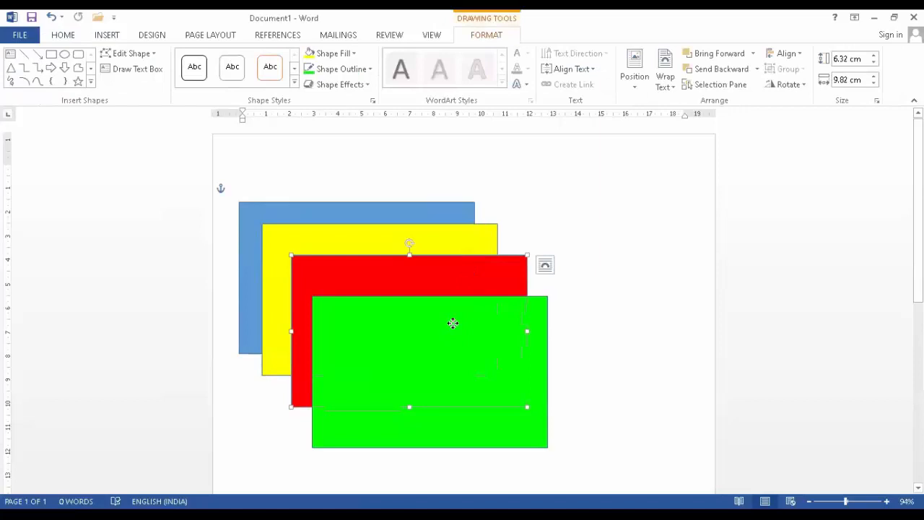
left_click_drag(453, 323, 460, 320)
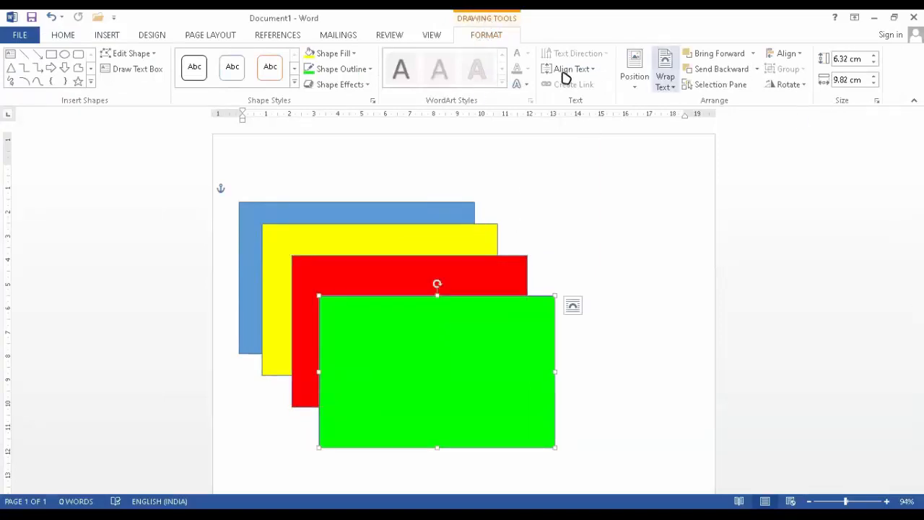
Position the green rectangle at the page's top left, top center and top right in turn, with square text wrapping
left_click(643, 90)
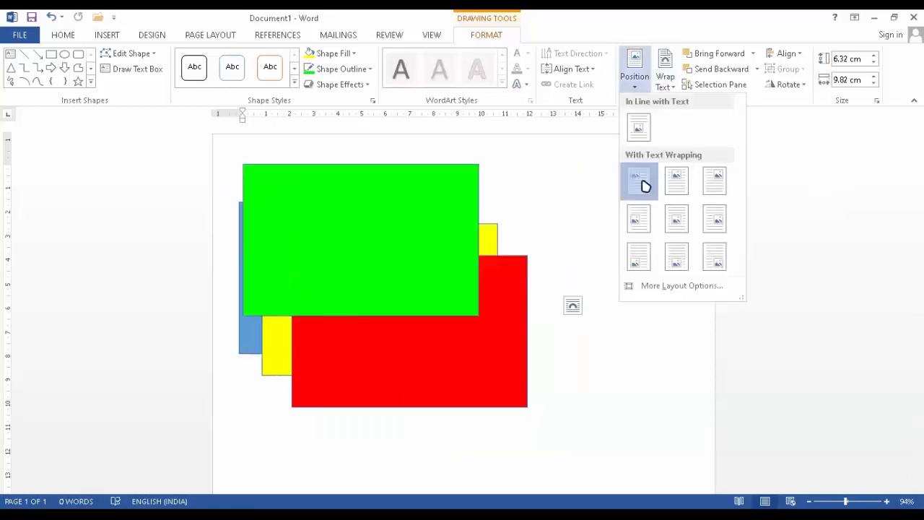
left_click(642, 182)
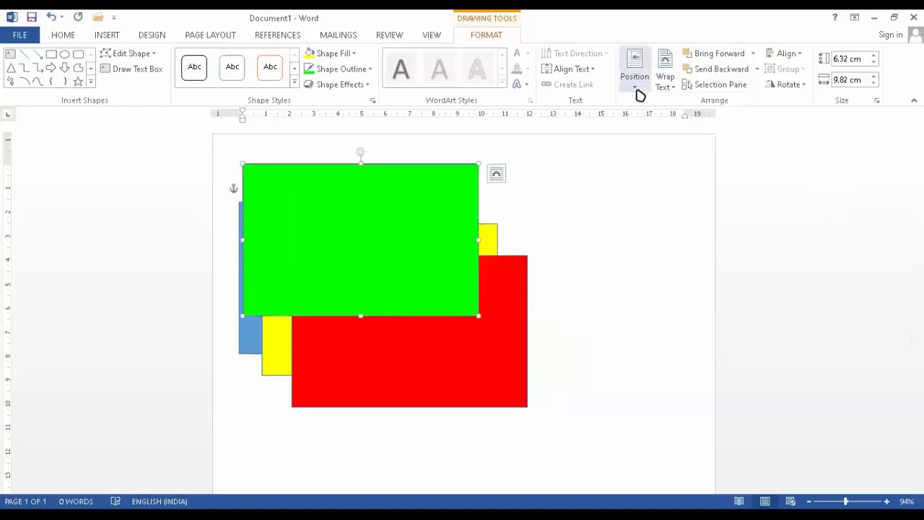
left_click(637, 92)
left_click(678, 189)
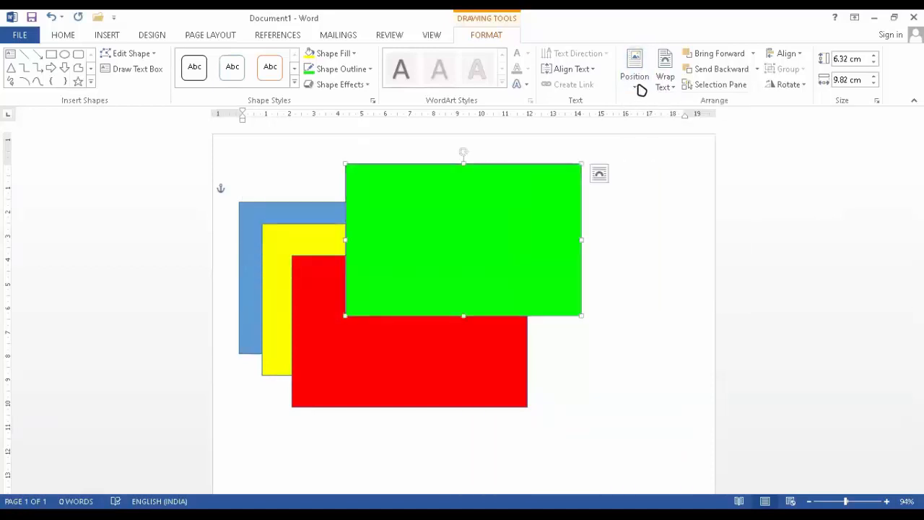
left_click(638, 87)
left_click(707, 184)
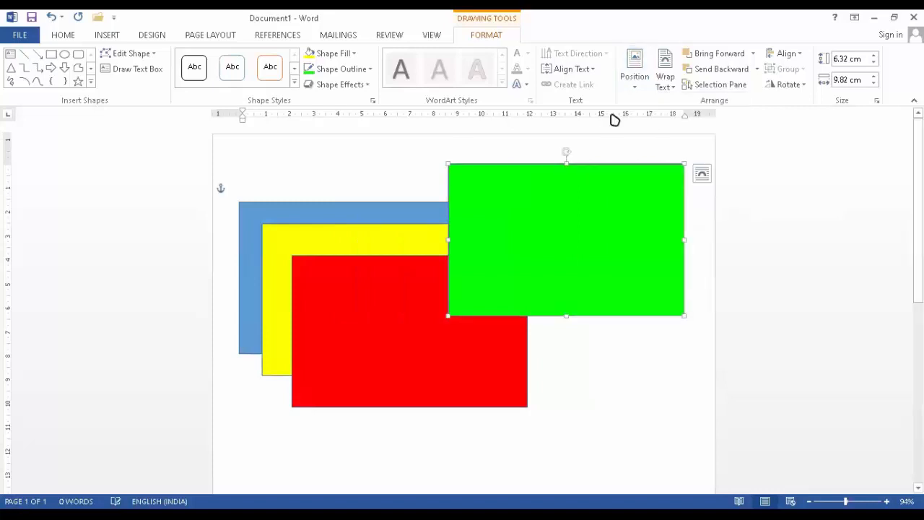
Reapply the top-right position with square text wrapping to the green rectangle and move it back over the red rectangle's lower-right part
left_click(636, 86)
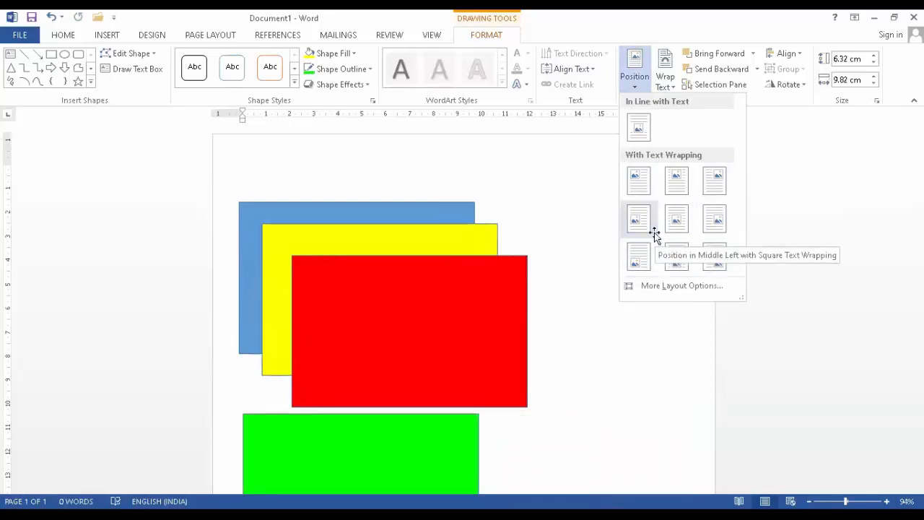
left_click(713, 182)
left_click_drag(586, 211, 497, 344)
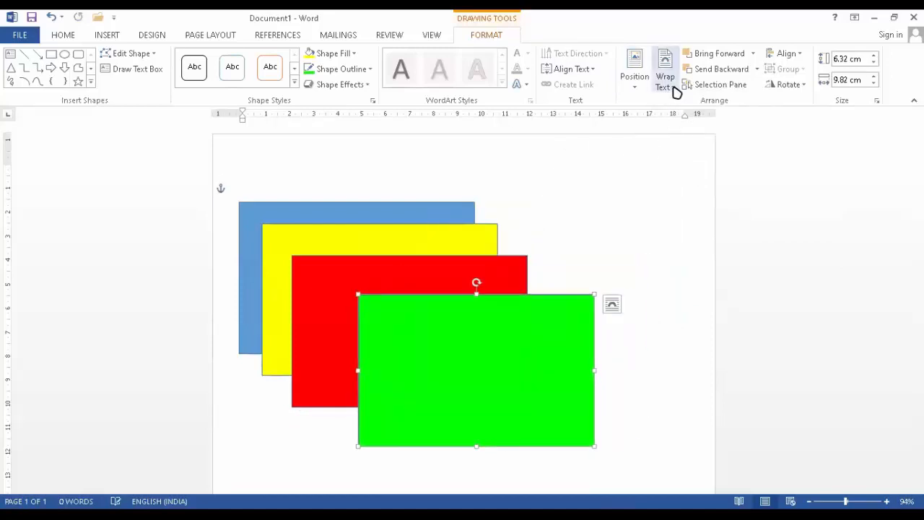
Generate sample paragraphs on the first line of the page with =RAND()
left_click(673, 86)
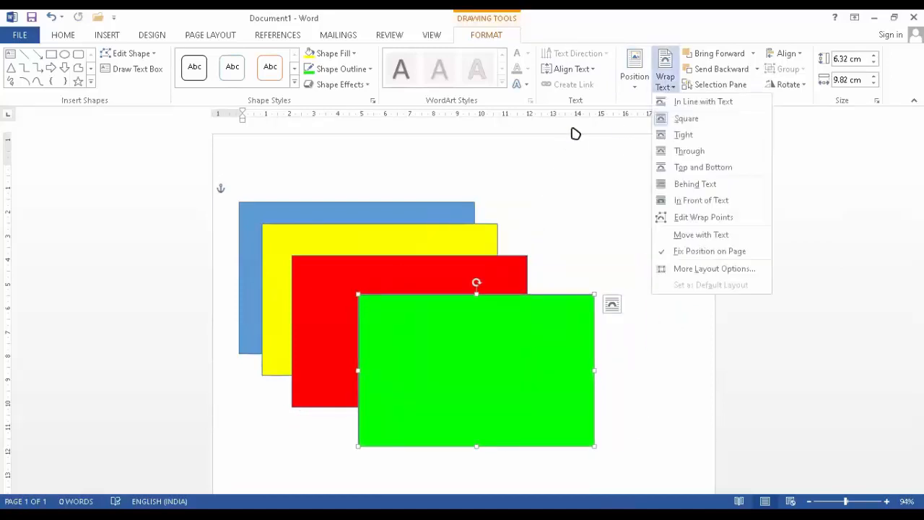
left_click(303, 177)
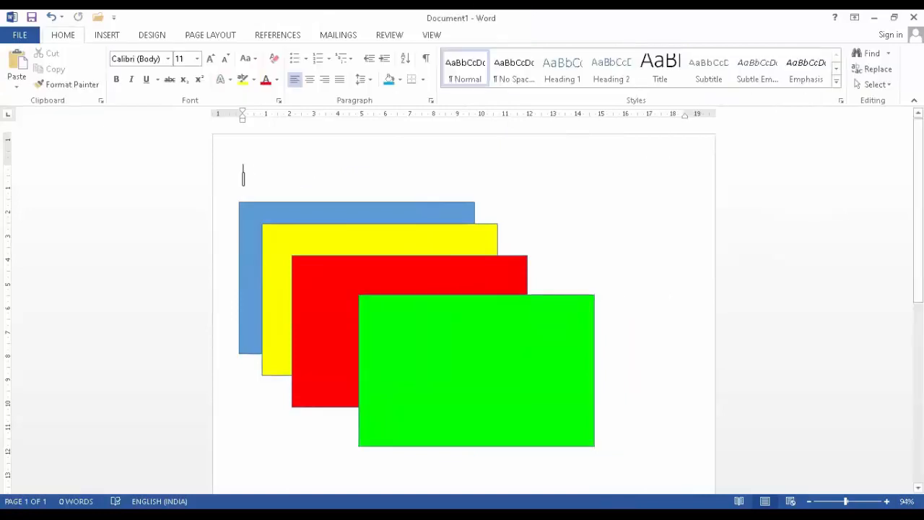
type("=")
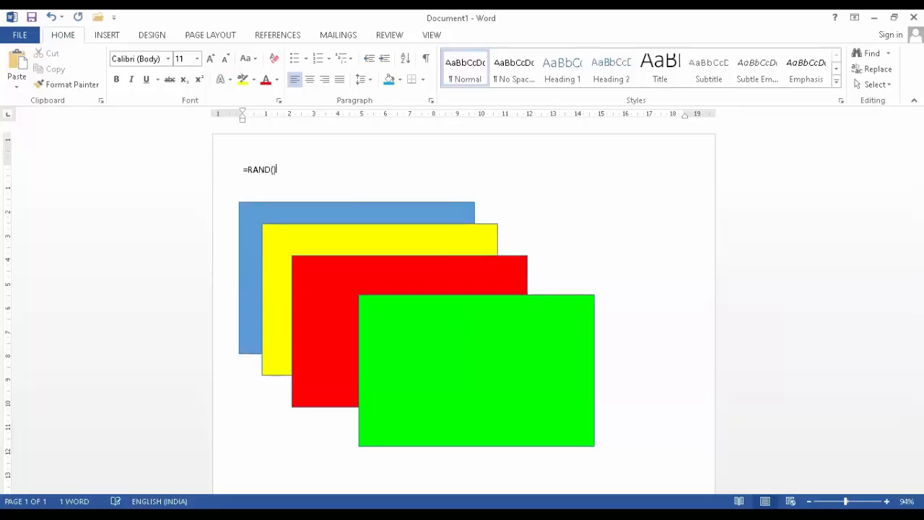
type("RAND()")
key("Return")
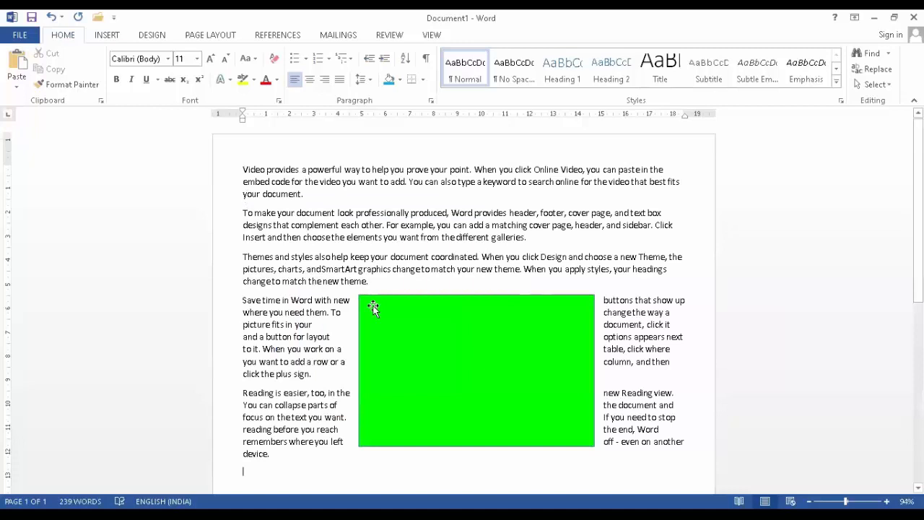
Move the green rectangle into the upper-left corner of the sample text and look over its text wrapping options
left_click_drag(509, 377, 392, 260)
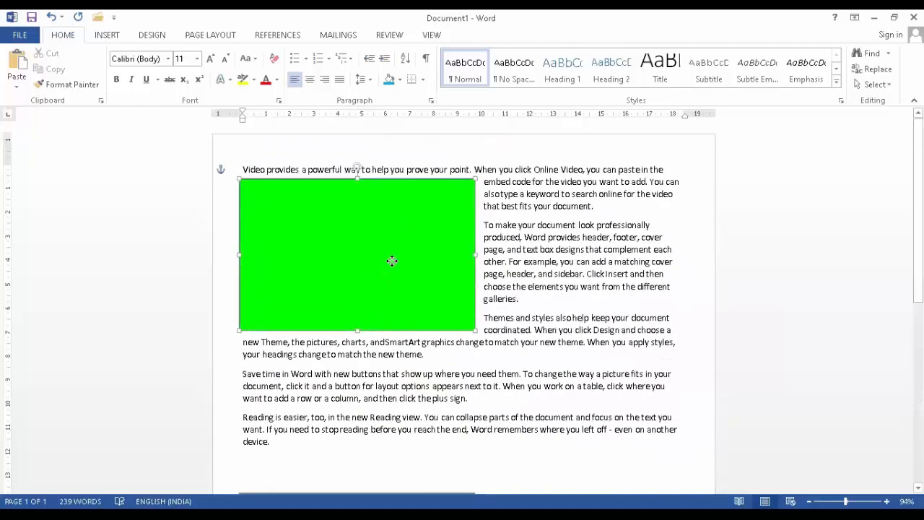
left_click(486, 34)
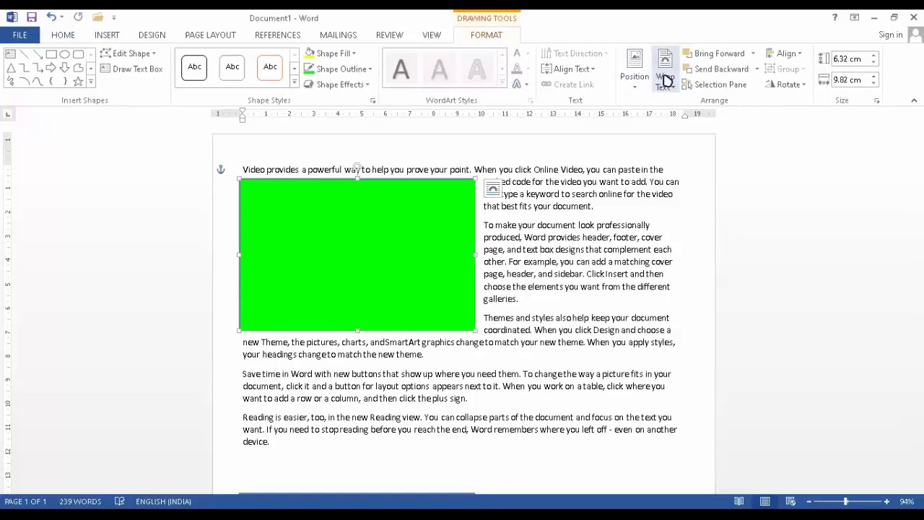
left_click(666, 79)
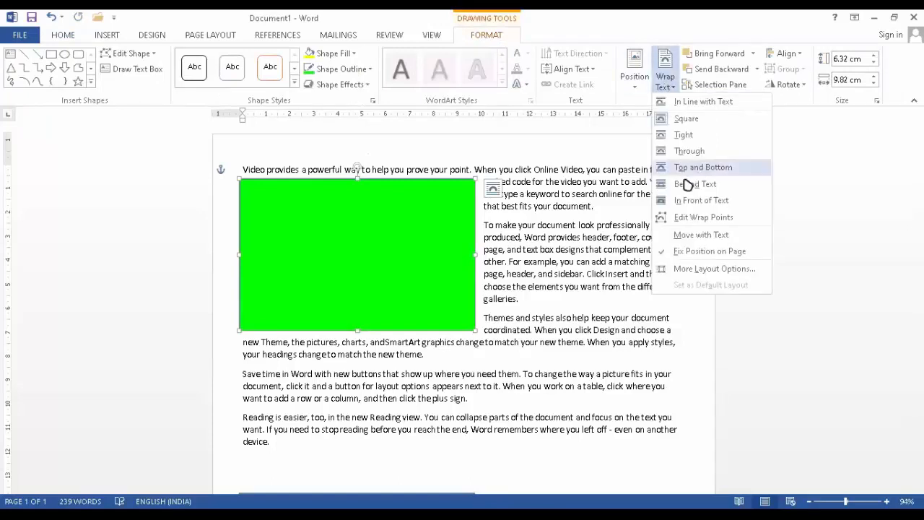
left_click(369, 259)
left_click_drag(373, 252, 369, 228)
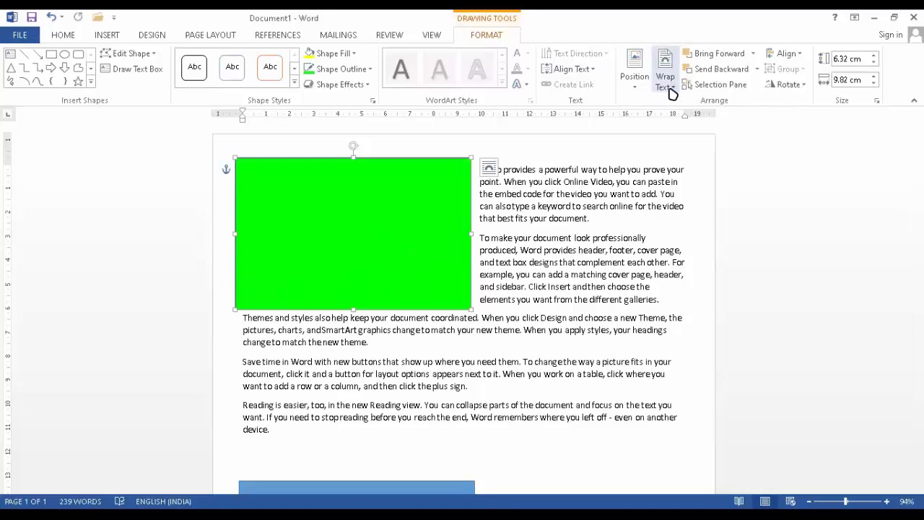
Review the green rectangle's text wrapping options and move it back below the text onto the red rectangle
left_click(669, 84)
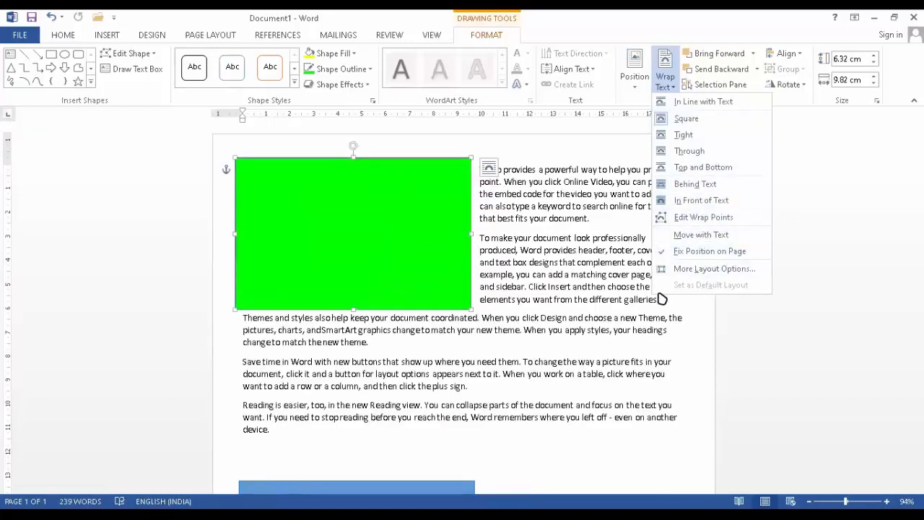
left_click(652, 358)
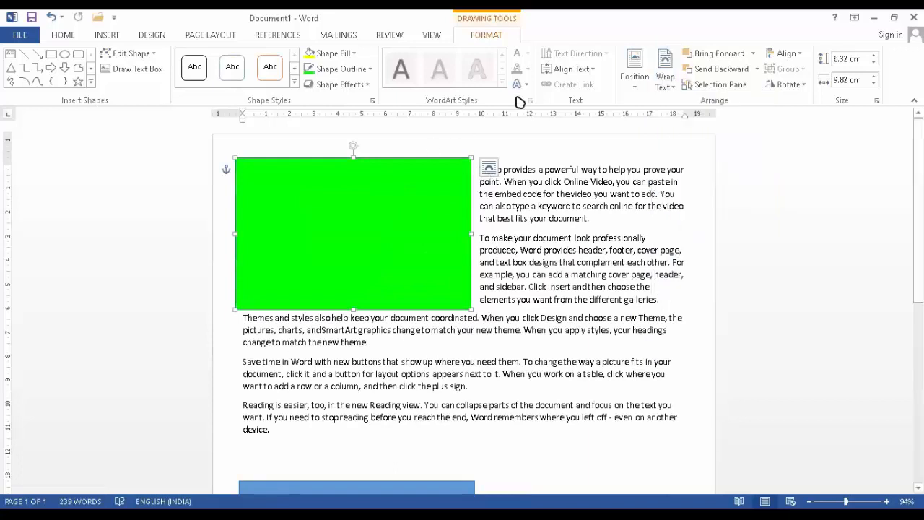
left_click_drag(346, 278, 440, 358)
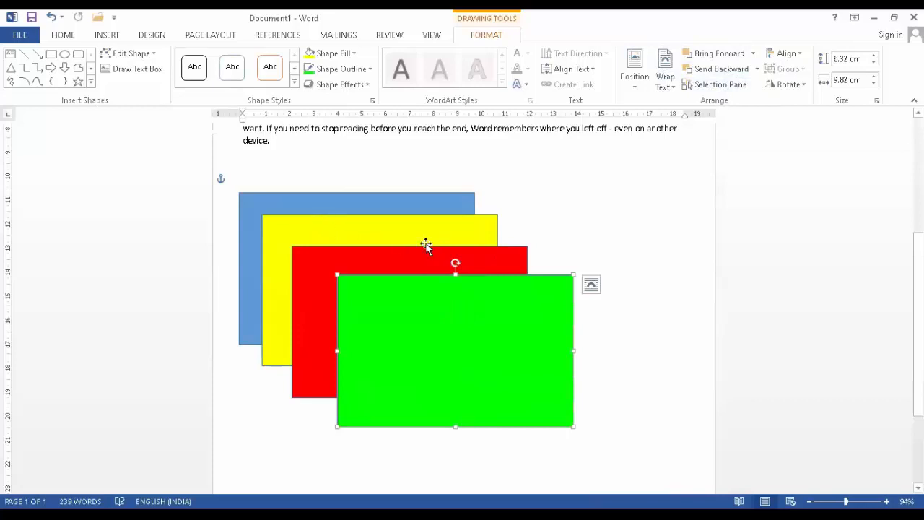
Bring the blue rectangle forward two levels, above the yellow and red rectangles
left_click(316, 206)
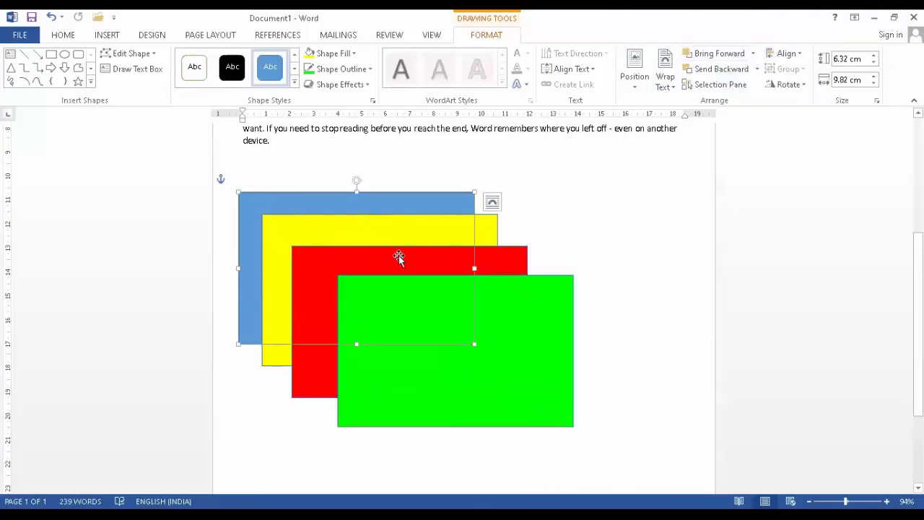
left_click(756, 54)
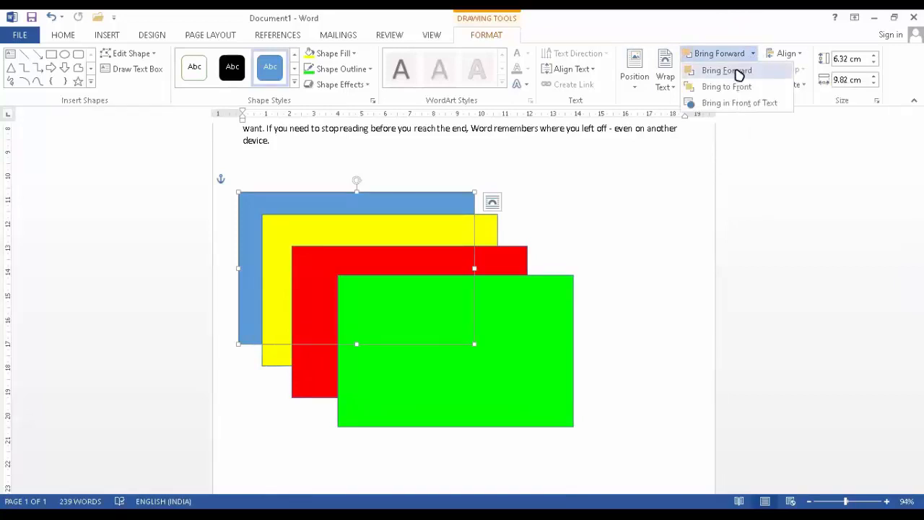
left_click(738, 72)
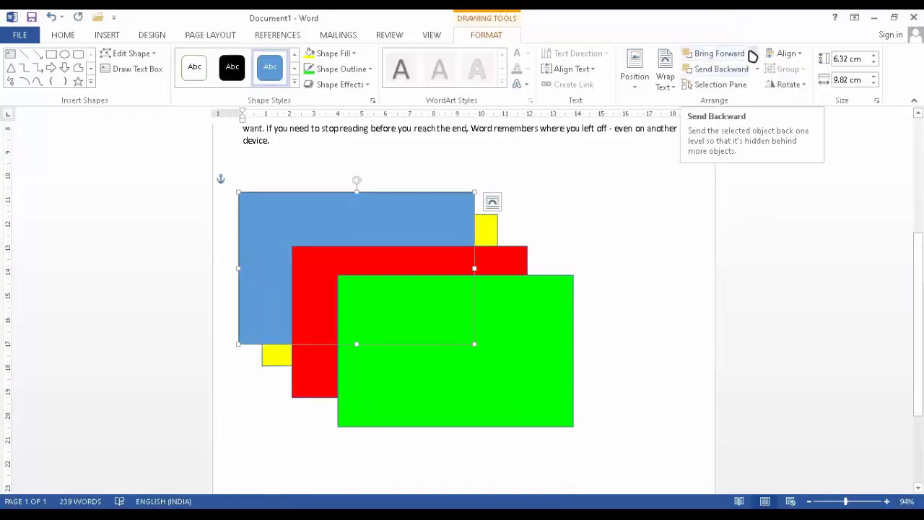
left_click(752, 54)
left_click(738, 73)
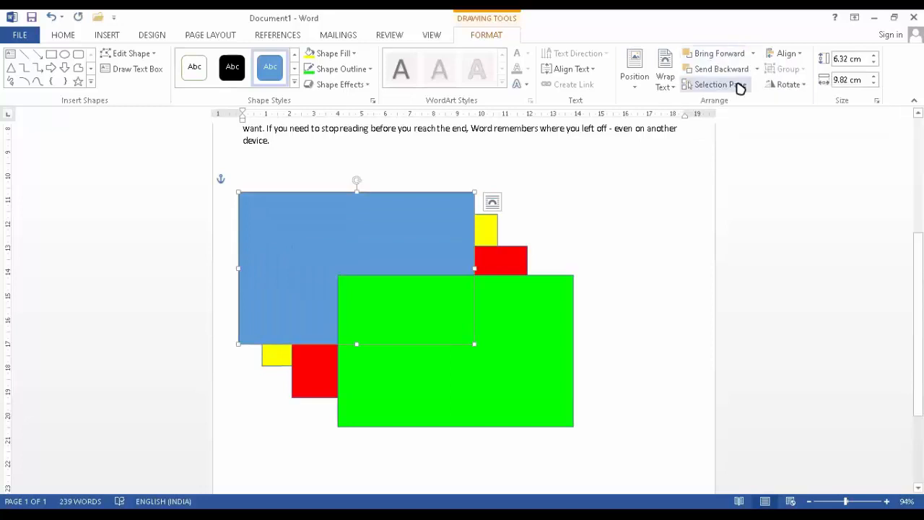
Undo both bring-forward changes to the blue rectangle
key("ctrl+z")
key("ctrl+z")
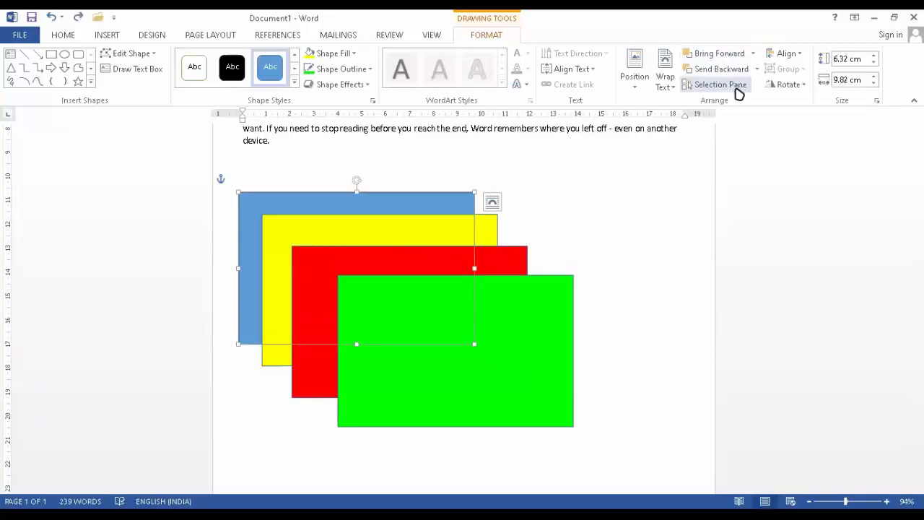
Bring the blue rectangle forward one level, above the yellow one, and move it up and left to the page edge
left_click(755, 54)
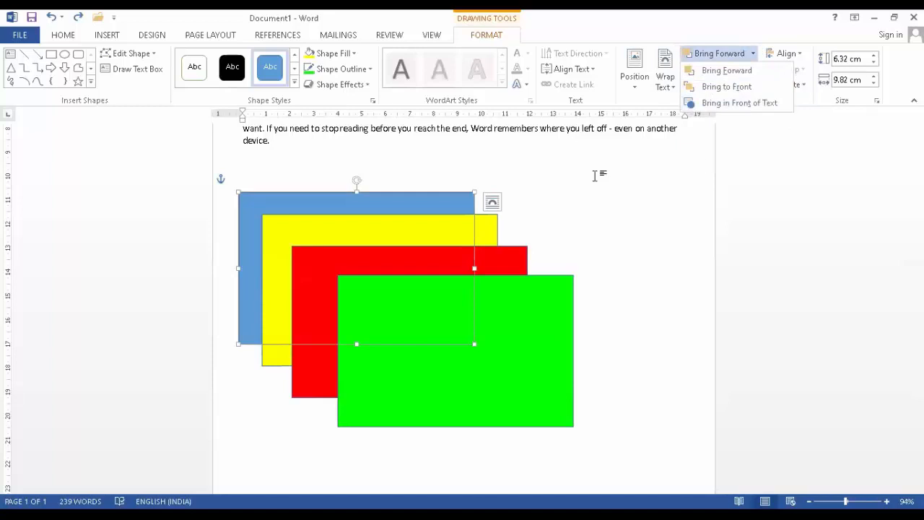
left_click(528, 183)
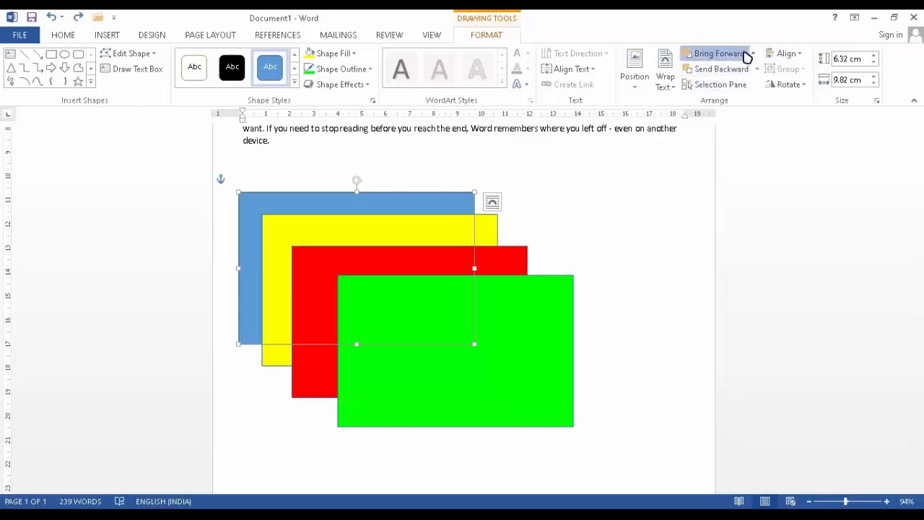
left_click(718, 53)
left_click_drag(293, 214, 224, 186)
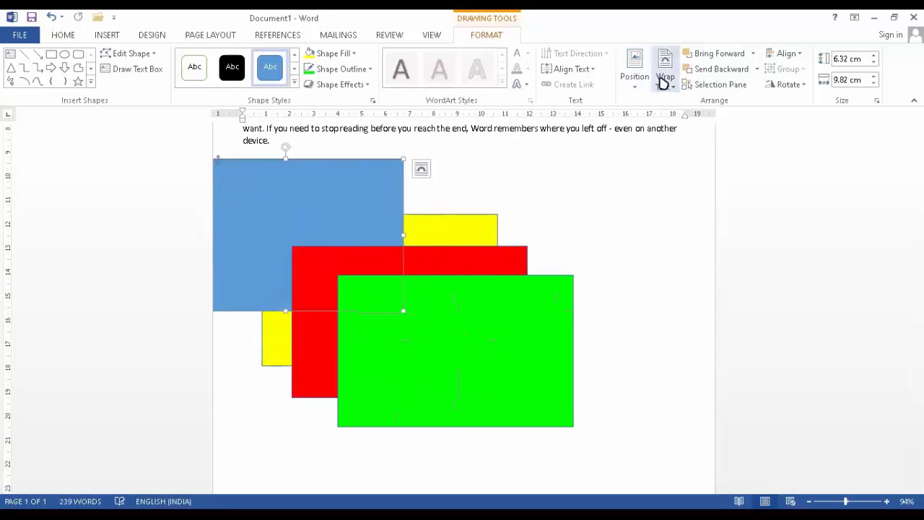
Bring the blue rectangle to the front and move it down and right so it overlaps the green rectangle
left_click(756, 55)
left_click(753, 88)
left_click_drag(328, 289, 508, 412)
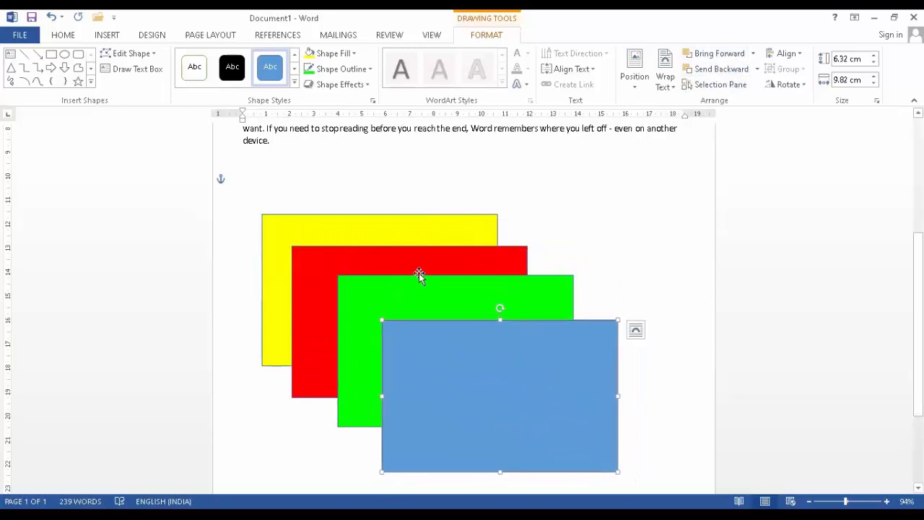
Send the blue rectangle backward one level and then to the back, and move it up and left behind the yellow one
left_click(756, 68)
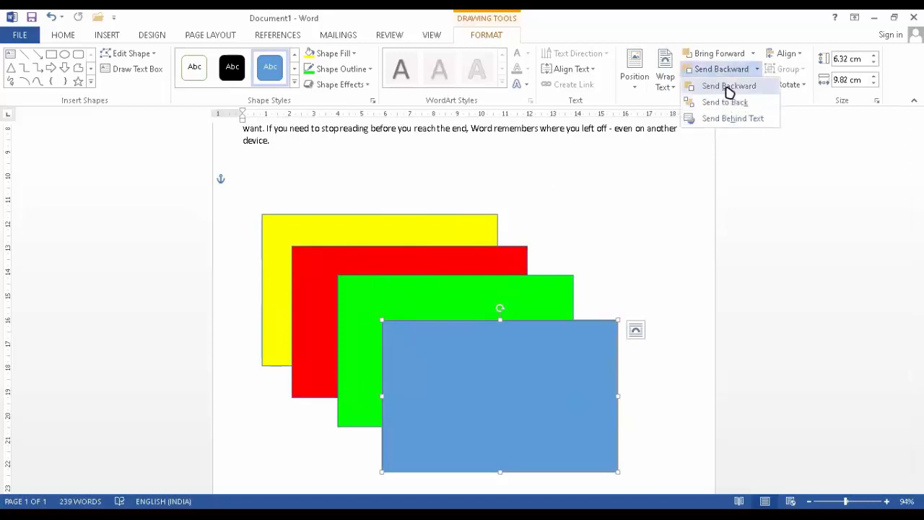
left_click(728, 87)
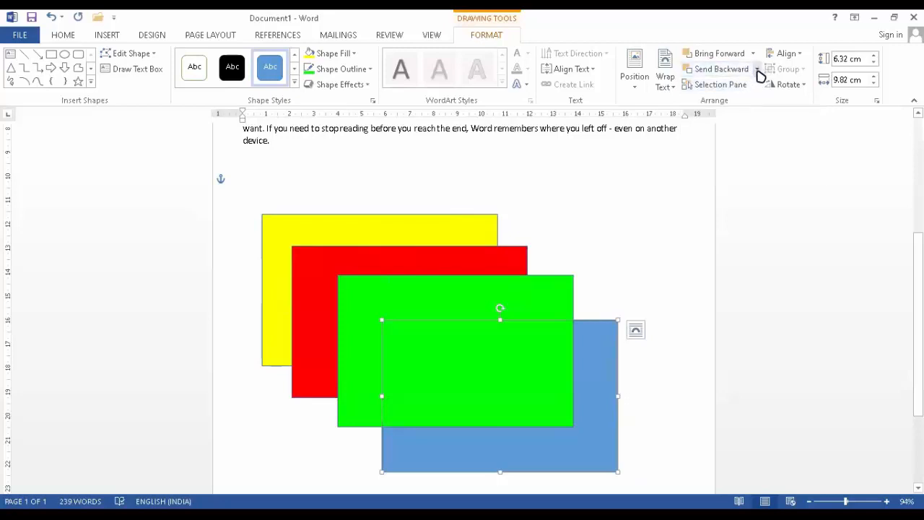
left_click(757, 69)
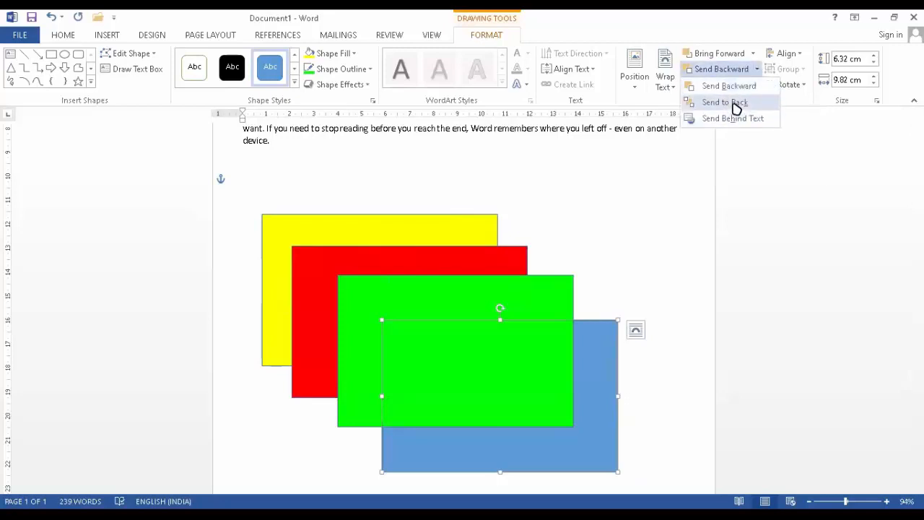
left_click(735, 106)
left_click_drag(599, 397, 426, 262)
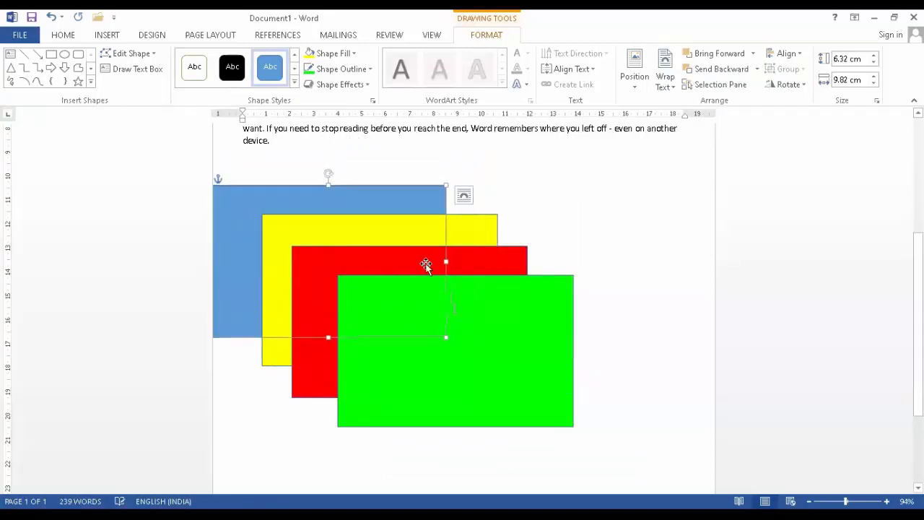
Move the red and green rectangles down and right to spread the overlapping shapes into a cascade
left_click_drag(481, 327, 497, 346)
left_click_drag(389, 268, 448, 286)
left_click_drag(563, 347, 573, 353)
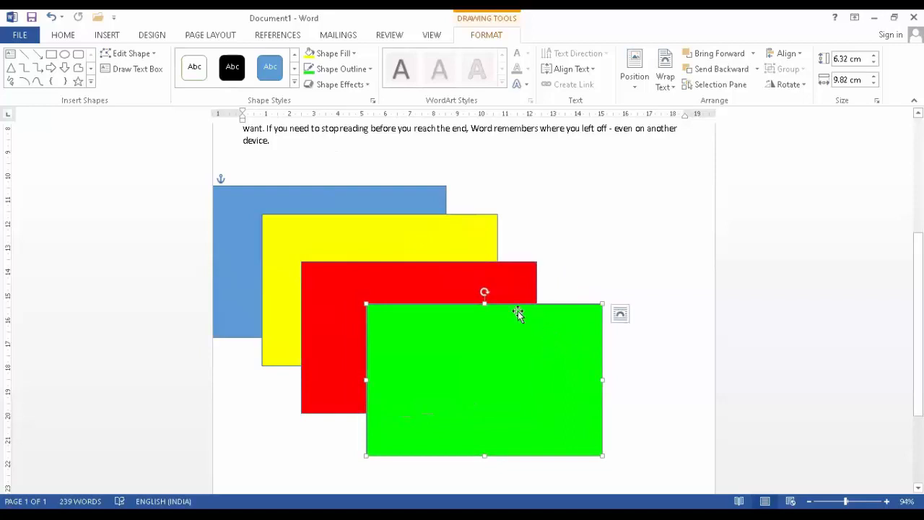
Hide all four rectangles through the Selection Pane, show them all again and close the pane
left_click(728, 86)
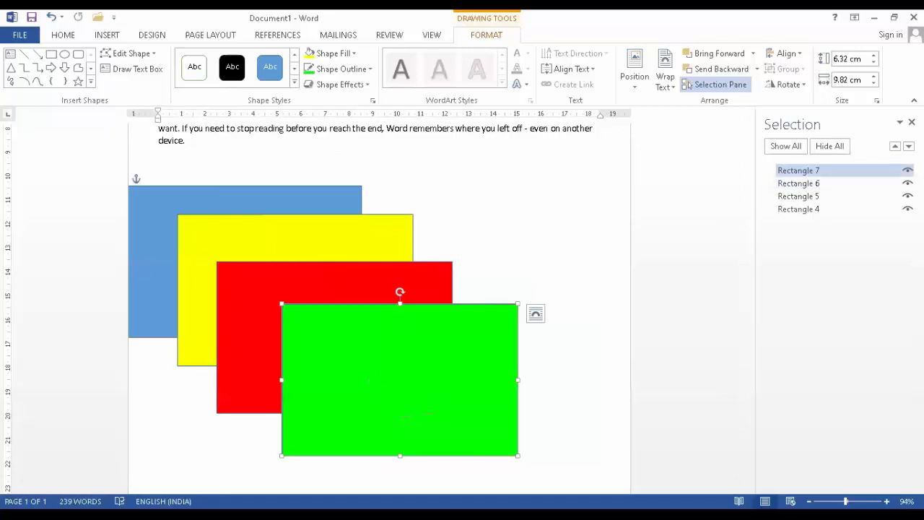
left_click(577, 288)
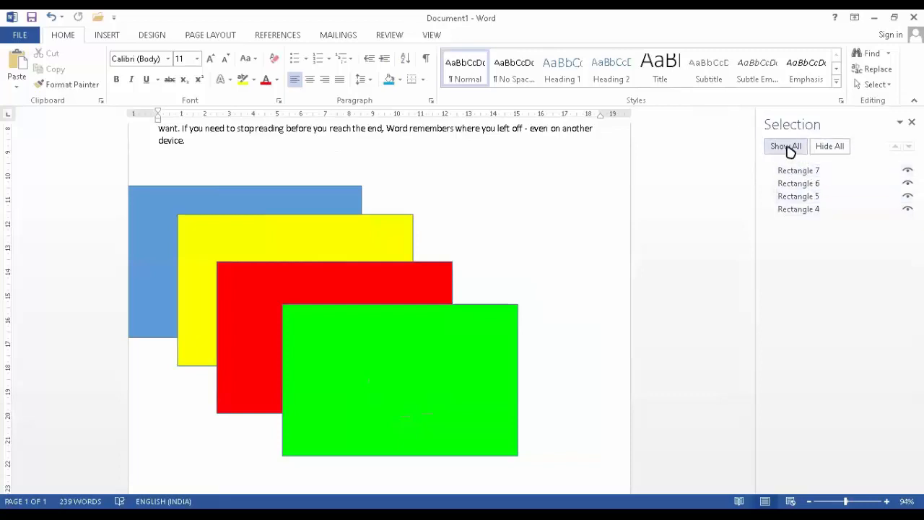
left_click(830, 146)
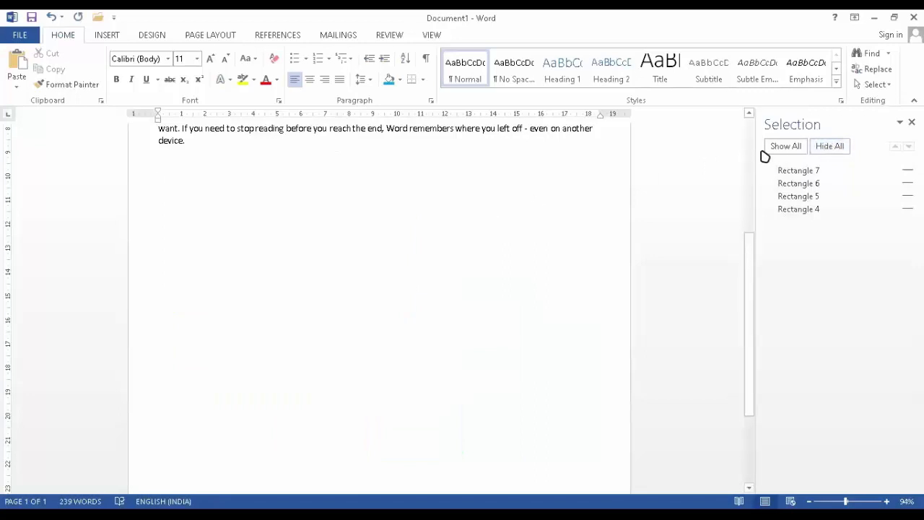
left_click(787, 146)
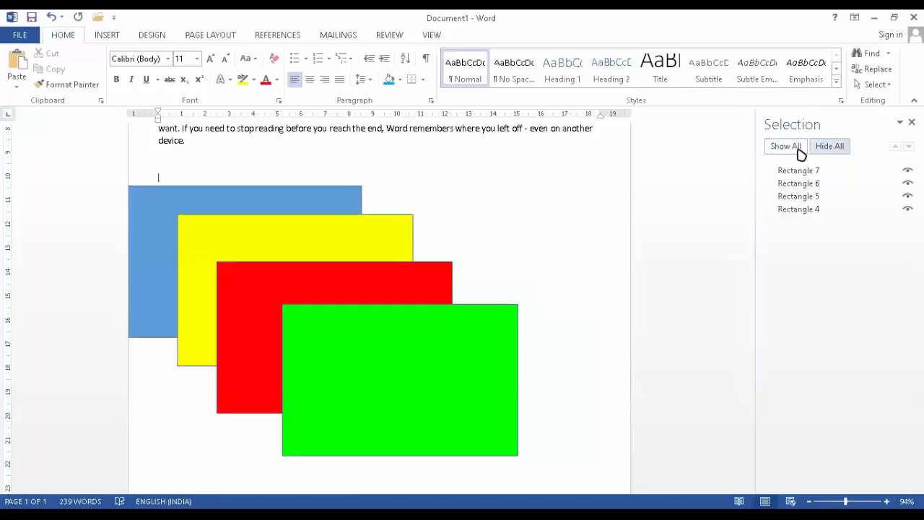
left_click(281, 192)
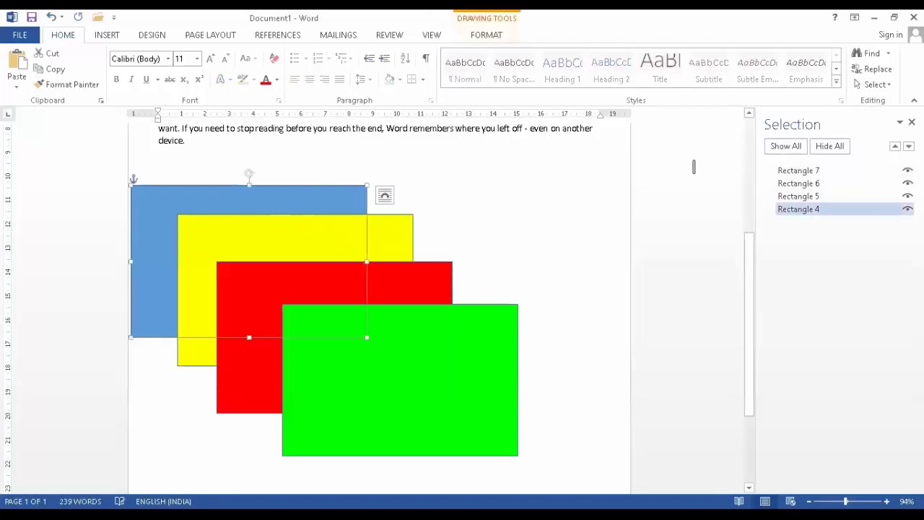
left_click(912, 122)
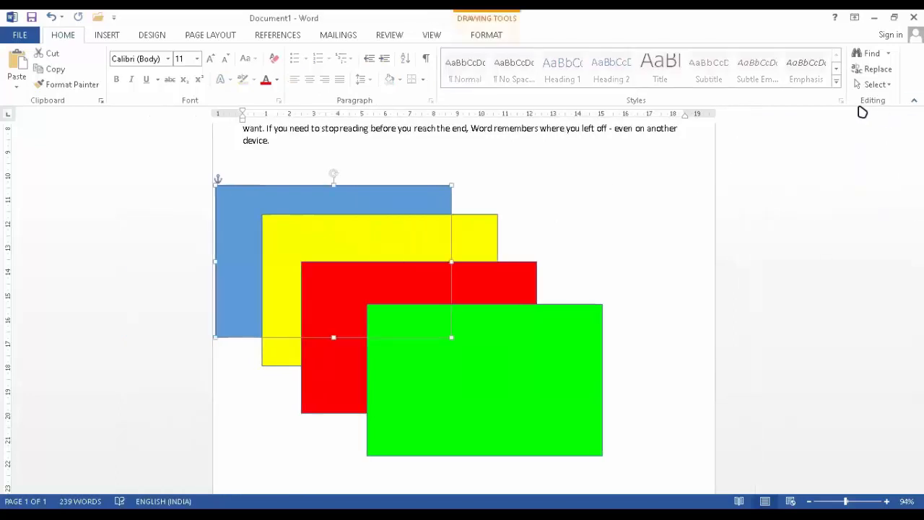
Align the blue rectangle left to the margin, review the other alignment options, and move the rectangle up and left to the page edge
left_click(498, 38)
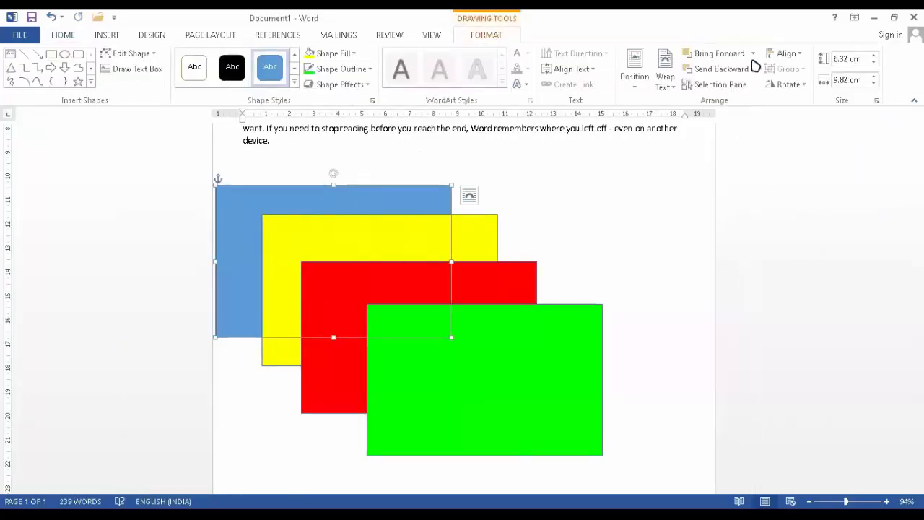
left_click(804, 55)
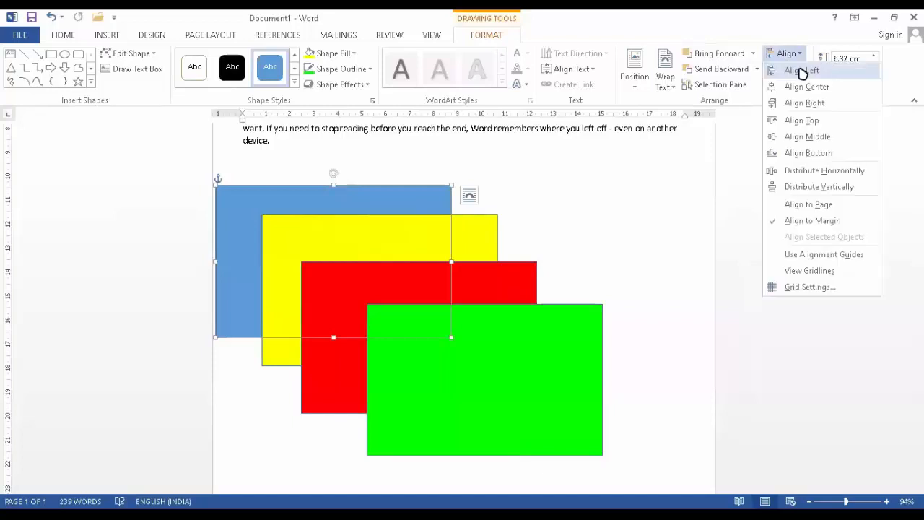
left_click(803, 71)
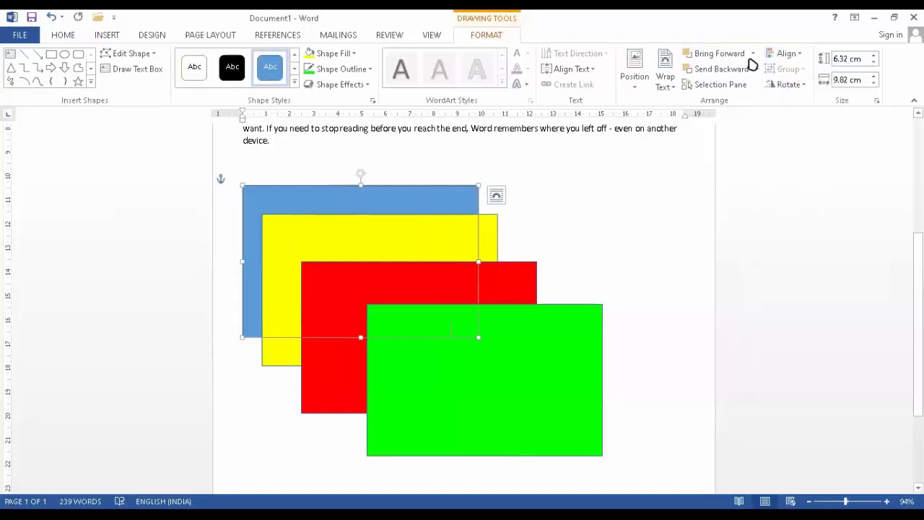
left_click(800, 55)
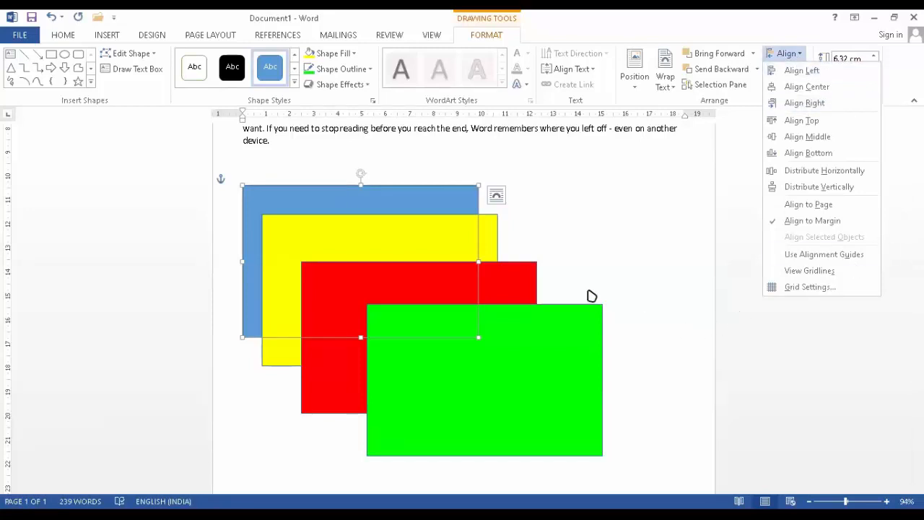
left_click(710, 233)
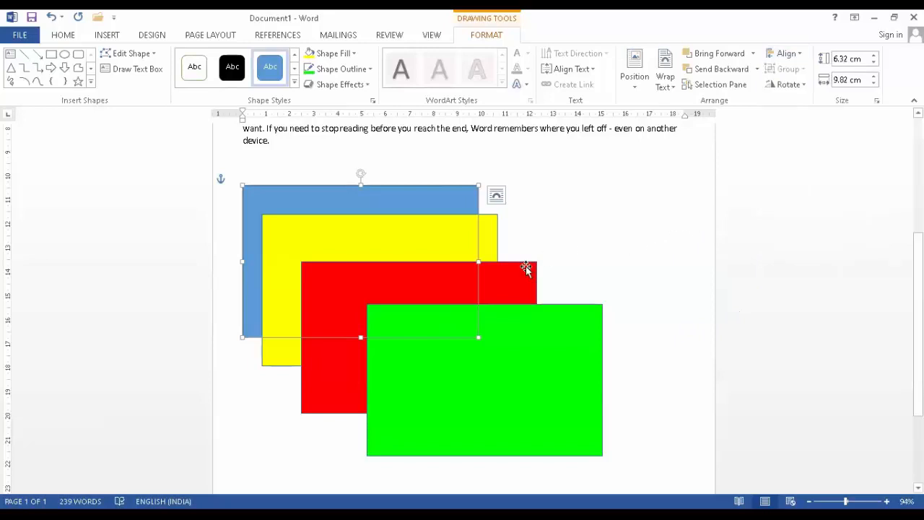
left_click_drag(423, 199, 395, 184)
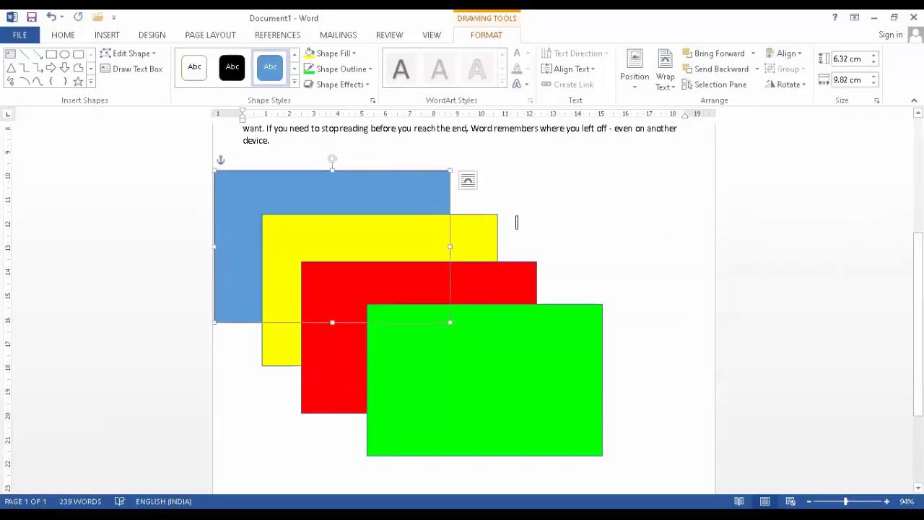
Group the blue, yellow, red and green rectangles and move the group up and to the right
left_click(479, 229, "shift")
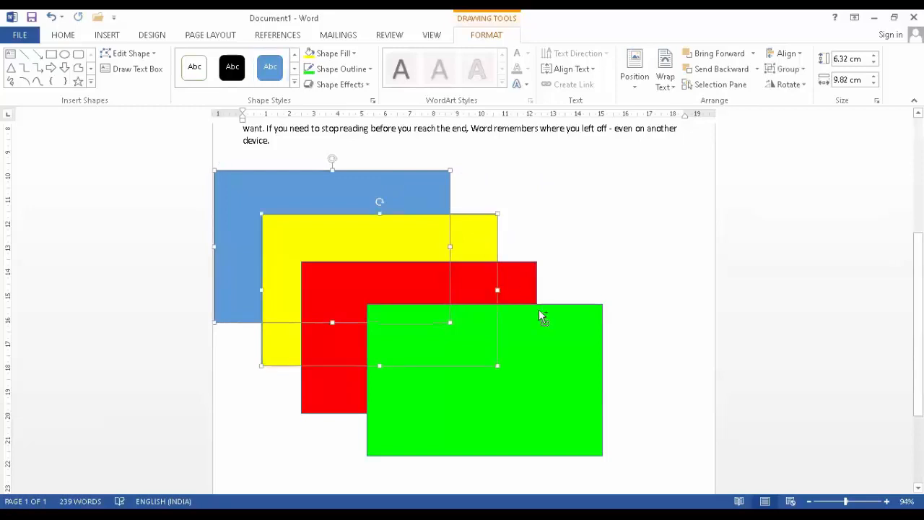
left_click(522, 282, "shift")
left_click(553, 322, "shift")
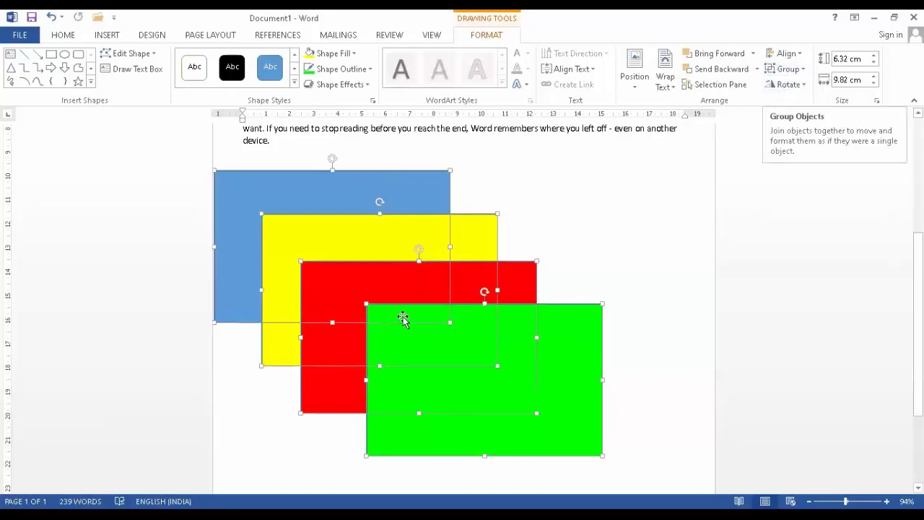
left_click(557, 330)
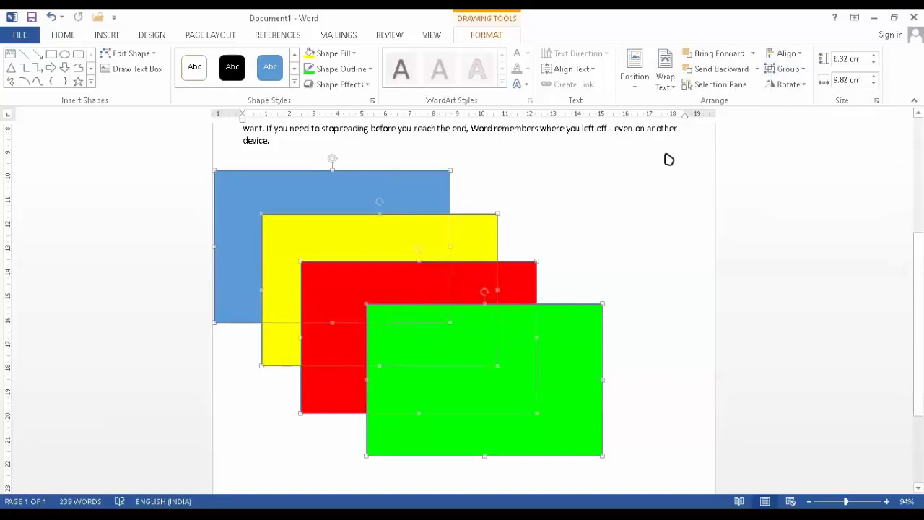
left_click(808, 70)
left_click(794, 86)
left_click_drag(301, 320, 347, 280)
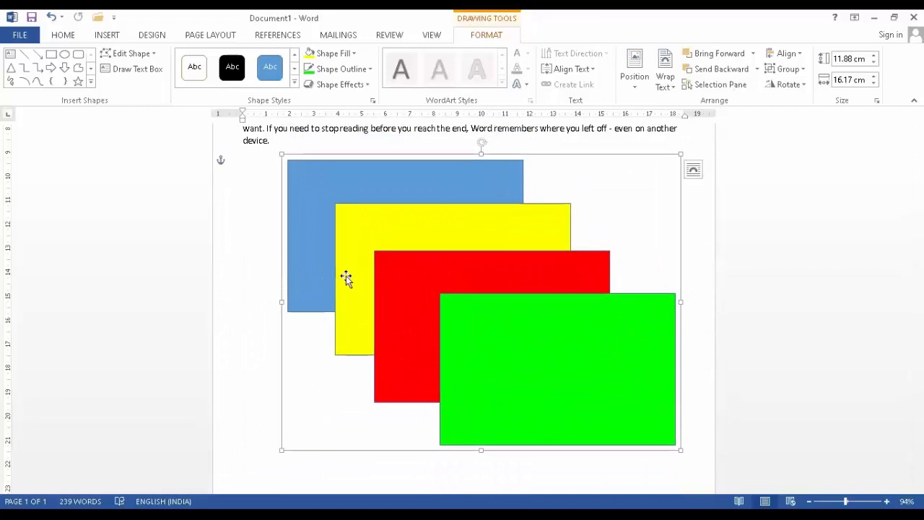
Ungroup the four rectangles and move them apart individually, with the yellow one at the left page edge
right_click(348, 244)
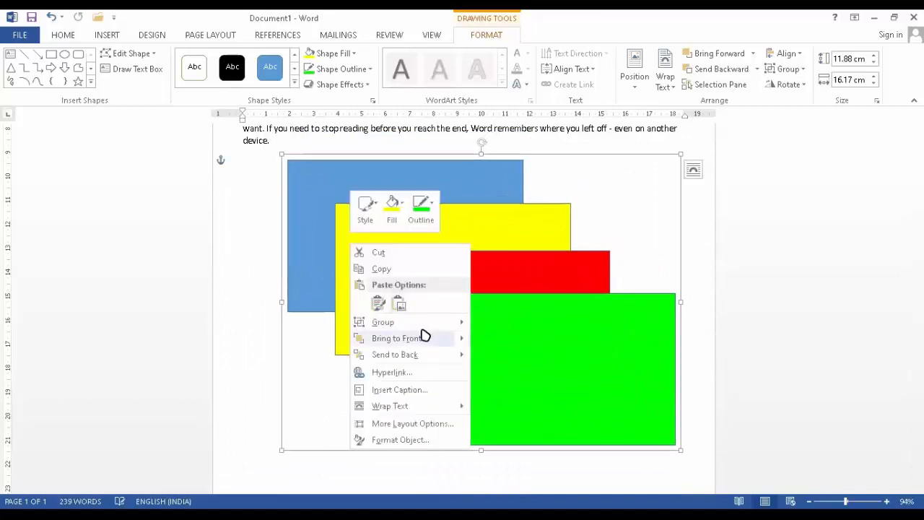
mouse_move(445, 325)
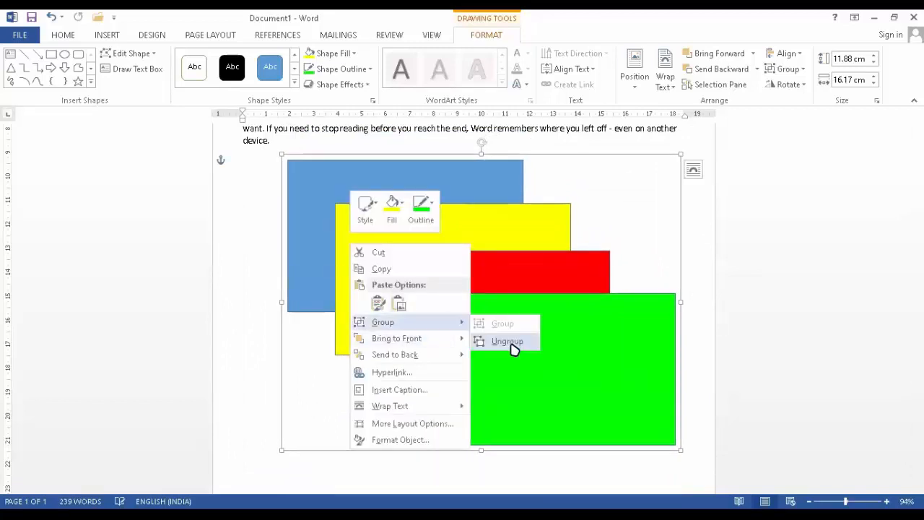
left_click(507, 342)
left_click_drag(633, 325, 584, 375)
left_click(567, 168)
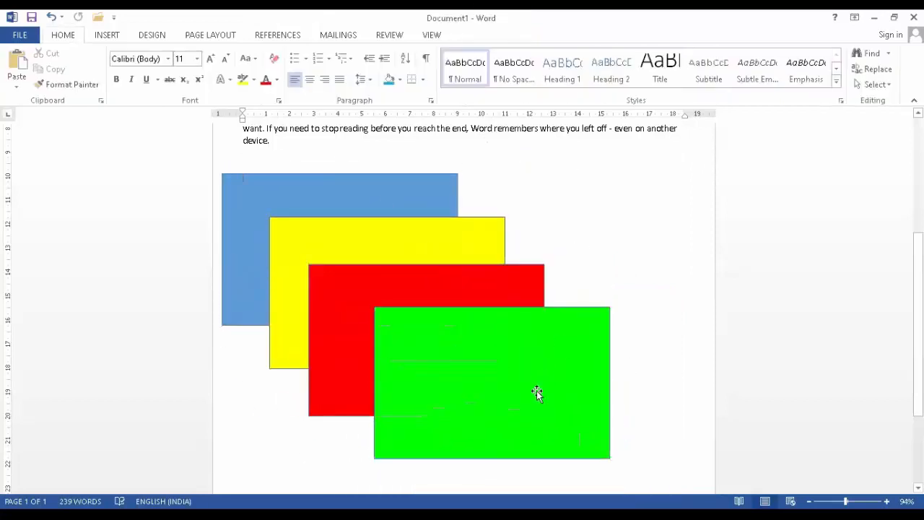
left_click_drag(486, 316, 529, 372)
left_click_drag(474, 299, 604, 313)
mouse_move(261, 212)
left_mouse_down()
mouse_move(388, 232)
mouse_move(308, 252)
left_mouse_up()
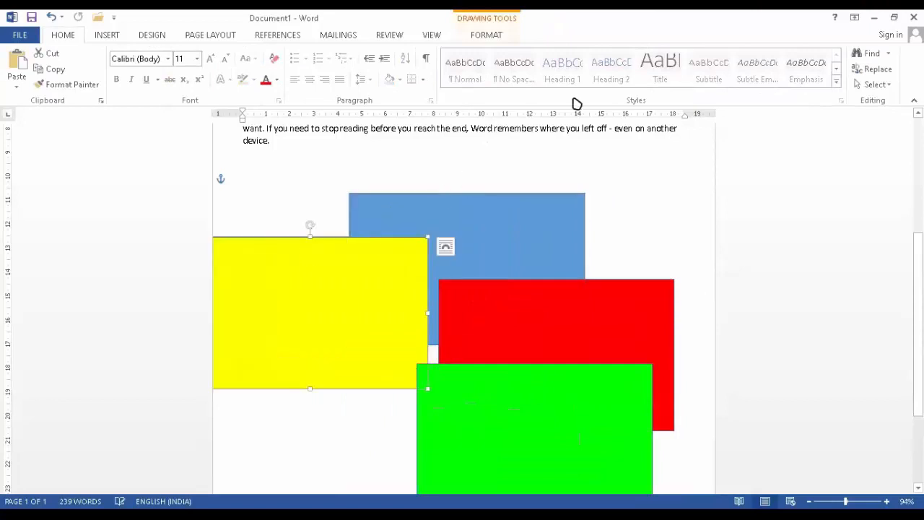
Review the rotation options, freely rotate the yellow rectangle and return it upright, placed over the left part of the blue one
left_click(486, 34)
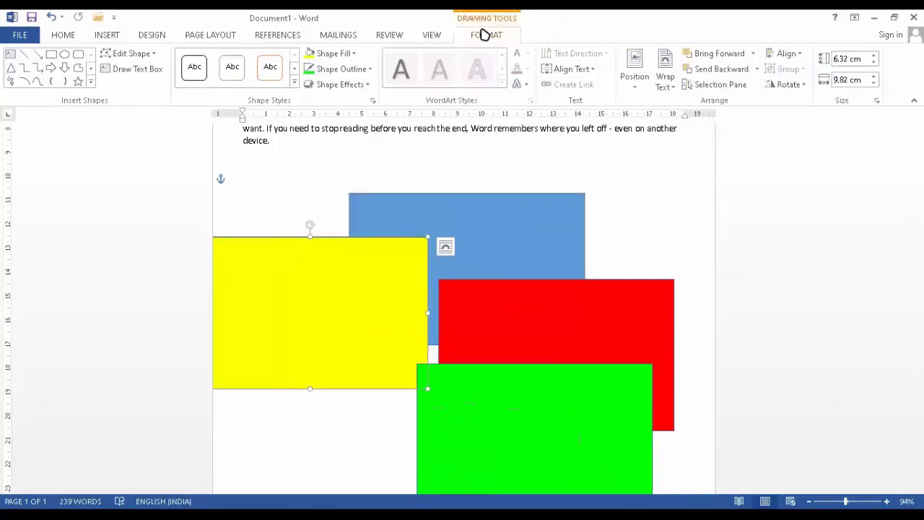
left_click(789, 84)
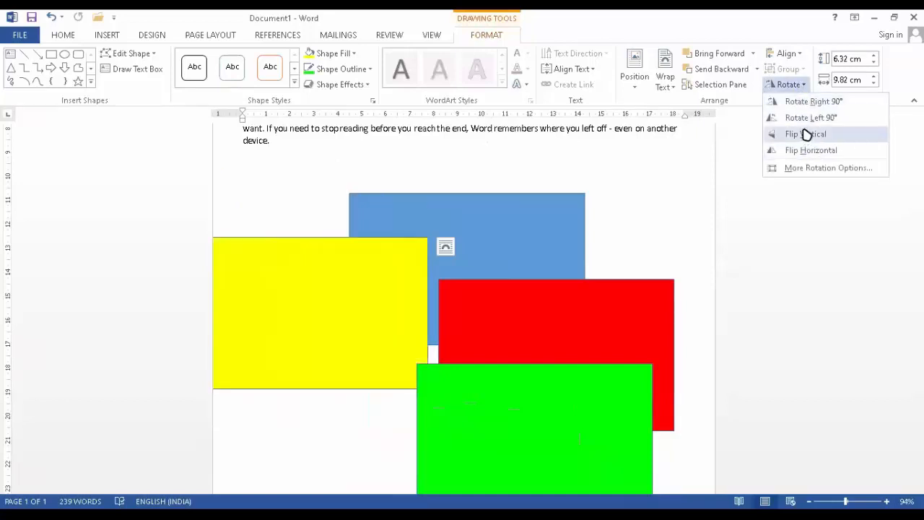
left_click(442, 275)
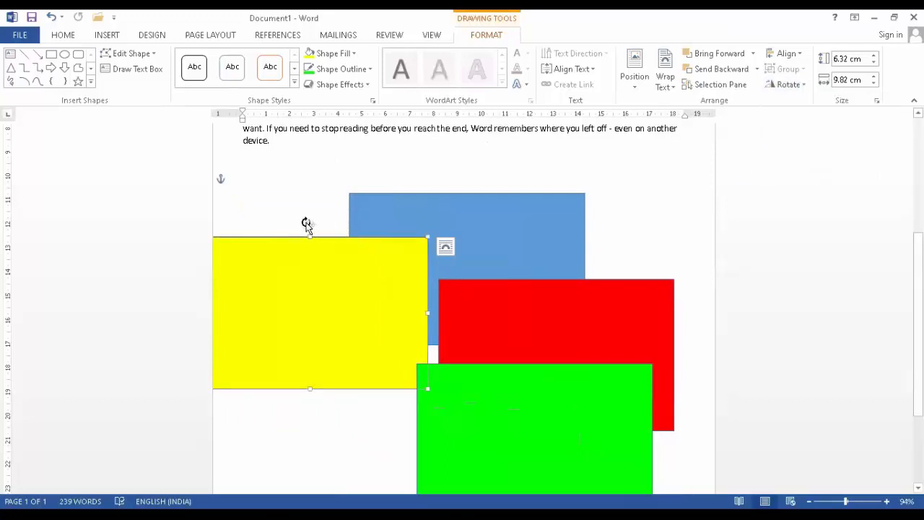
left_click_drag(309, 224, 336, 279)
left_click_drag(364, 239, 319, 206)
left_click_drag(299, 299, 363, 180)
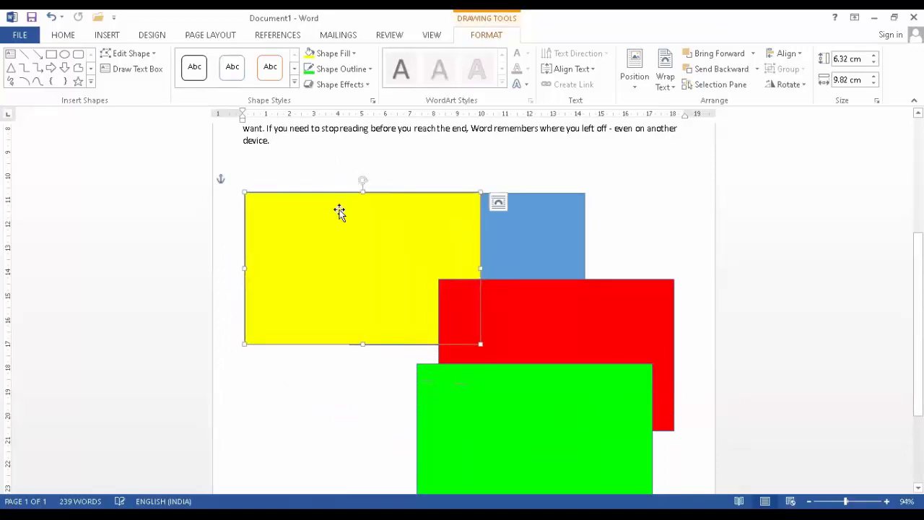